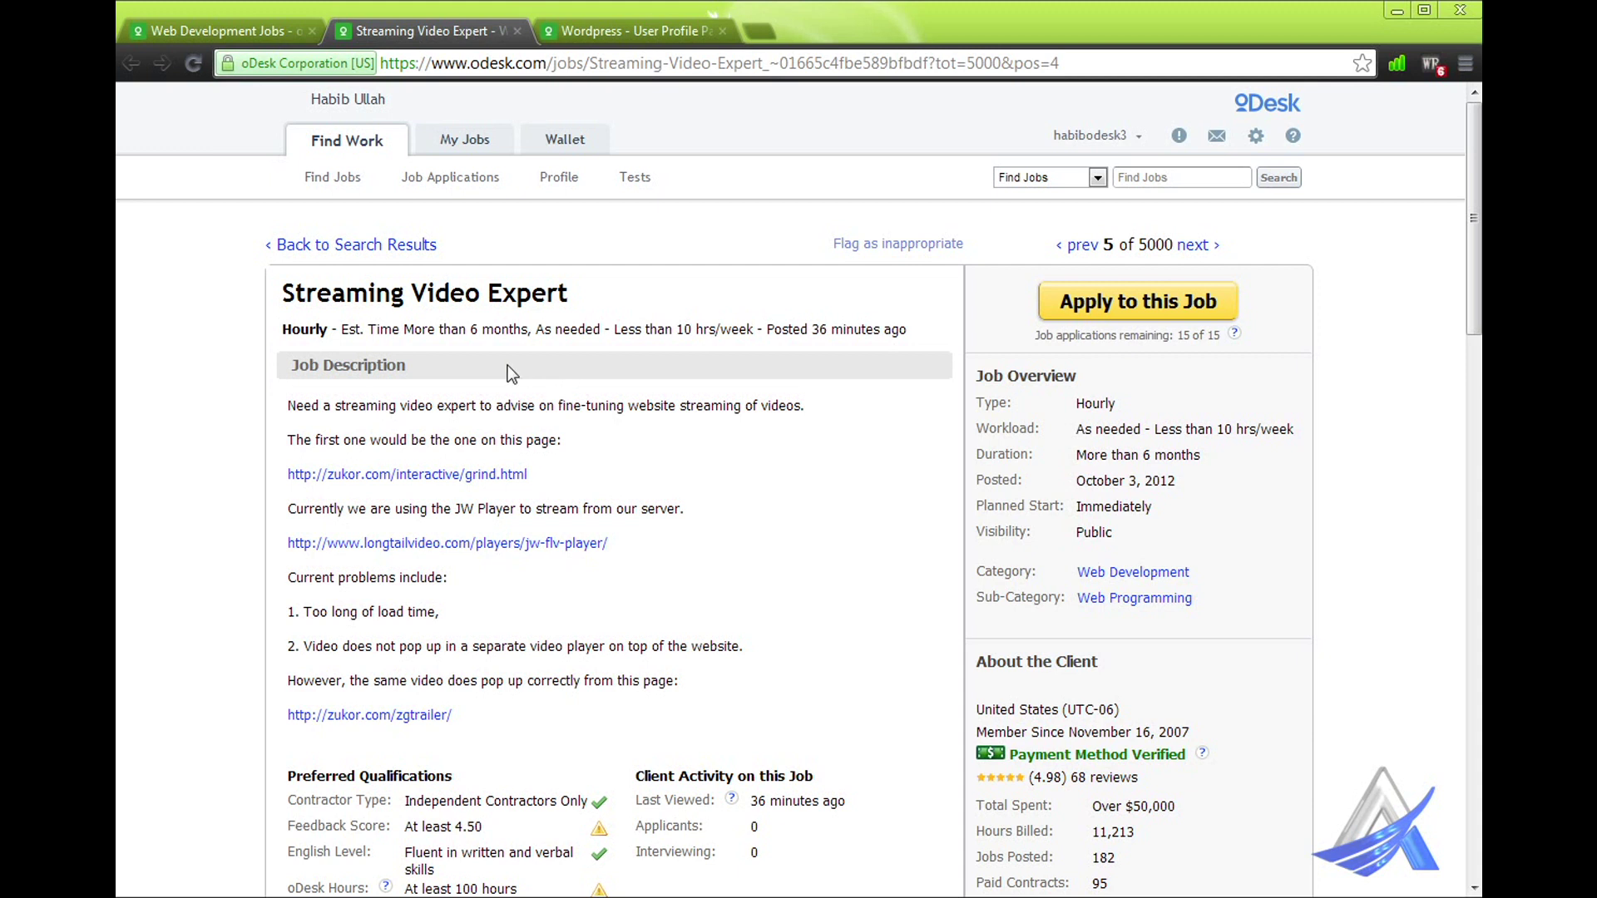
# - Compare the payment types of the Streaming Video Expert and Wordpress - User Profile Pages postings, and review the web development job list
pyautogui.doubleClick(316, 330)
pyautogui.hotkey('ctrl', 'Tab')
pyautogui.moveTo(283, 329); pyautogui.dragTo(358, 332)
pyautogui.click(424, 42)
pyautogui.click(653, 40)
pyautogui.click(478, 40)
pyautogui.click(384, 331)
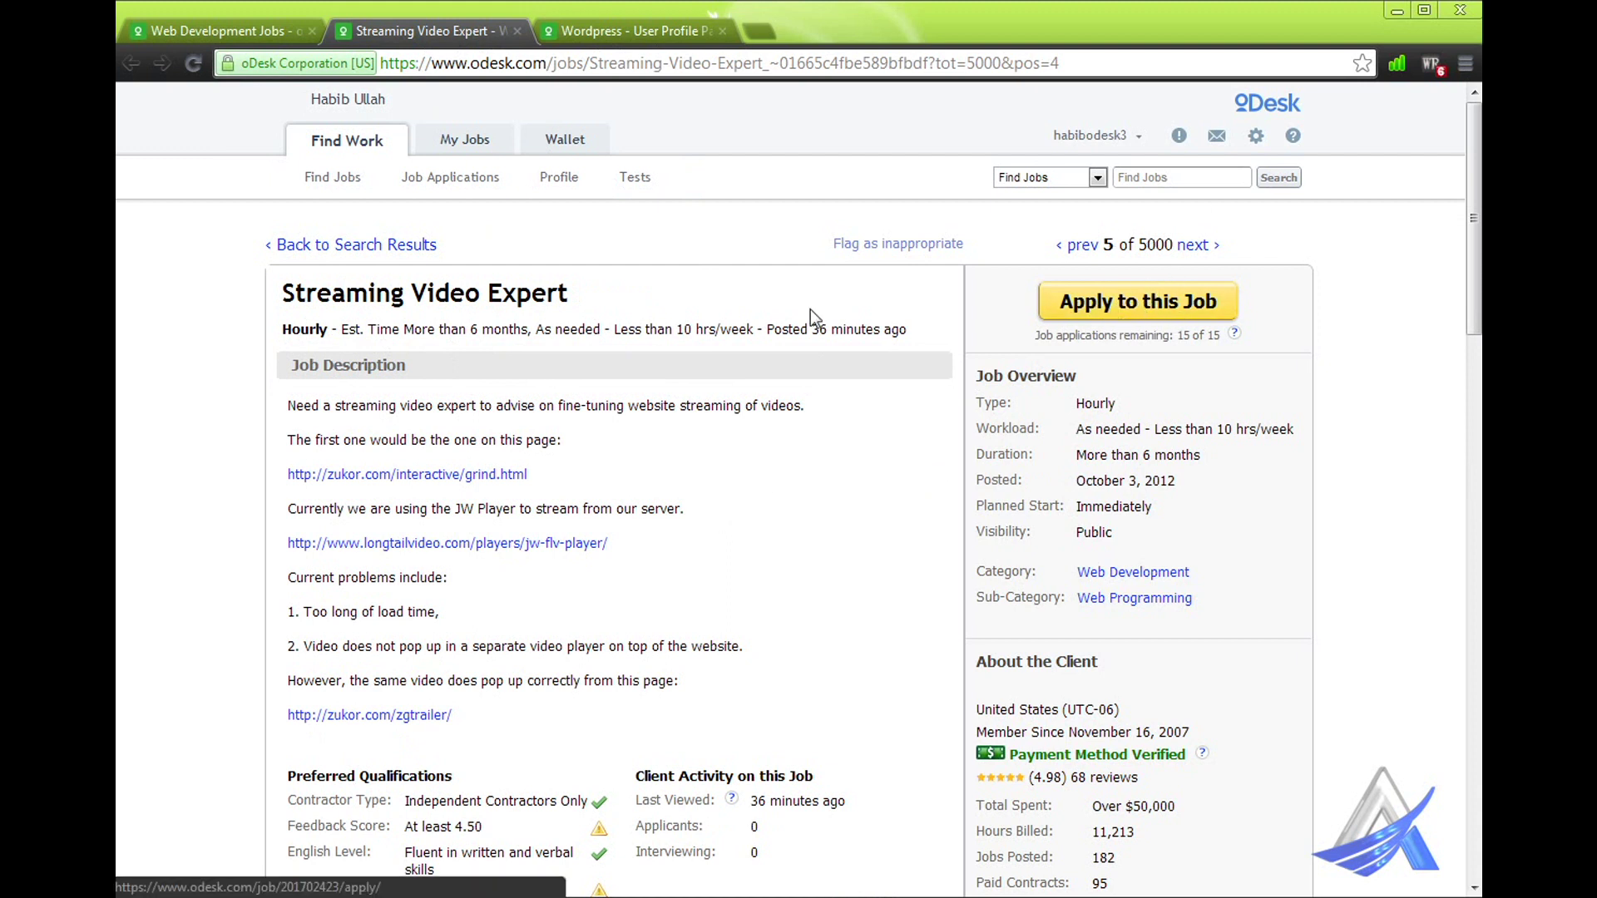
pyautogui.click(593, 33)
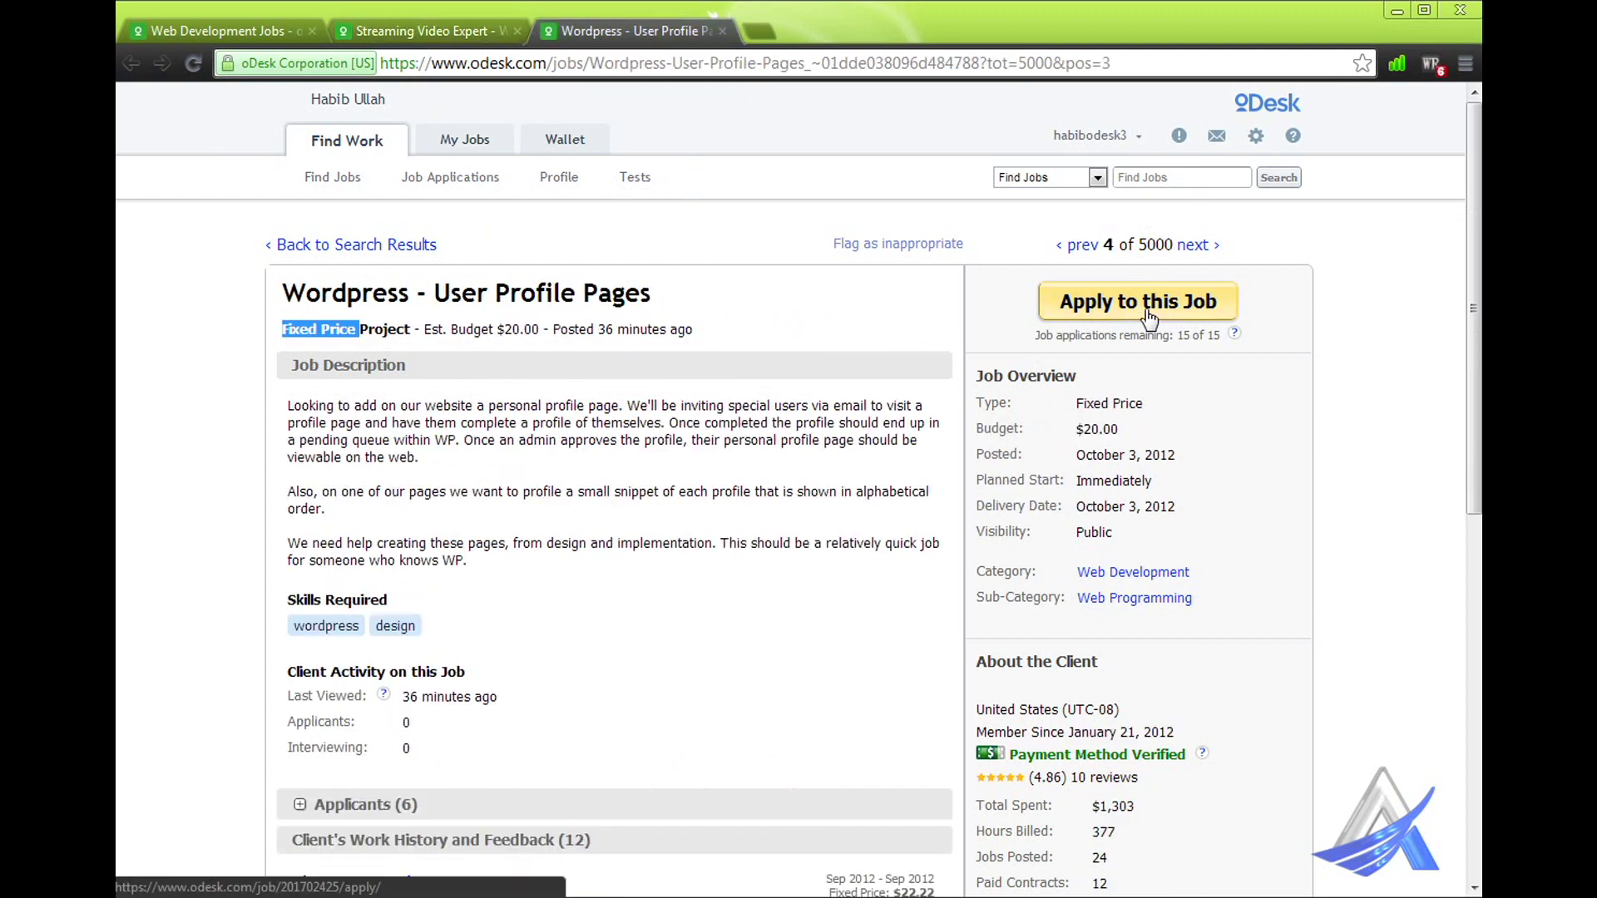
pyautogui.click(260, 27)
pyautogui.scroll(5, 491, 486)
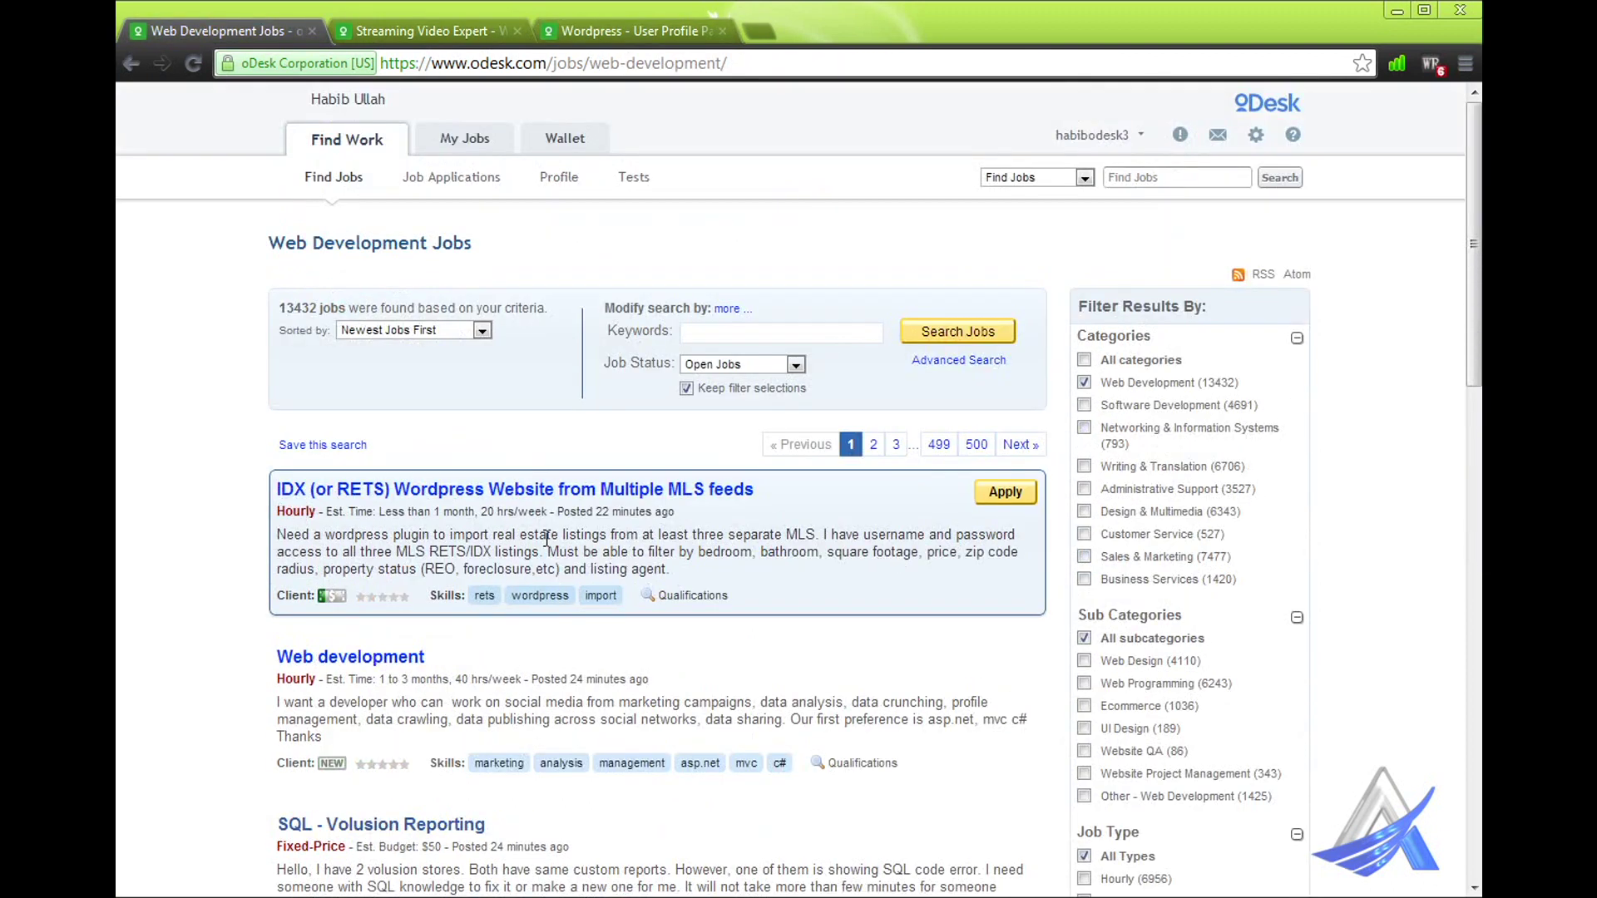
pyautogui.scroll(-1, 466, 511)
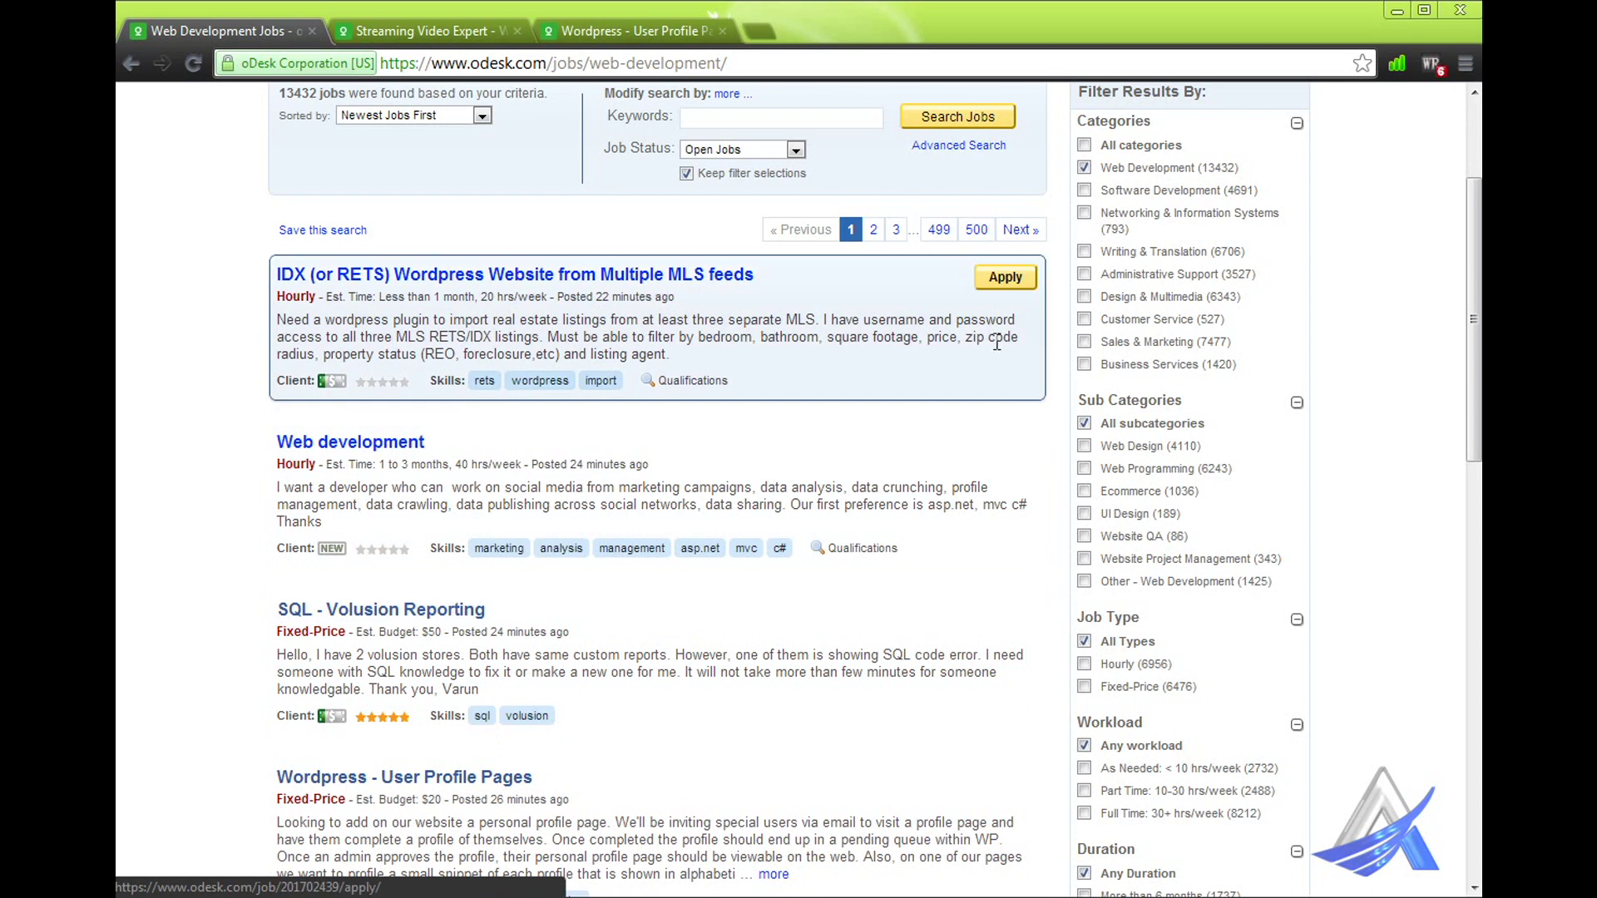
# - Review the Streaming Video Expert posting and open its job application form
pyautogui.click(449, 31)
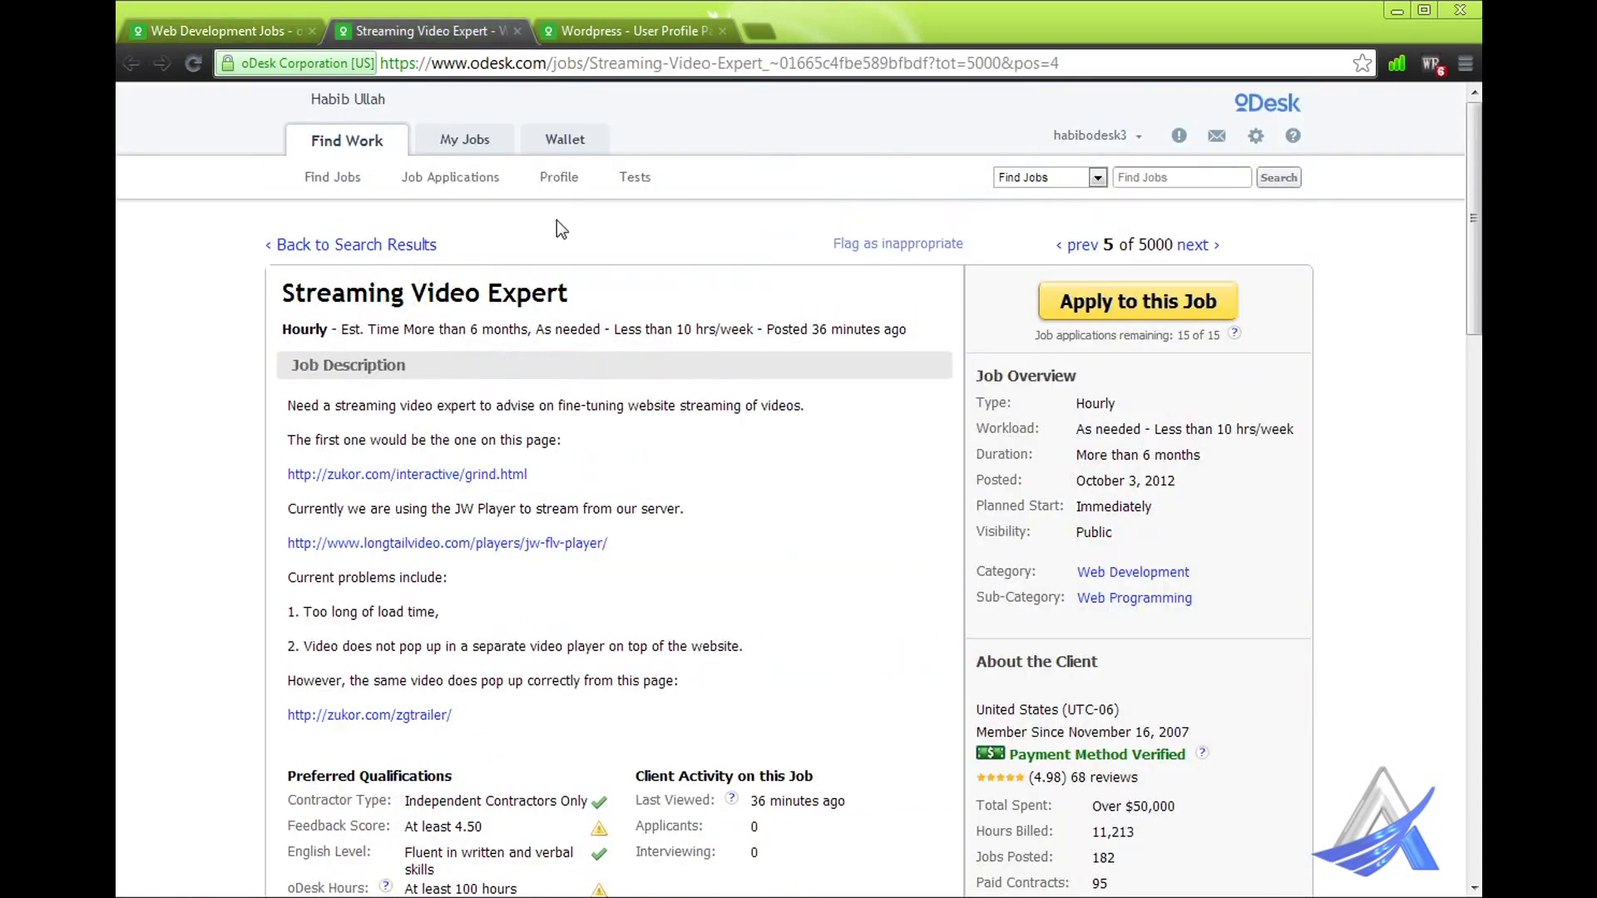
pyautogui.scroll(-5, 809, 532)
pyautogui.scroll(-6, 990, 613)
pyautogui.scroll(5, 989, 620)
pyautogui.scroll(5, 988, 621)
pyautogui.click(1109, 309)
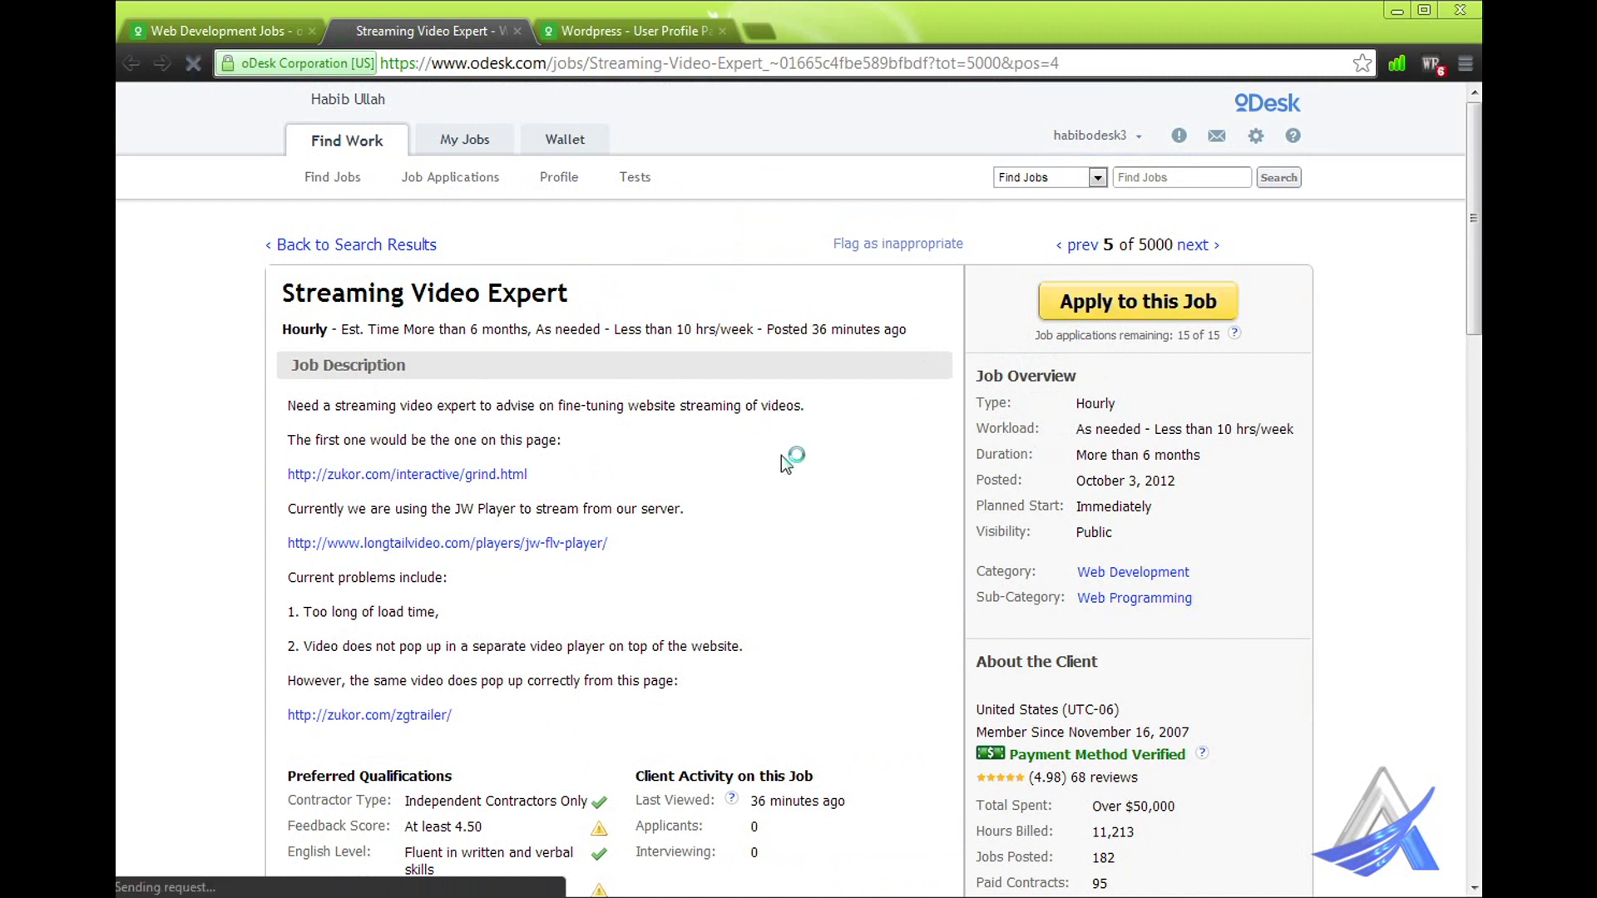
pyautogui.doubleClick(317, 331)
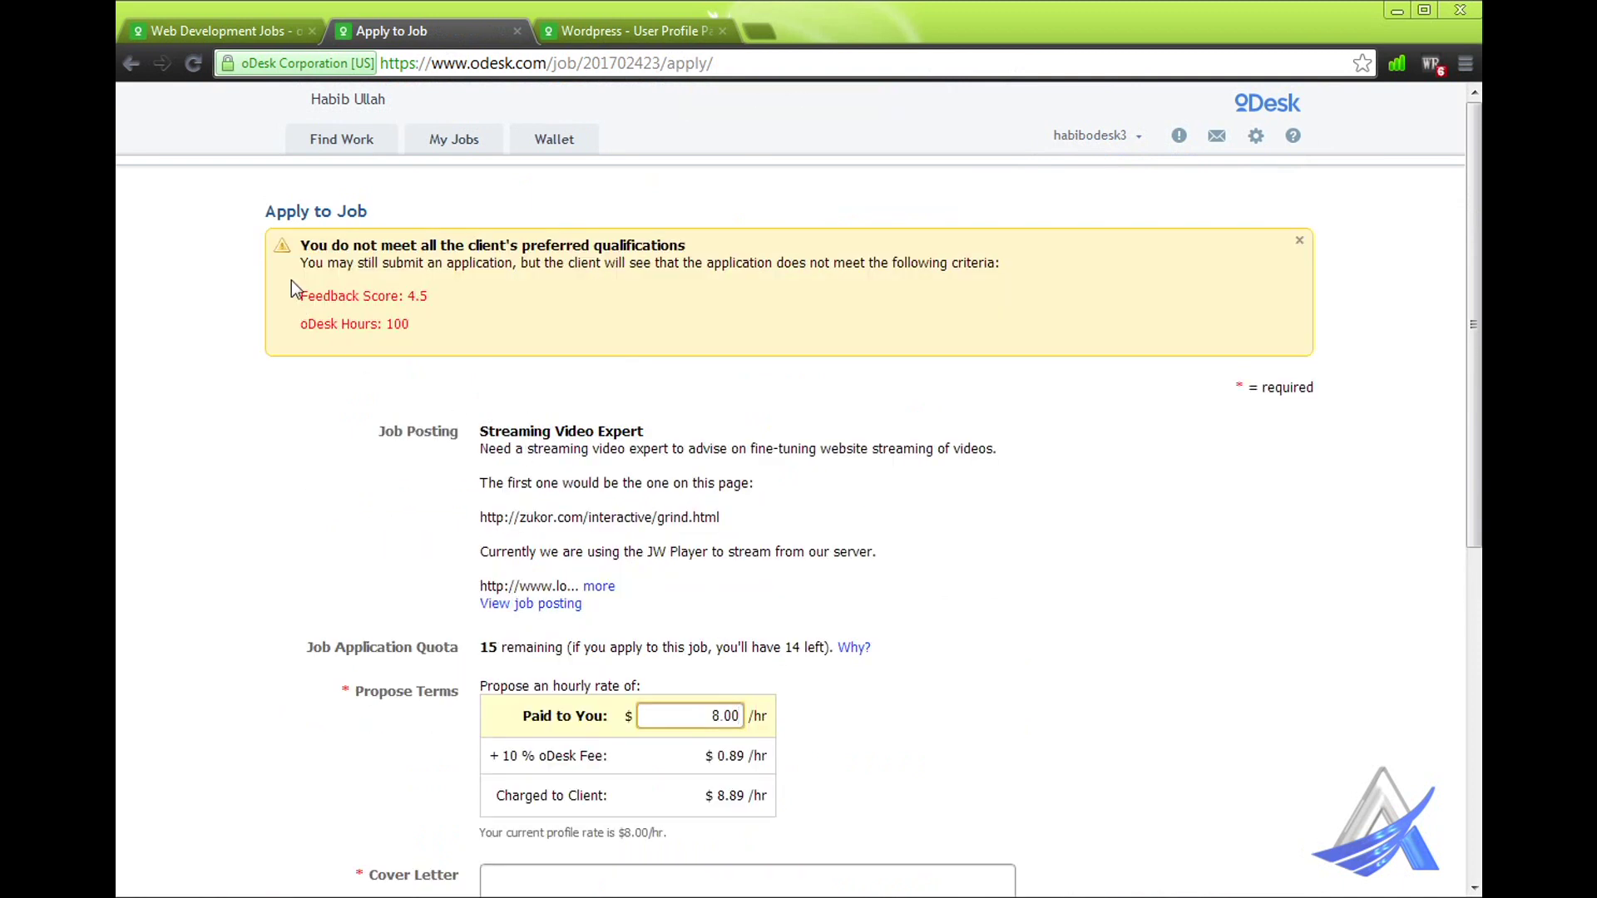
# - Examine the notice about the client's preferred qualifications, including the feedback score and oDesk hours criteria
pyautogui.moveTo(307, 296); pyautogui.dragTo(422, 297)
pyautogui.moveTo(308, 324); pyautogui.dragTo(407, 324)
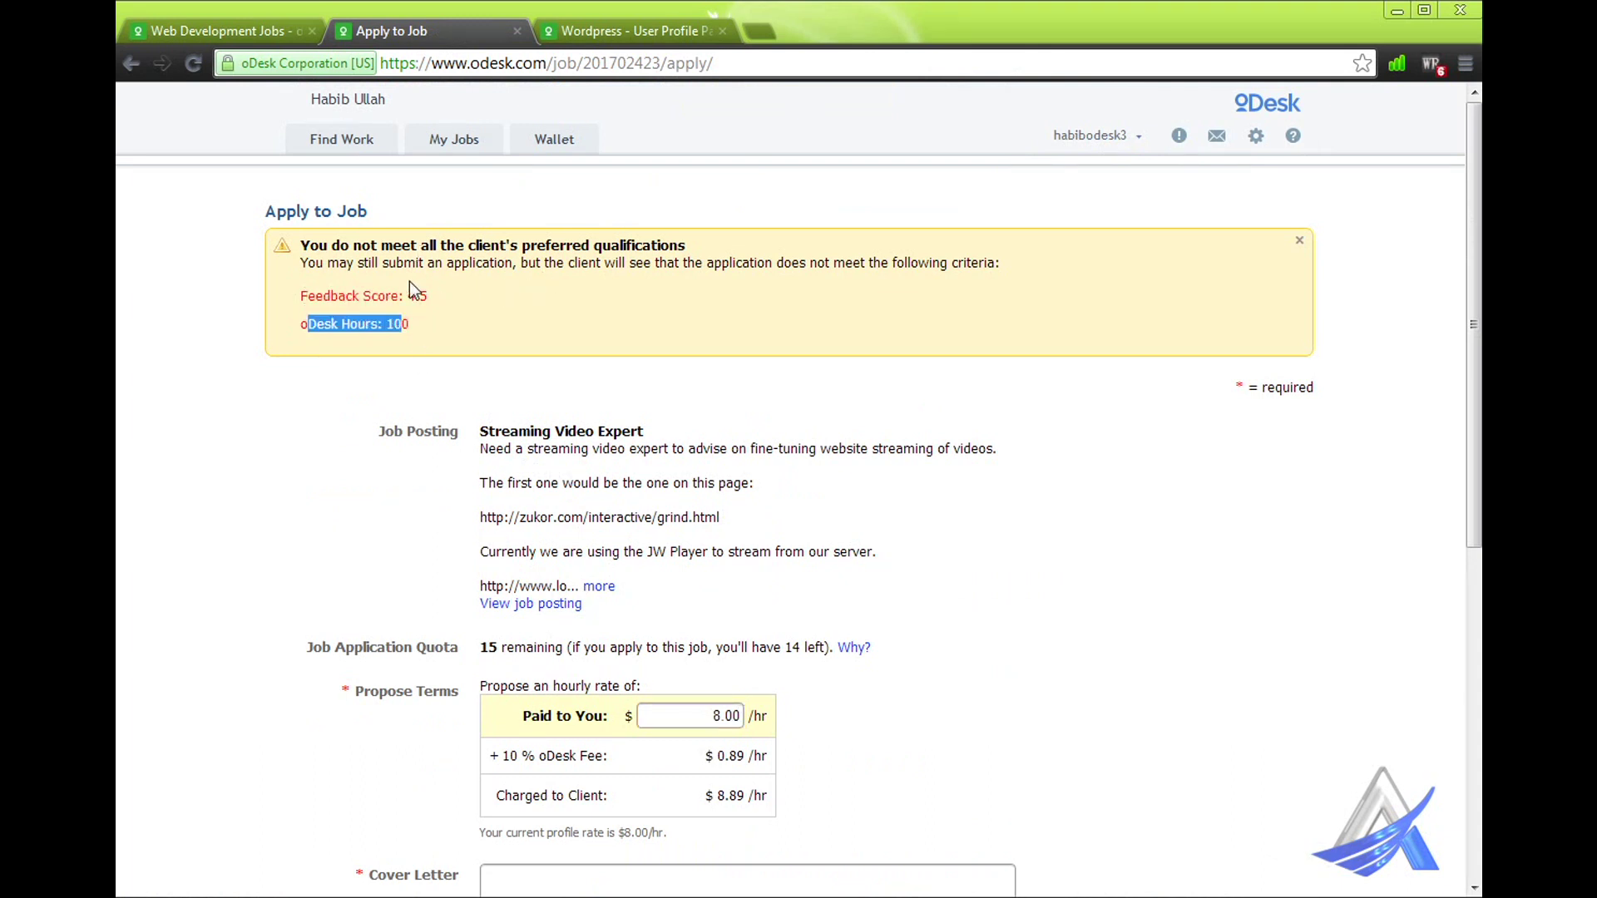
pyautogui.moveTo(351, 266); pyautogui.dragTo(454, 264)
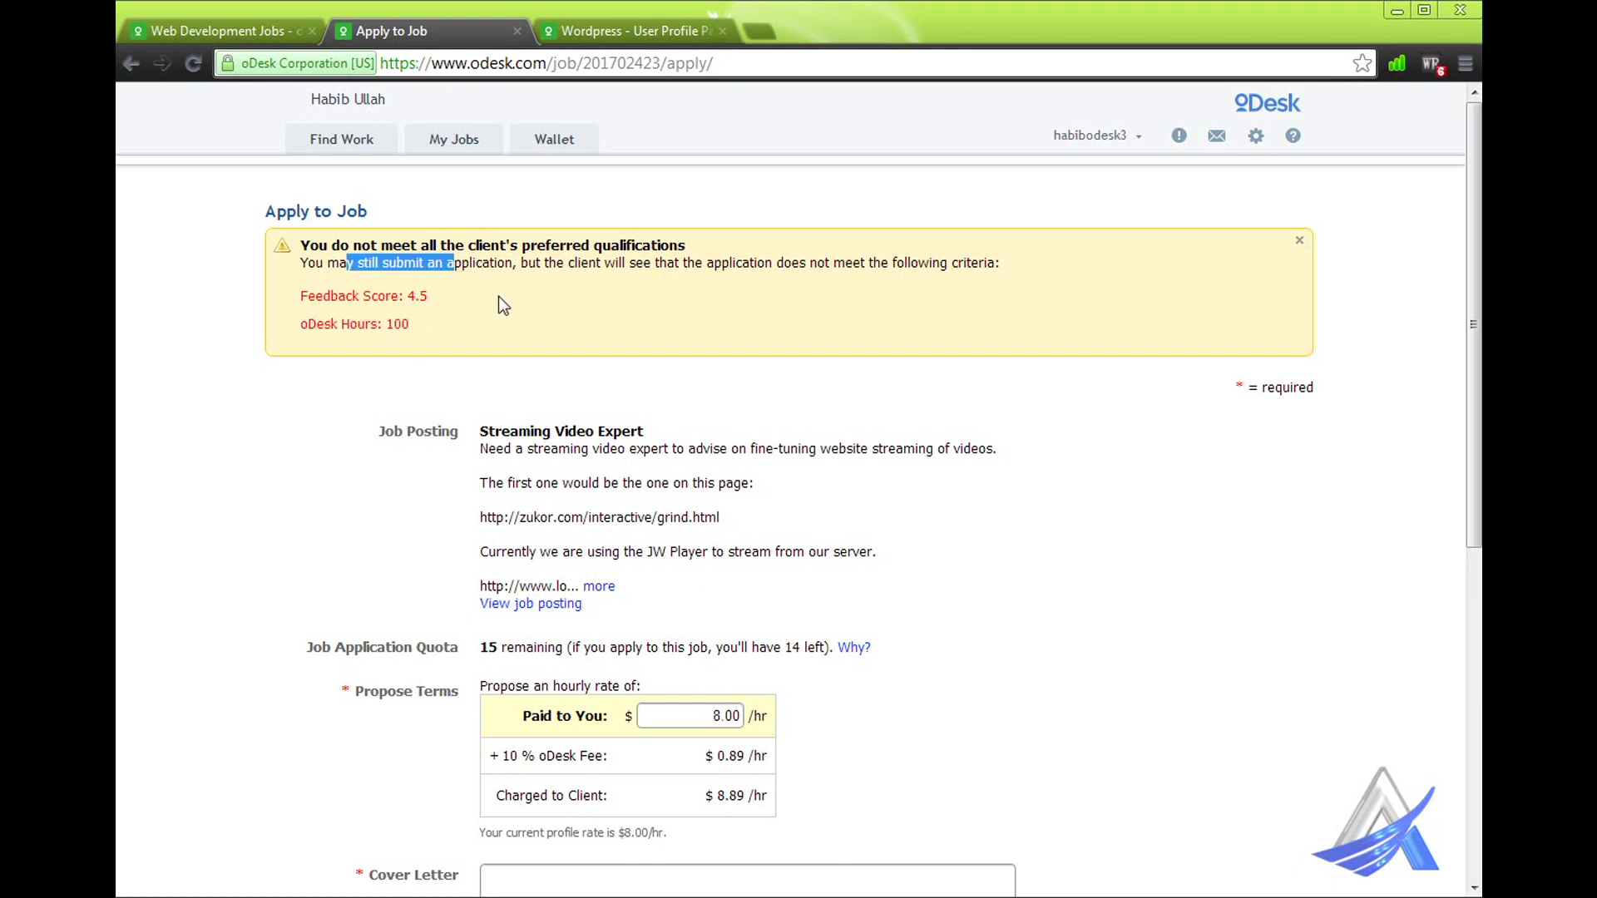
pyautogui.moveTo(319, 302); pyautogui.dragTo(420, 325)
pyautogui.scroll(-3, 506, 445)
pyautogui.scroll(3, 446, 351)
pyautogui.scroll(-3, 291, 591)
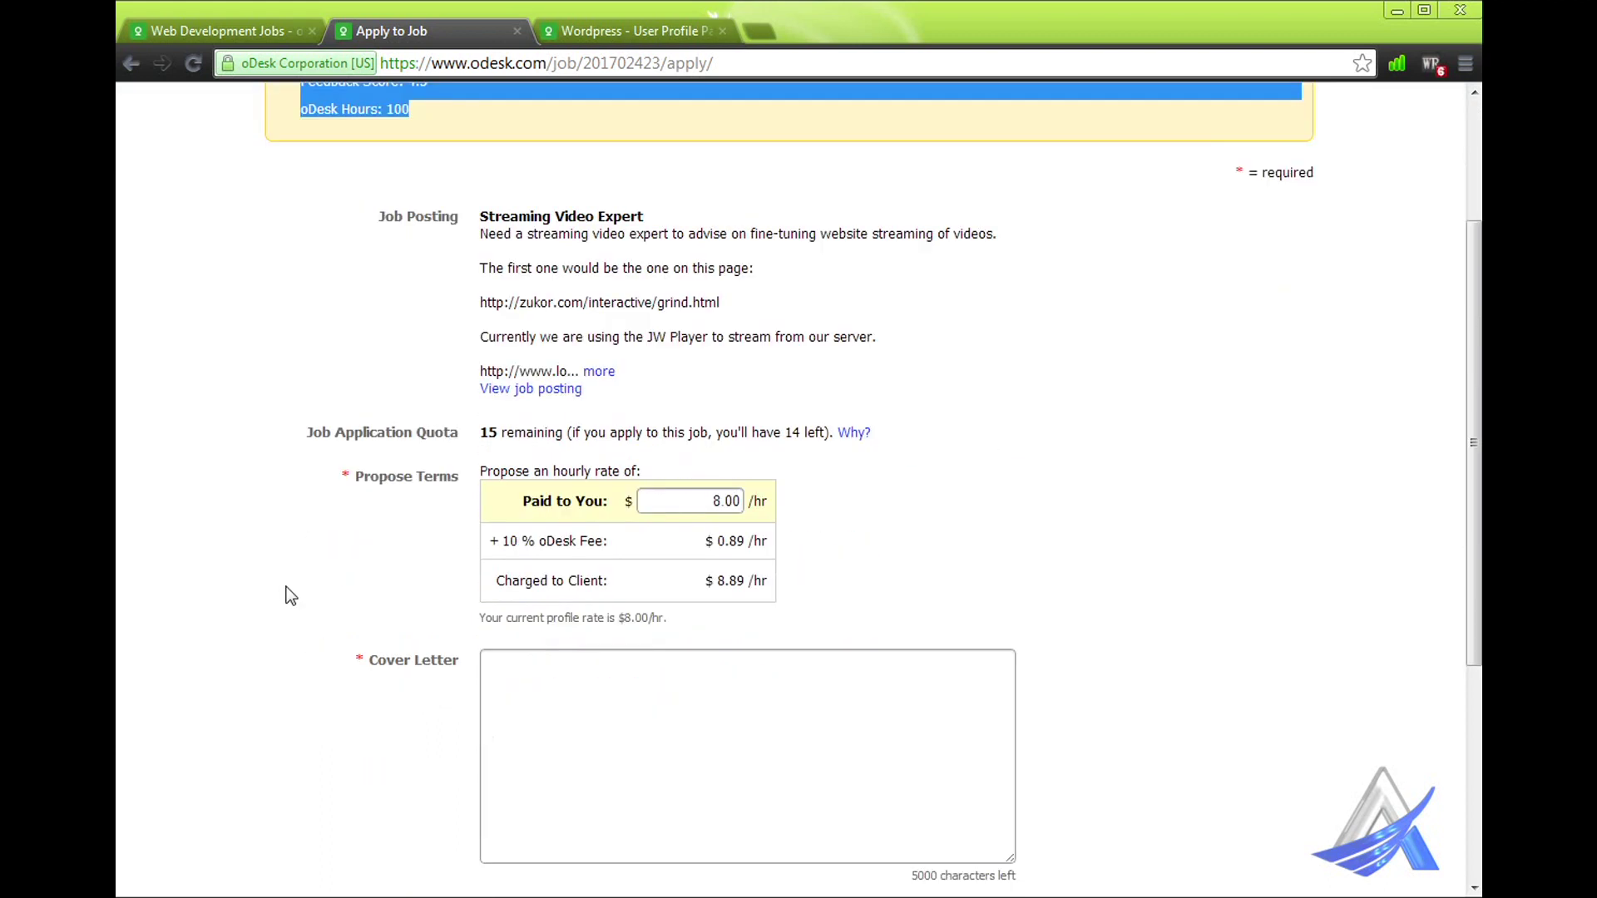
# - Expand the full job description in the application form and check the job application quota
pyautogui.click(599, 371)
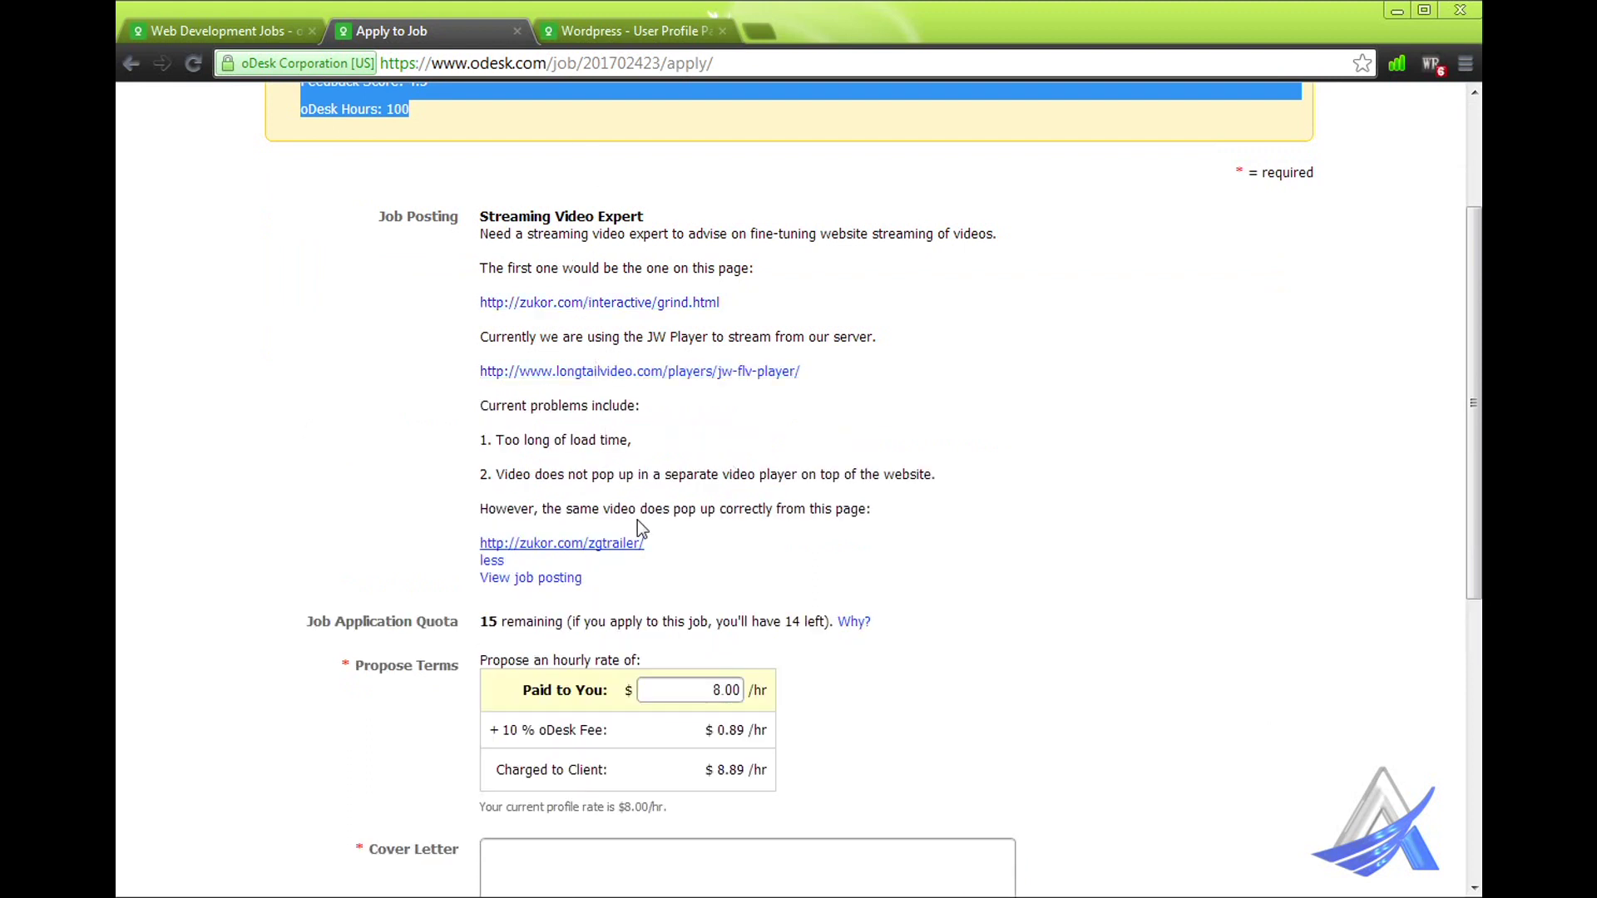
pyautogui.scroll(-3, 613, 492)
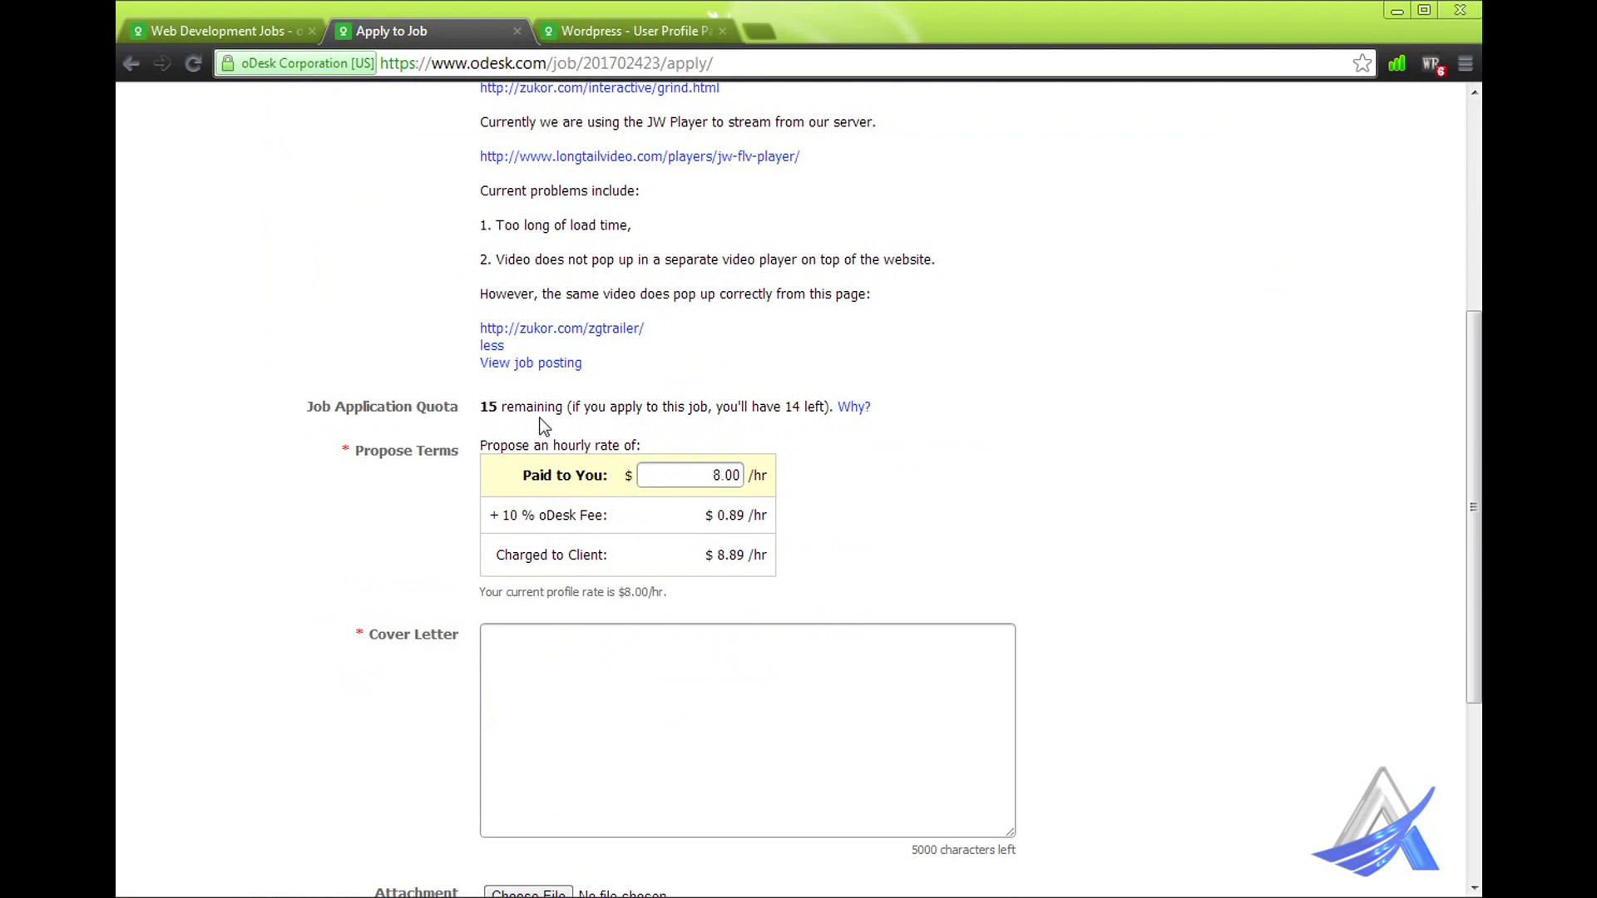
pyautogui.moveTo(489, 409); pyautogui.dragTo(500, 411)
pyautogui.doubleClick(489, 408)
pyautogui.moveTo(784, 408); pyautogui.dragTo(801, 408)
pyautogui.doubleClick(726, 475)
pyautogui.doubleClick(491, 407)
pyautogui.scroll(1, 594, 503)
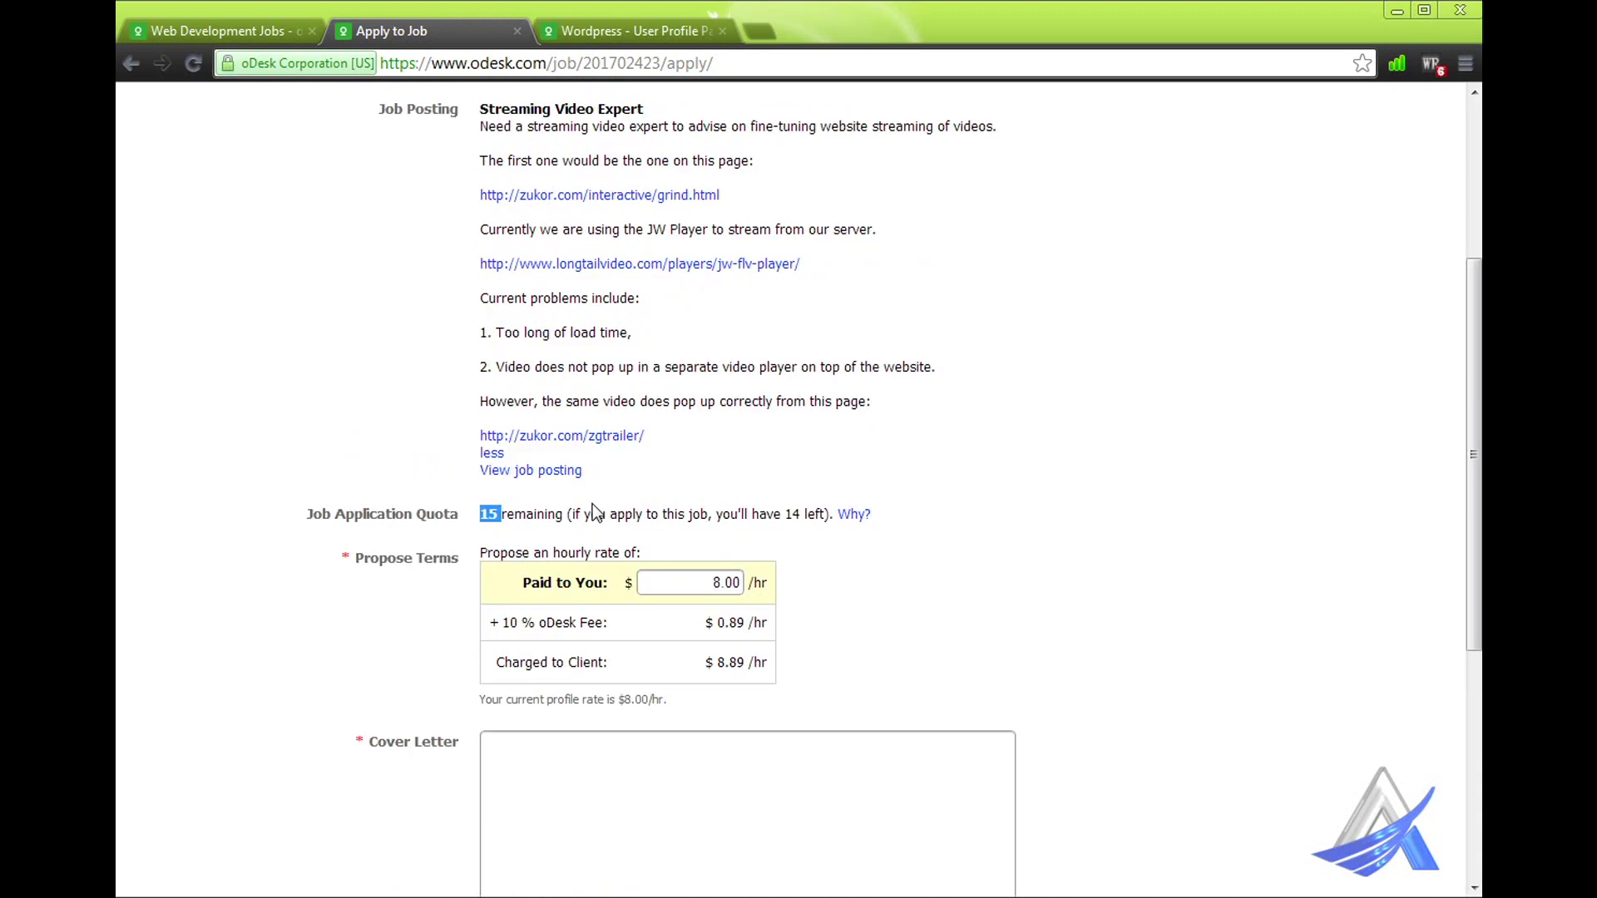
pyautogui.scroll(-2, 594, 504)
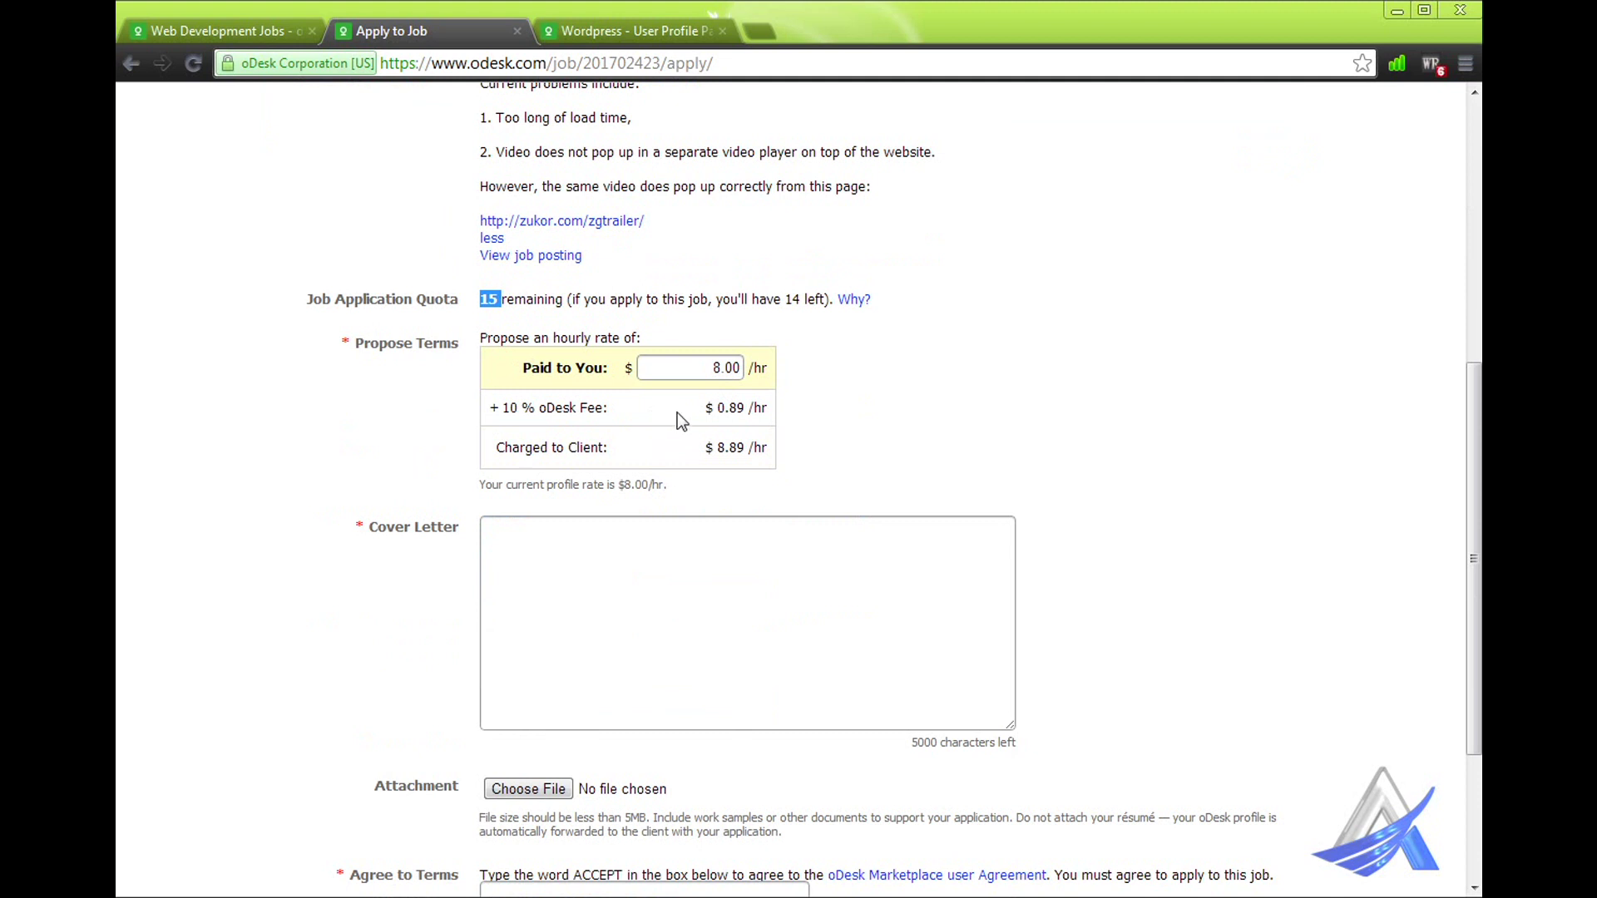
# - Examine the proposed hourly rate, cover letter, attachment and terms agreement sections of the application form
pyautogui.doubleClick(710, 367)
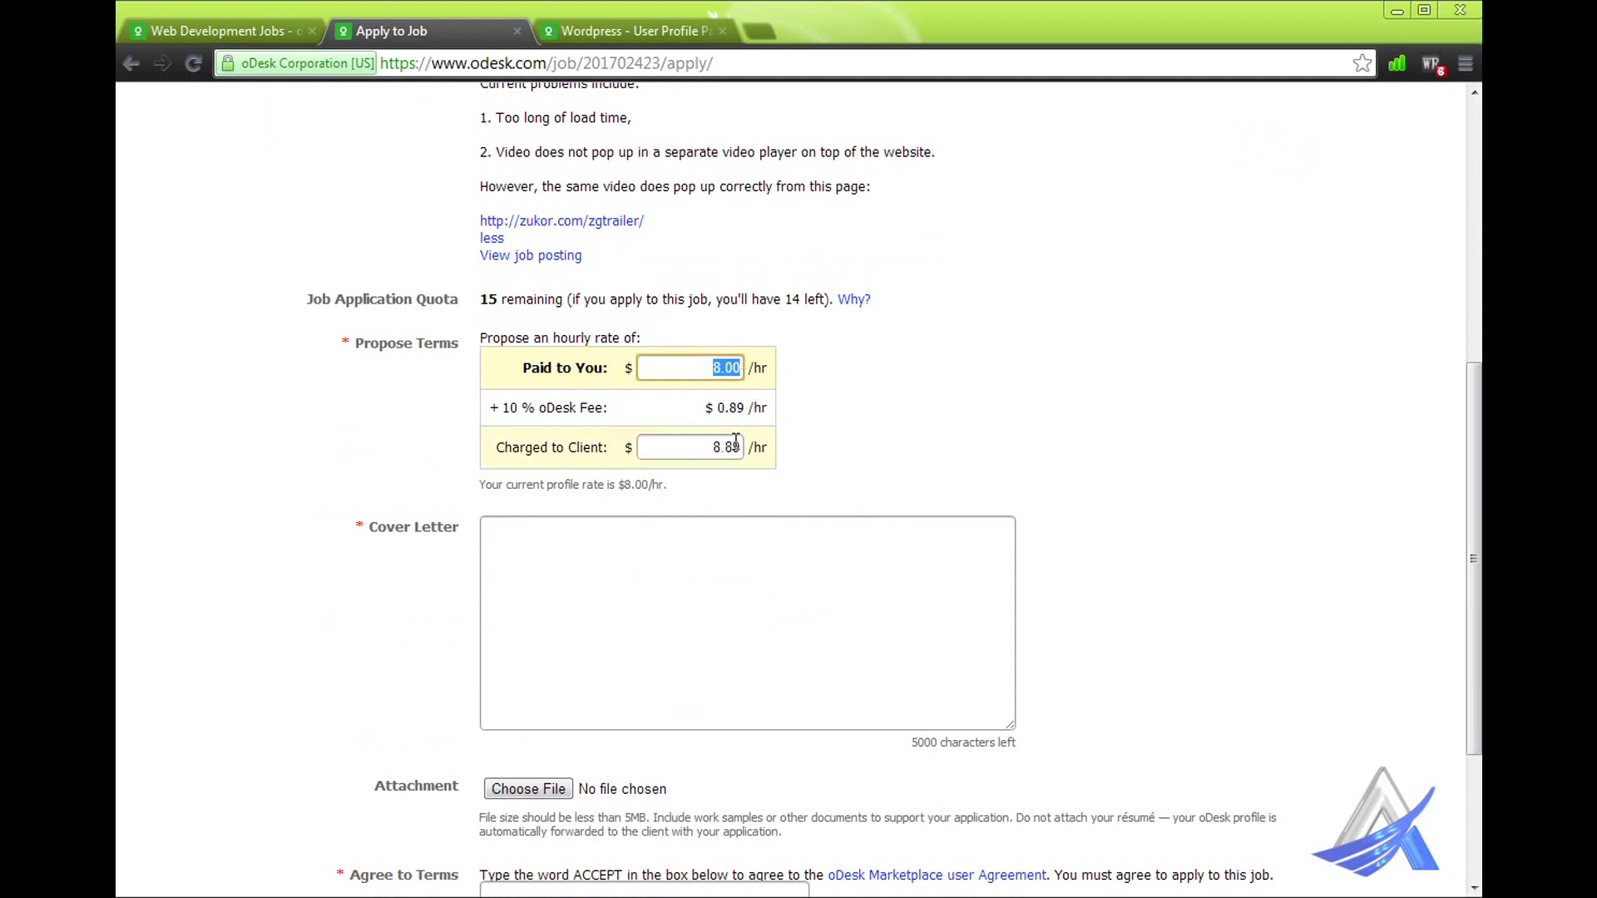
pyautogui.scroll(-3, 685, 578)
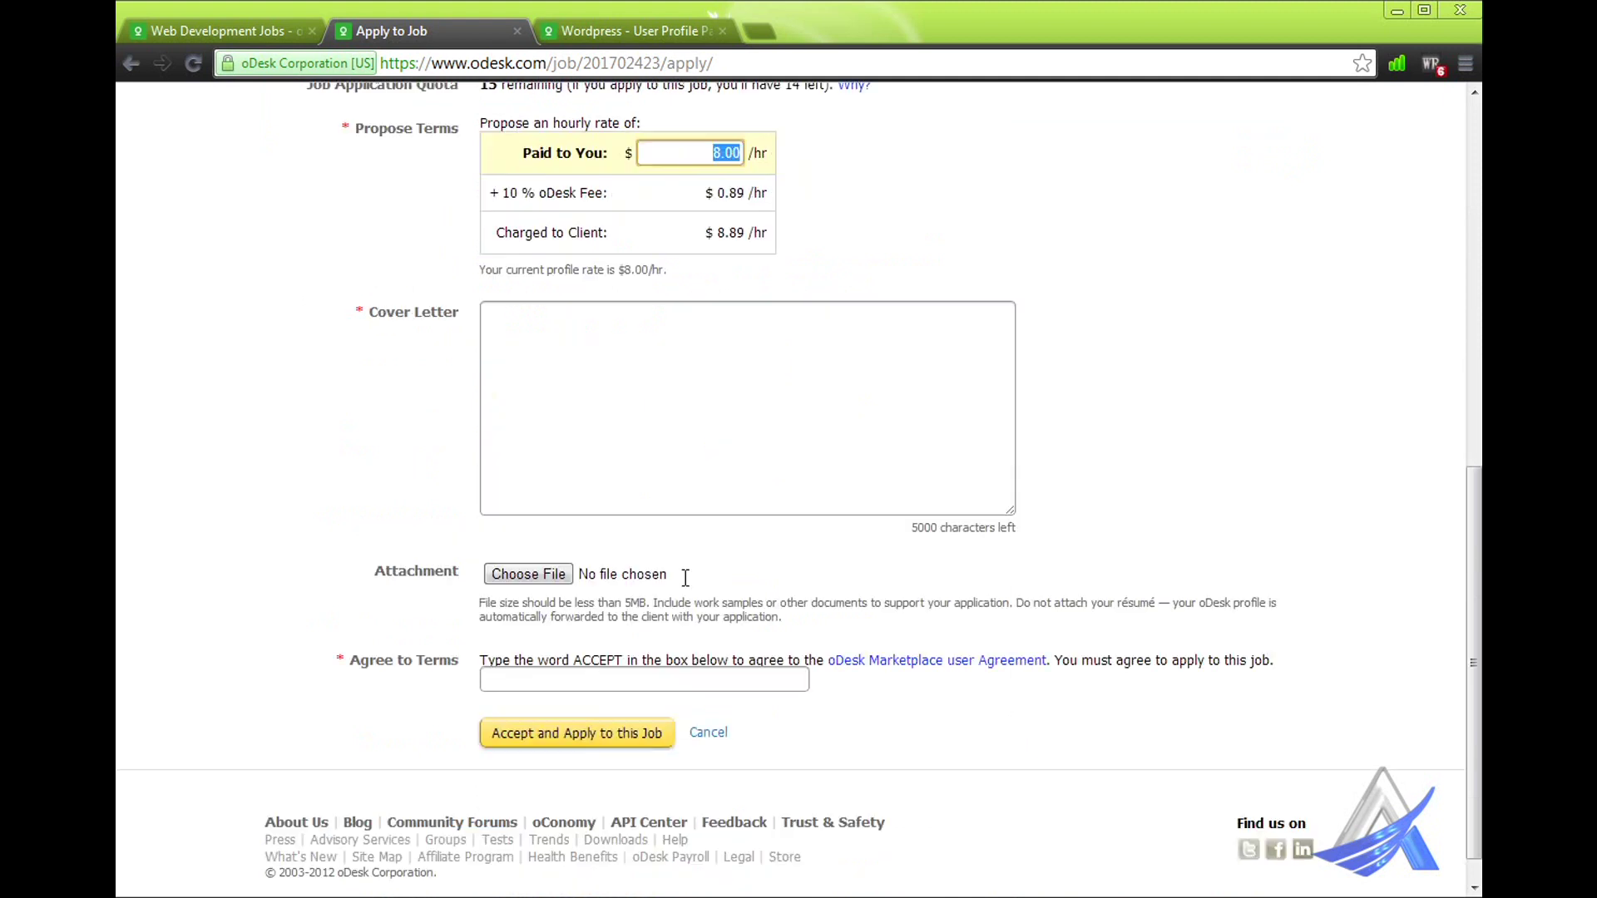
pyautogui.click(585, 352)
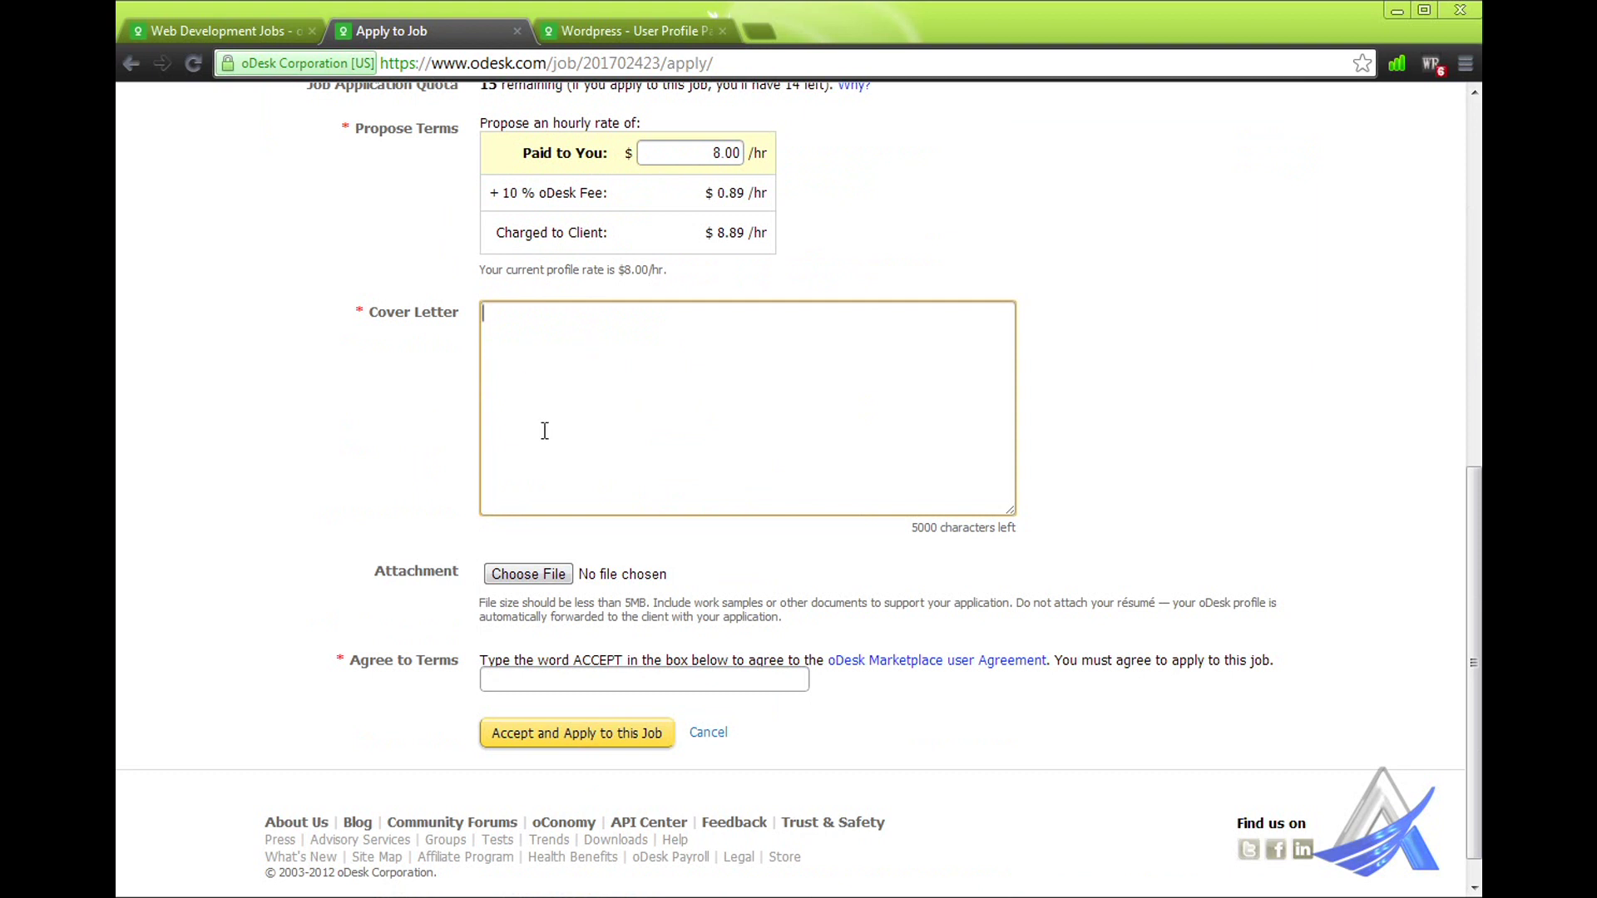
pyautogui.scroll(3, 585, 396)
pyautogui.scroll(-2, 557, 464)
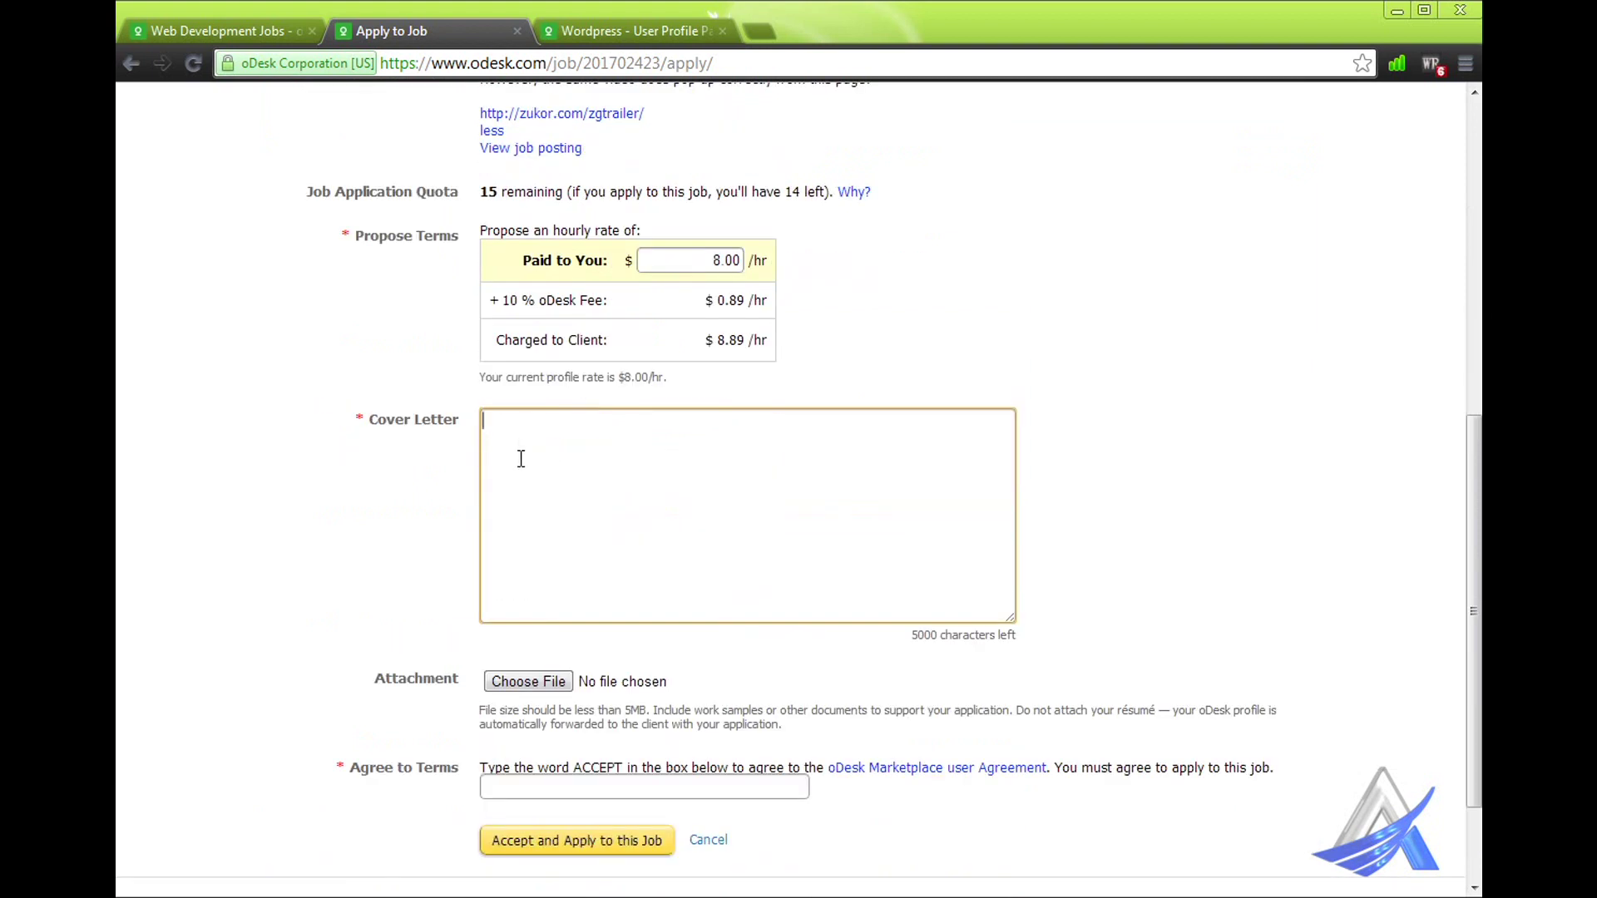
pyautogui.scroll(-2, 521, 449)
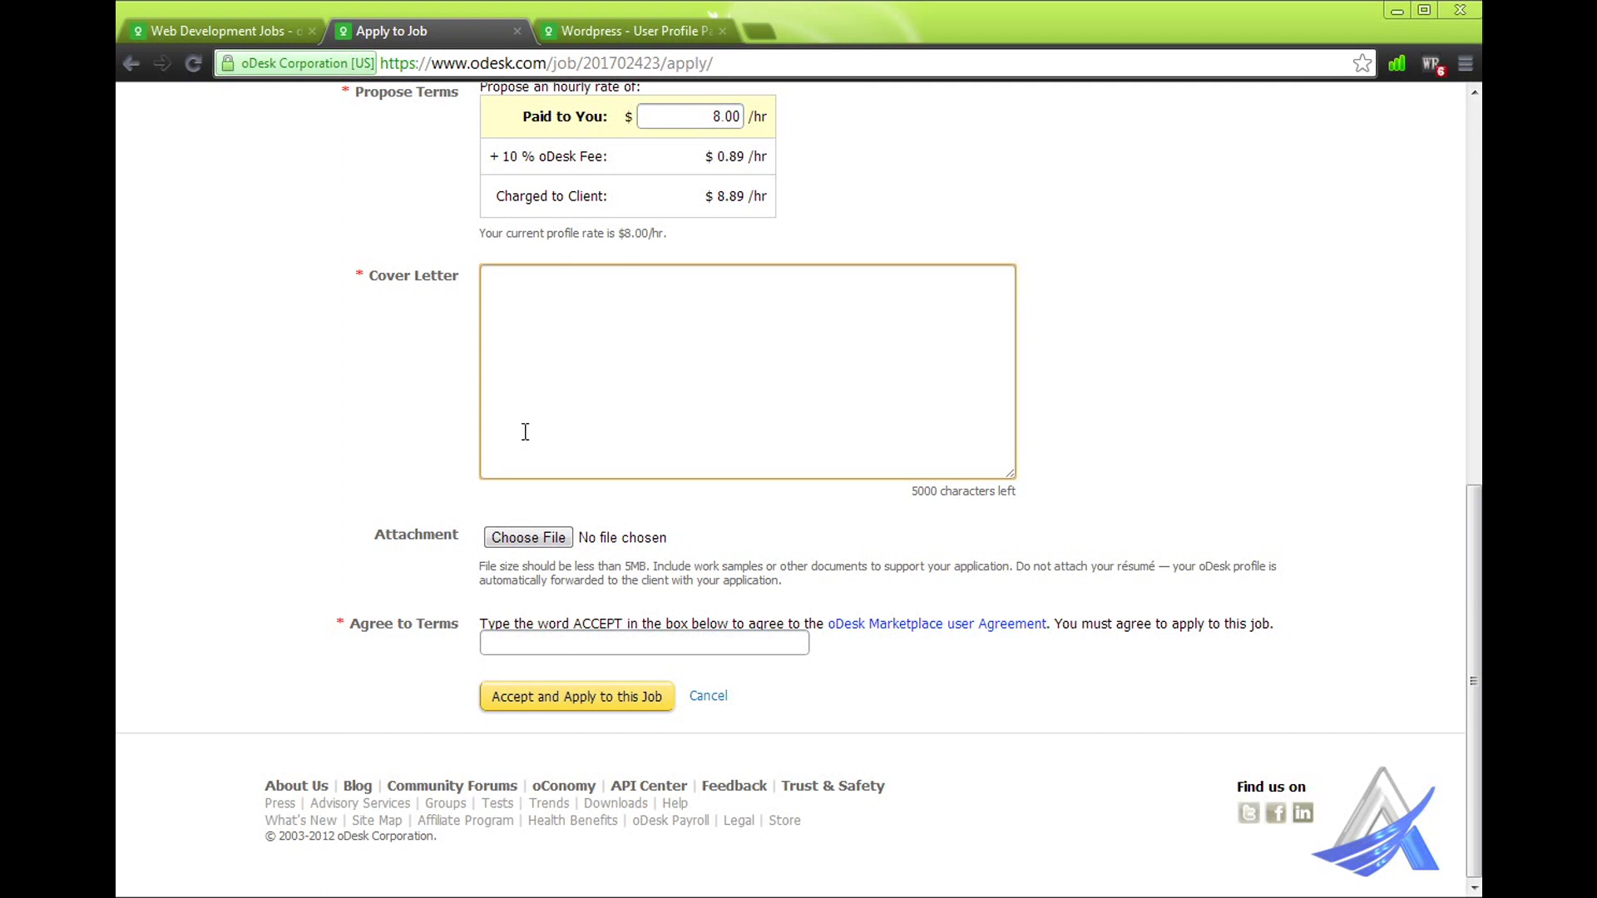
pyautogui.scroll(7, 599, 382)
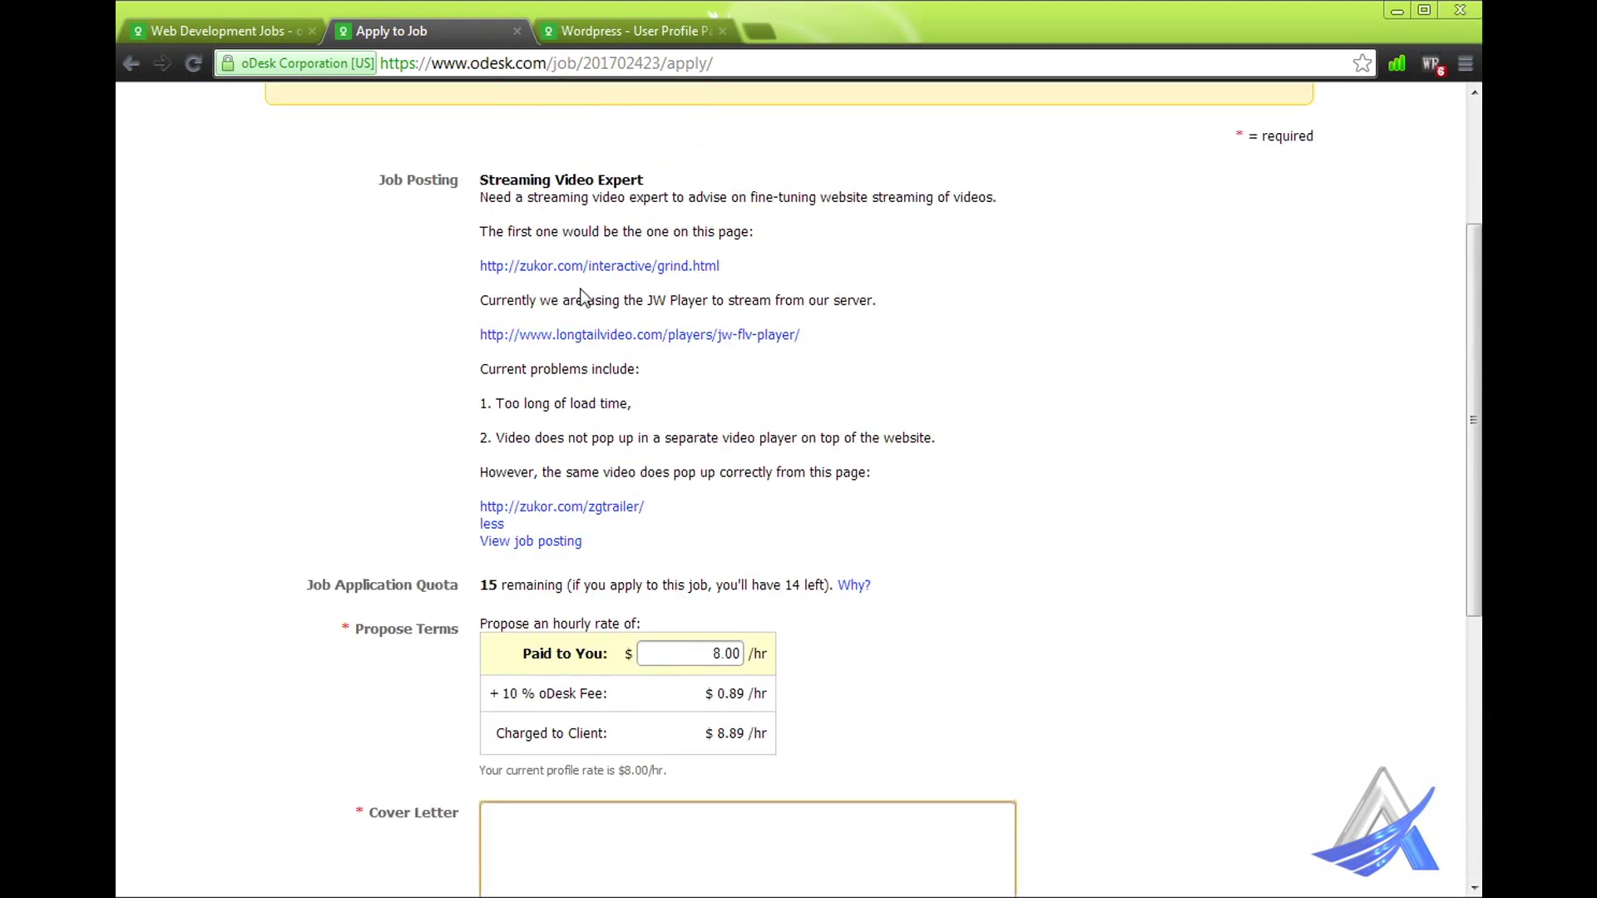
# - Review the job description against the Cover Letter section of the application form
pyautogui.moveTo(477, 200); pyautogui.dragTo(707, 515)
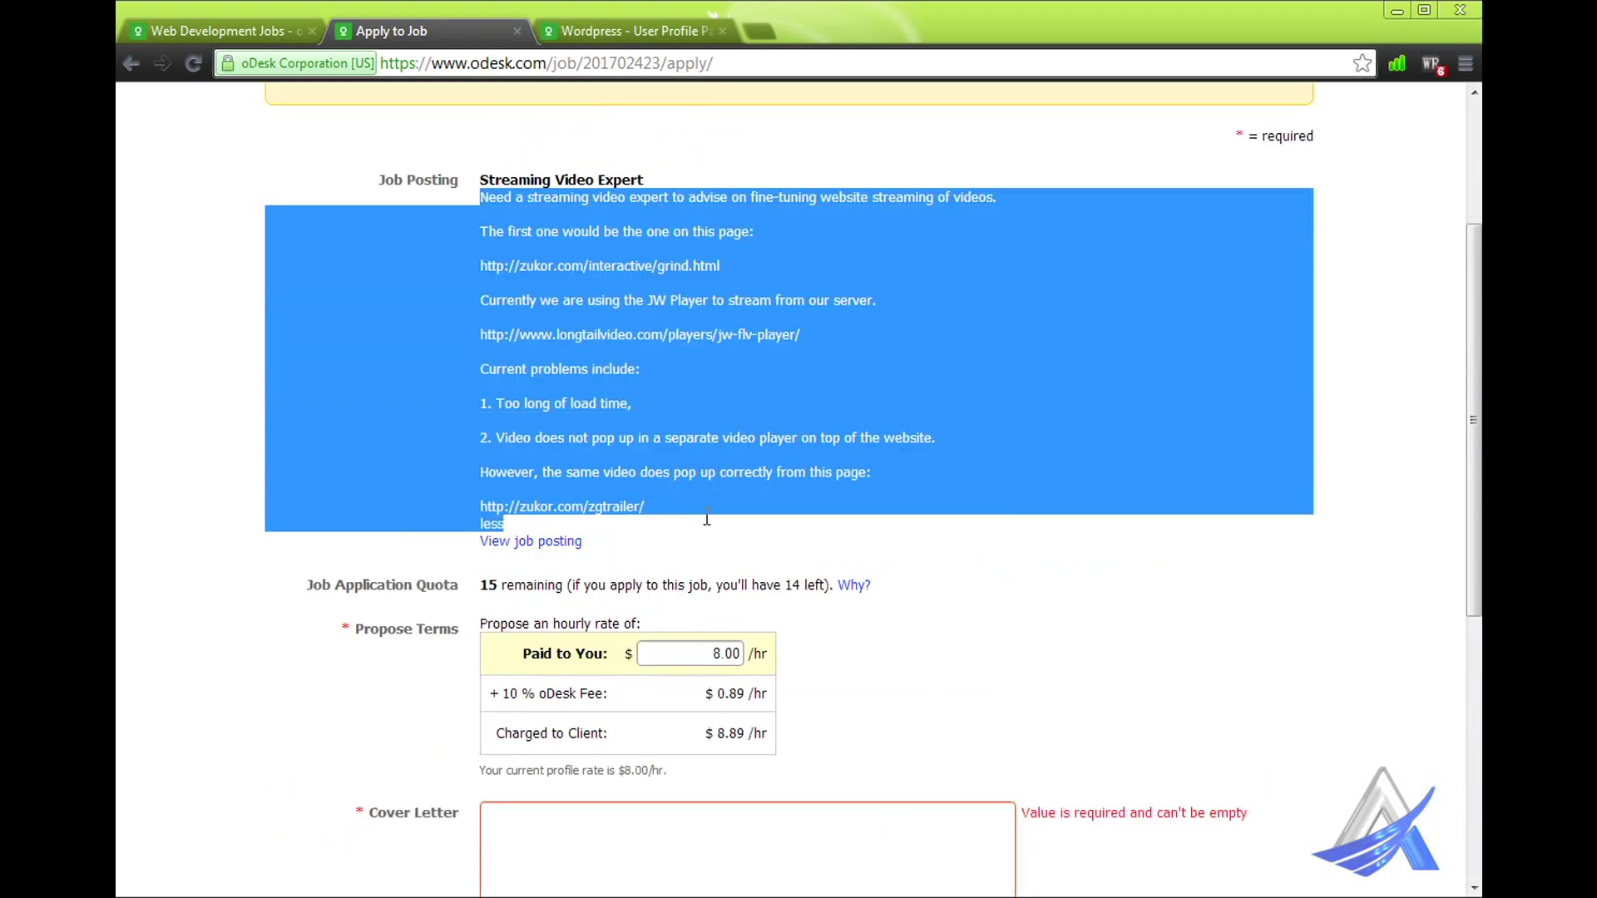
pyautogui.scroll(-5, 712, 533)
pyautogui.click(579, 479)
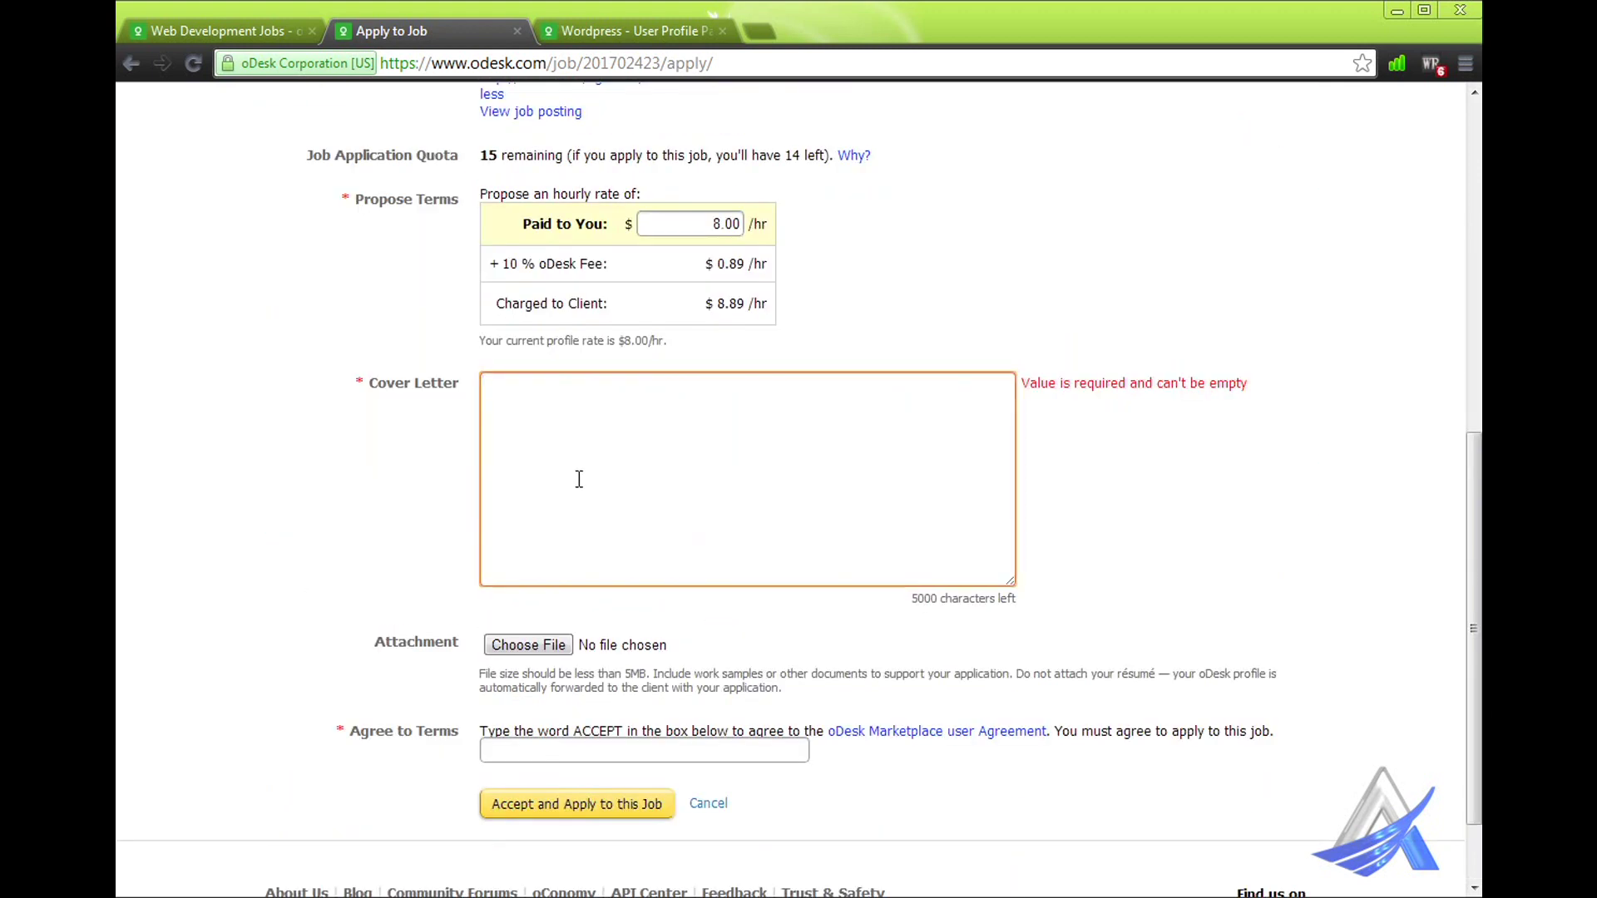
pyautogui.scroll(1, 771, 493)
pyautogui.scroll(4, 771, 493)
pyautogui.scroll(-4, 847, 497)
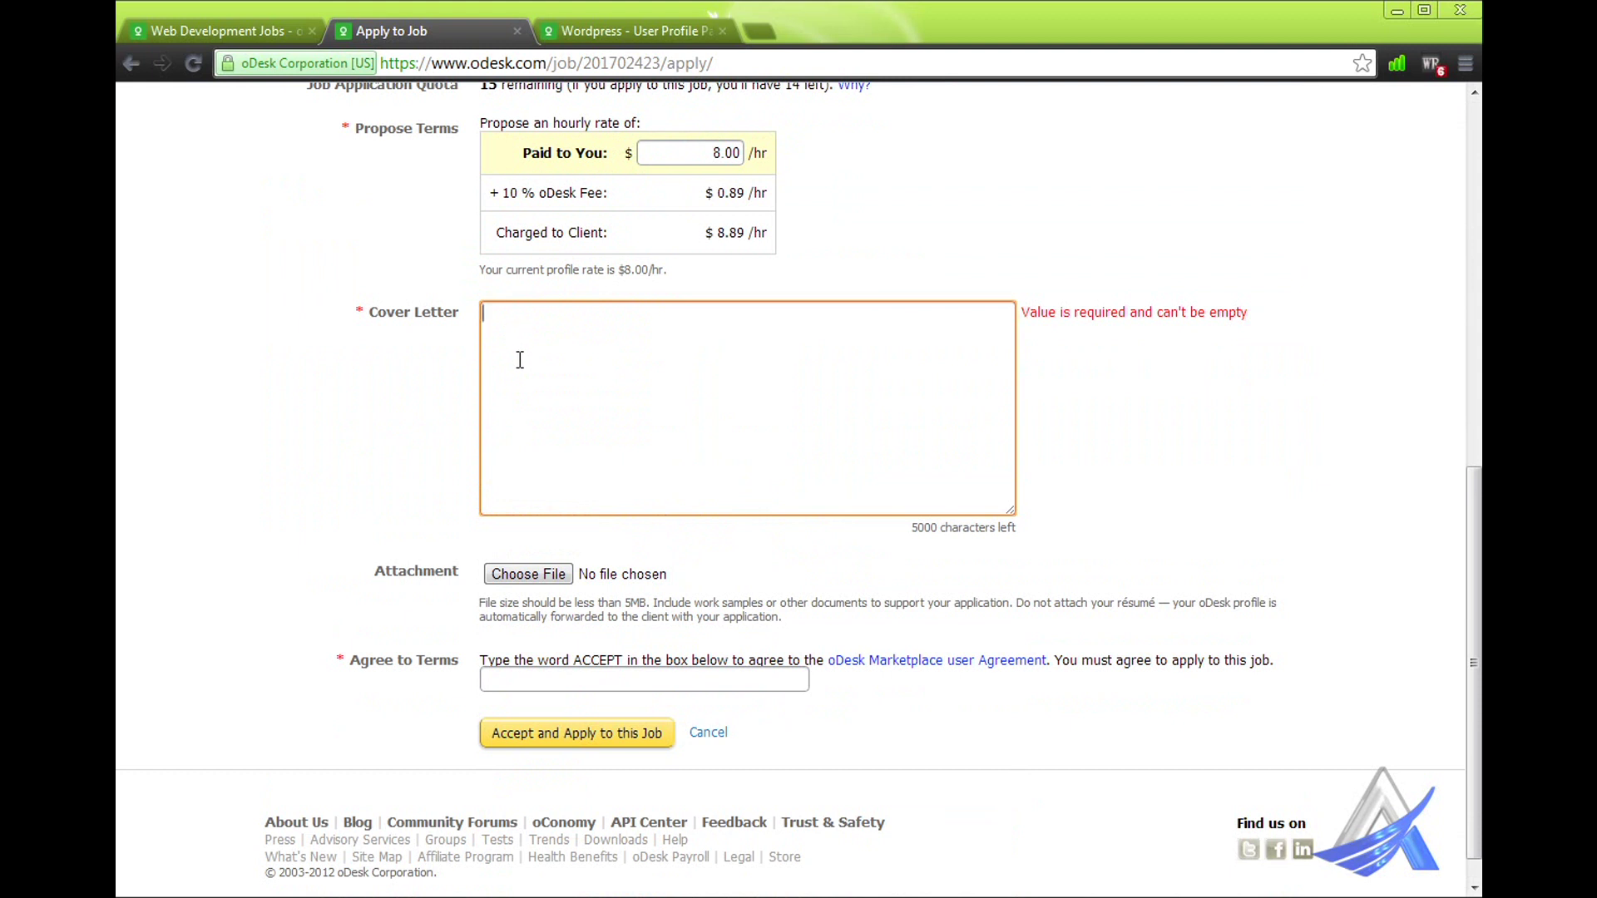
pyautogui.scroll(3, 517, 356)
pyautogui.scroll(1, 517, 562)
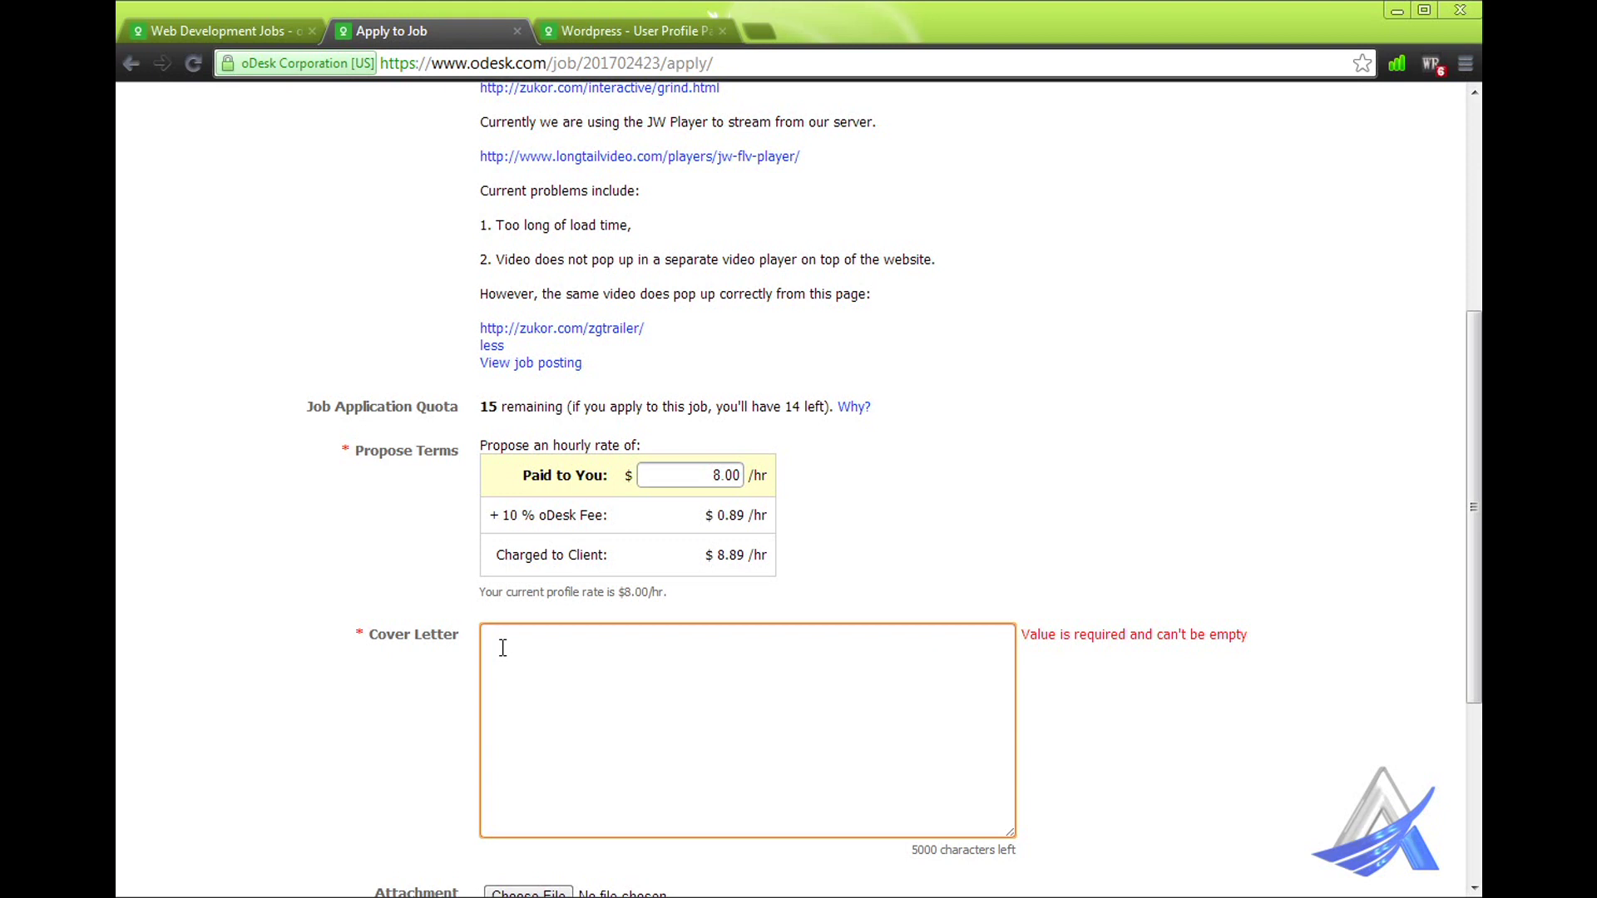
pyautogui.scroll(1, 510, 700)
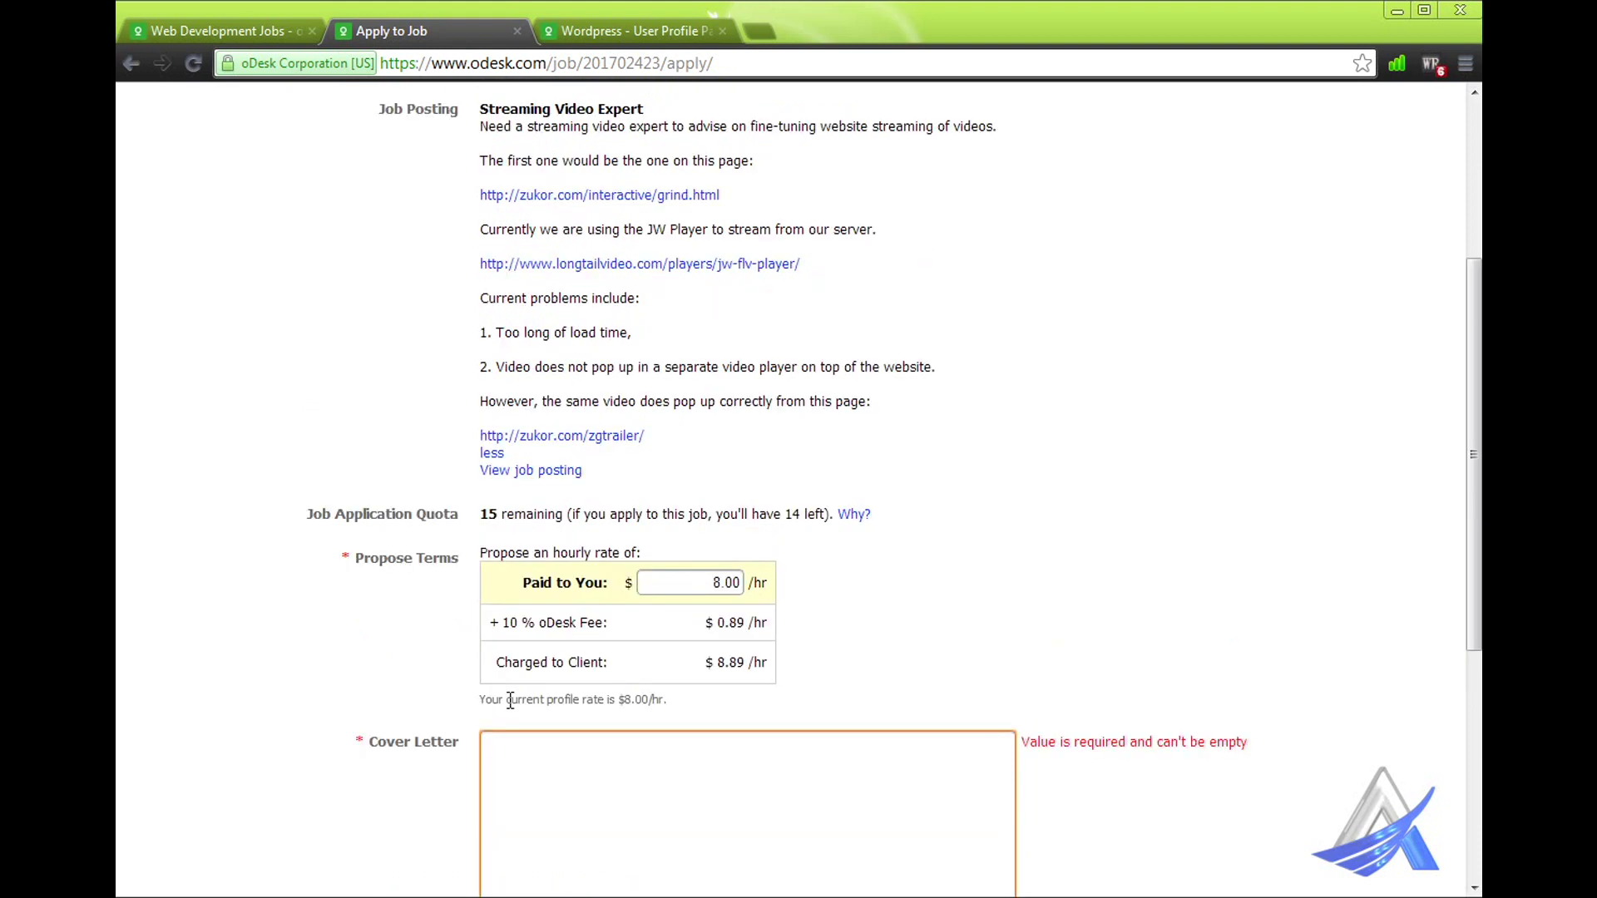
# - Highlight the whole job description, from the opening sentence to the zgtrailer link, and reread the client's requirements
pyautogui.moveTo(480, 126); pyautogui.dragTo(645, 362)
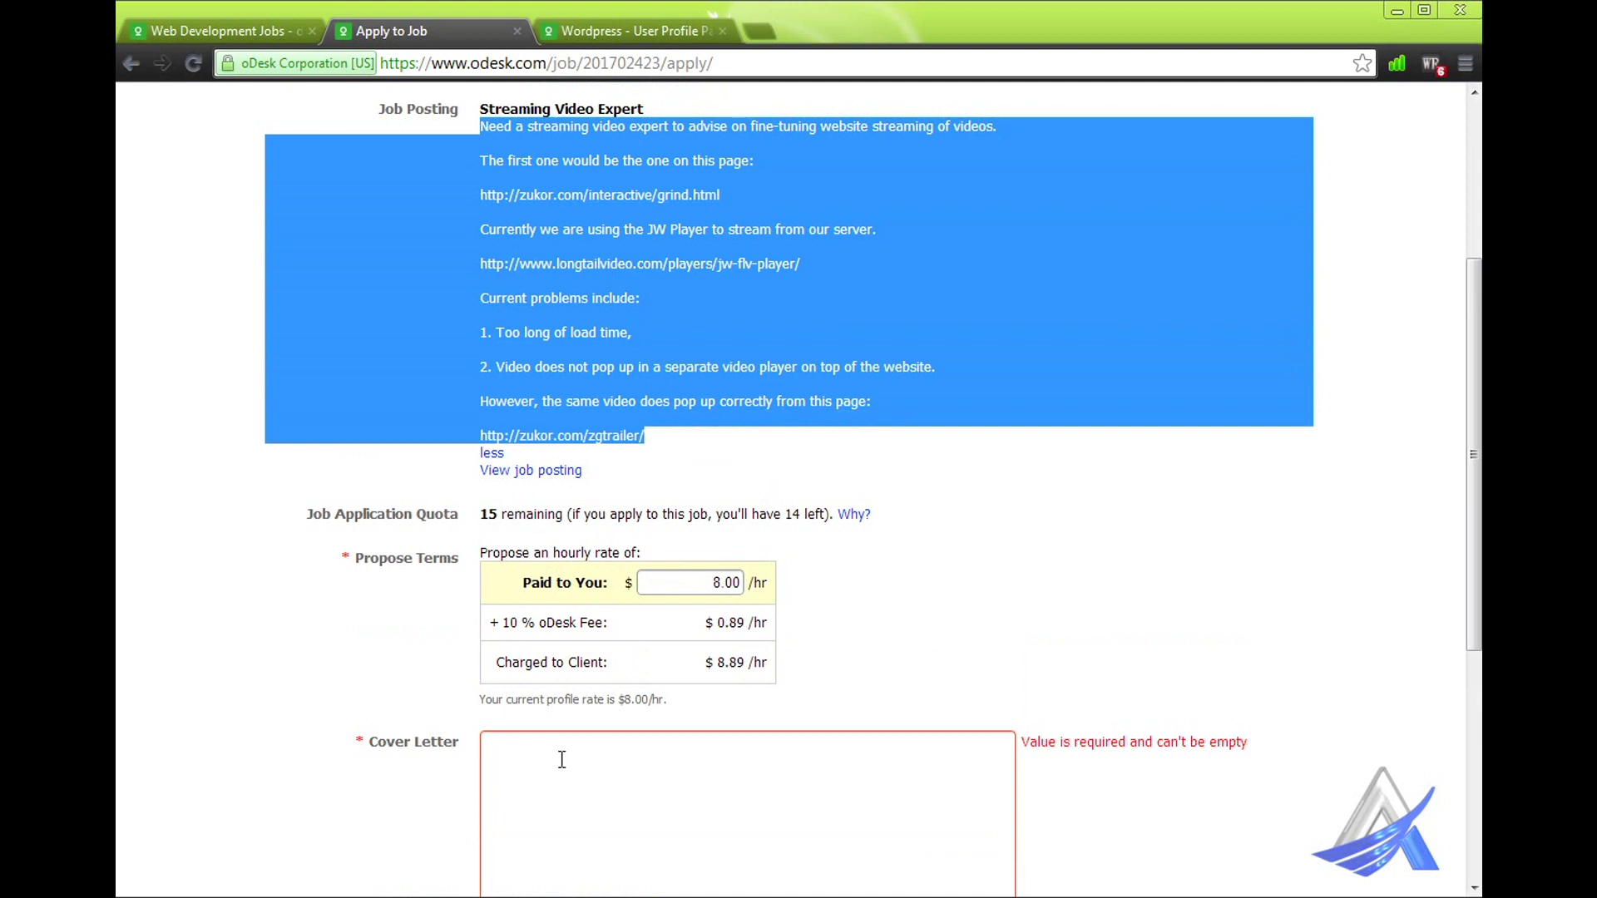
pyautogui.click(559, 754)
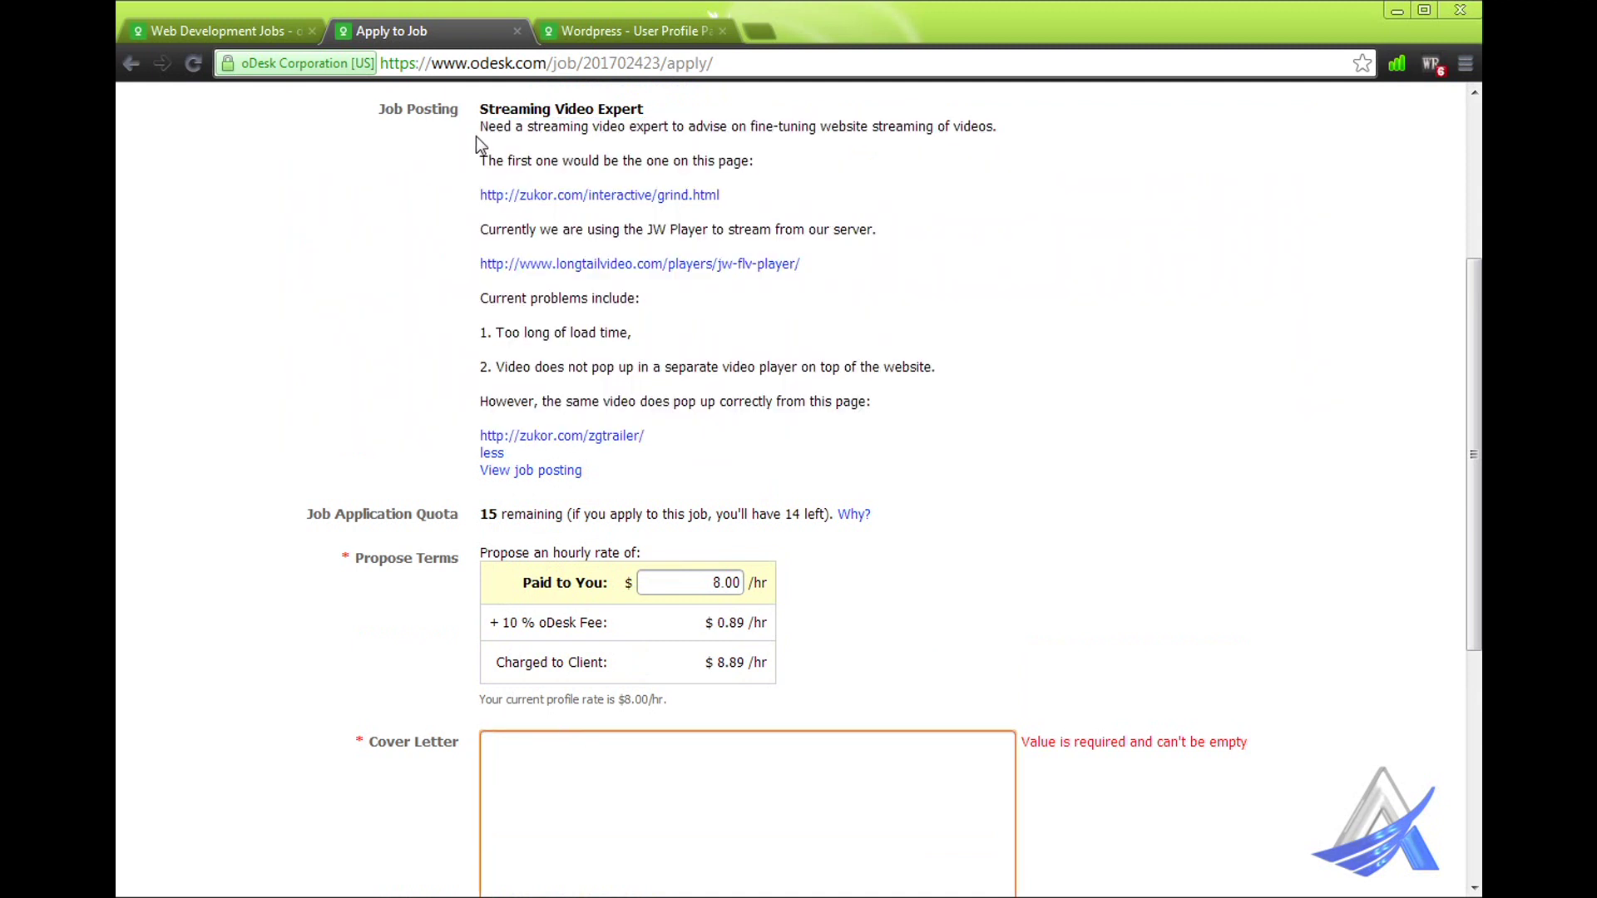
pyautogui.moveTo(480, 125); pyautogui.dragTo(668, 435)
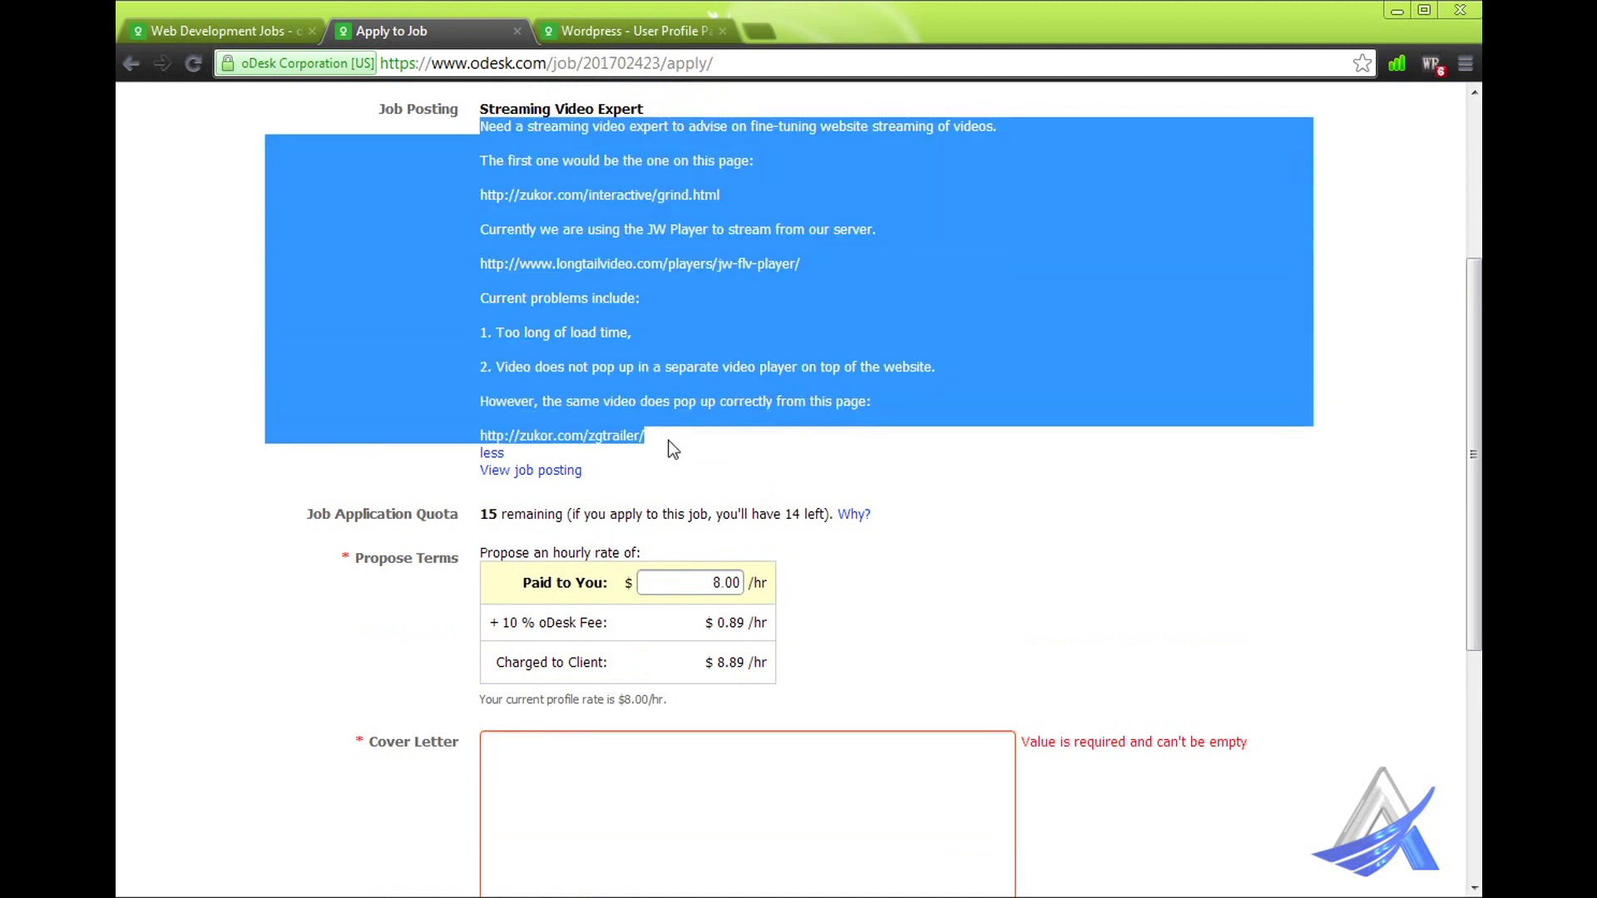
pyautogui.click(575, 326)
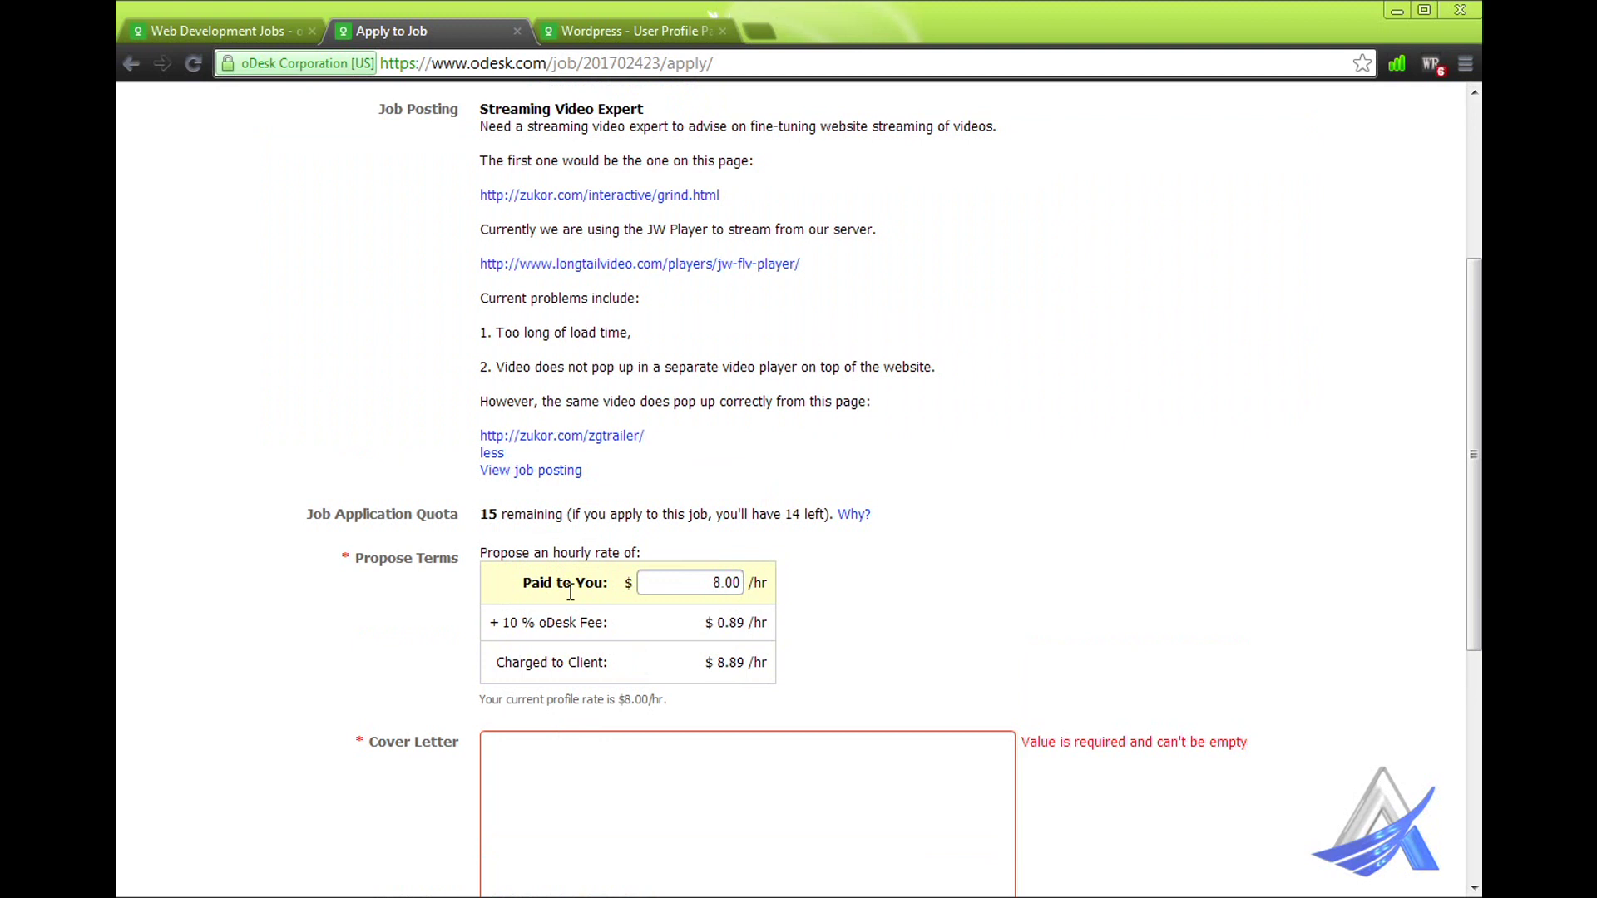
pyautogui.click(549, 765)
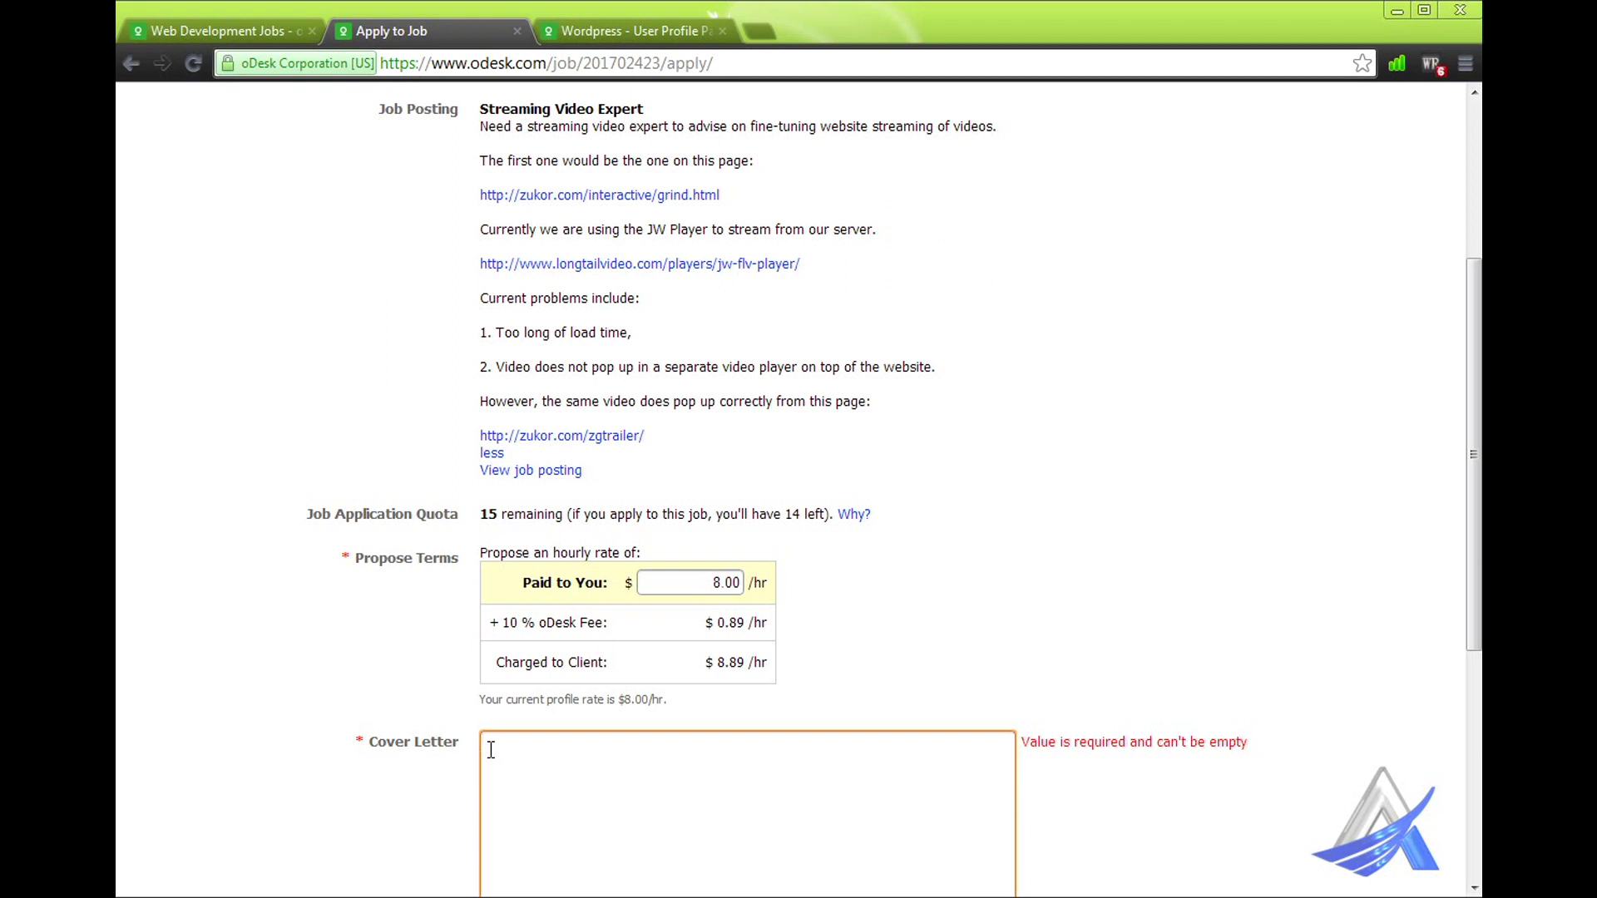
pyautogui.moveTo(478, 127); pyautogui.dragTo(681, 434)
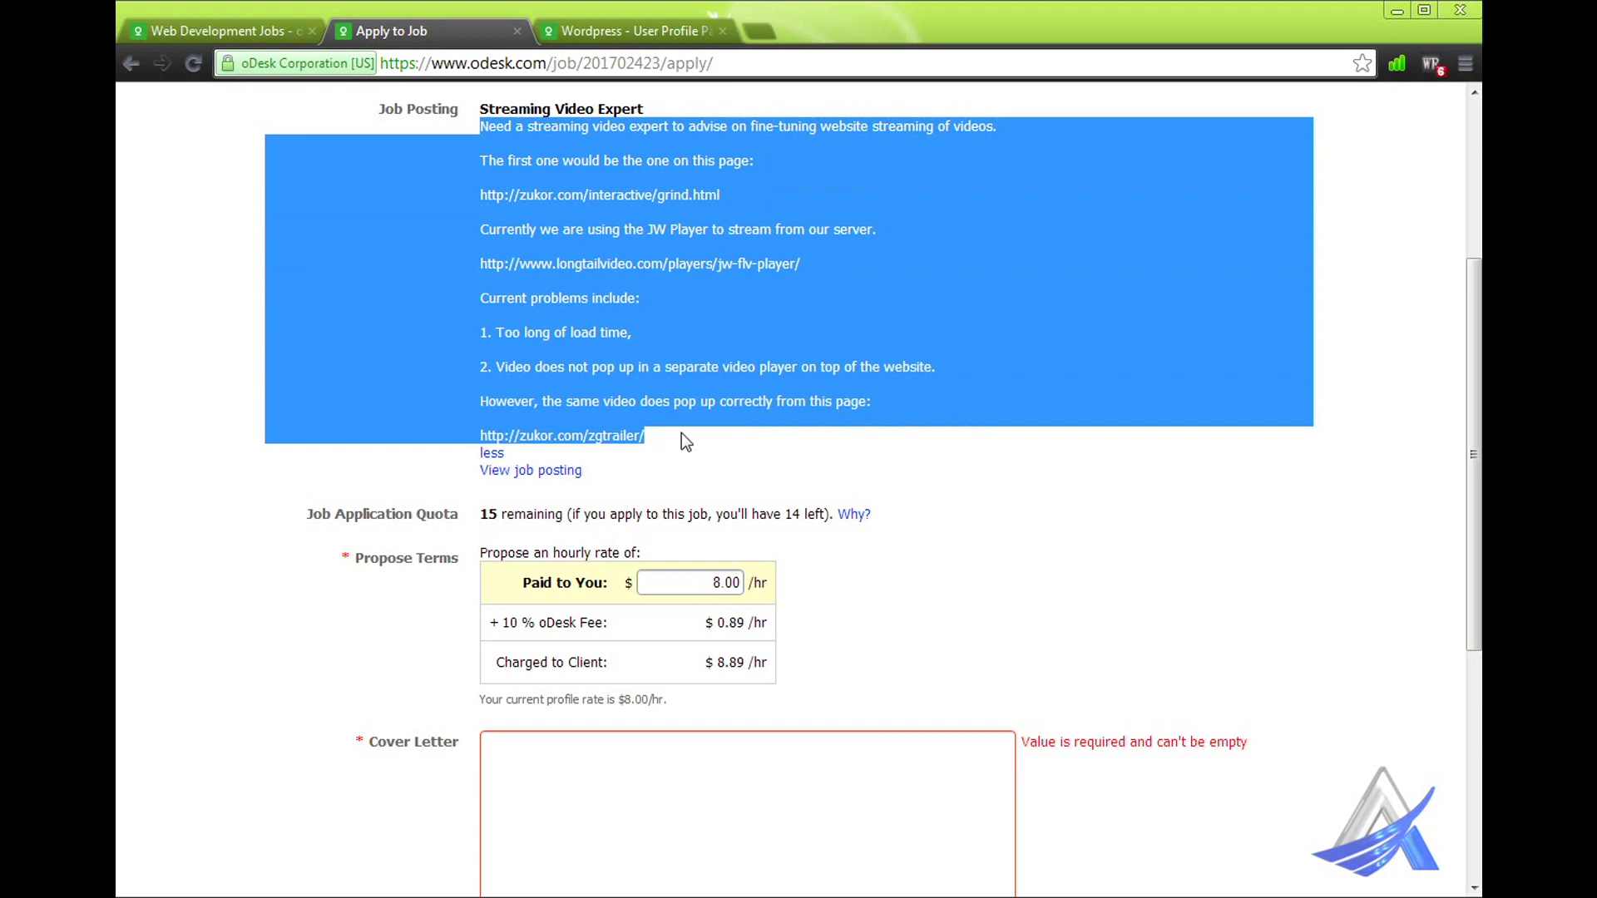
pyautogui.click(682, 432)
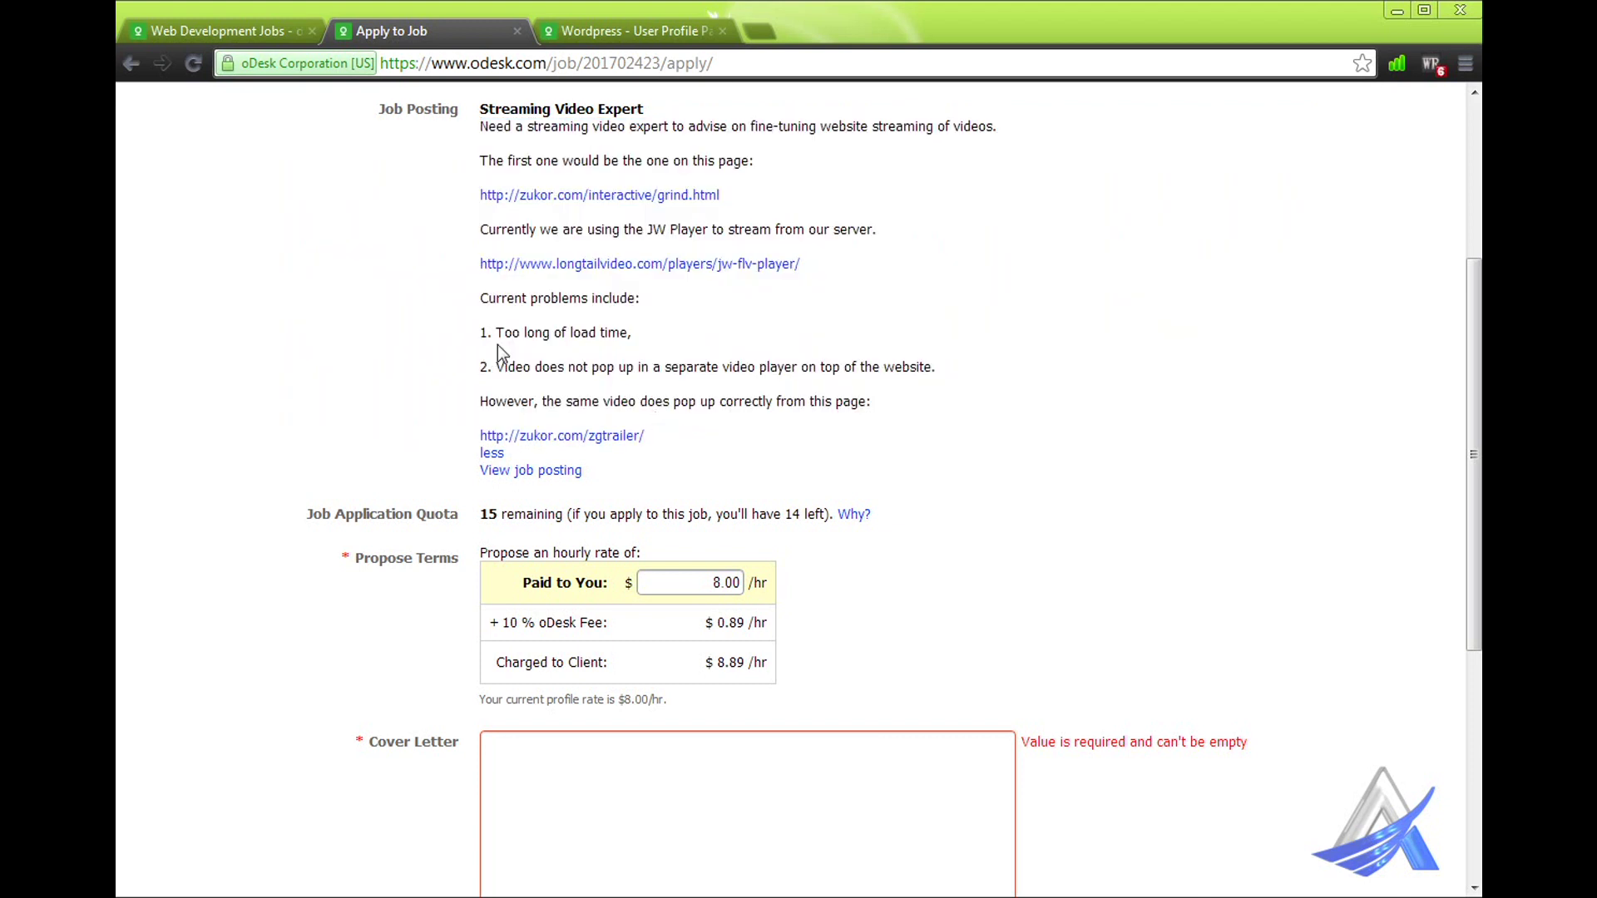
# - Highlight the phrase "streaming video expert" in the job description as the skill the cover letter should address
pyautogui.click(539, 745)
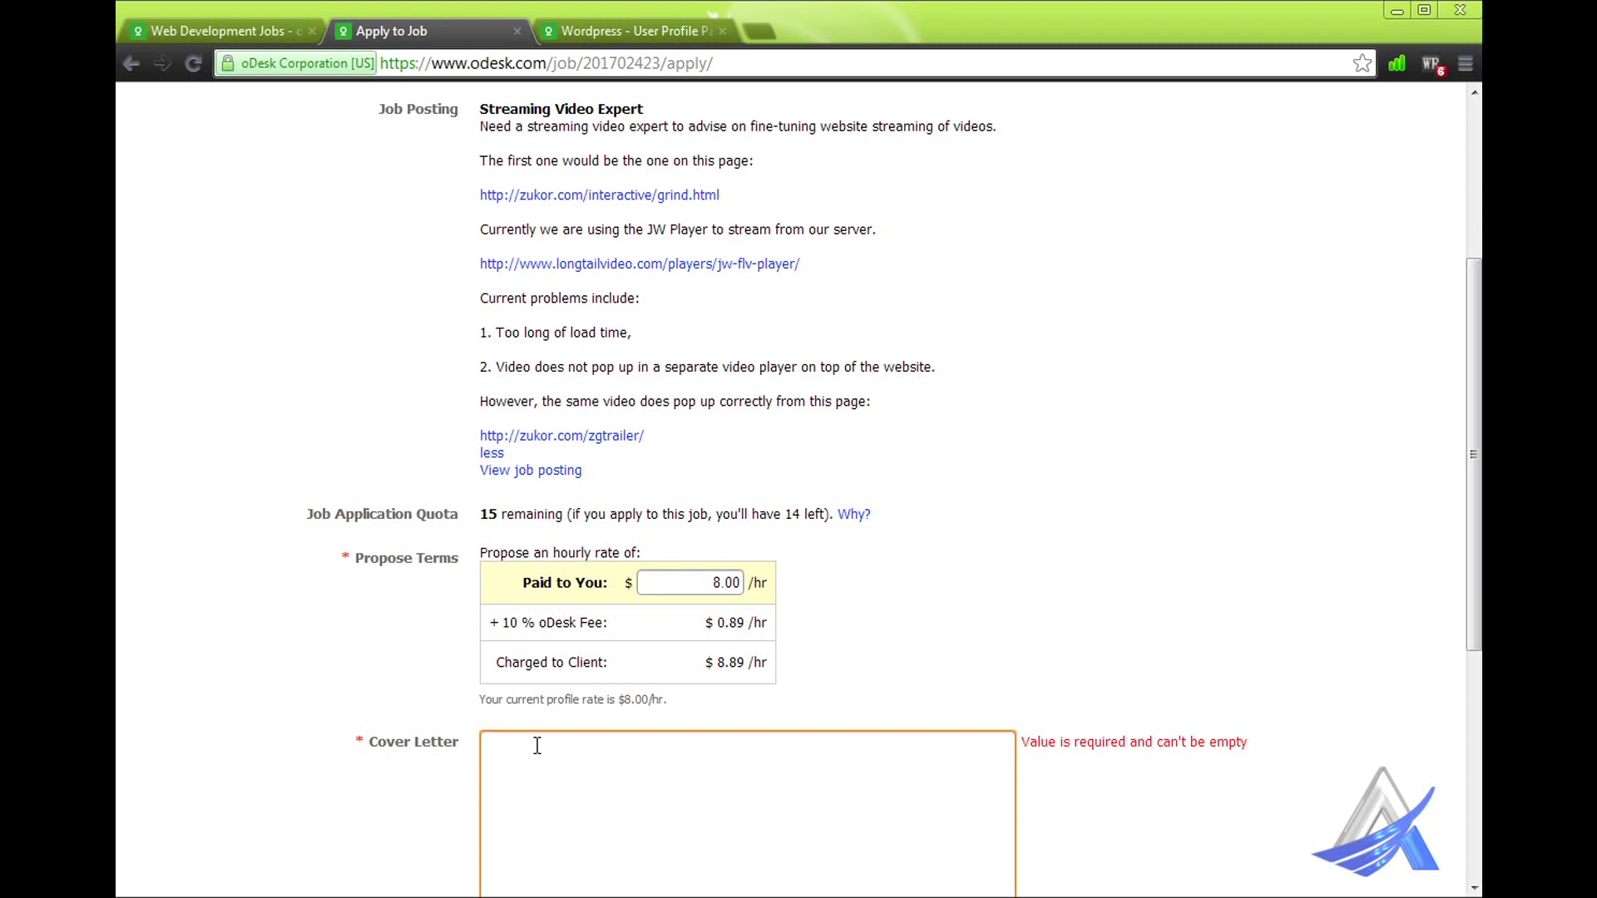
pyautogui.click(538, 746)
pyautogui.click(551, 136)
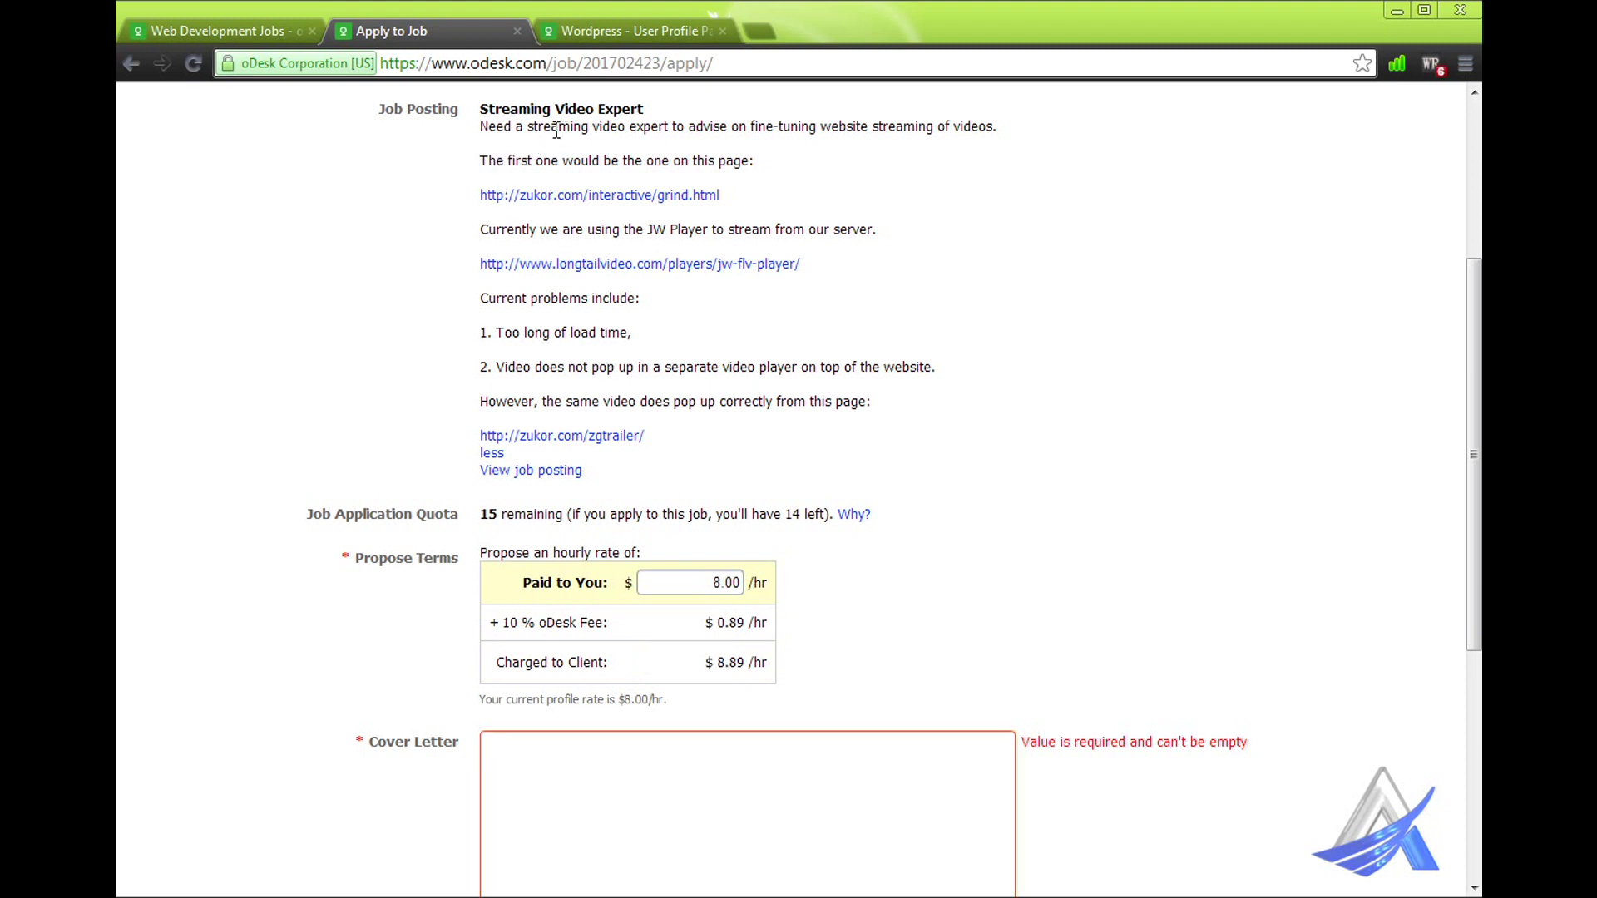
pyautogui.moveTo(529, 129); pyautogui.dragTo(674, 135)
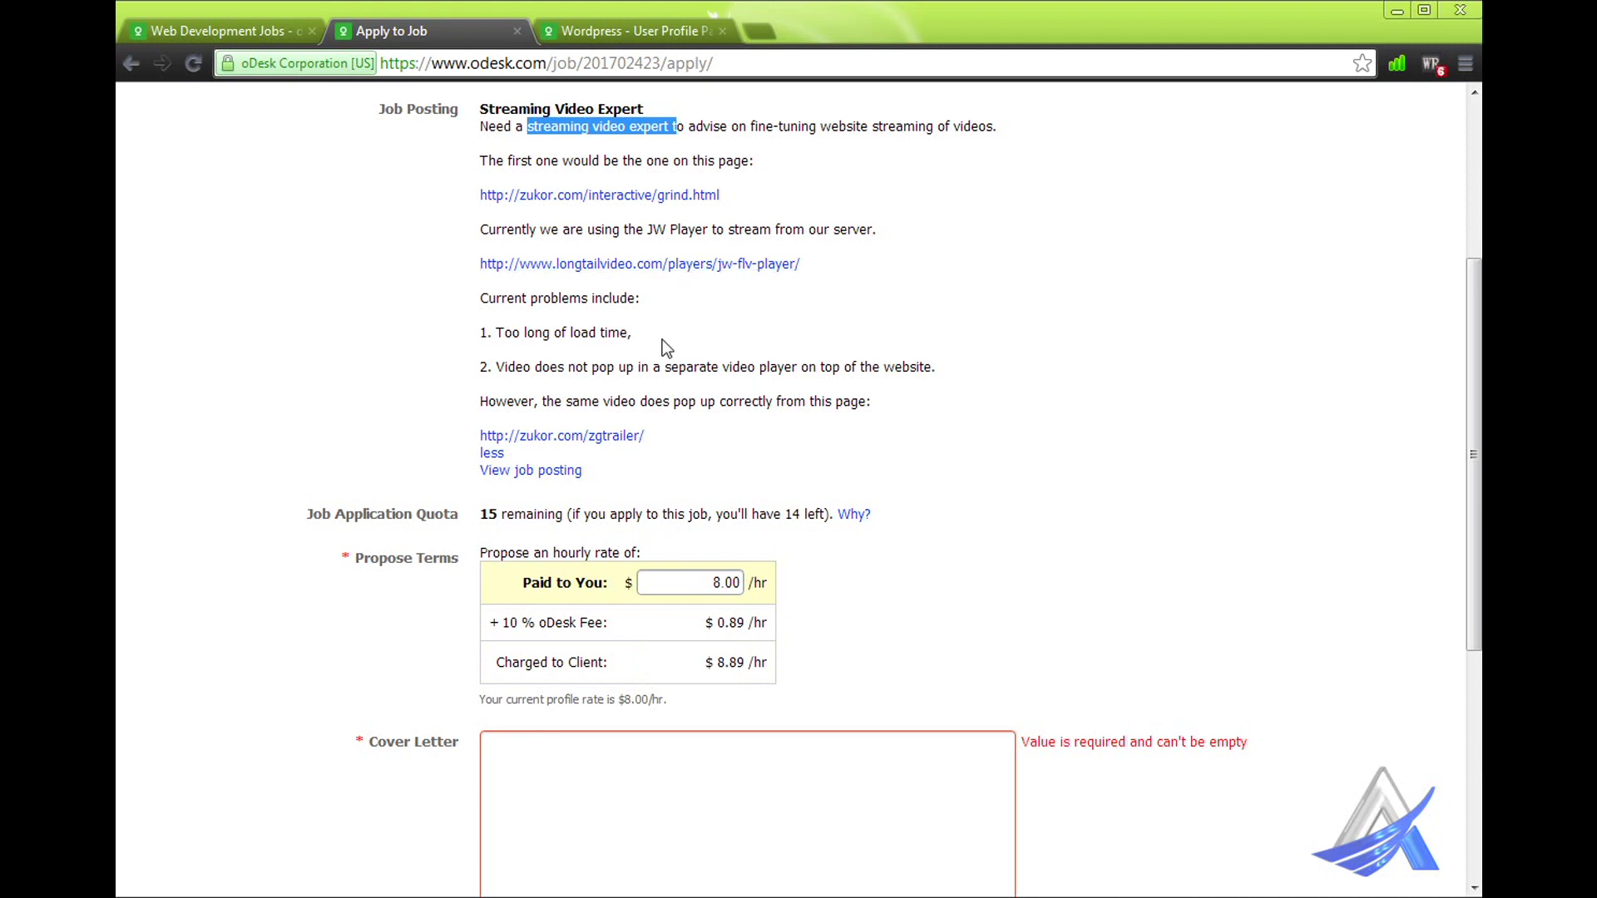
# - Reread the Streaming Video Expert requirements alongside the Cover Letter field, checking what the letter should respond to
pyautogui.click(626, 360)
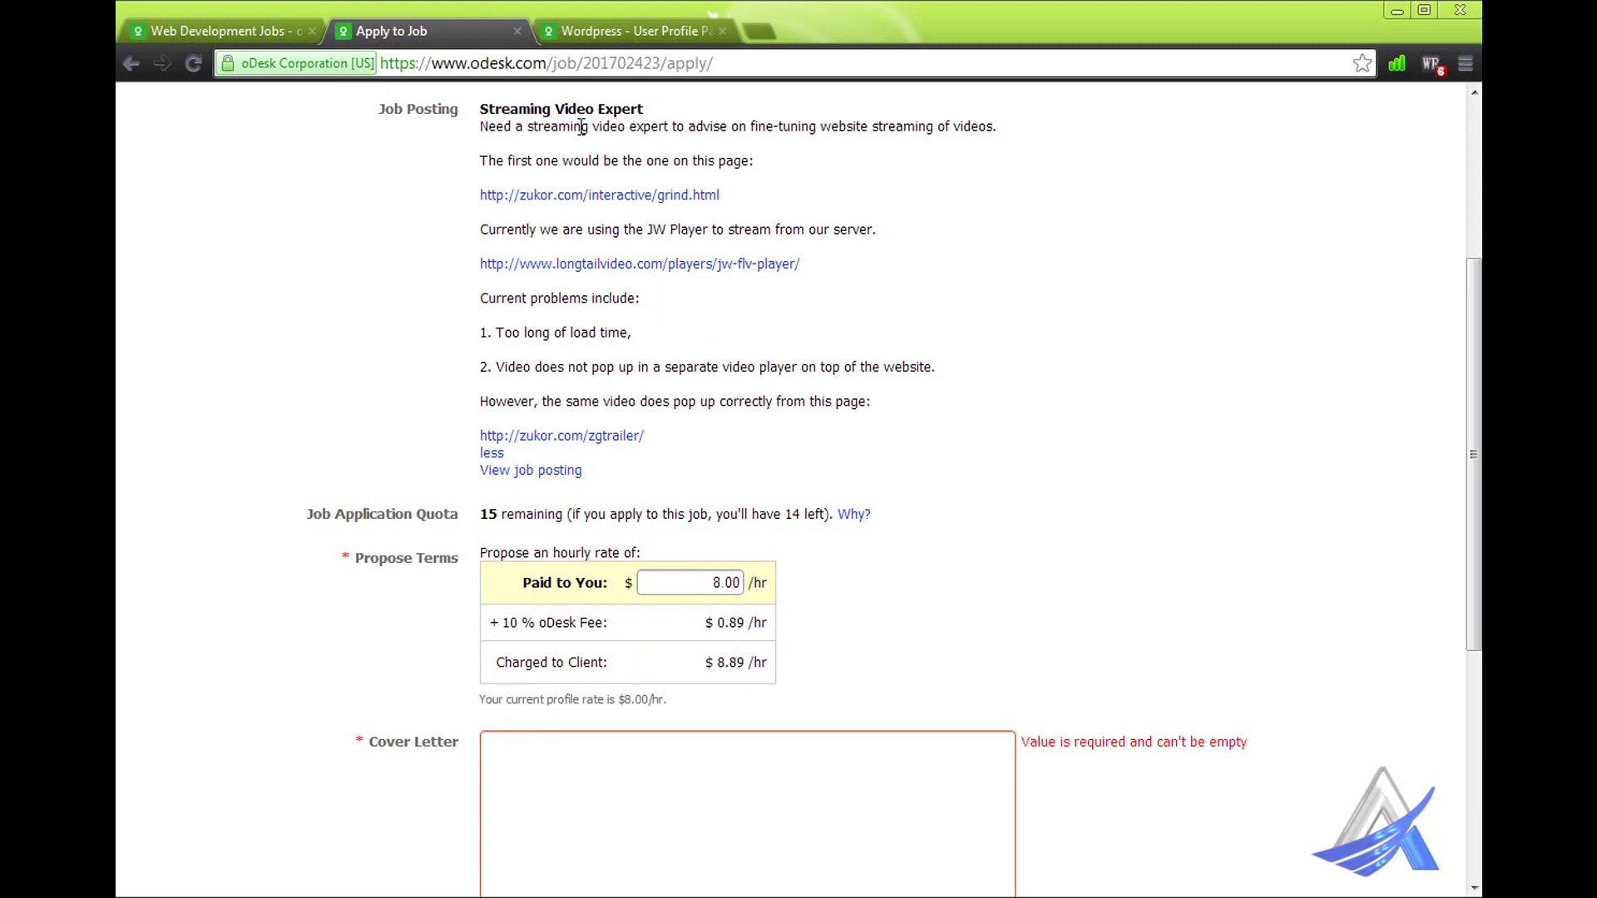
pyautogui.moveTo(529, 130); pyautogui.dragTo(574, 132)
pyautogui.click(553, 754)
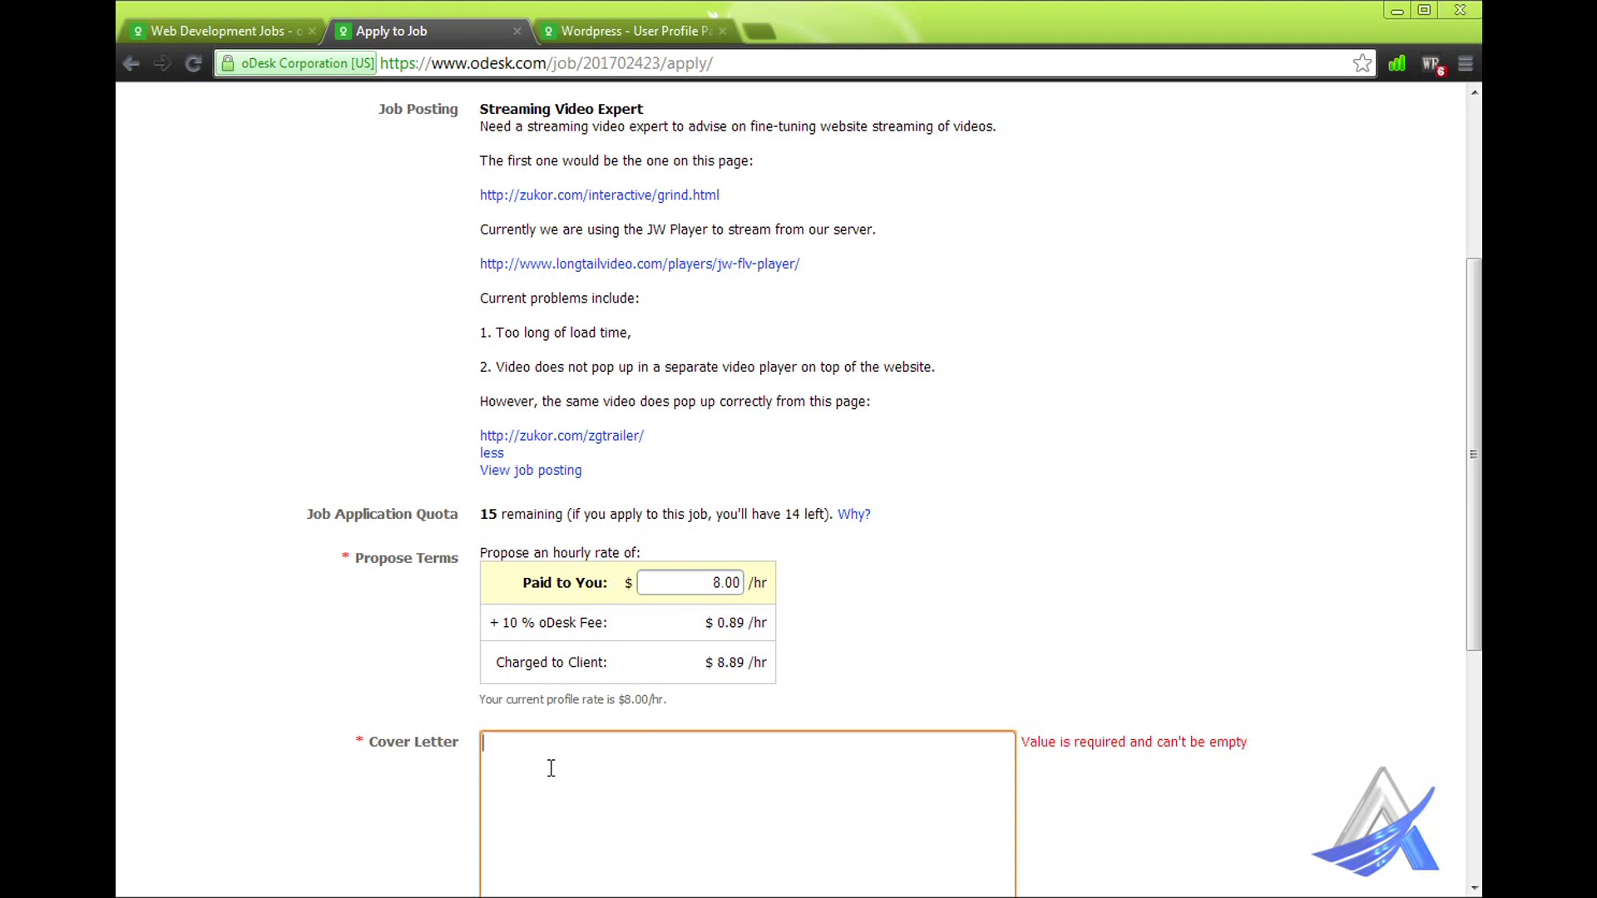
pyautogui.click(551, 767)
pyautogui.scroll(-3, 549, 767)
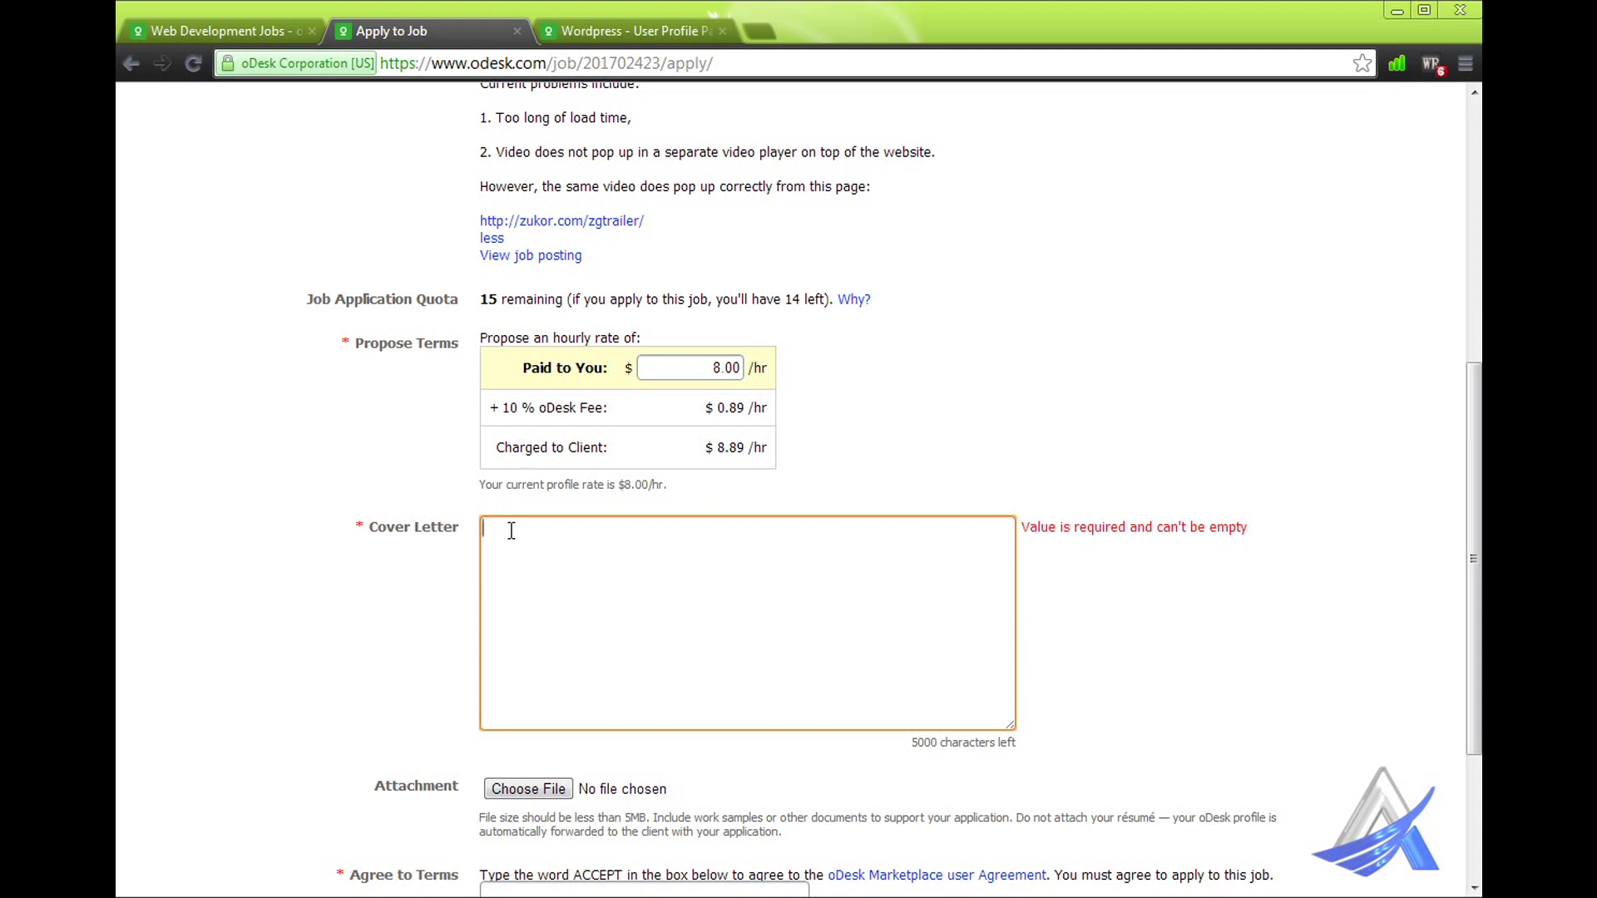
pyautogui.scroll(5, 511, 531)
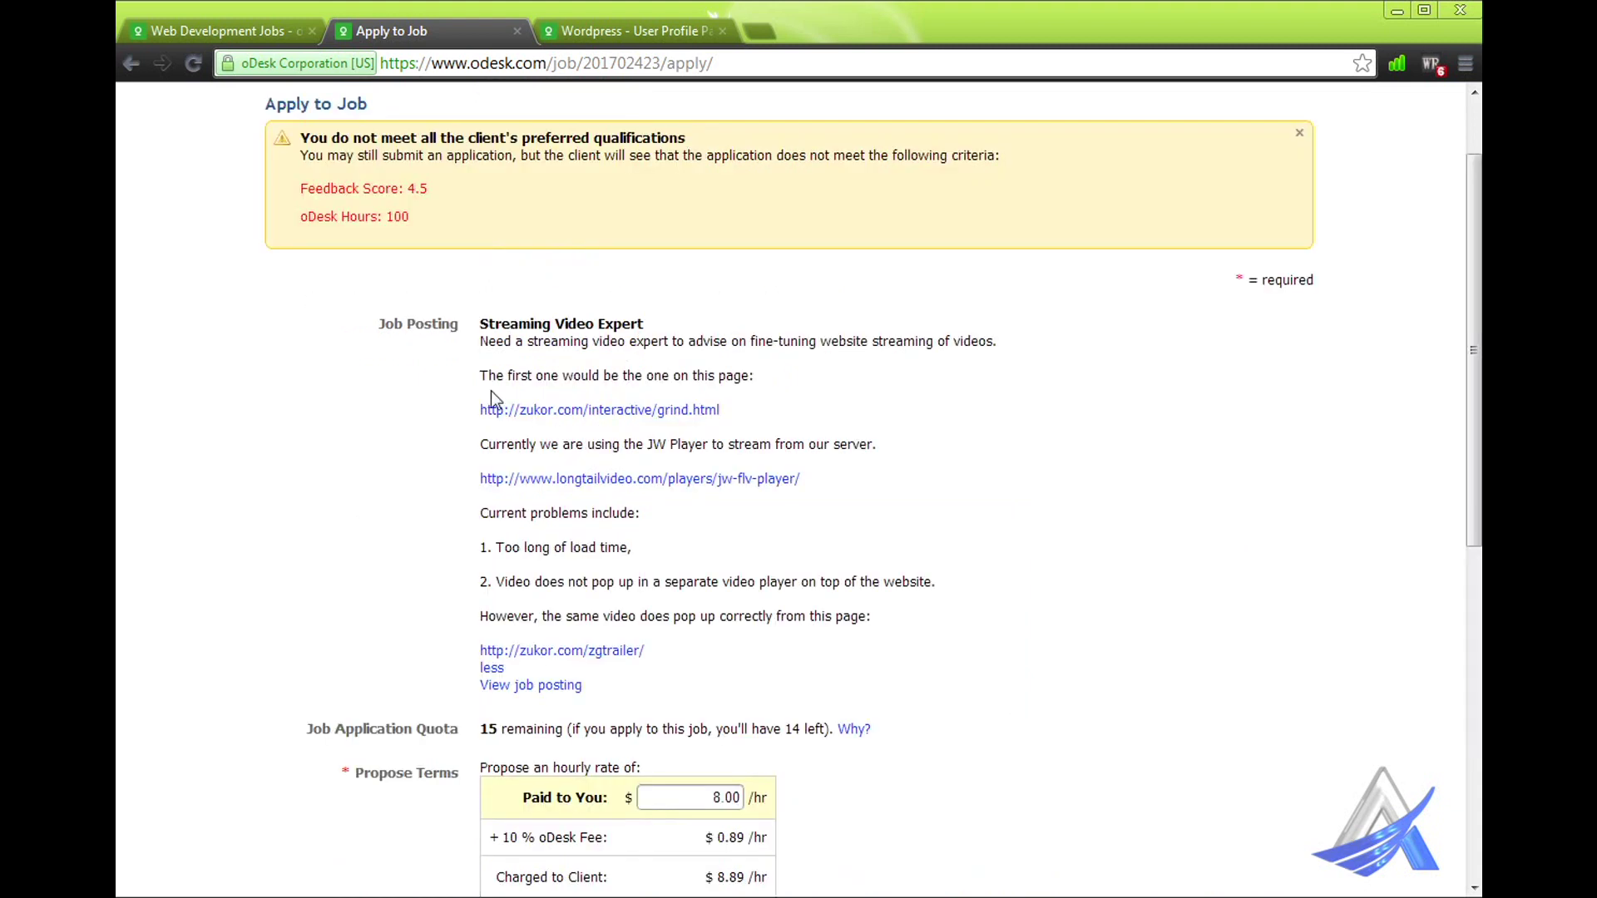
pyautogui.scroll(-8, 497, 535)
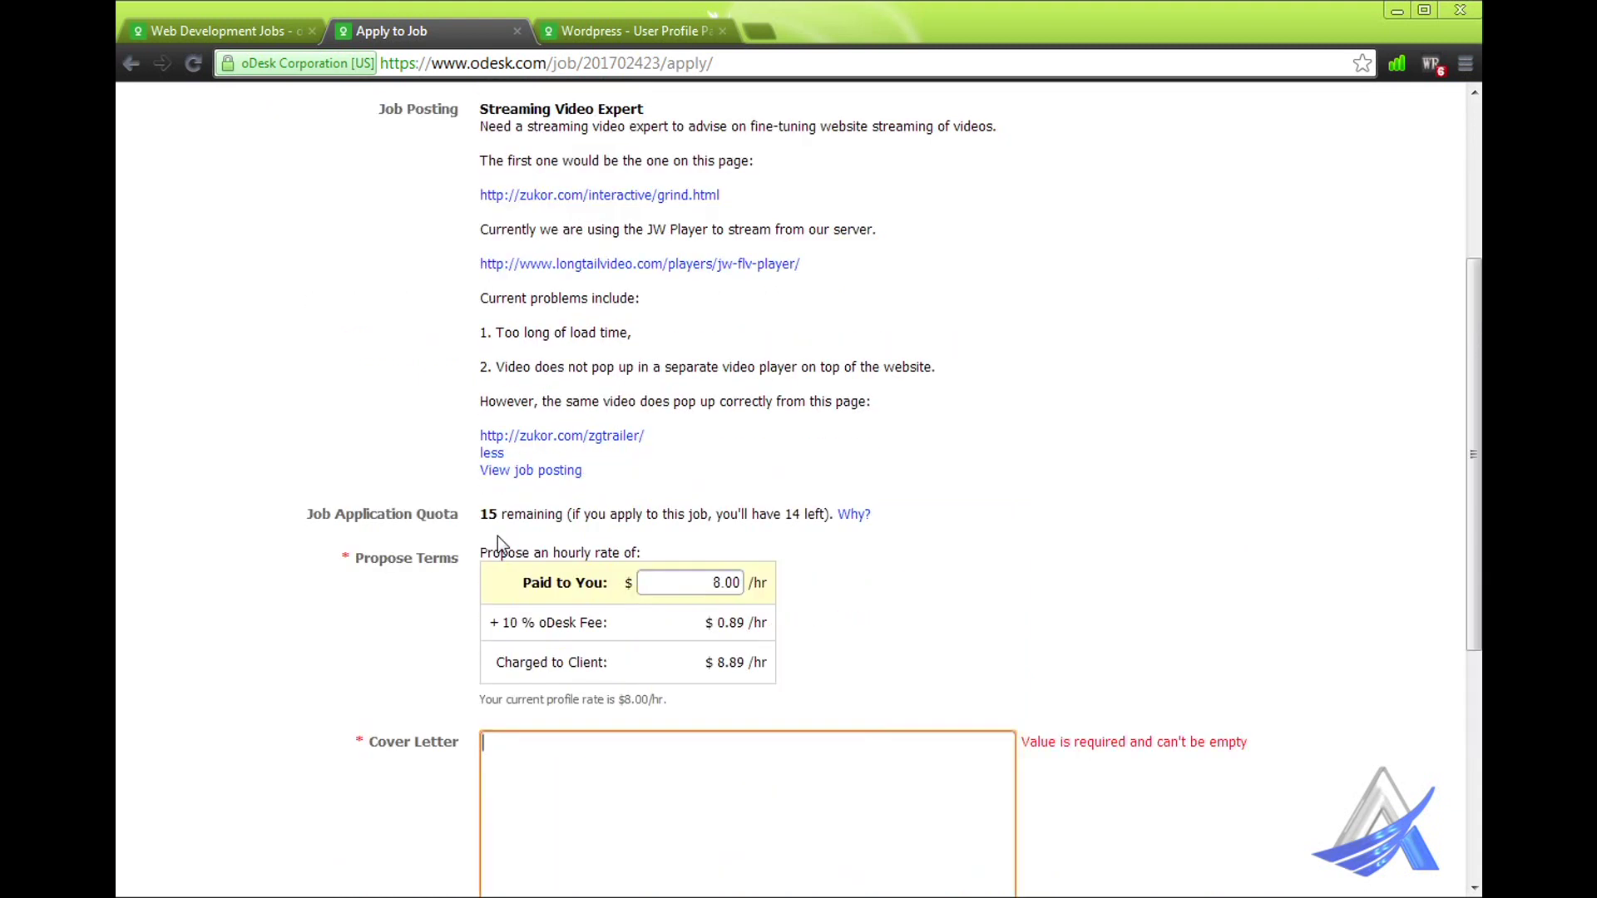
pyautogui.click(499, 446)
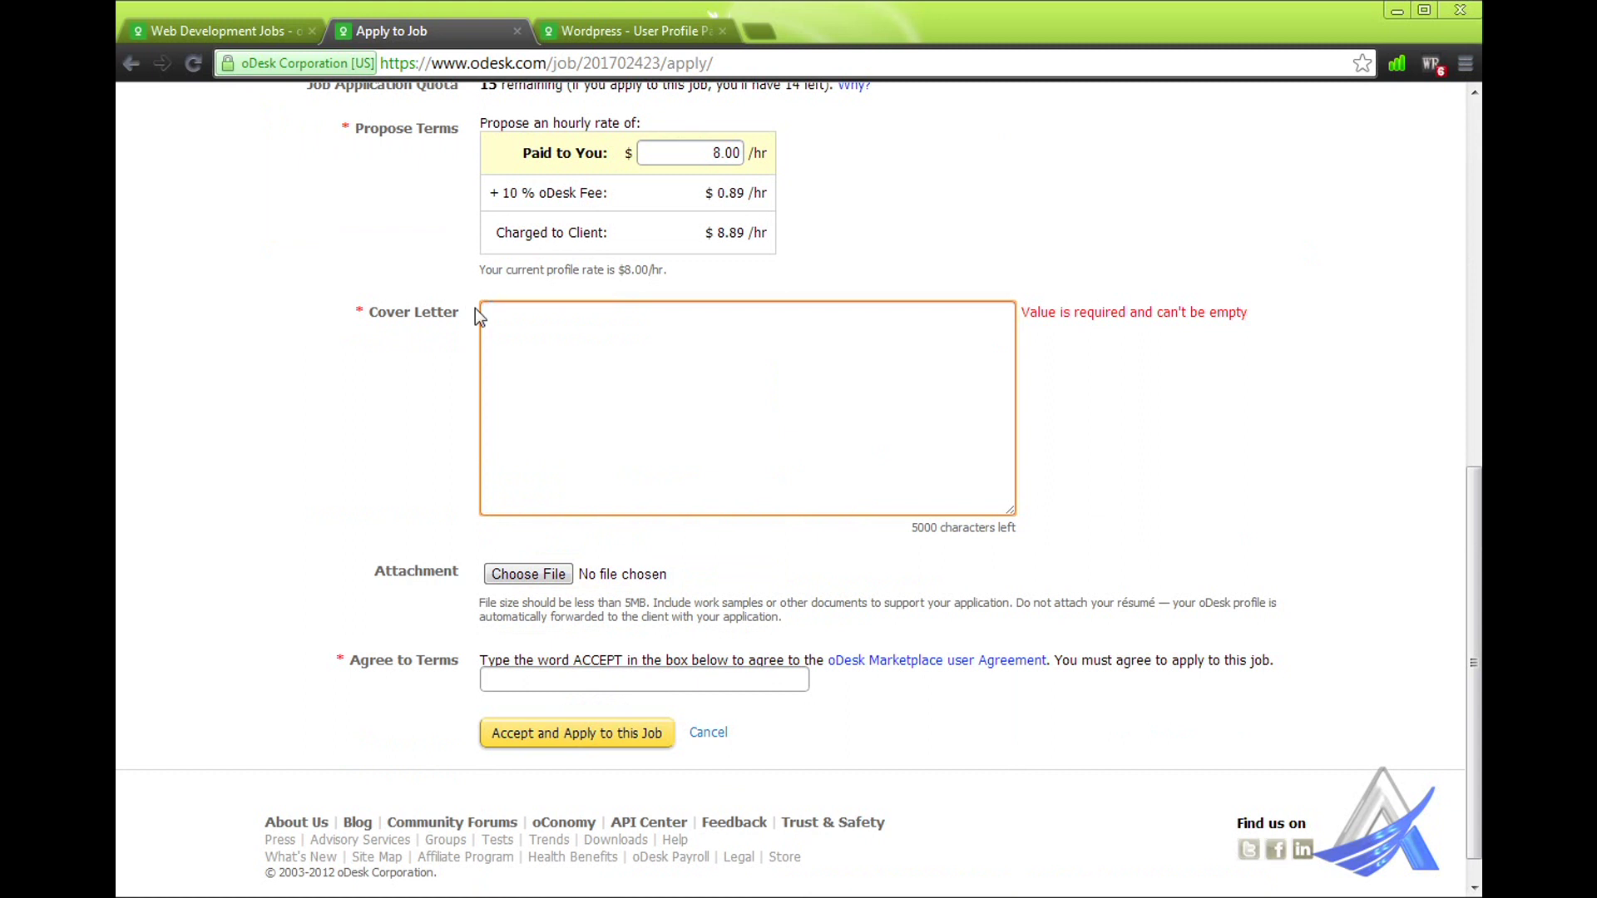
pyautogui.moveTo(365, 309); pyautogui.dragTo(454, 313)
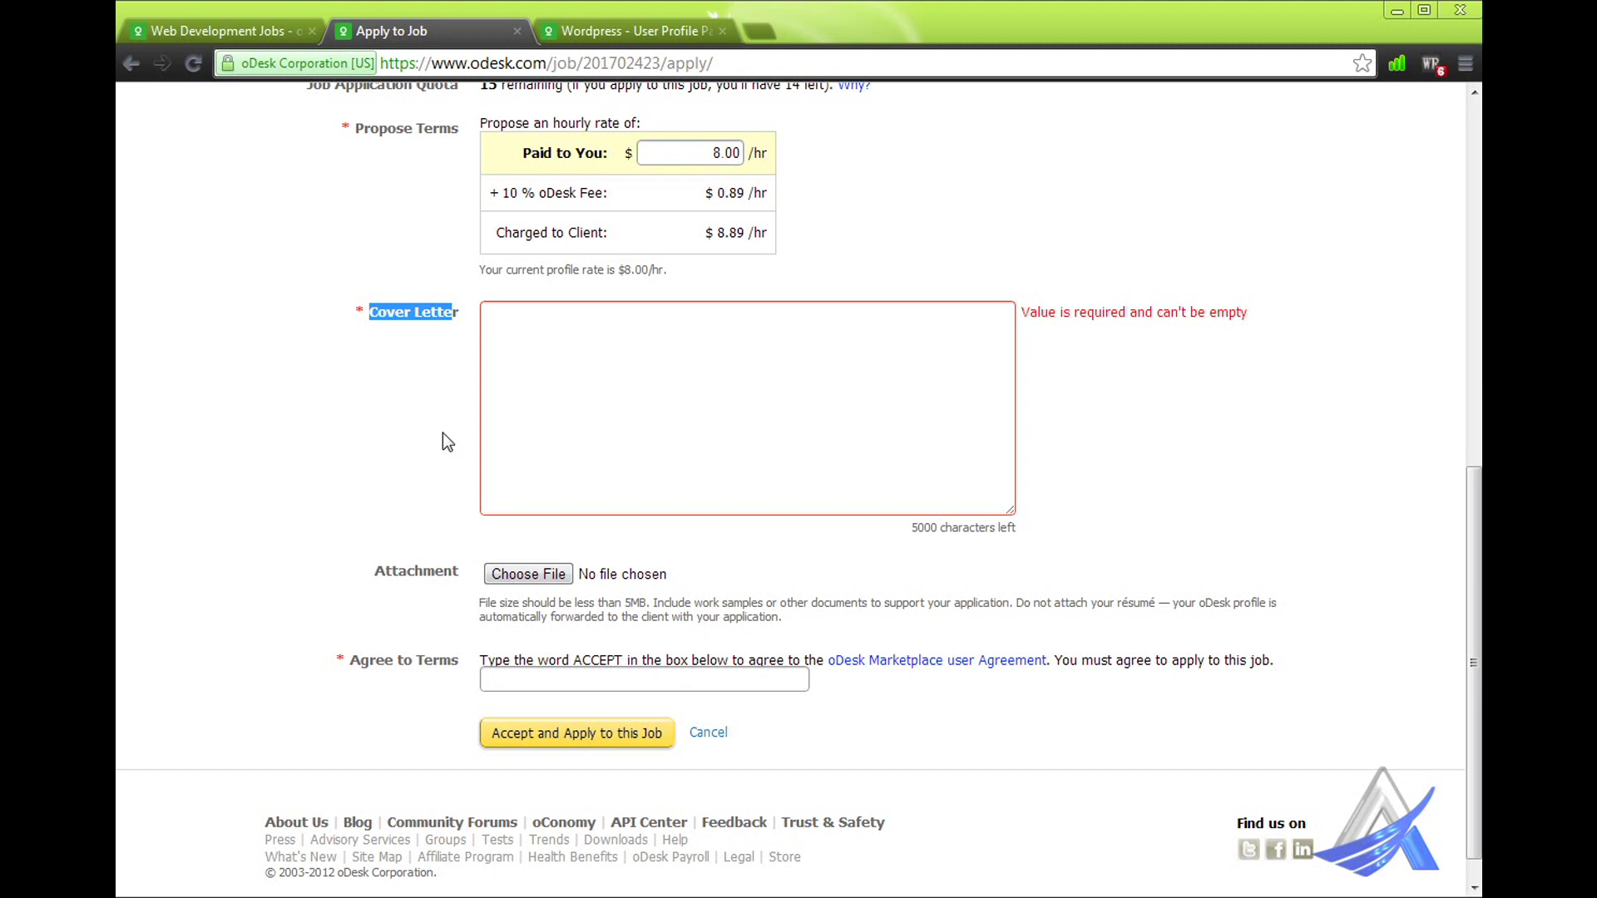
pyautogui.click(524, 394)
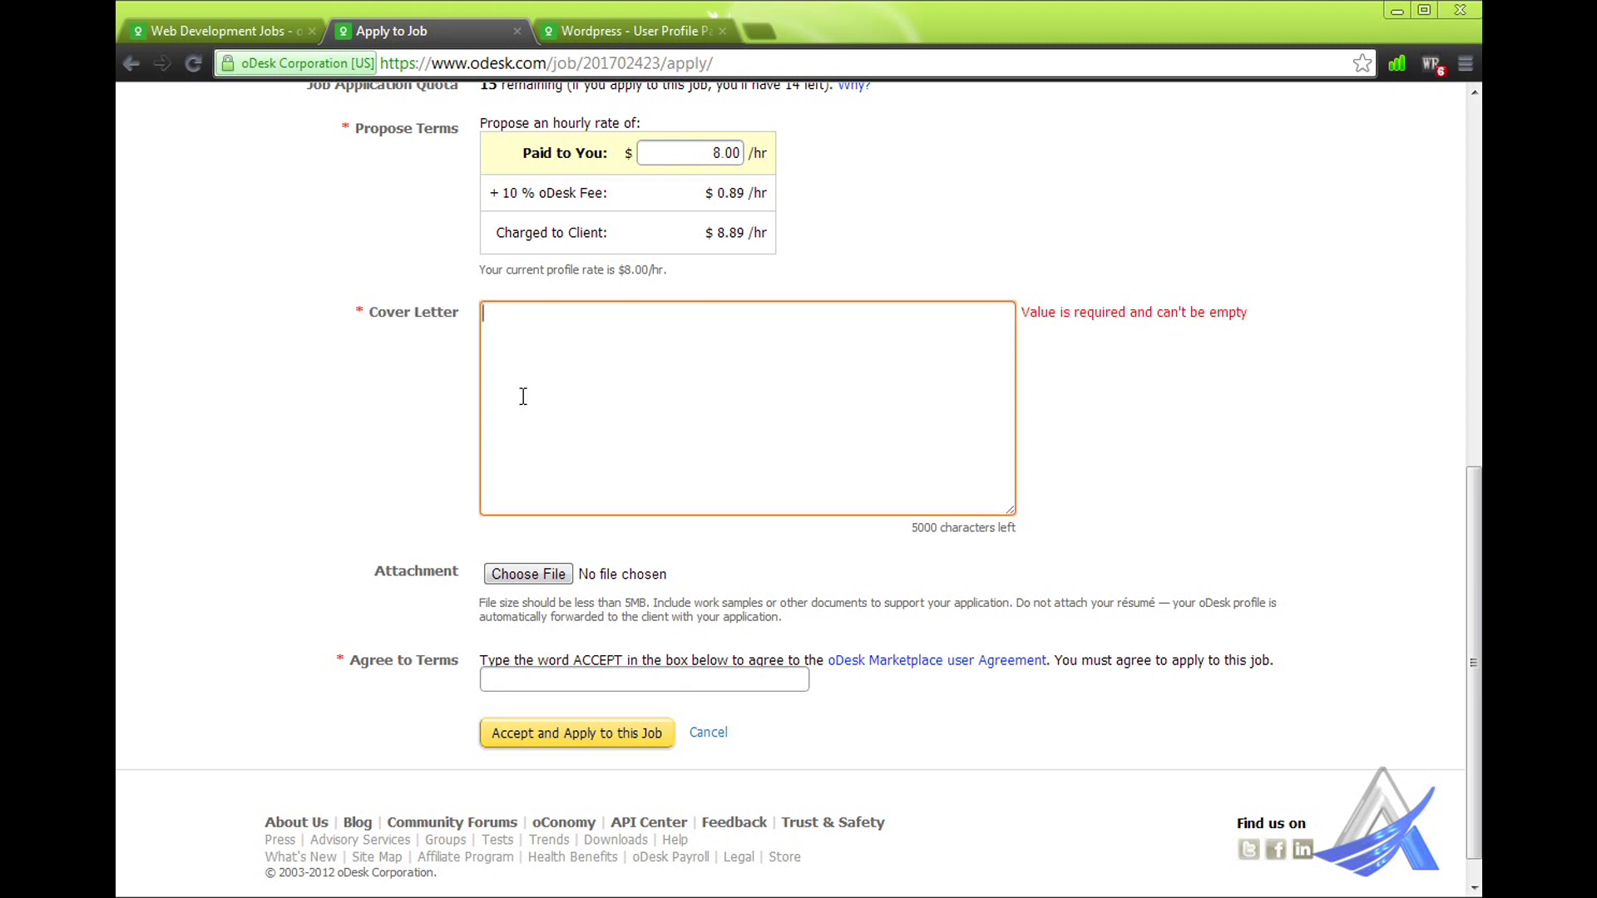
# - Copy the word ACCEPT into the Agree to Terms field and try to submit the Streaming Video Expert application
pyautogui.scroll(-1, 535, 421)
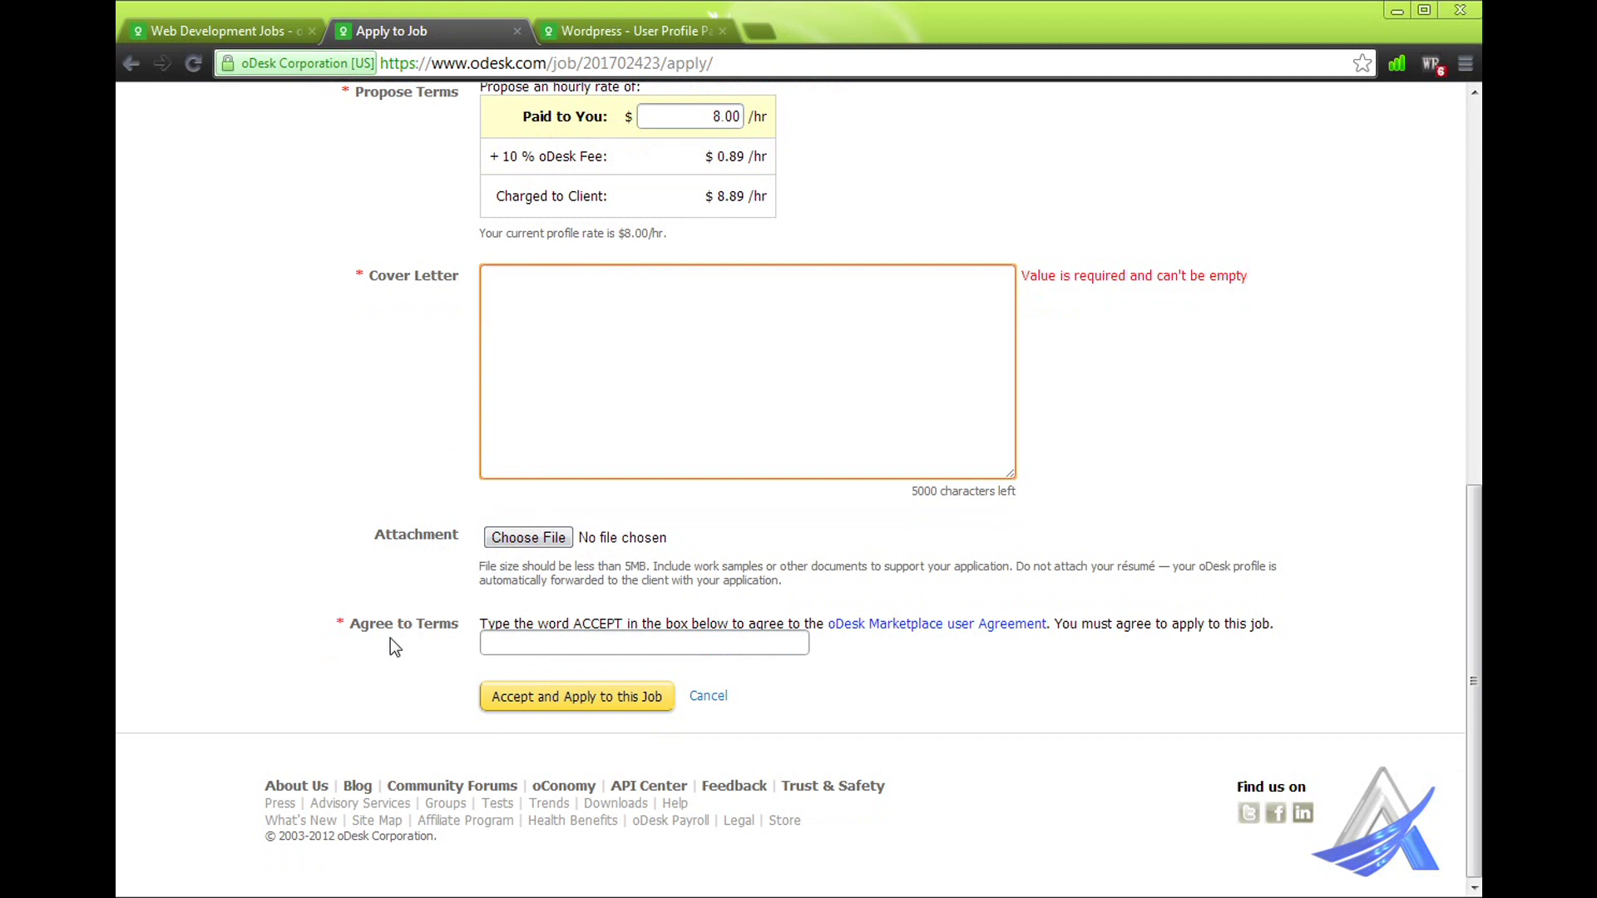
pyautogui.moveTo(577, 624); pyautogui.dragTo(605, 624)
pyautogui.click(510, 639)
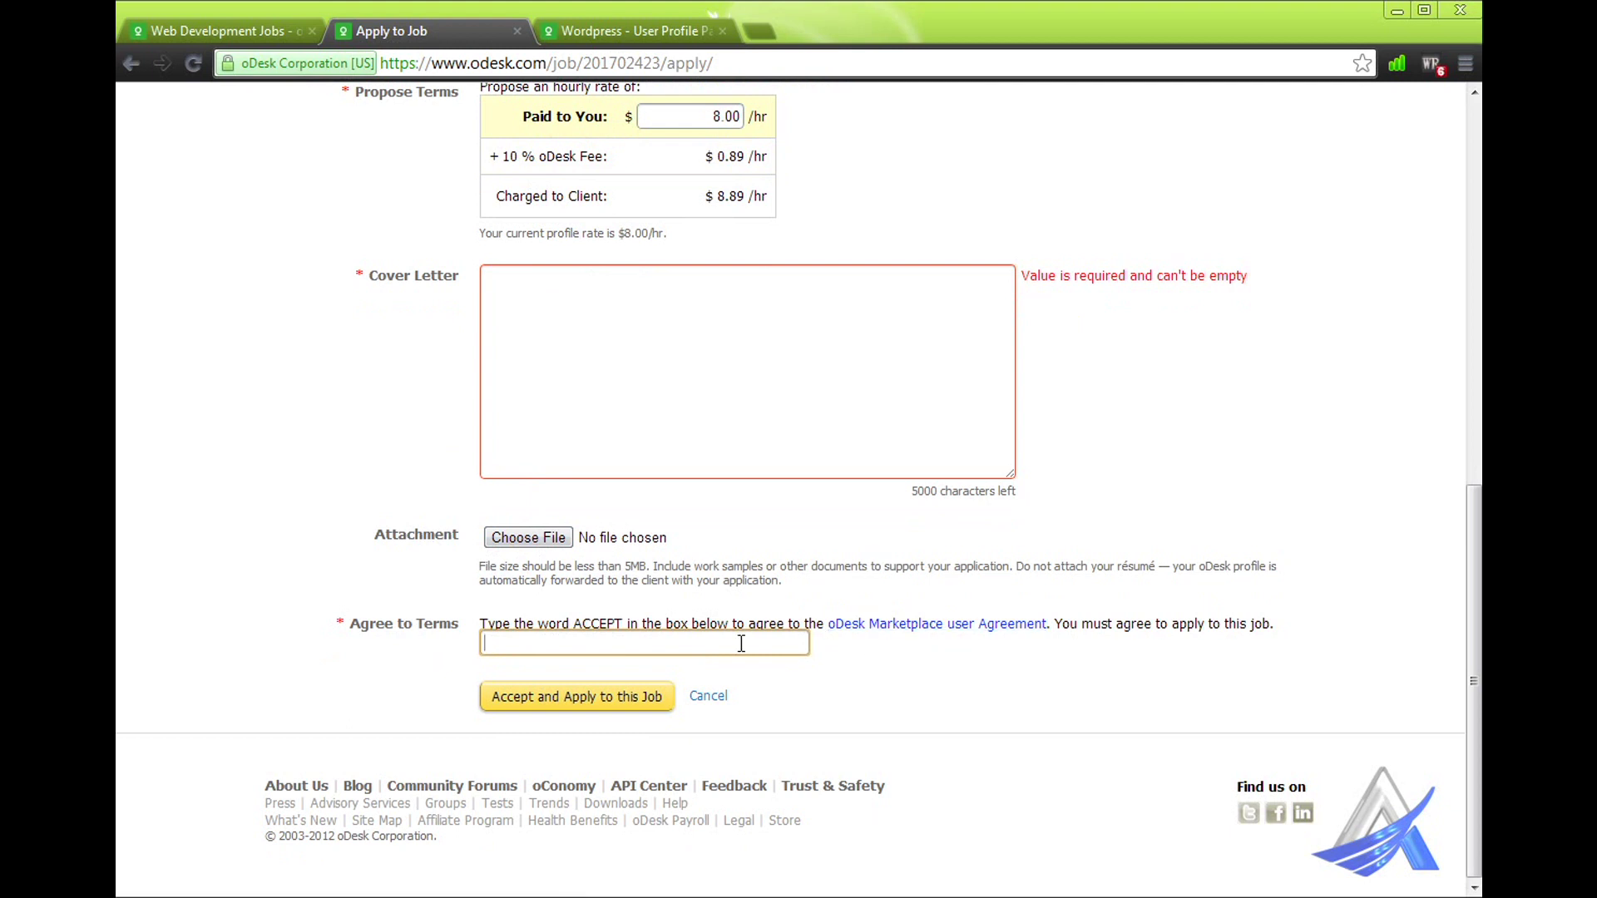
pyautogui.moveTo(573, 628); pyautogui.dragTo(622, 629)
pyautogui.rightClick(623, 630)
pyautogui.click(628, 639)
pyautogui.click(609, 646)
pyautogui.rightClick(609, 648)
pyautogui.click(685, 763)
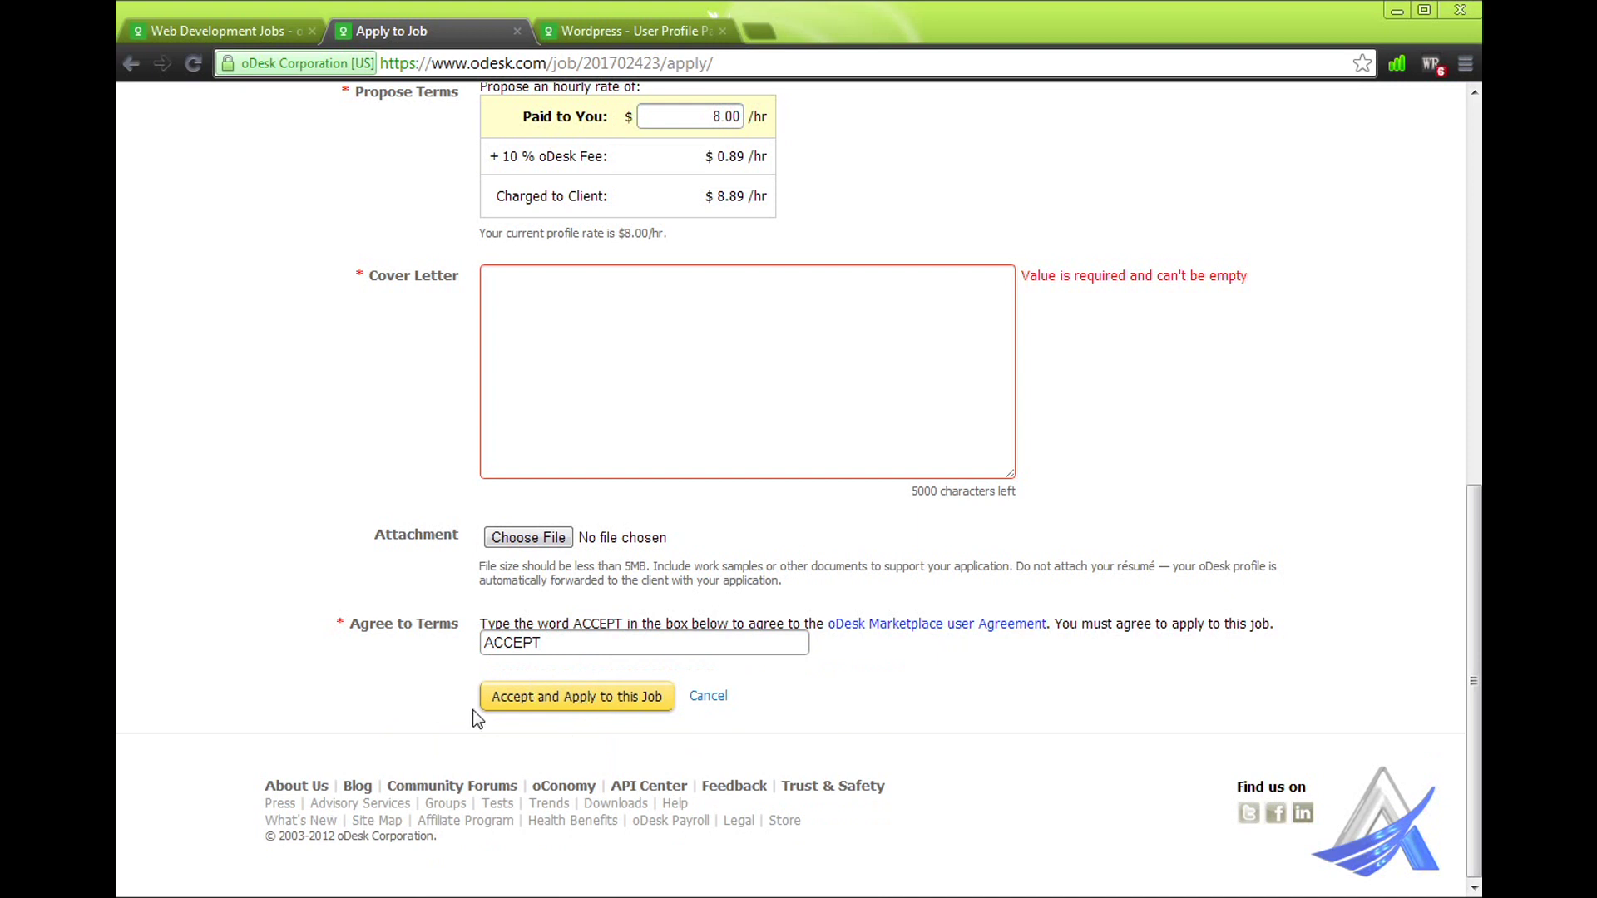
pyautogui.click(650, 705)
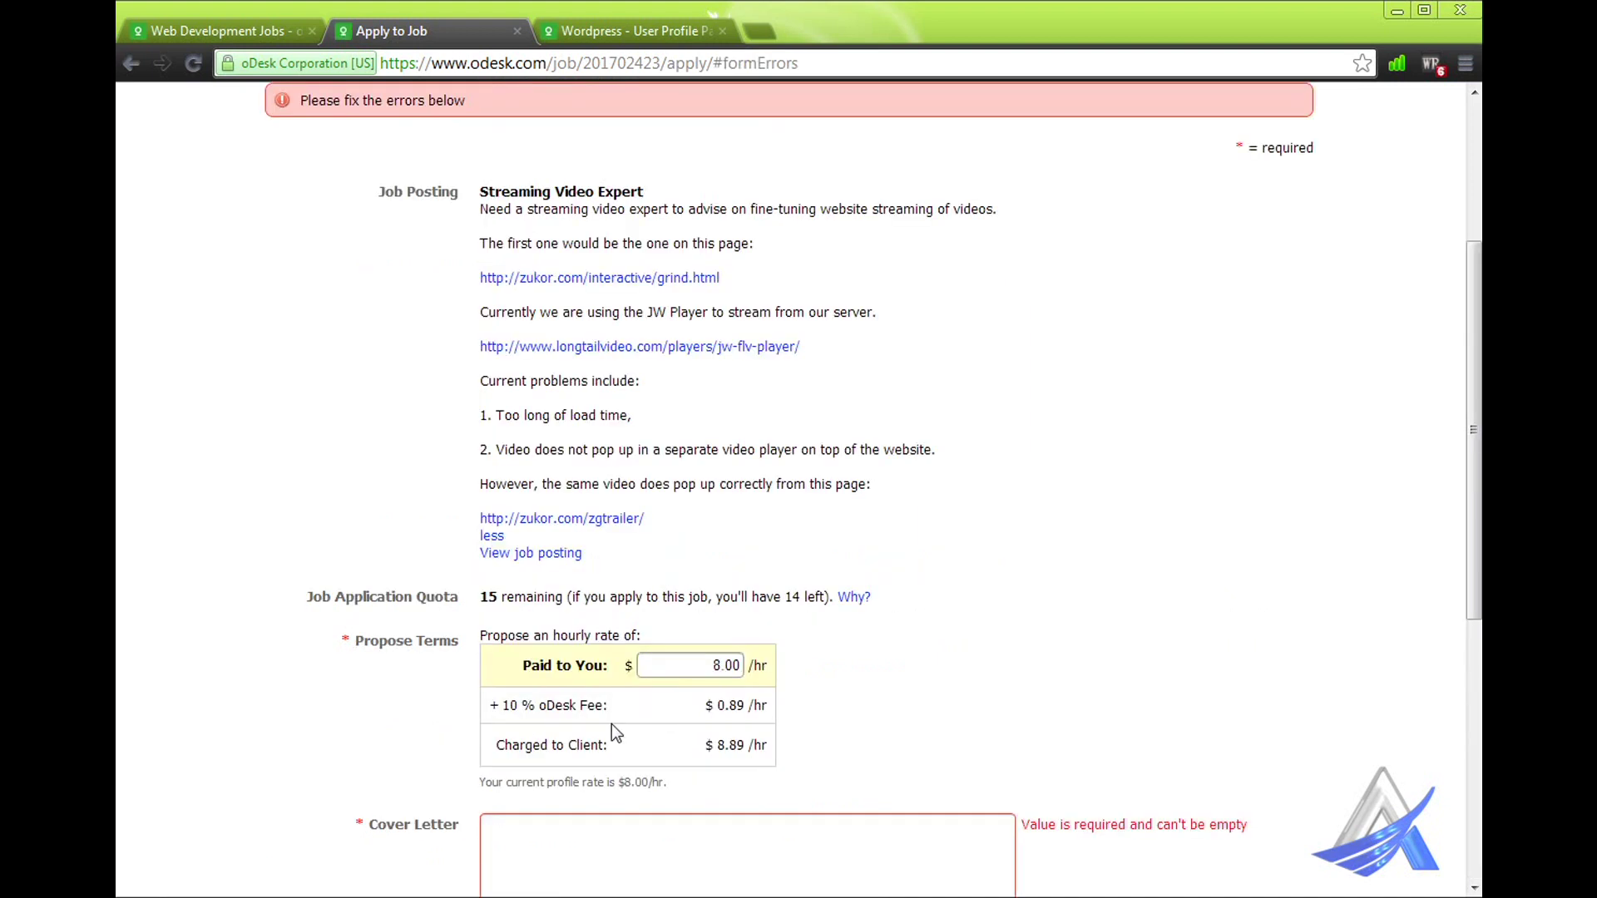
# - Write "I can do it" as the cover letter and submit the Streaming Video Expert application
pyautogui.scroll(-4, 616, 732)
pyautogui.click(519, 533)
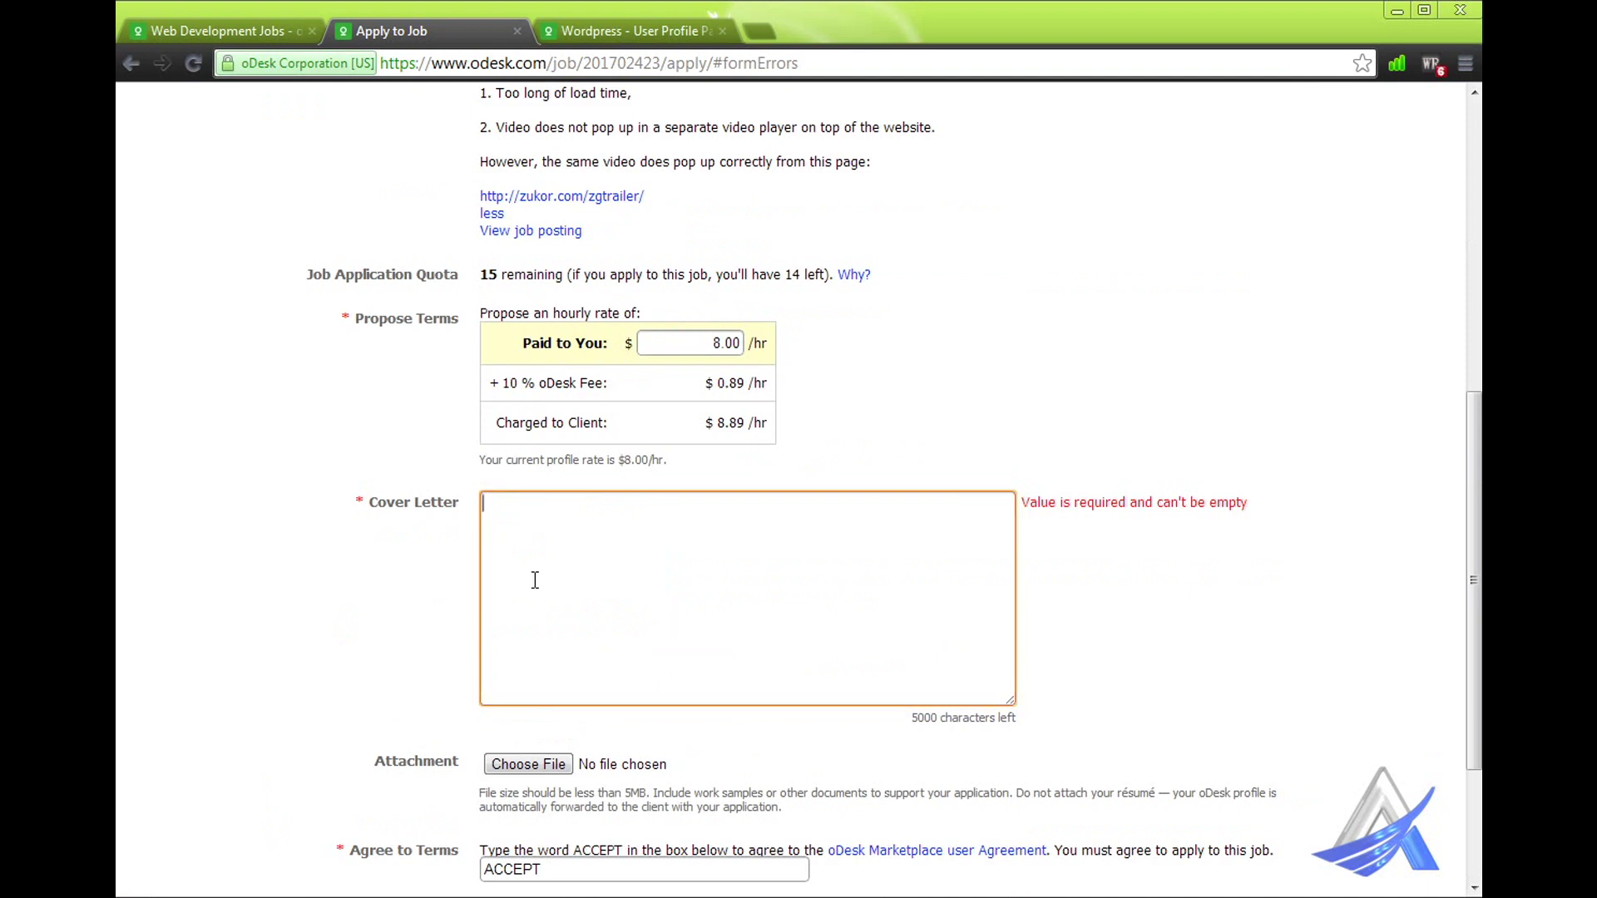
pyautogui.write('I can do it')
pyautogui.scroll(-3, 576, 592)
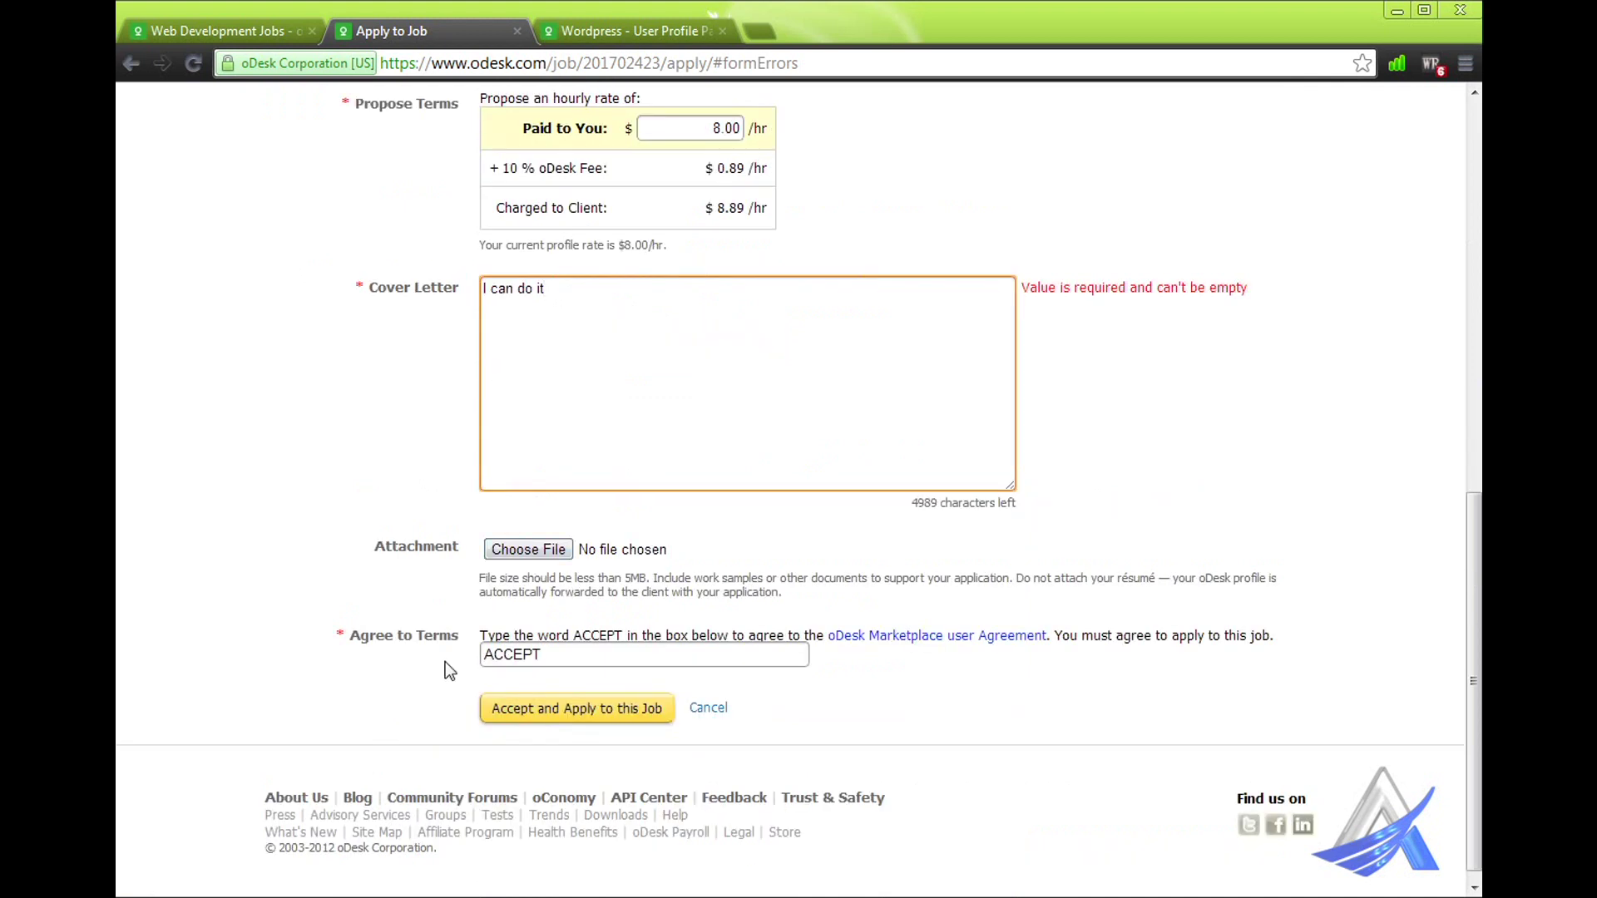
pyautogui.click(530, 711)
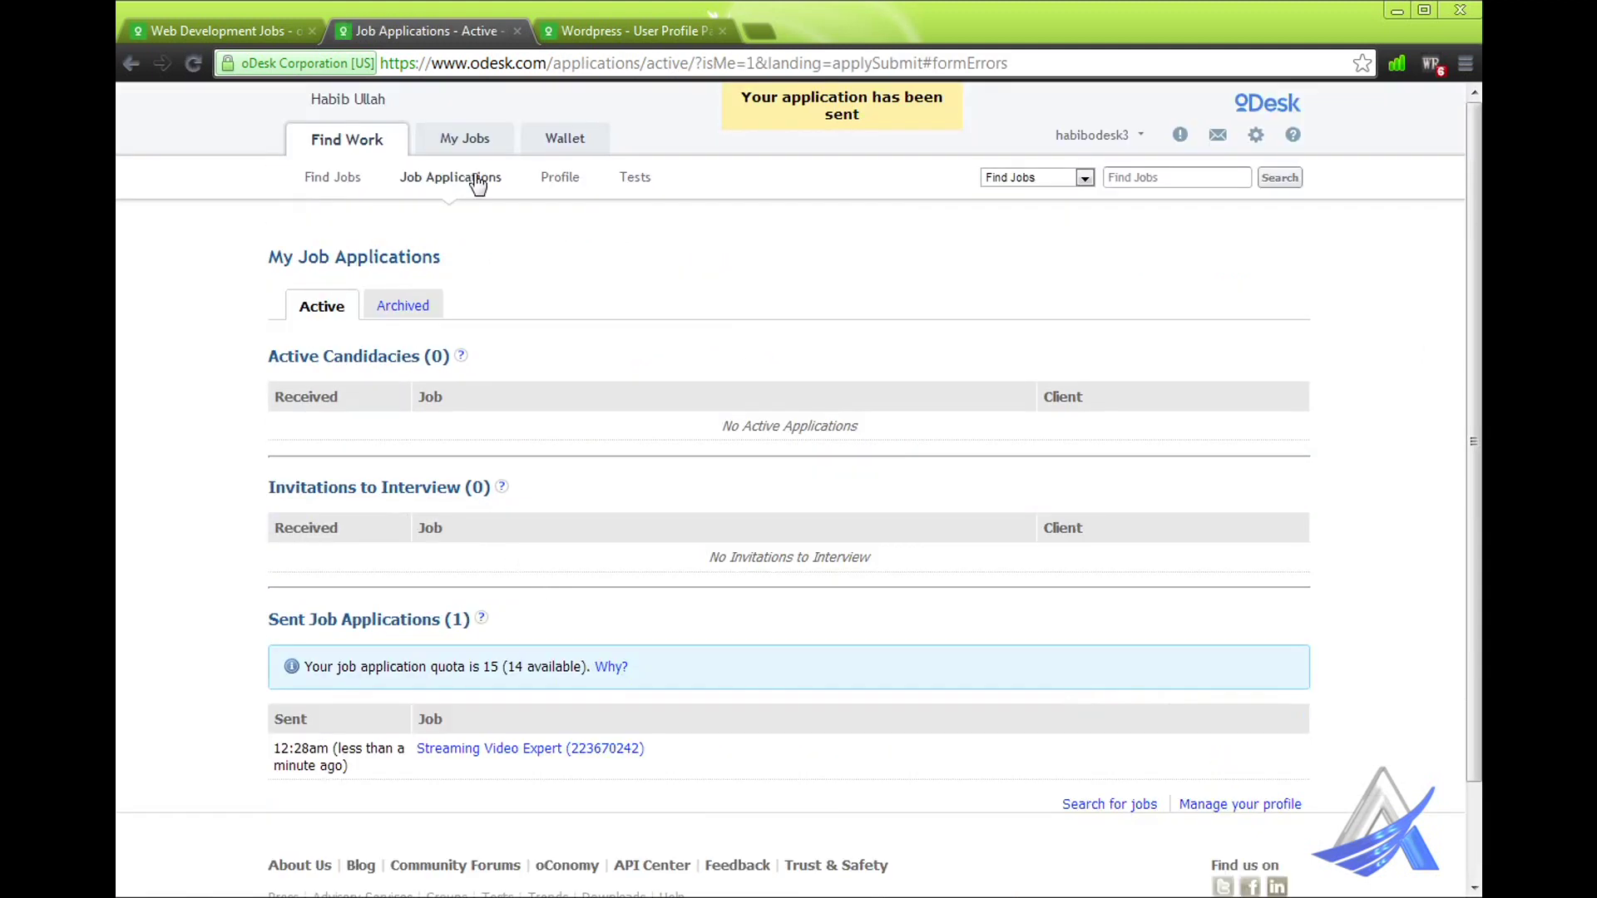
# - Switch to the Wordpress - User Profile Pages job, review its posting and open its application form
pyautogui.click(588, 30)
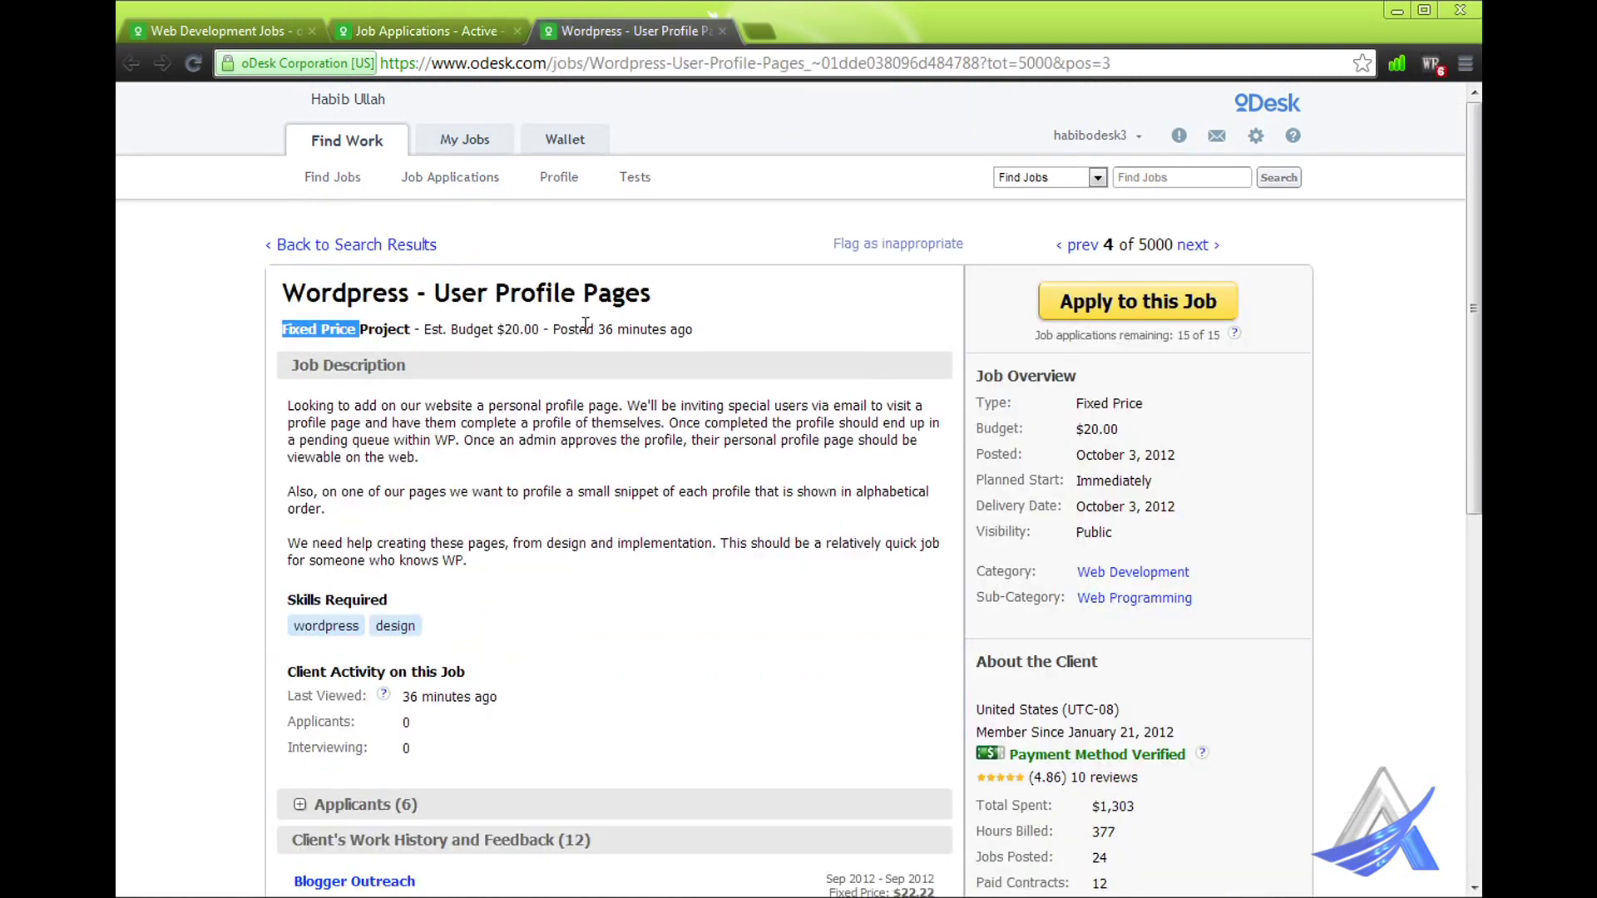
pyautogui.click(313, 337)
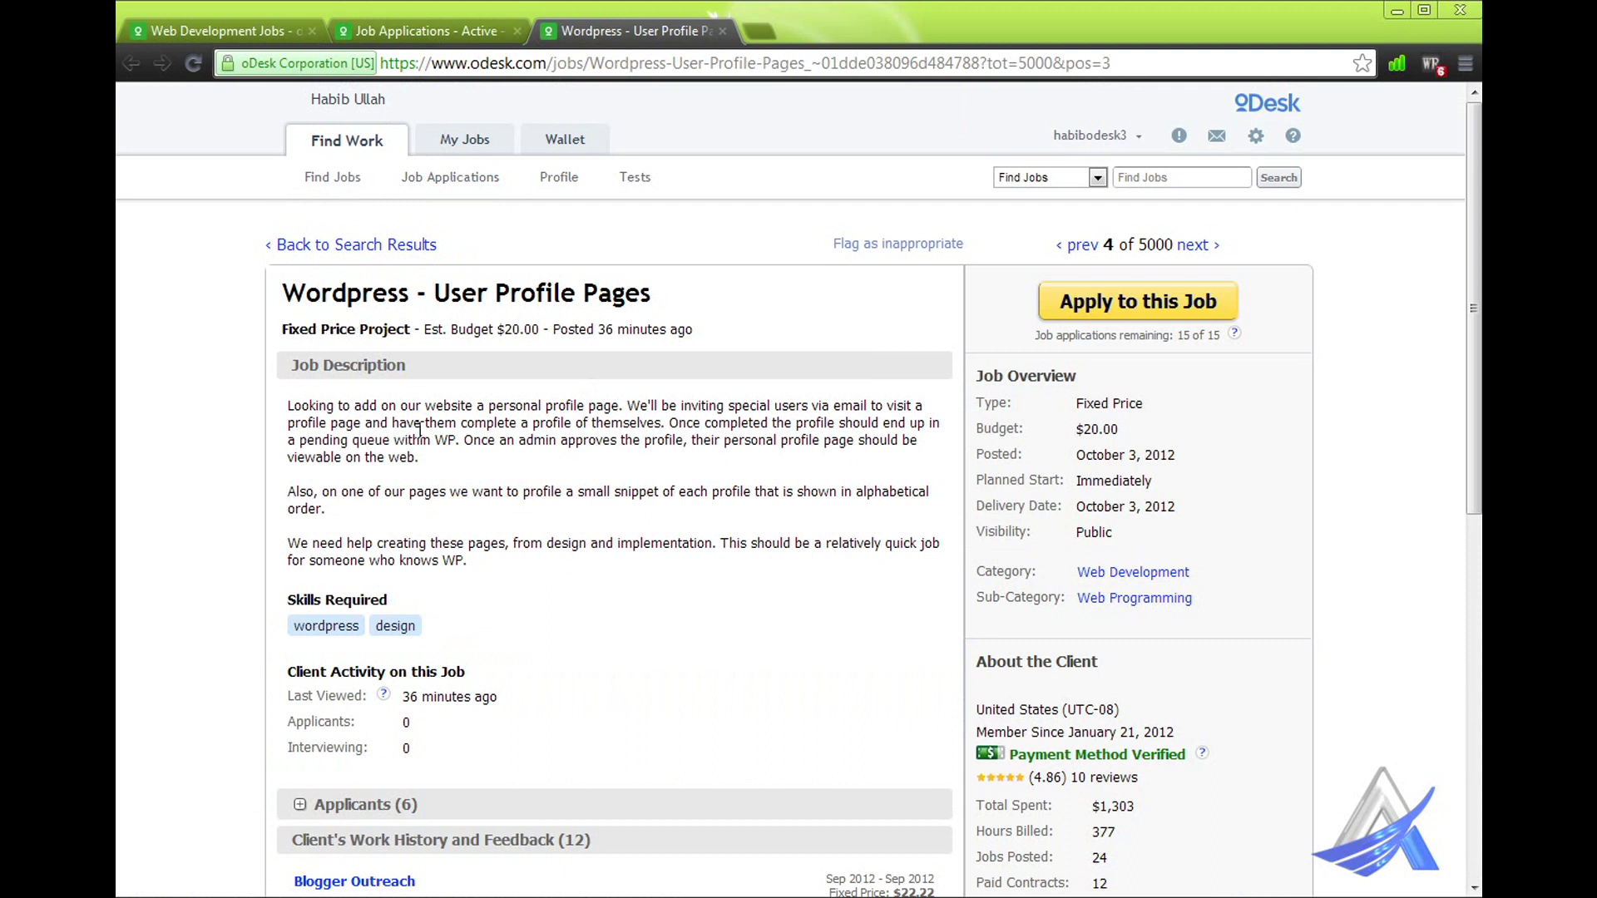
pyautogui.scroll(-5, 420, 430)
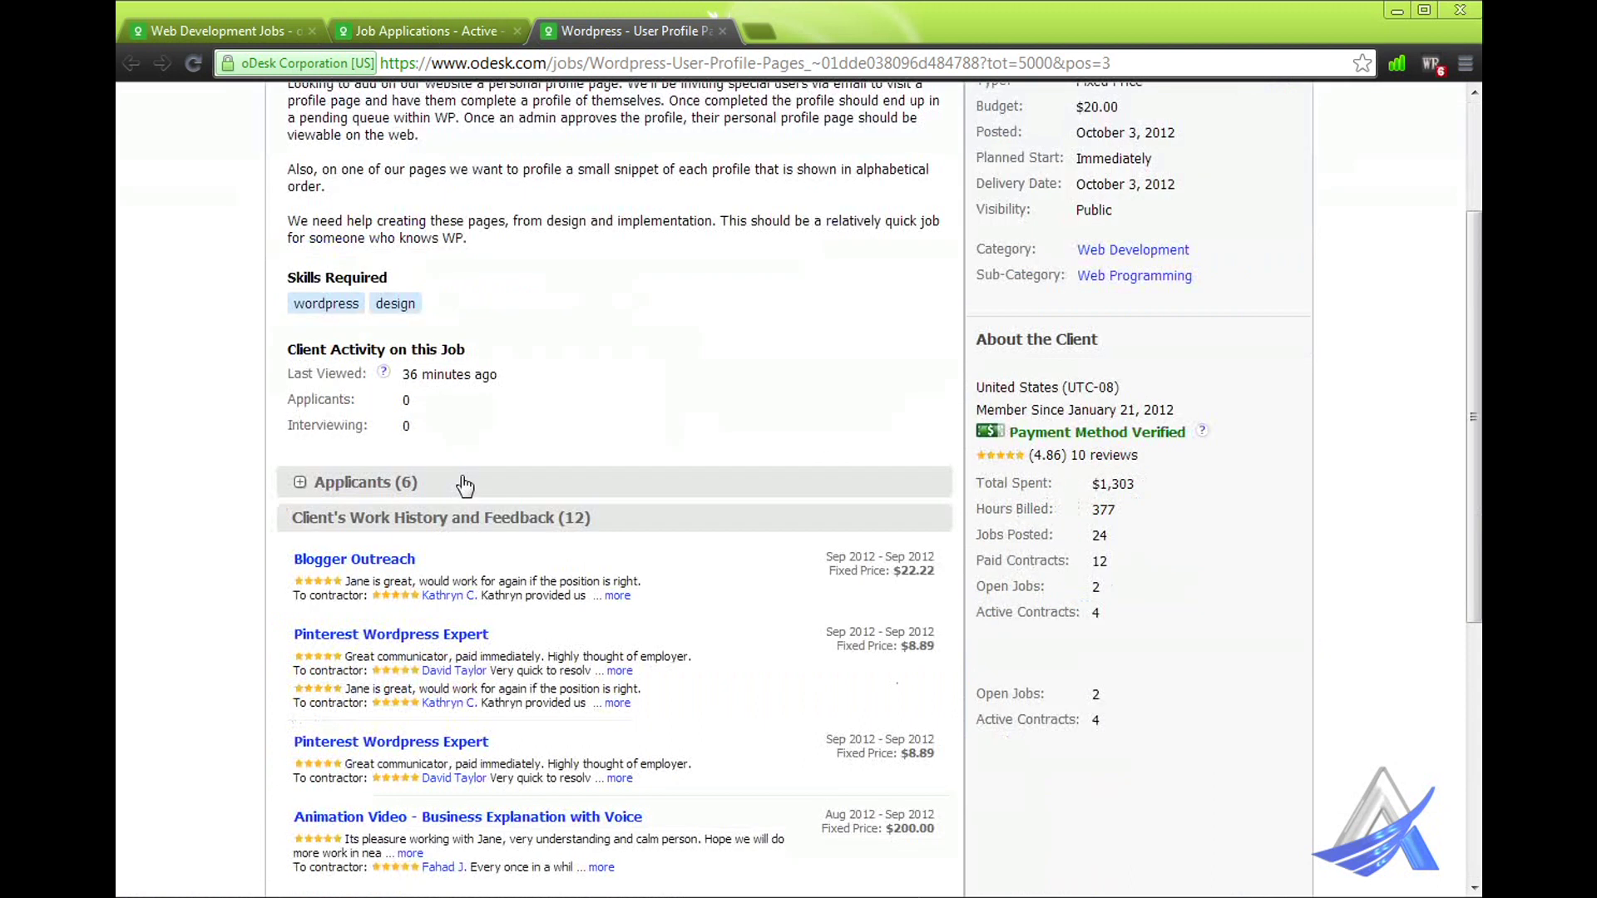
pyautogui.scroll(5, 458, 446)
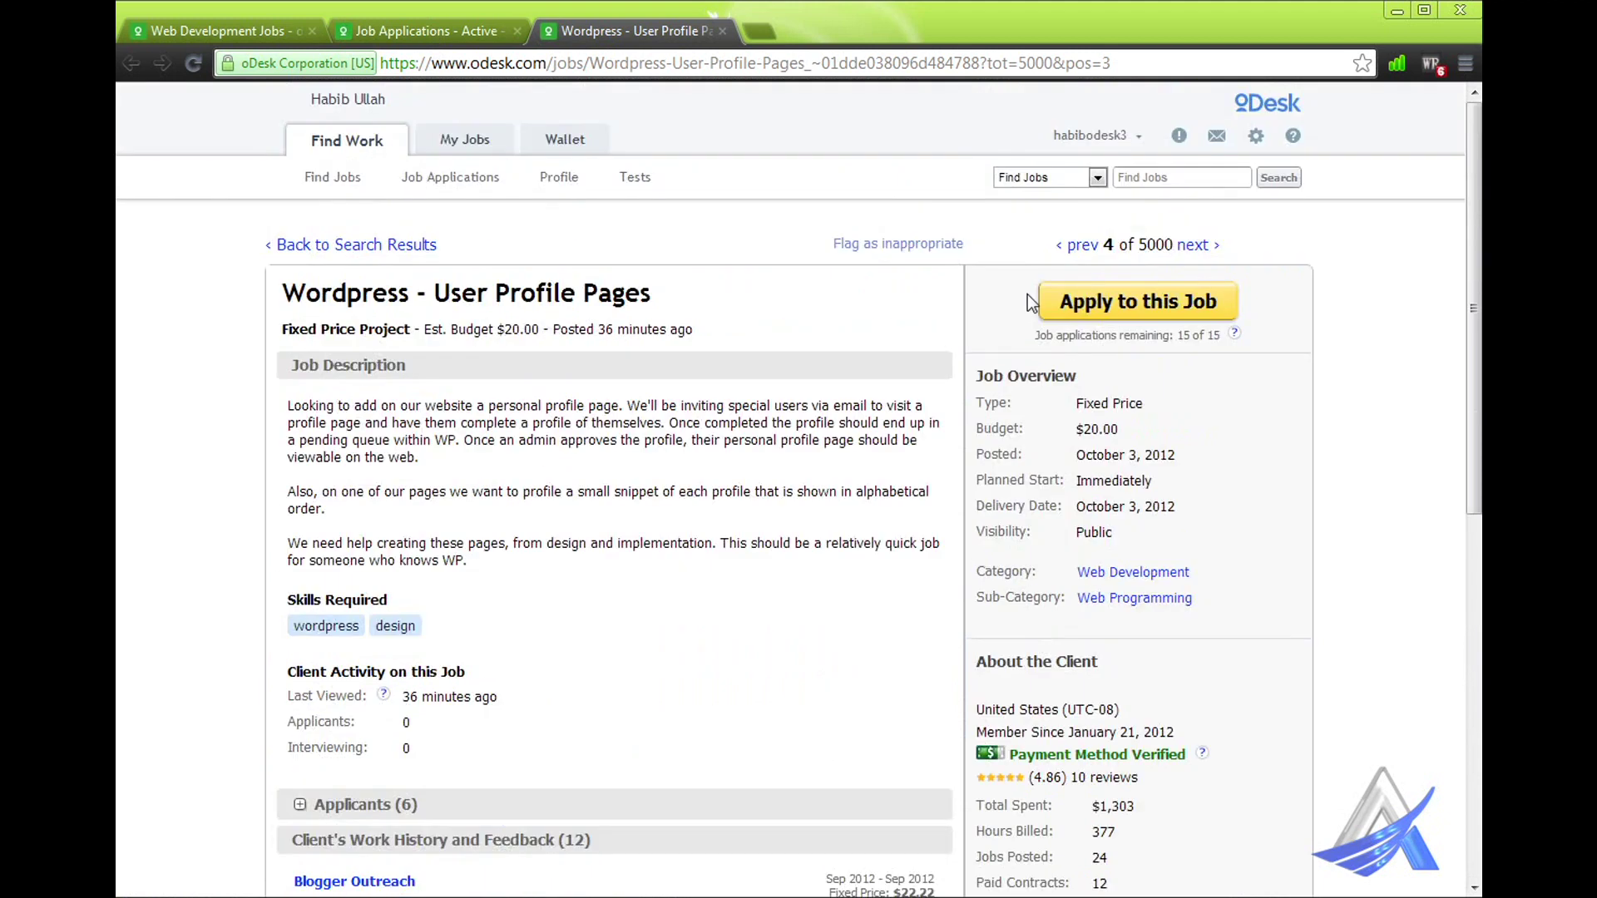
pyautogui.click(1138, 302)
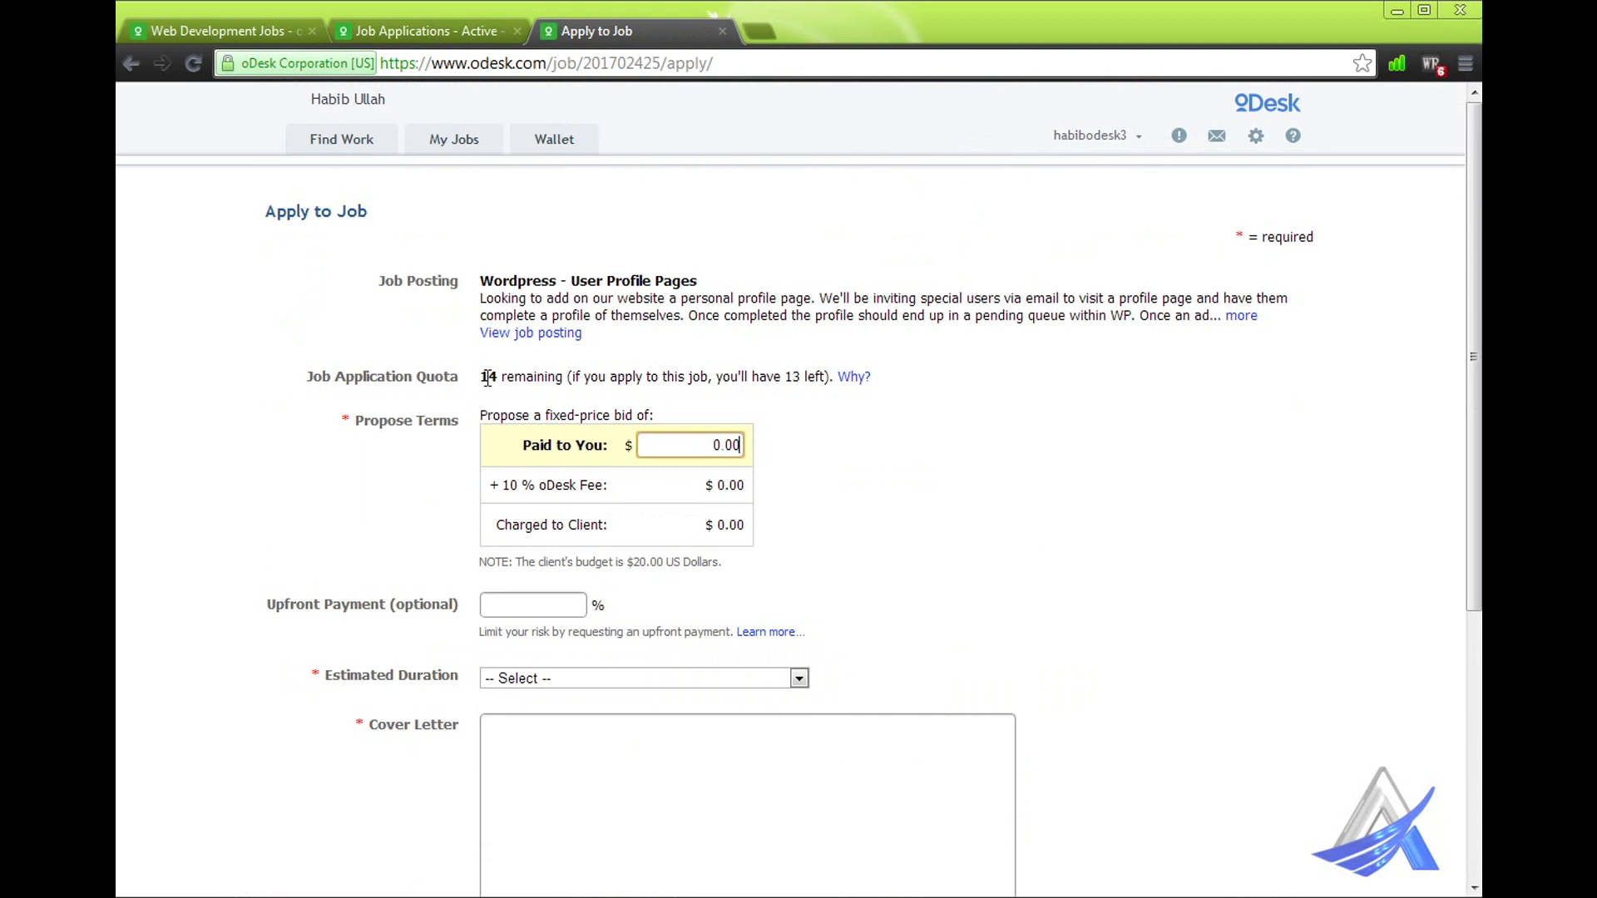
# - Check the job application quota, then expand and read the full Wordpress - User Profile Pages description
pyautogui.moveTo(485, 379); pyautogui.dragTo(507, 381)
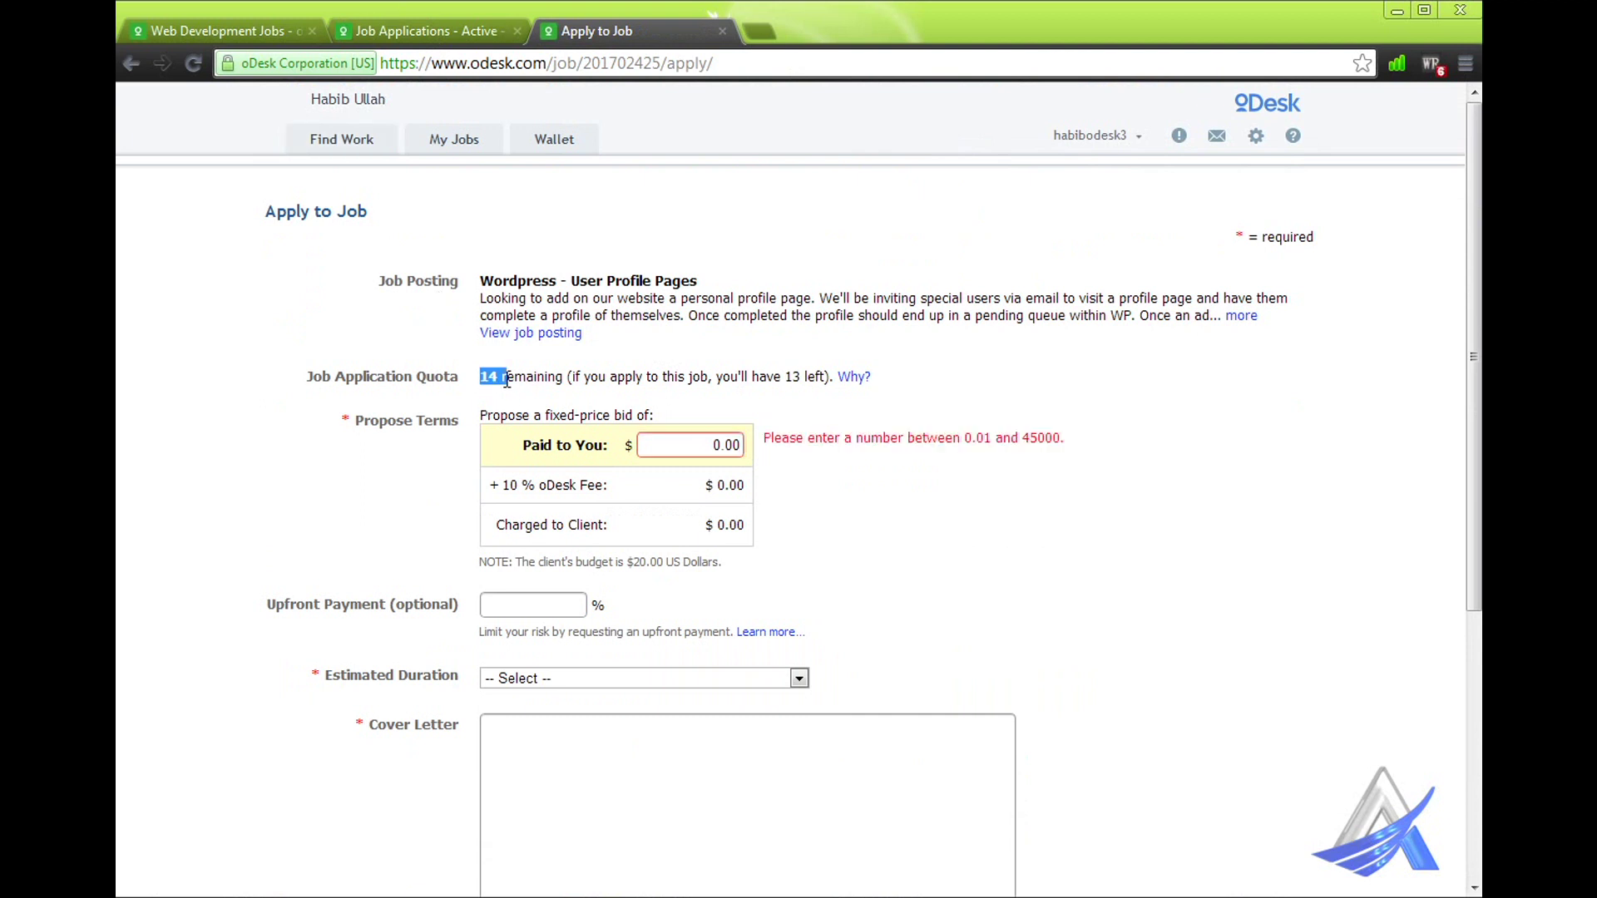
pyautogui.doubleClick(785, 379)
pyautogui.click(1240, 316)
pyautogui.moveTo(481, 298); pyautogui.dragTo(561, 389)
pyautogui.scroll(-5, 561, 407)
pyautogui.scroll(3, 561, 425)
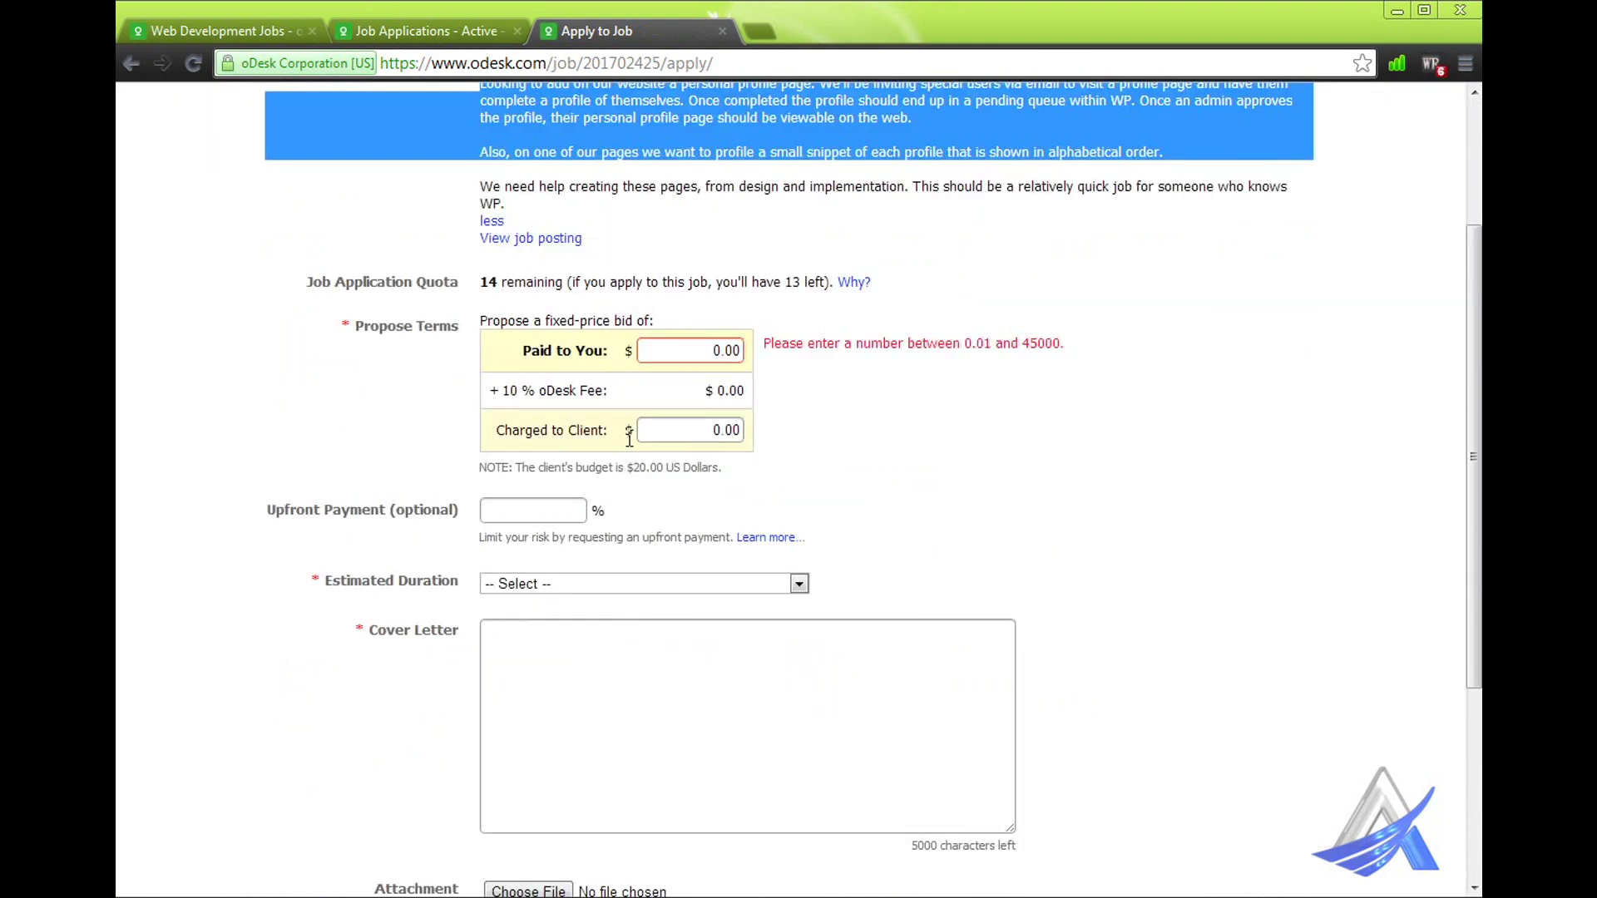
# - Check the client's budget note and set the fixed-price bid's Charged to Client amount to 20.00
pyautogui.moveTo(633, 468); pyautogui.dragTo(662, 470)
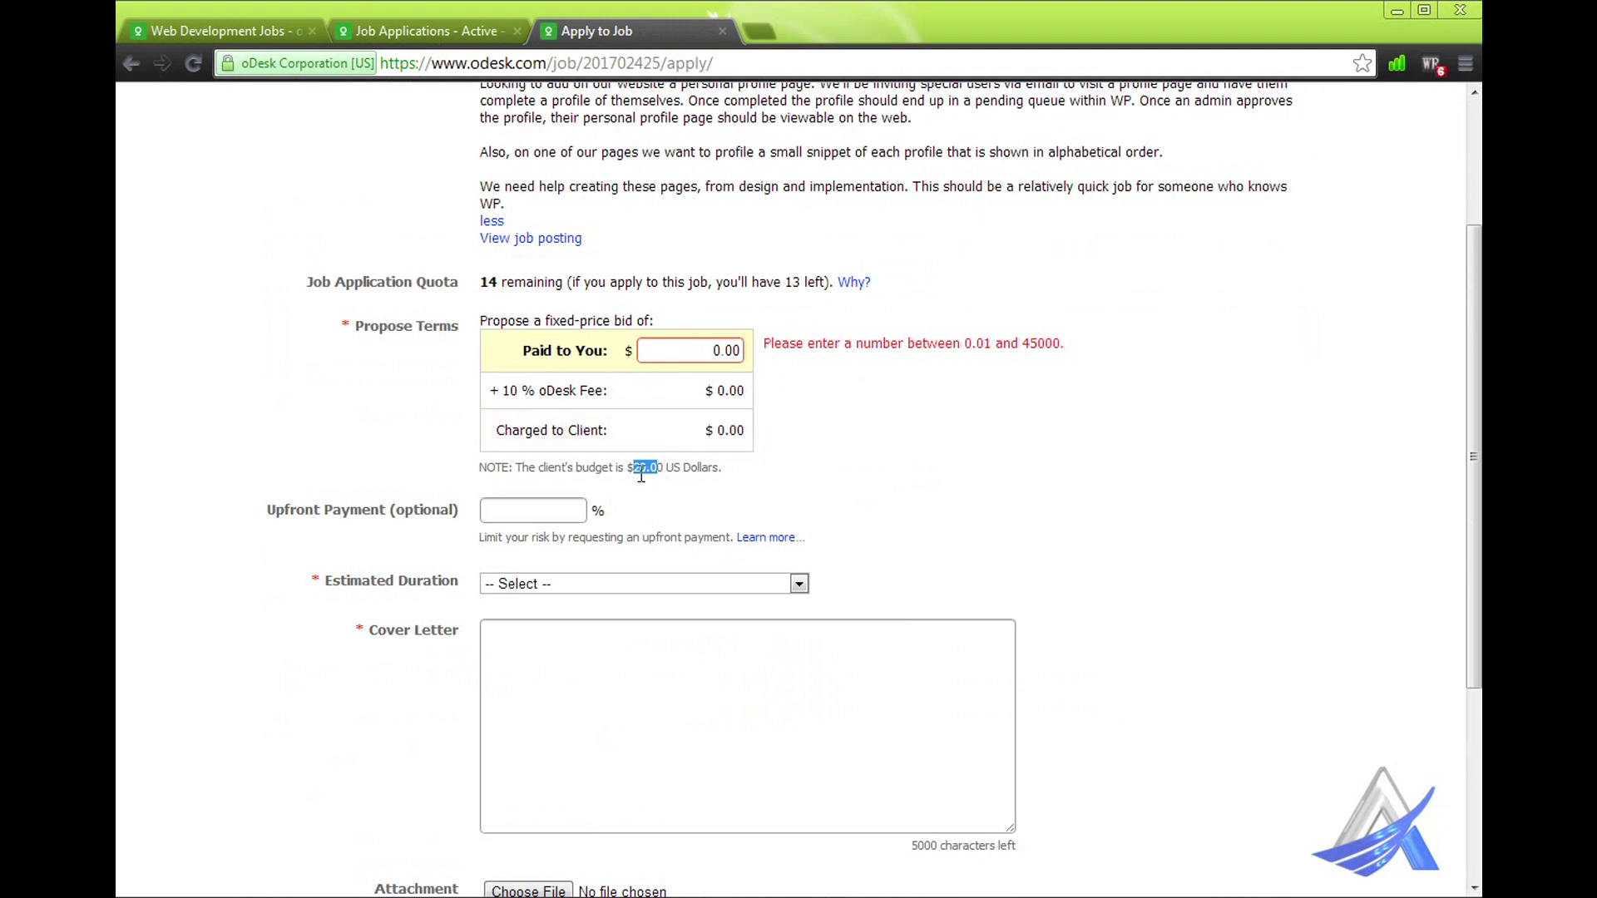
pyautogui.click(717, 430)
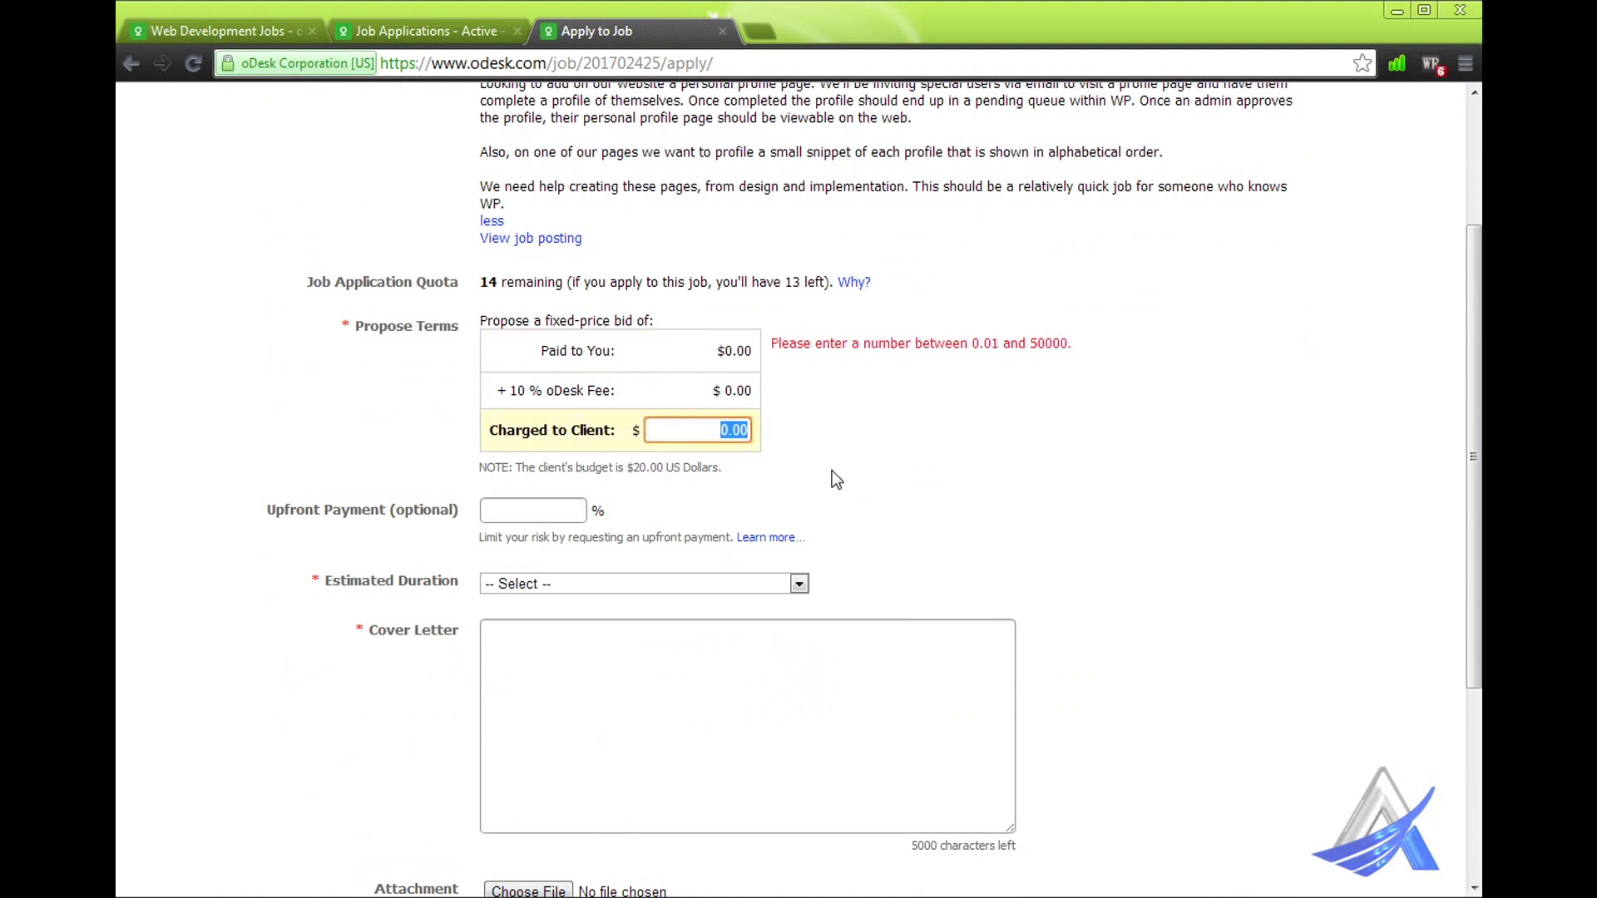
pyautogui.write('20')
pyautogui.click(730, 446)
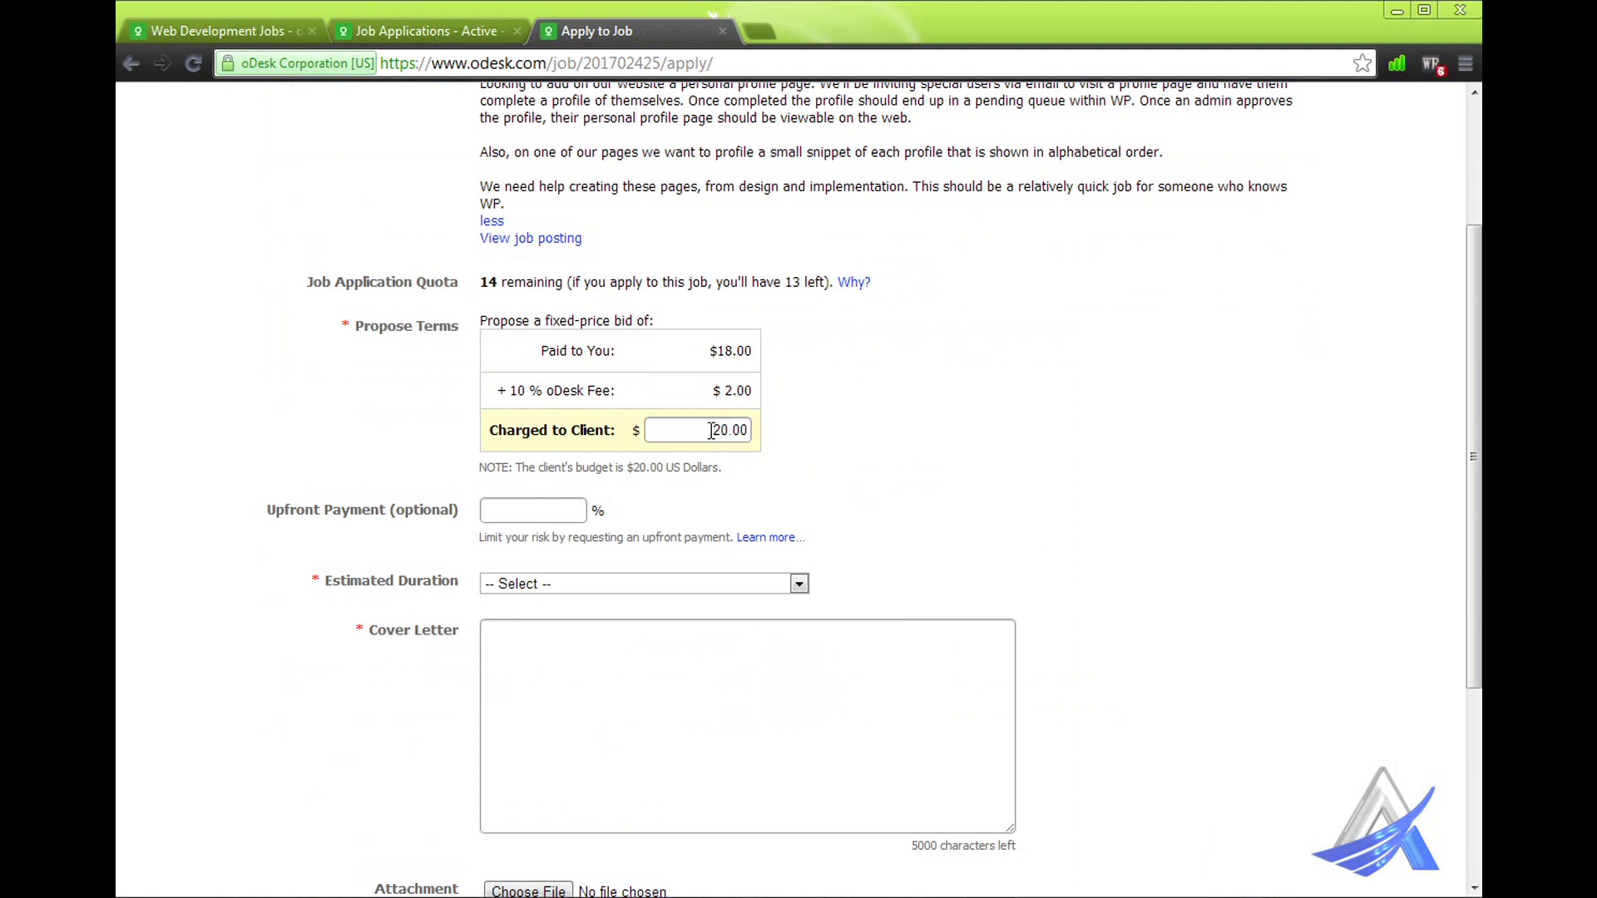
# - Compare the Charged to Client and Paid to You amounts of the bid with the client's budget
pyautogui.moveTo(489, 431); pyautogui.dragTo(656, 436)
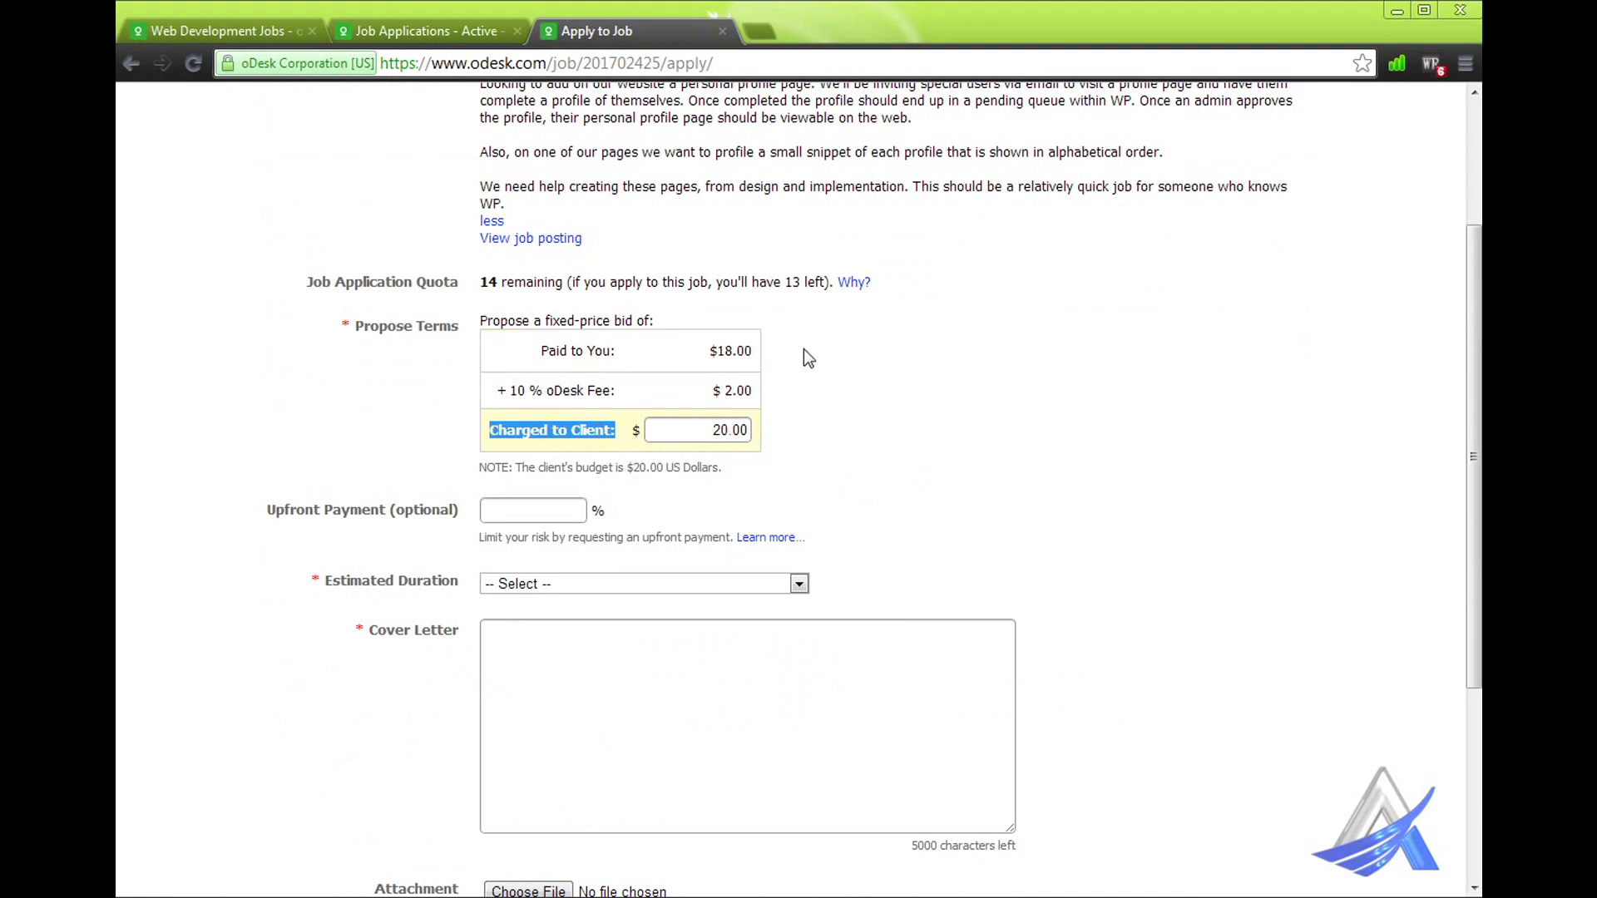
pyautogui.doubleClick(719, 430)
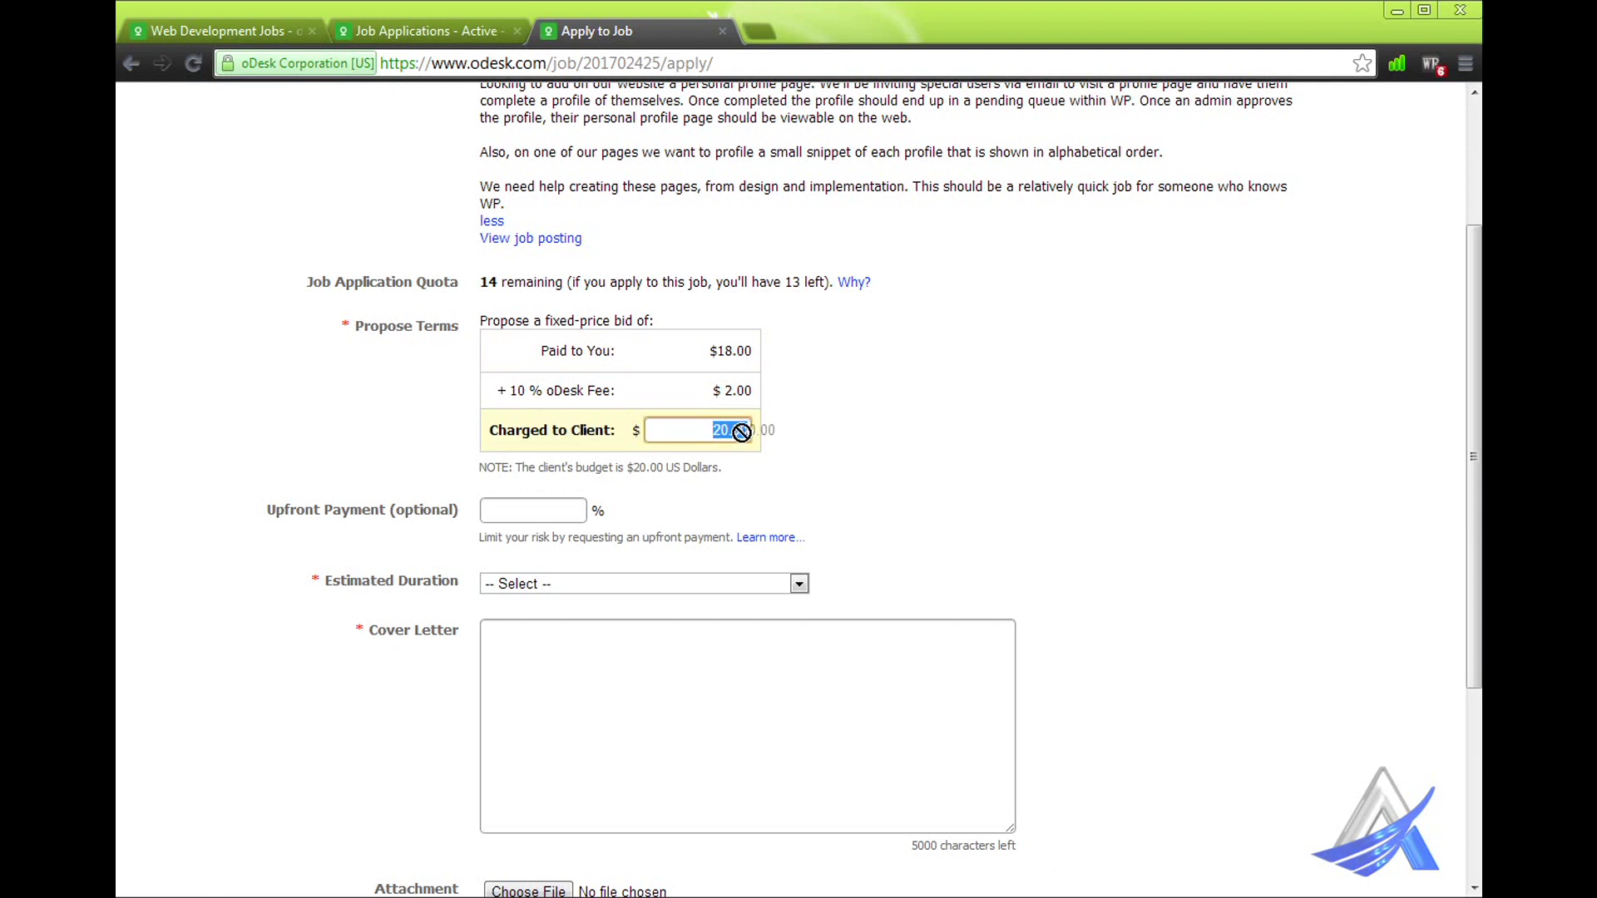
pyautogui.click(706, 349)
pyautogui.click(749, 433)
pyautogui.moveTo(634, 467); pyautogui.dragTo(662, 468)
pyautogui.click(714, 353)
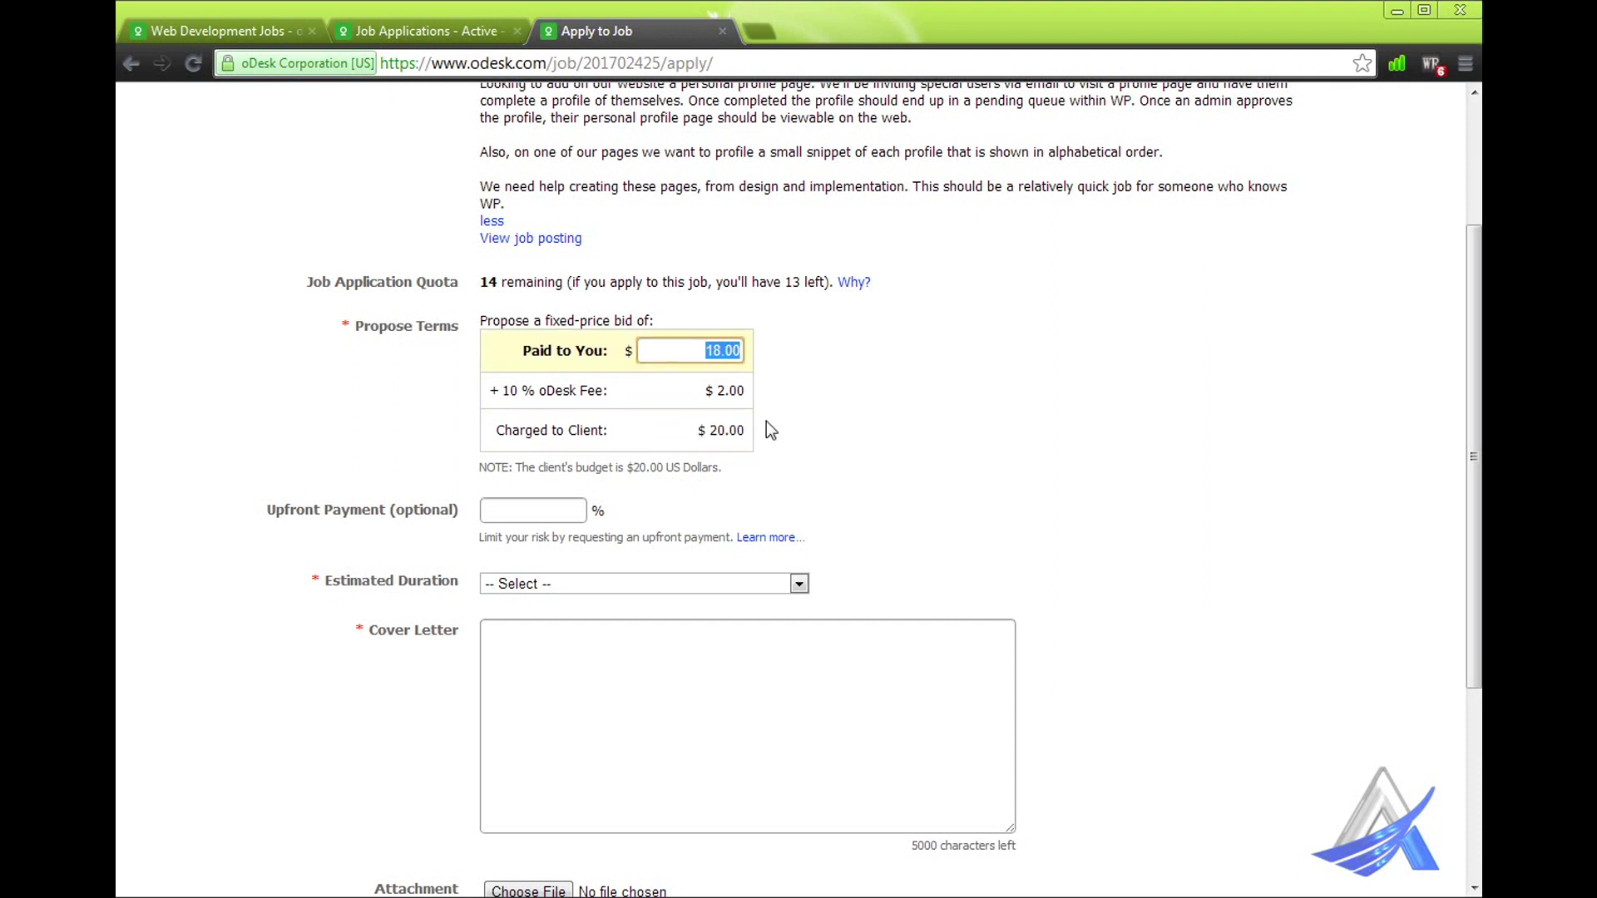
pyautogui.click(811, 428)
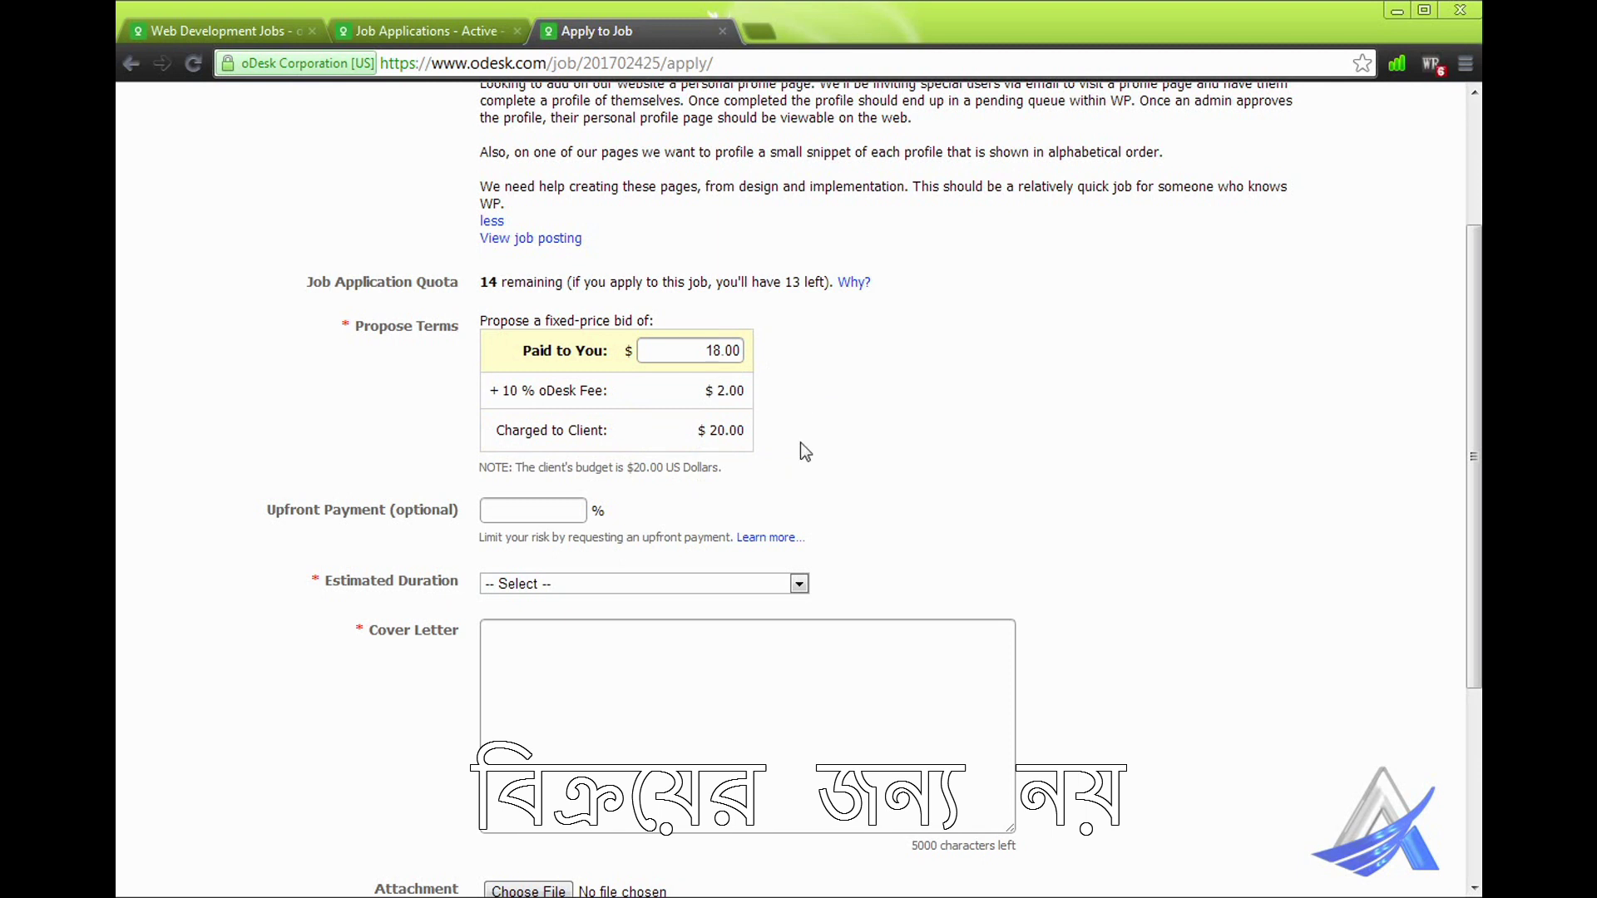
# - Request an optional upfront payment of 10% in the proposed terms
pyautogui.scroll(-1, 749, 499)
pyautogui.click(520, 405)
pyautogui.moveTo(277, 408); pyautogui.dragTo(416, 407)
pyautogui.click(503, 406)
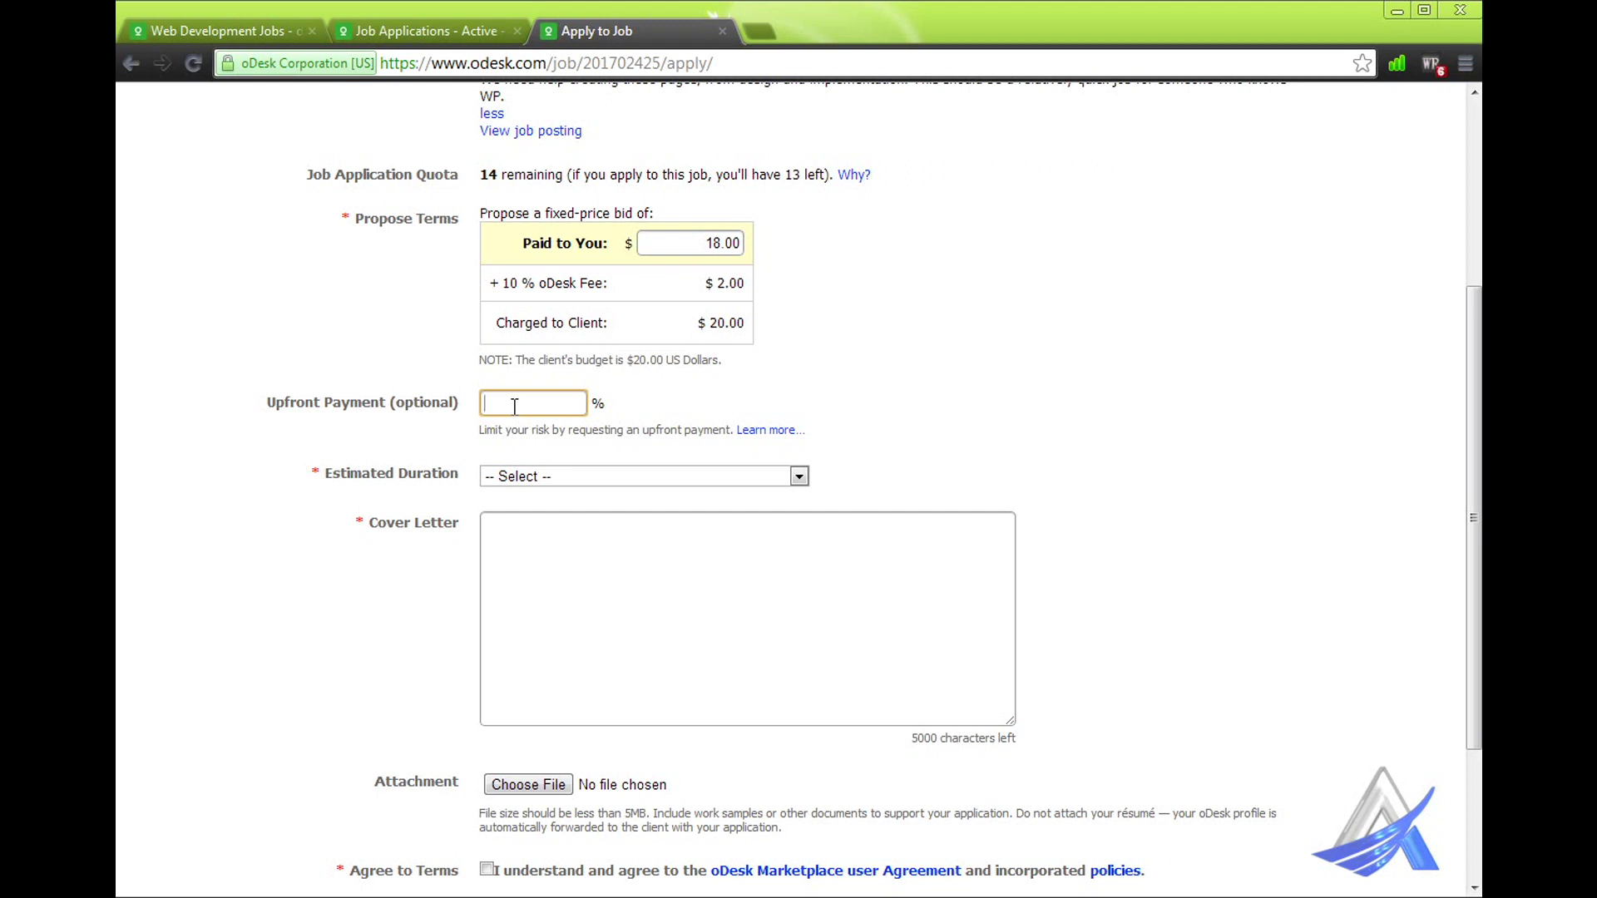
pyautogui.write('10')
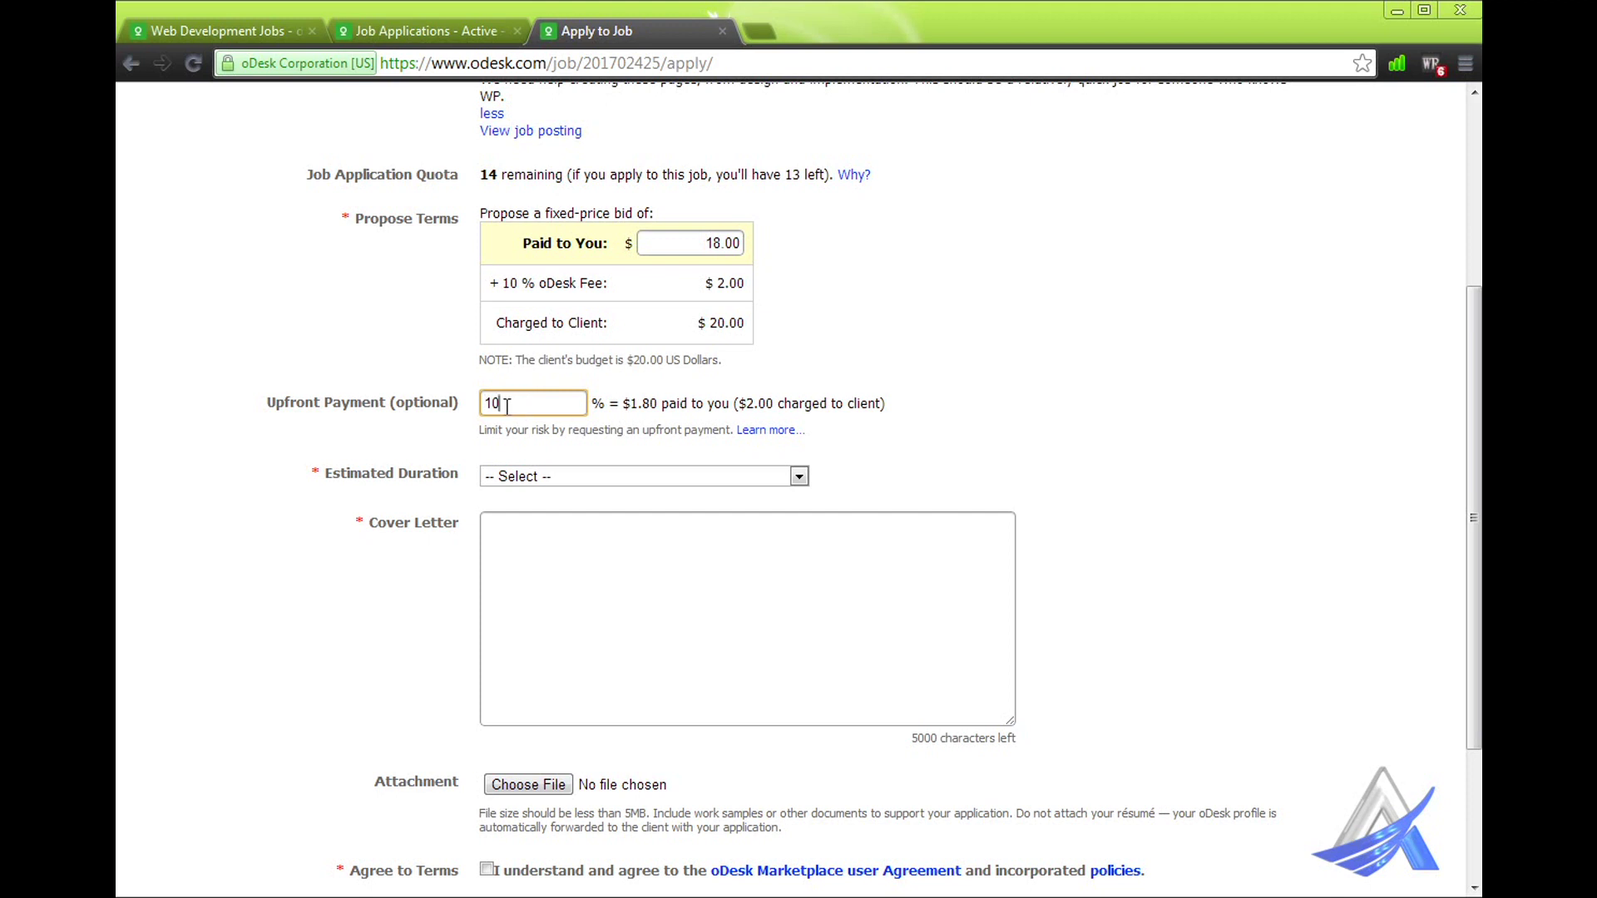
# - Compare the upfront share with the amount charged to the client, then clear the upfront payment percentage
pyautogui.click(600, 406)
pyautogui.click(699, 323)
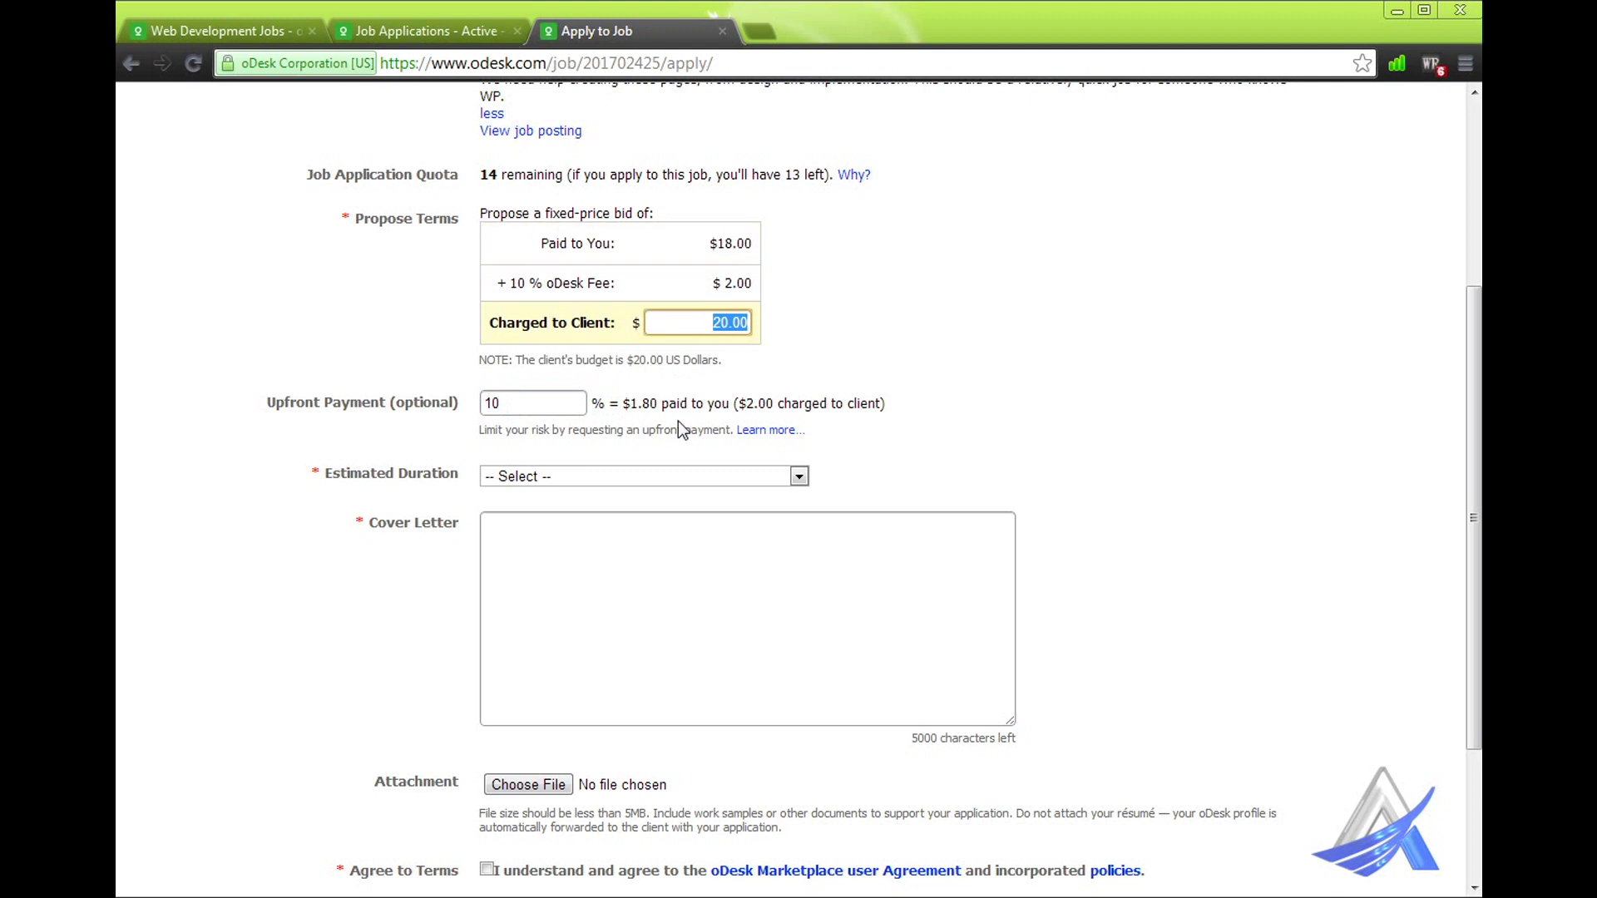
pyautogui.moveTo(739, 403); pyautogui.dragTo(777, 404)
pyautogui.click(807, 376)
pyautogui.click(430, 399)
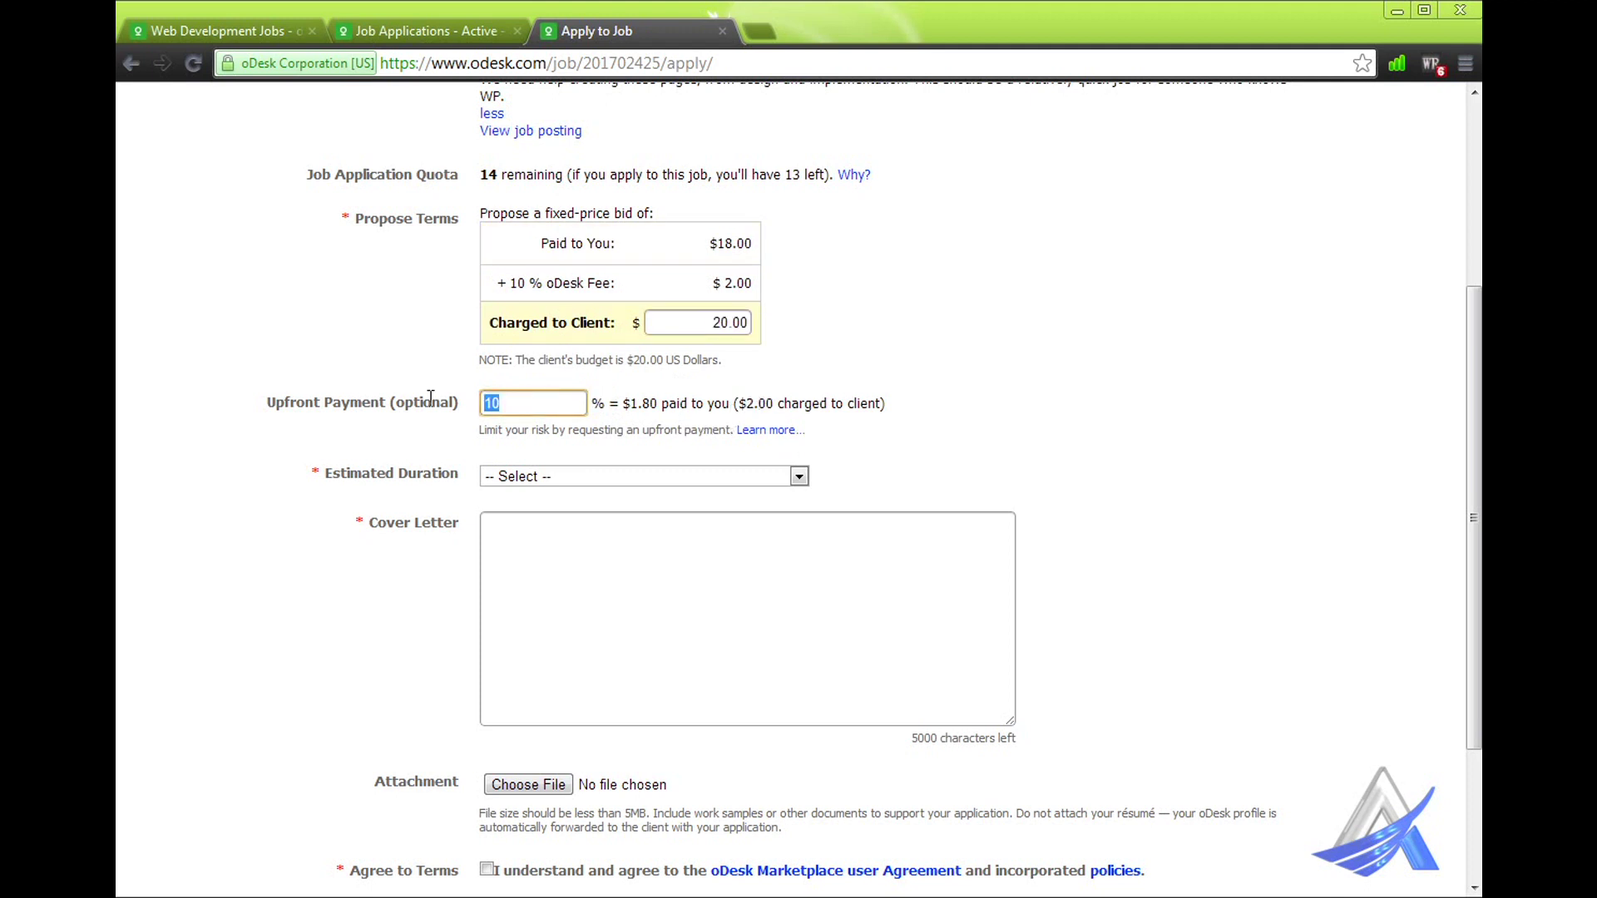
pyautogui.press('BackSpace')
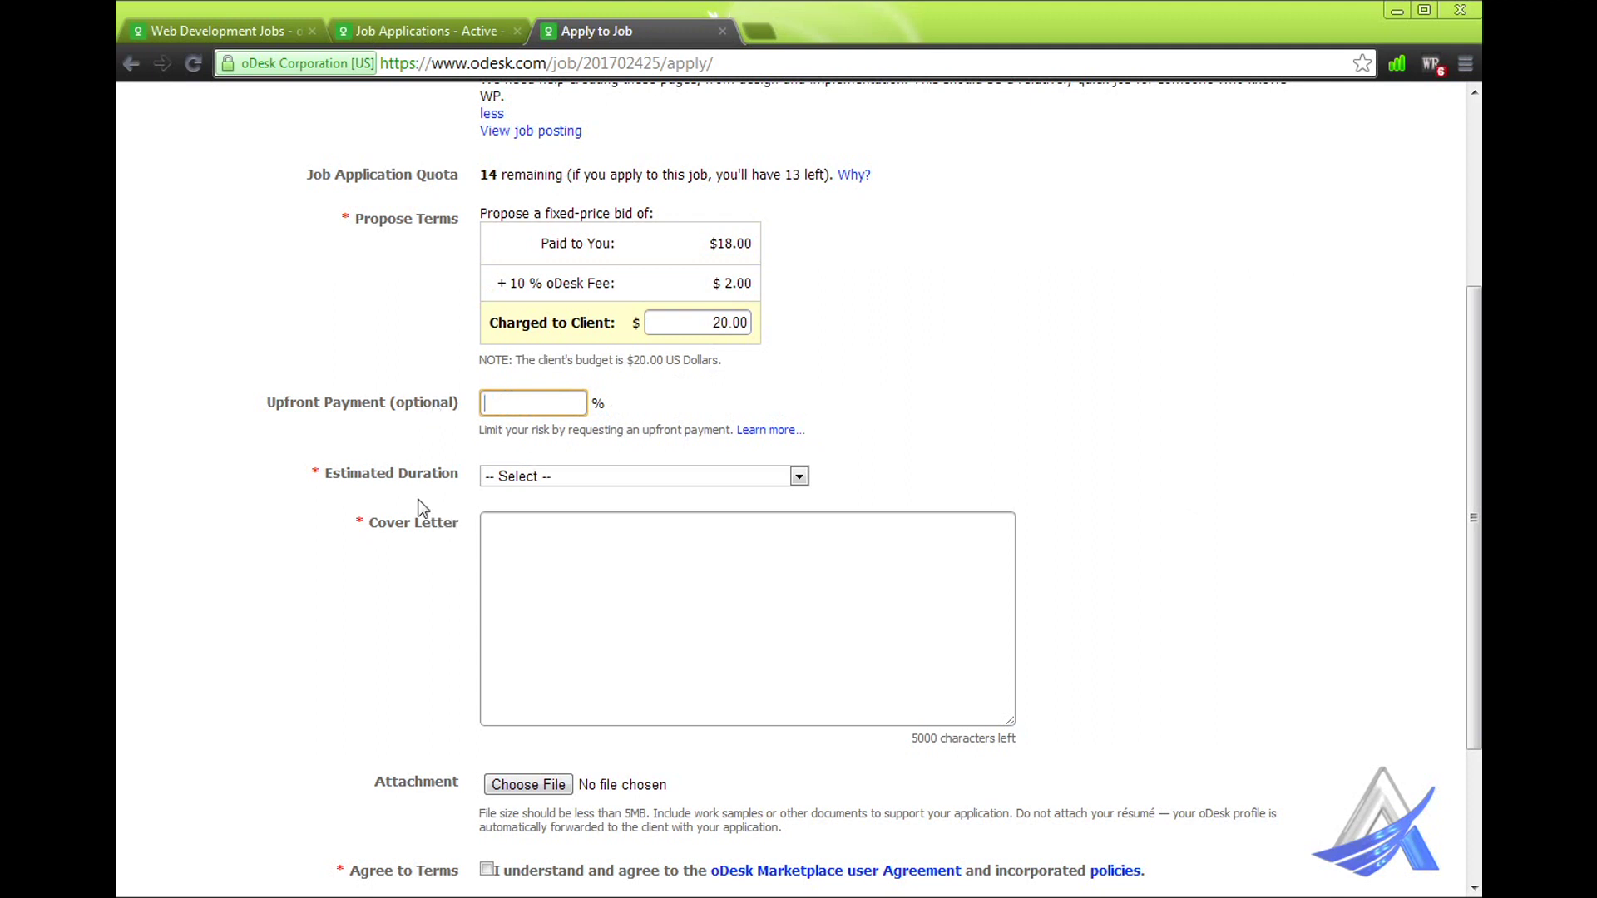
# - Set the estimated duration to Less than 1 week and enter "I can do it" as the cover letter
pyautogui.click(509, 477)
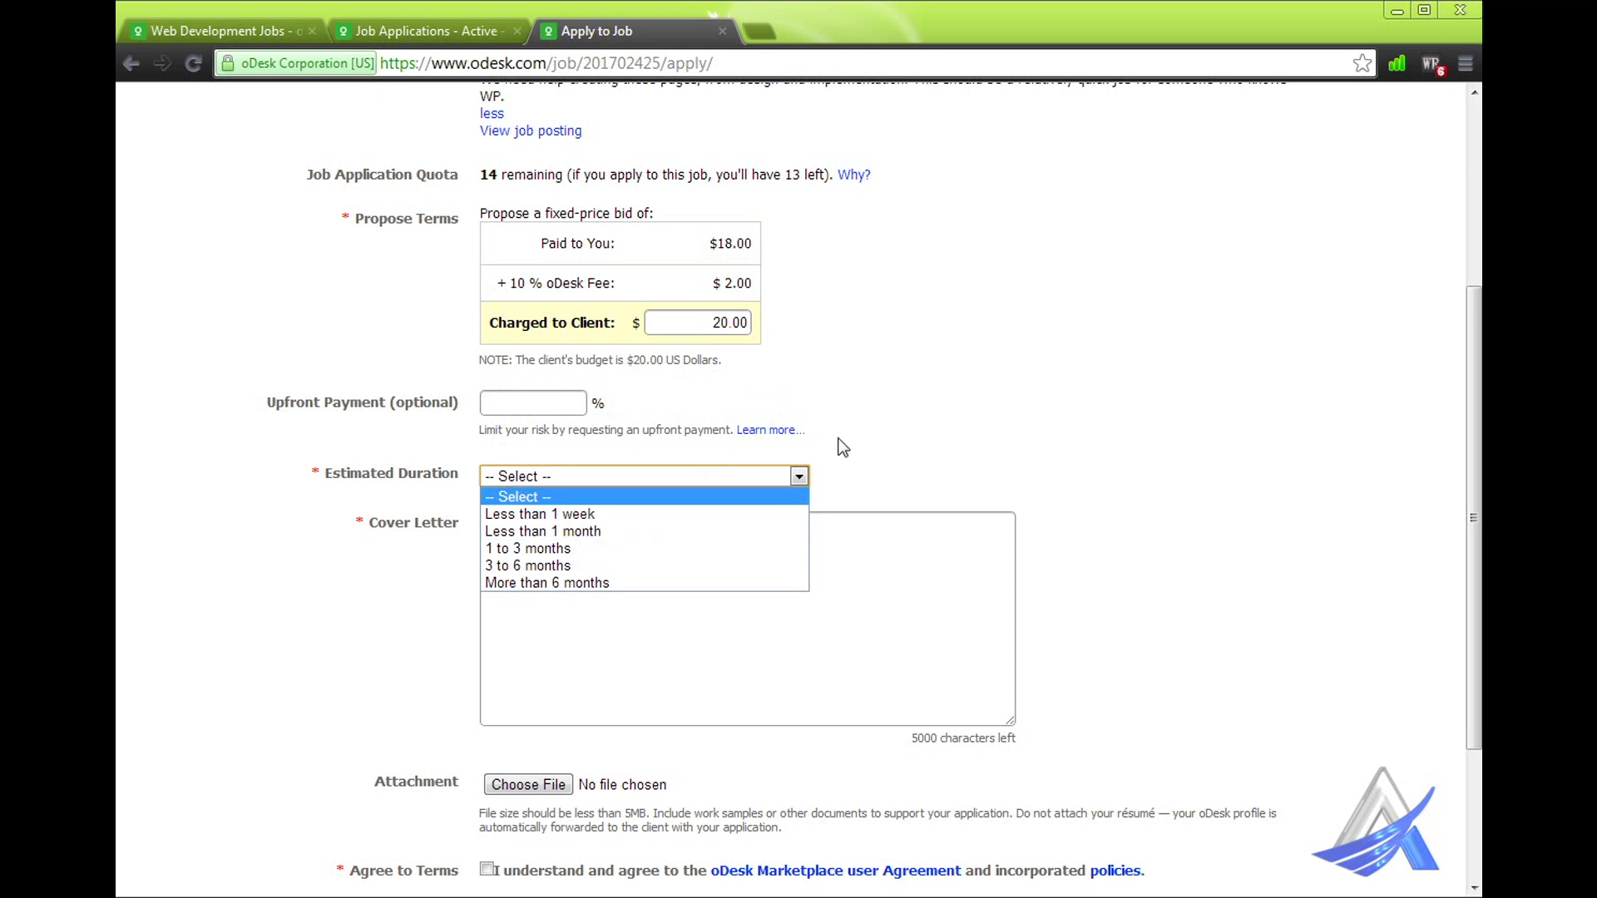
pyautogui.click(583, 515)
pyautogui.click(574, 530)
pyautogui.write('I can do it')
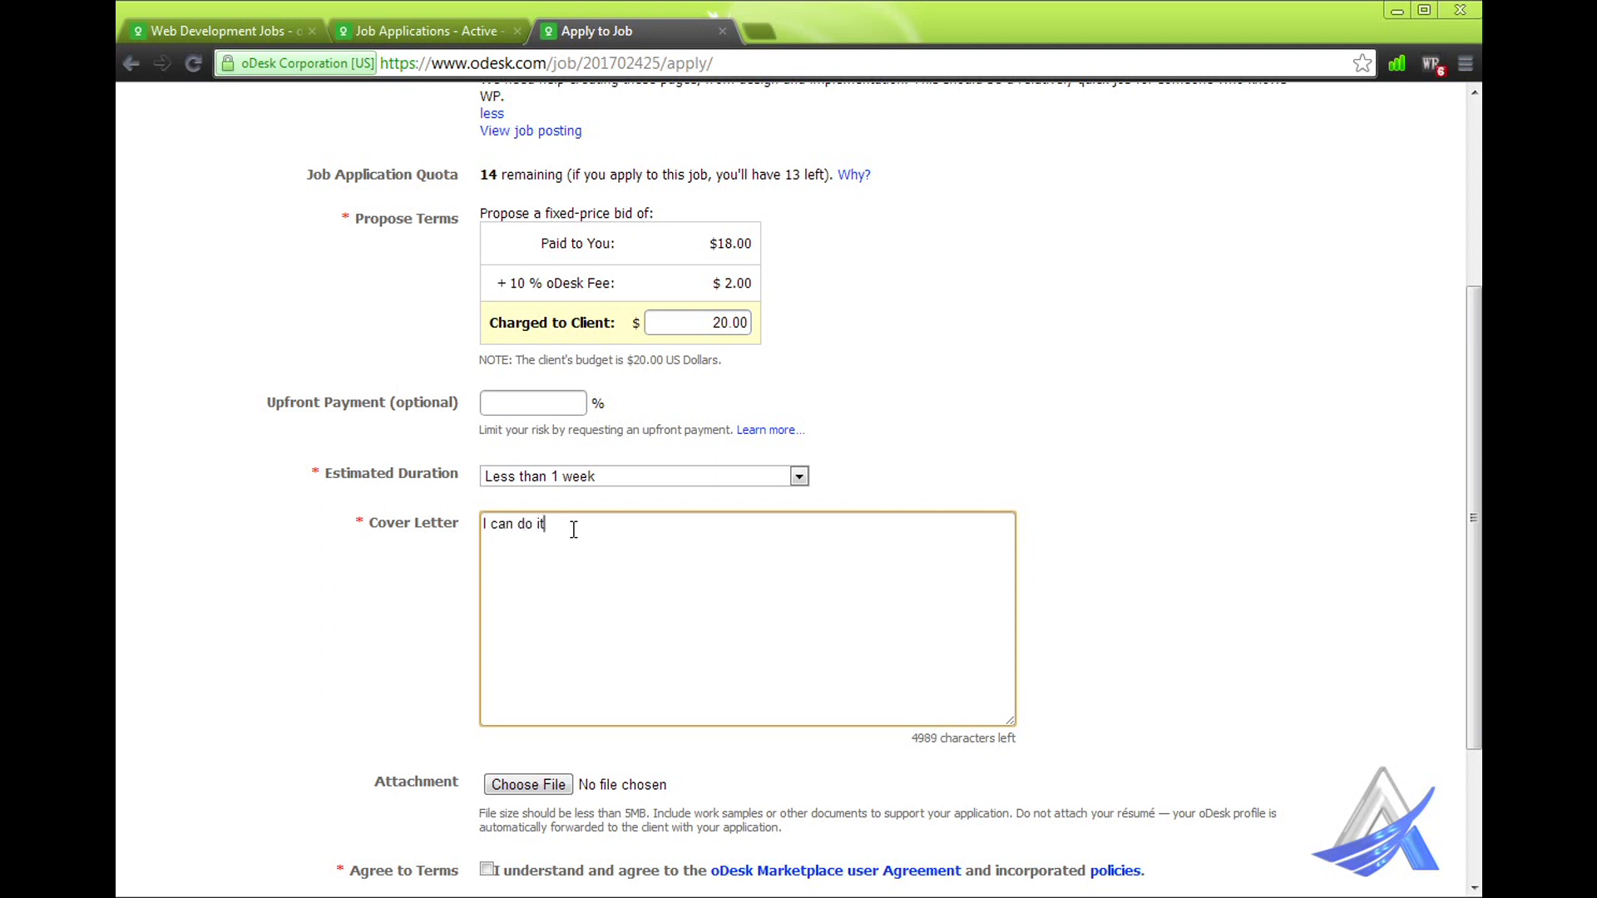
# - Agree to the oDesk Marketplace user agreement and policies and apply to the job
pyautogui.scroll(-3, 574, 530)
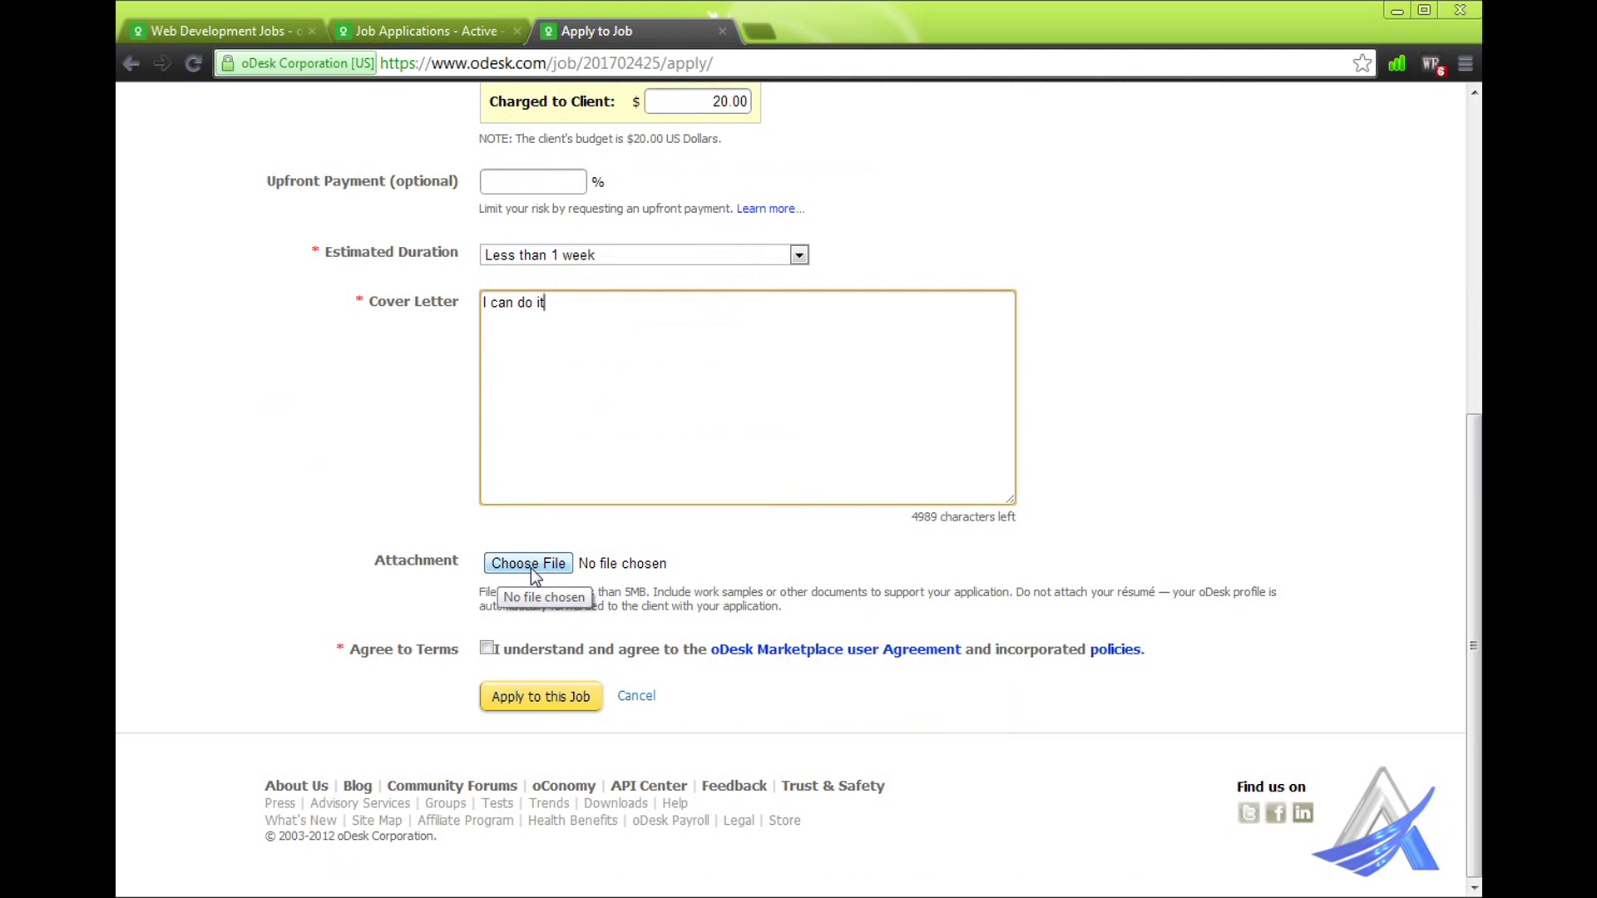
pyautogui.click(488, 648)
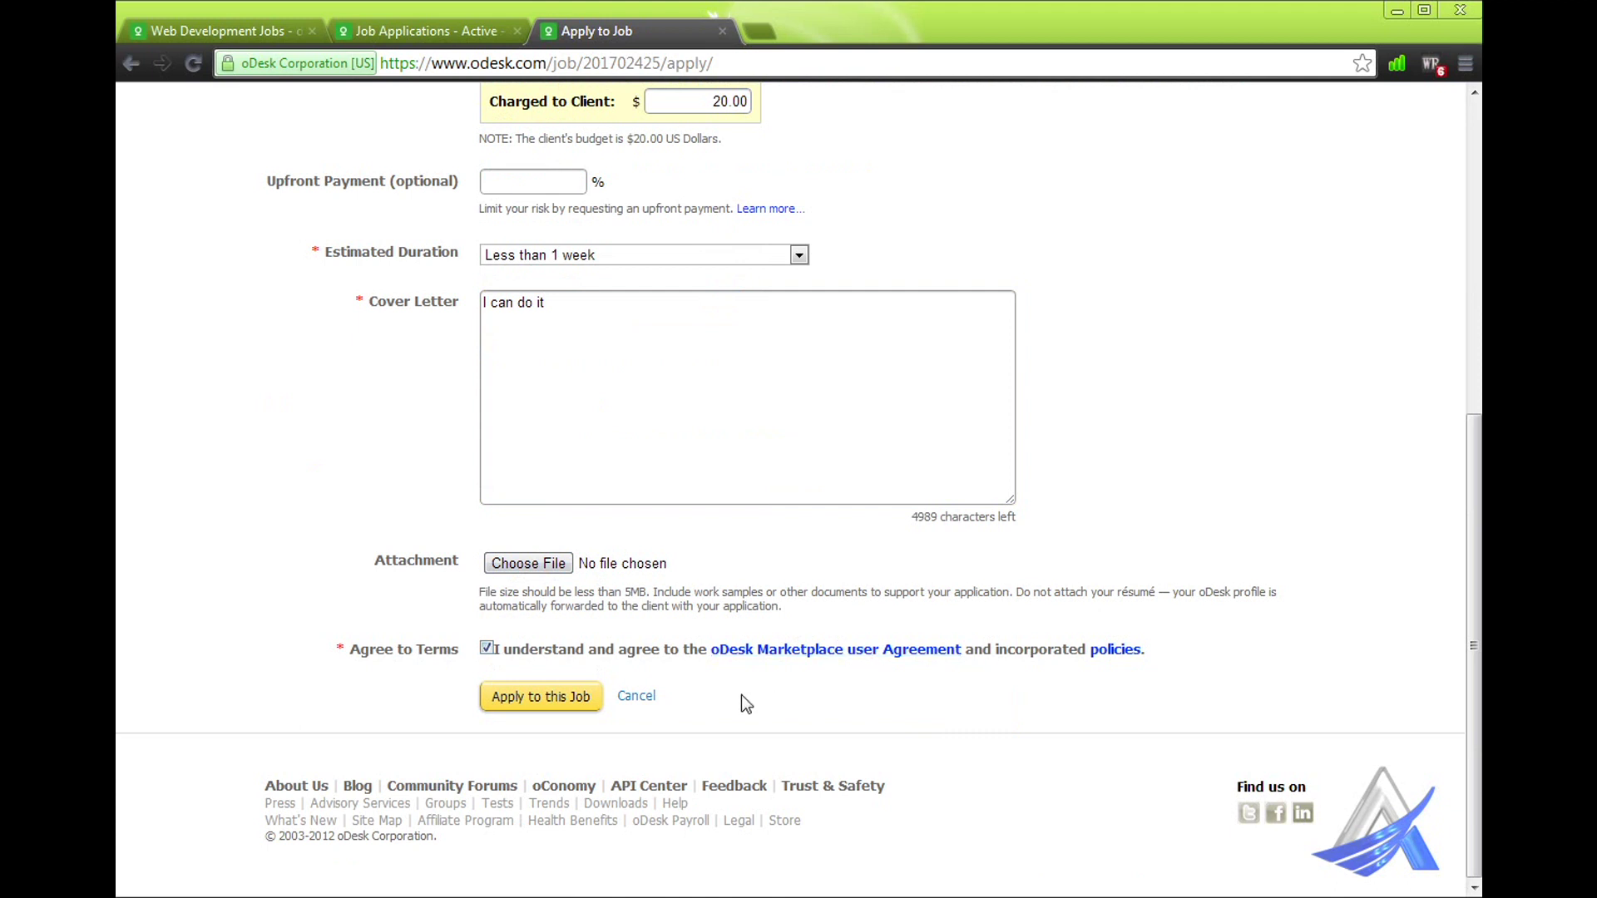
pyautogui.click(536, 702)
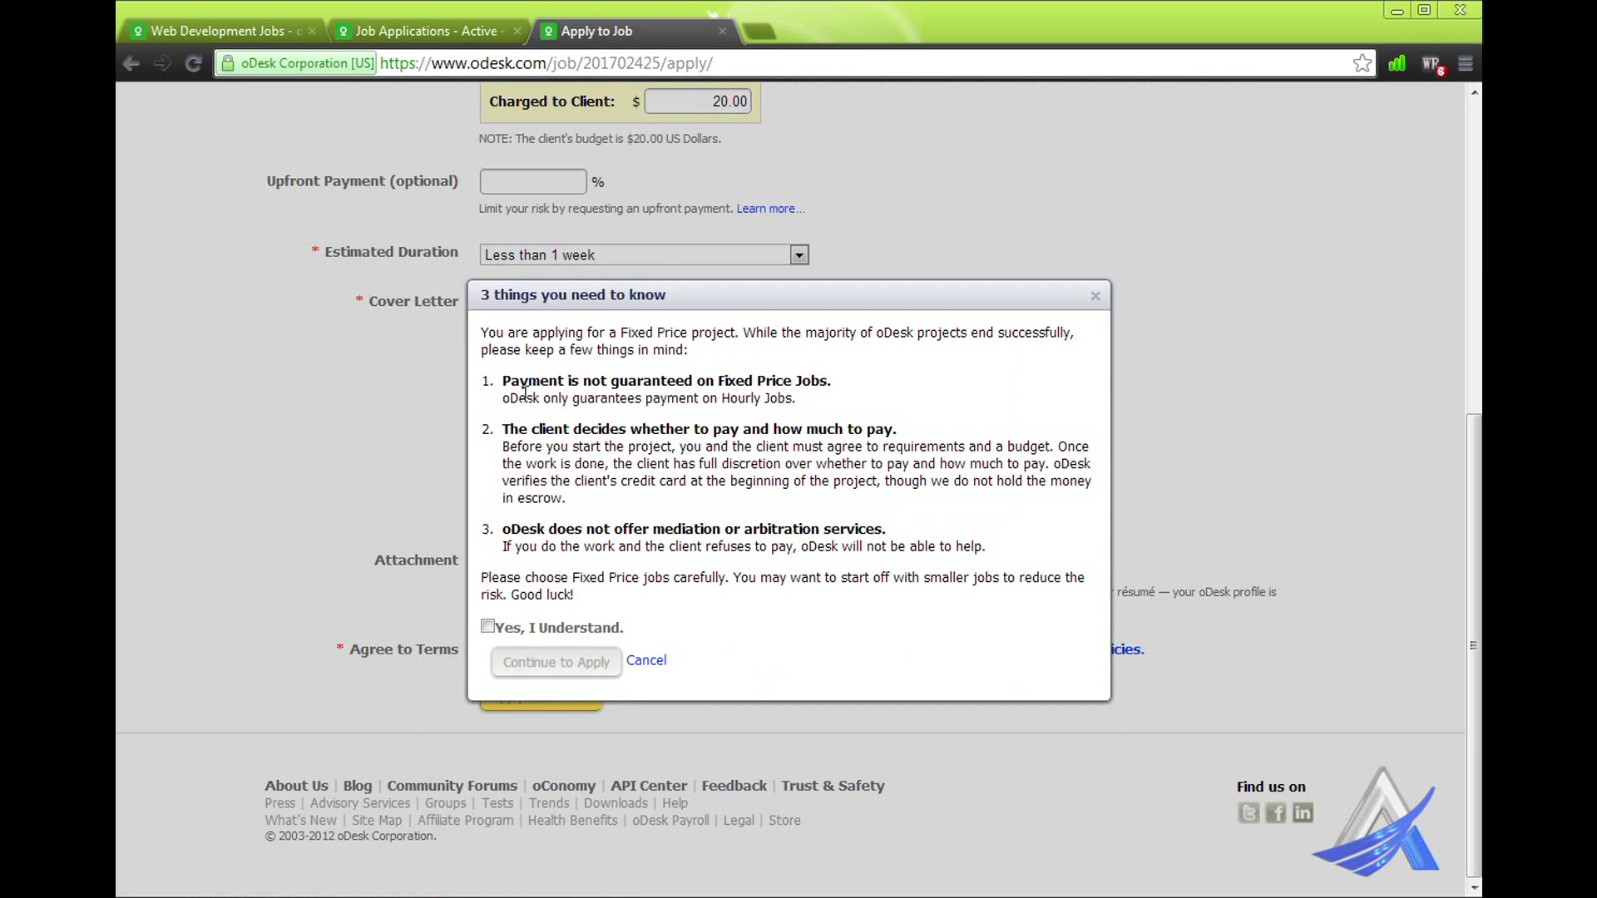
# - Read the "3 things you need to know" notice about payment, client discretion and mediation on fixed-price jobs
pyautogui.moveTo(484, 334); pyautogui.dragTo(690, 580)
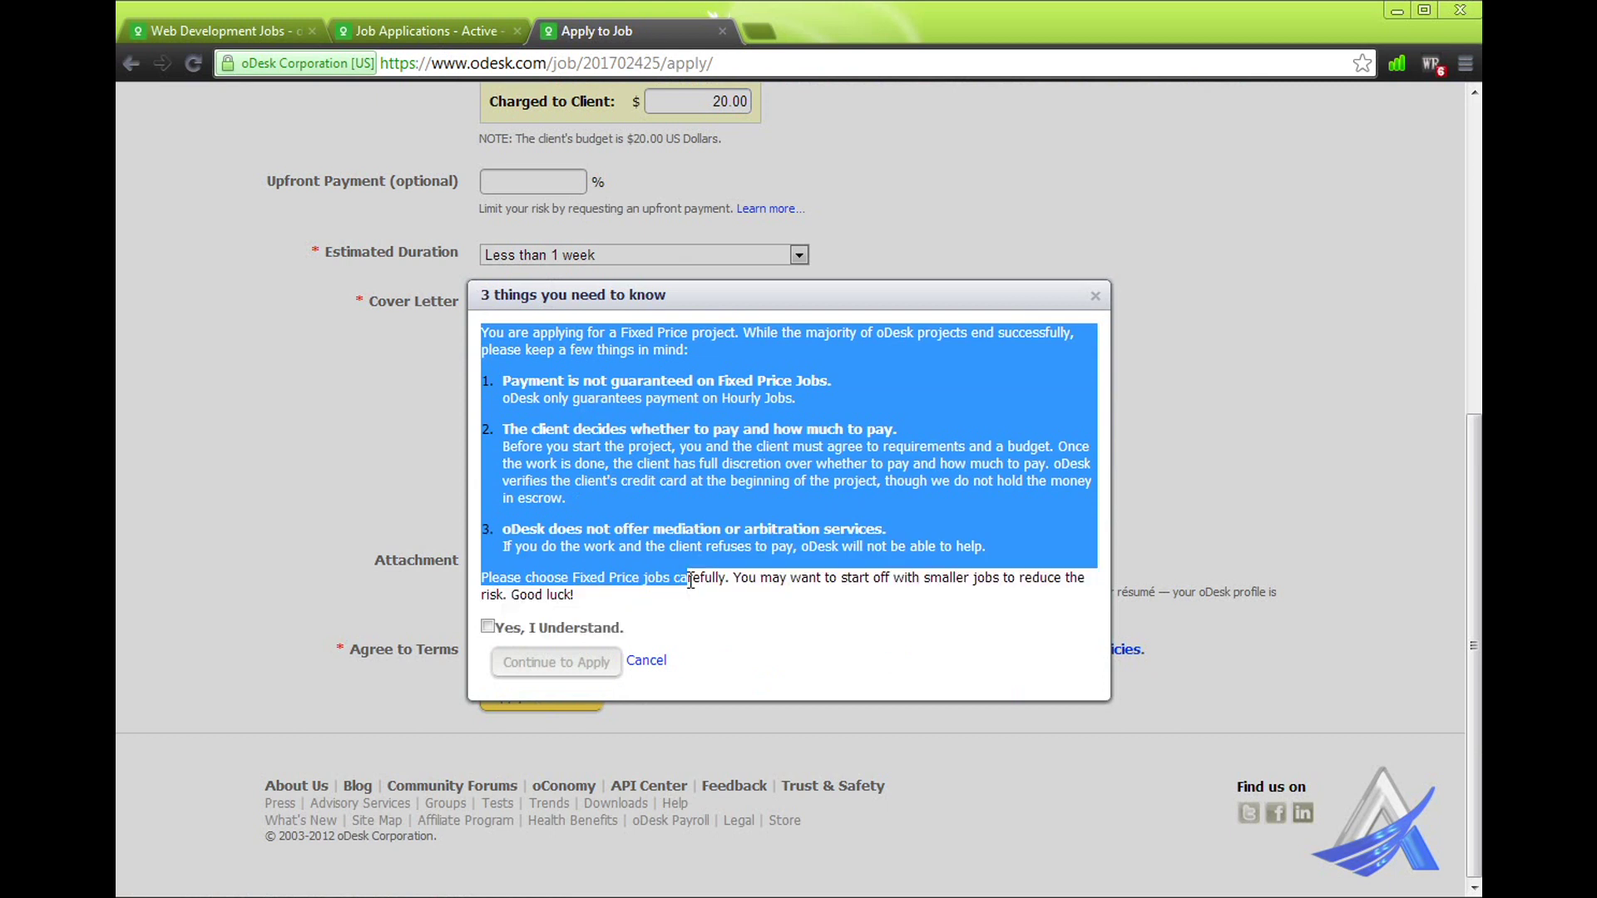
pyautogui.click(684, 496)
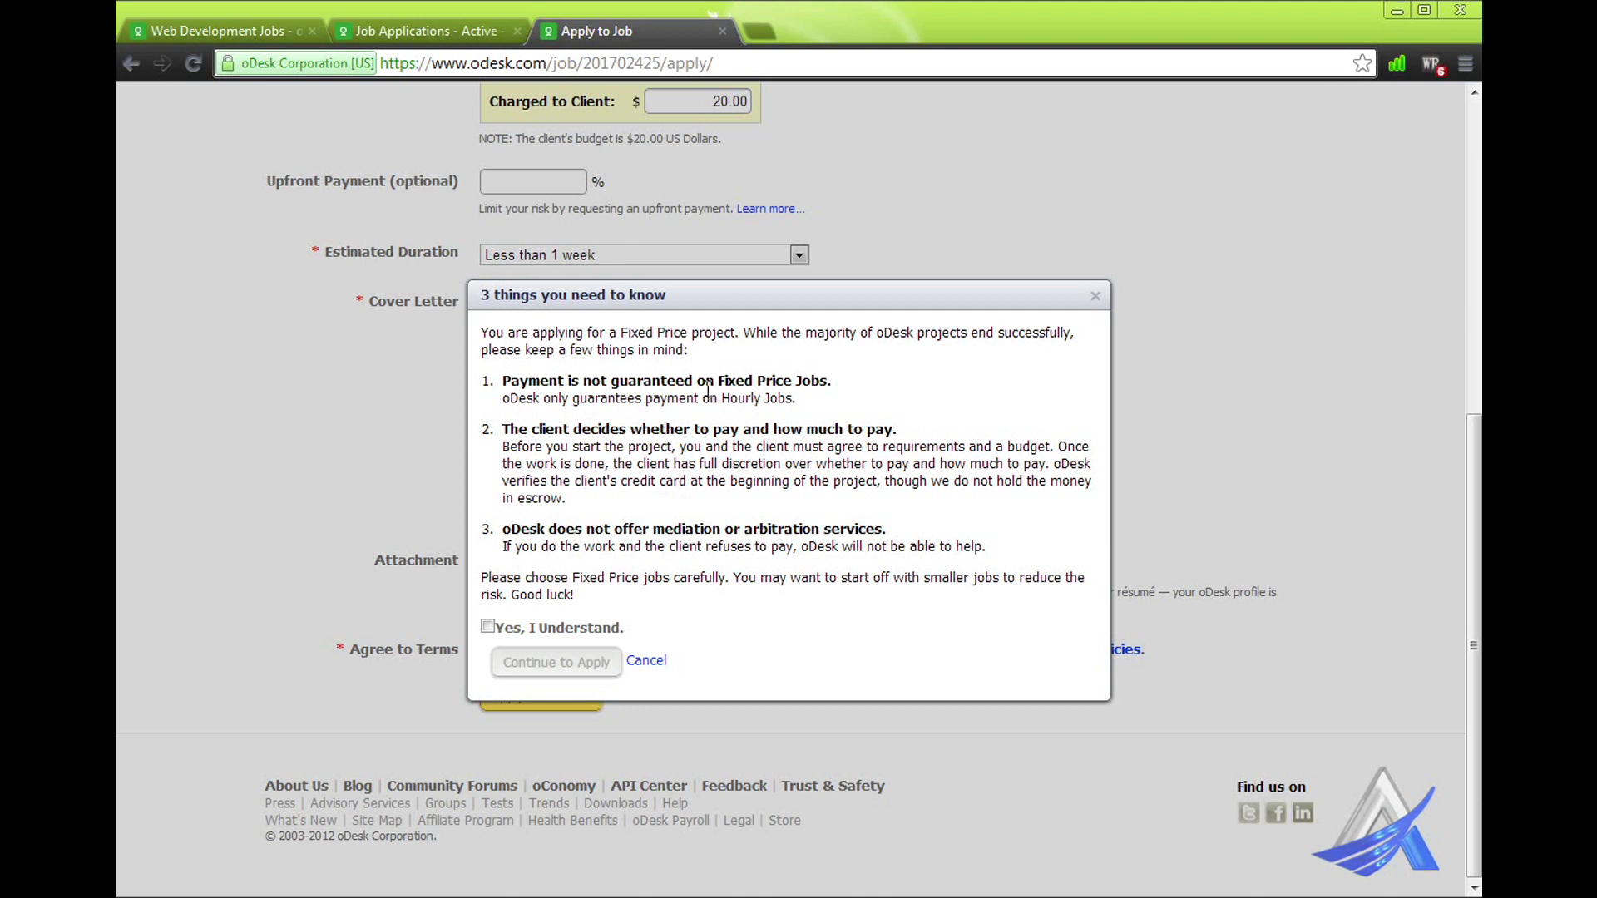
pyautogui.moveTo(609, 385); pyautogui.dragTo(684, 384)
pyautogui.click(656, 423)
pyautogui.moveTo(514, 389); pyautogui.dragTo(552, 446)
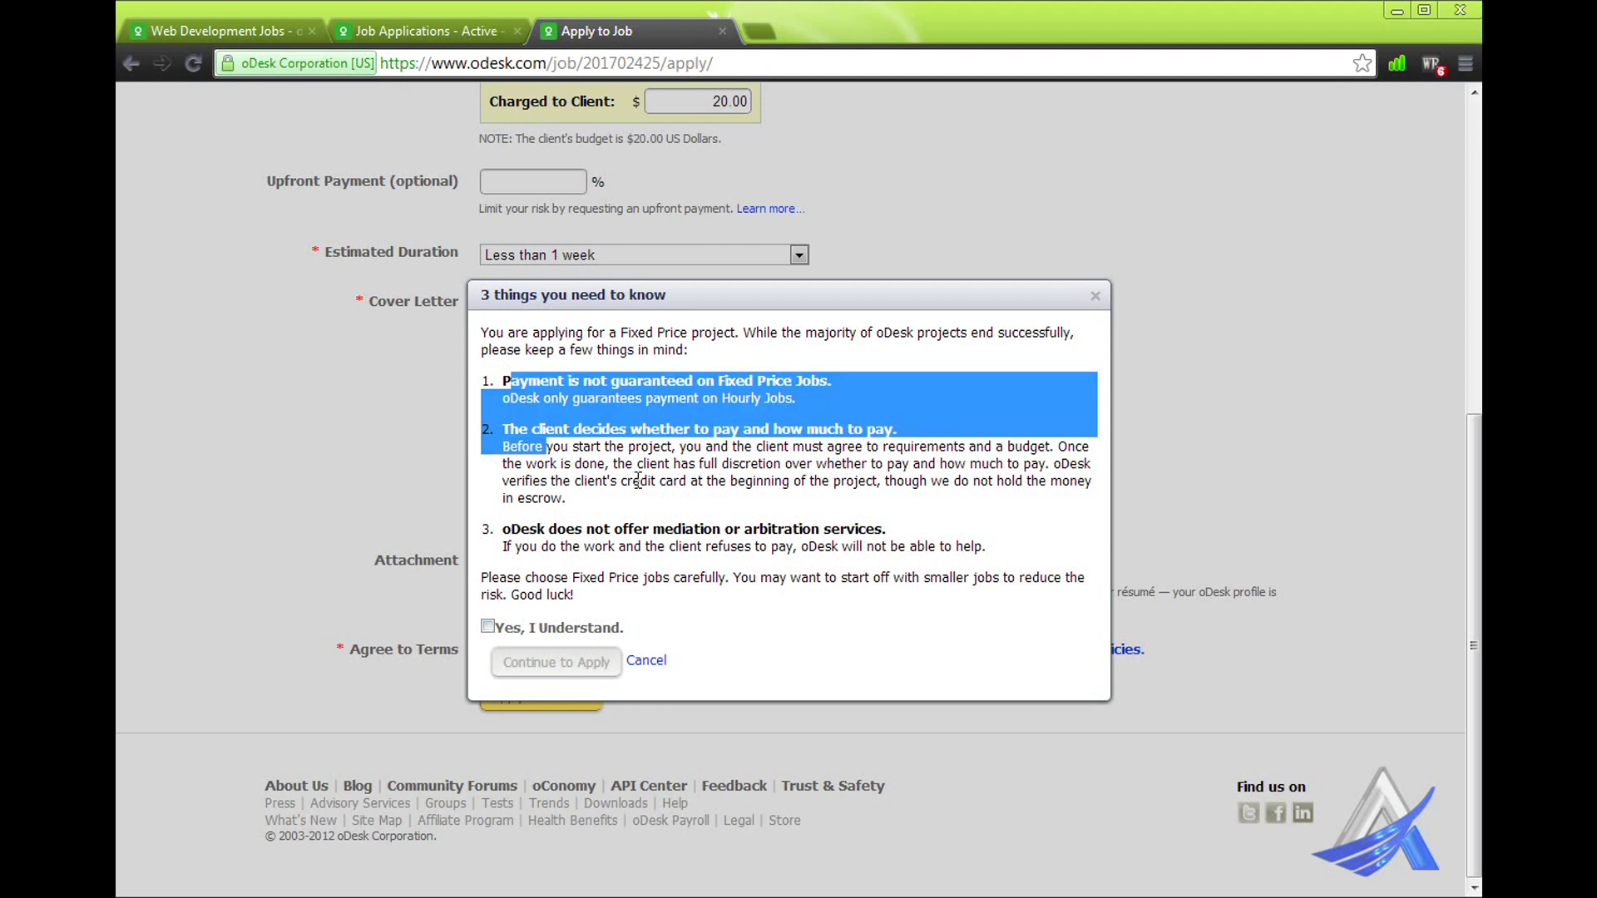
pyautogui.click(713, 481)
pyautogui.moveTo(913, 482); pyautogui.dragTo(655, 448)
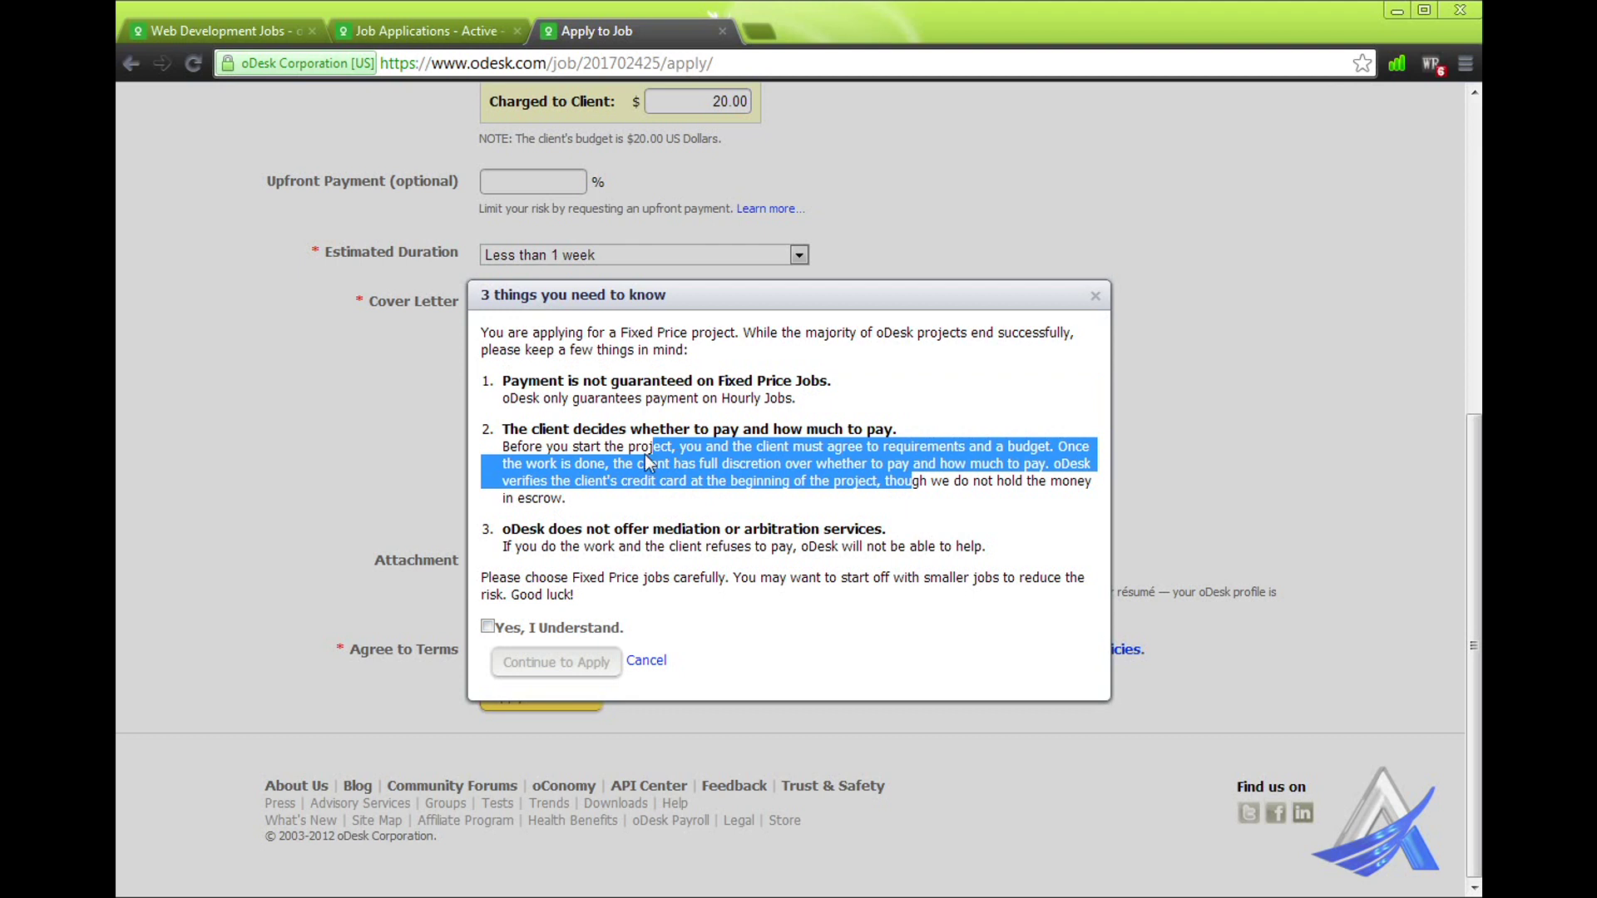
pyautogui.click(648, 452)
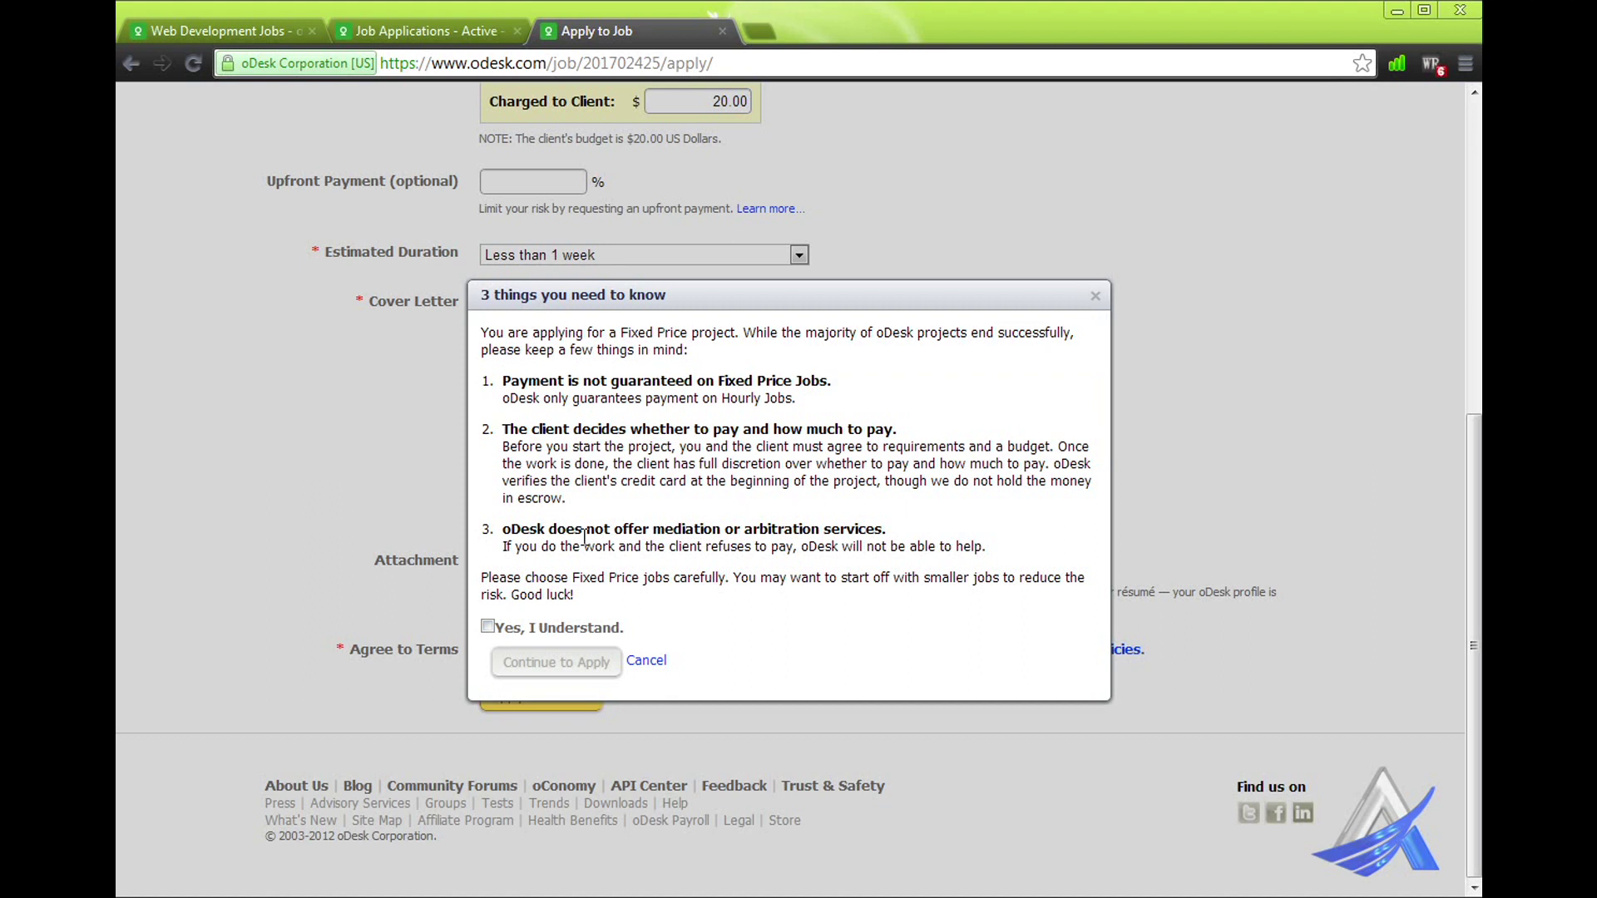
pyautogui.moveTo(505, 381); pyautogui.dragTo(712, 577)
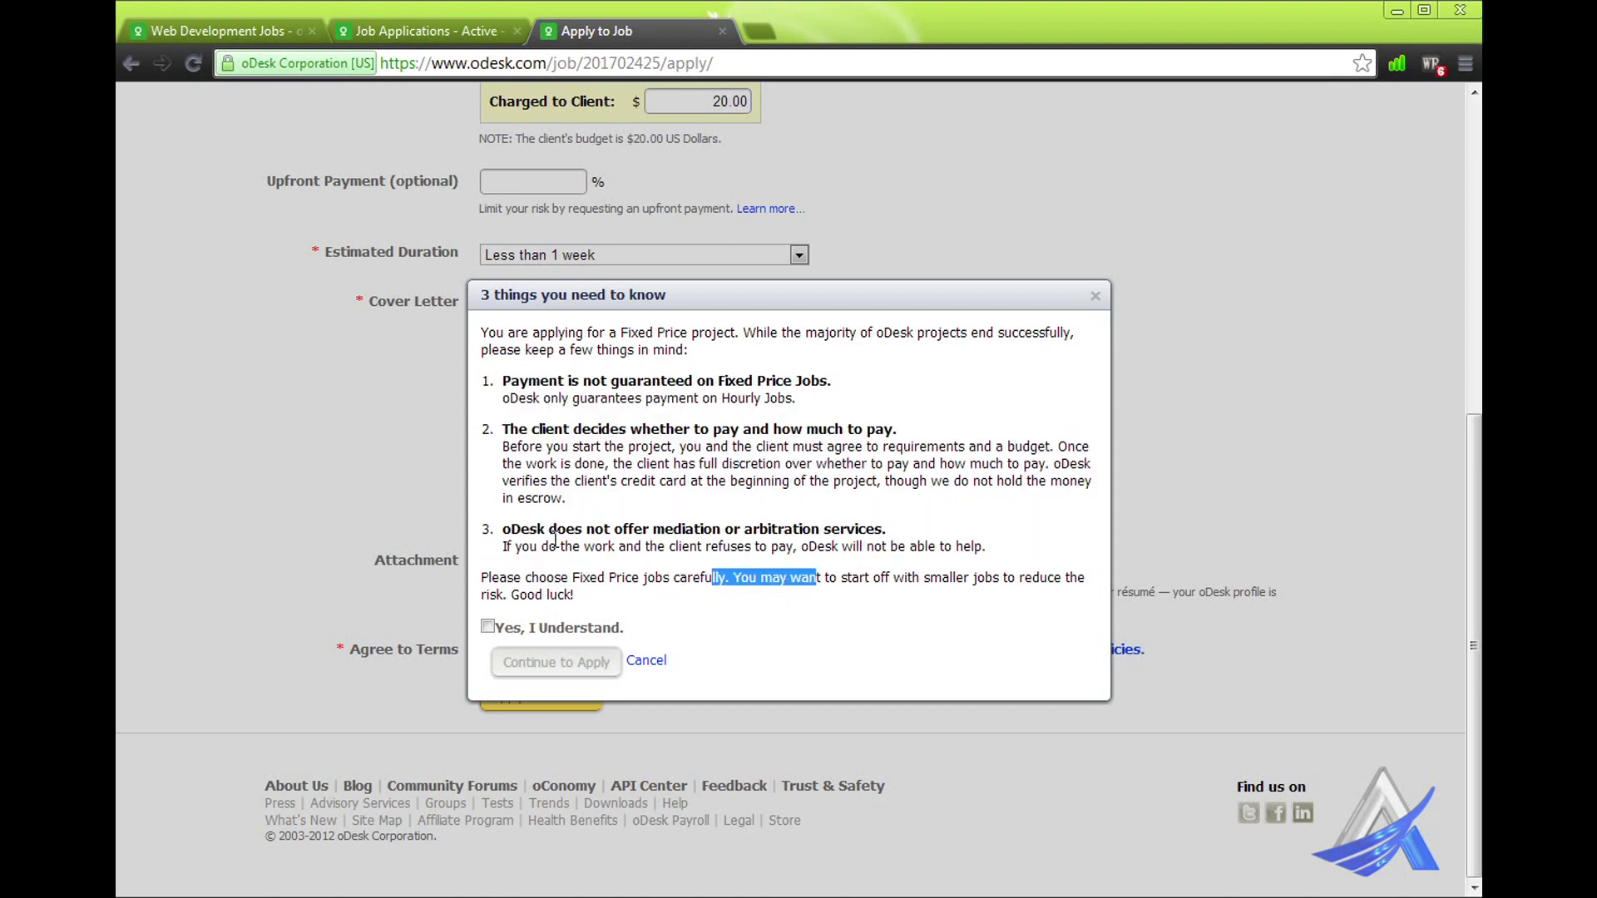
# - Acknowledge the fixed-price notice, continue to apply, and close the older Job Applications tab
pyautogui.click(487, 627)
pyautogui.click(549, 672)
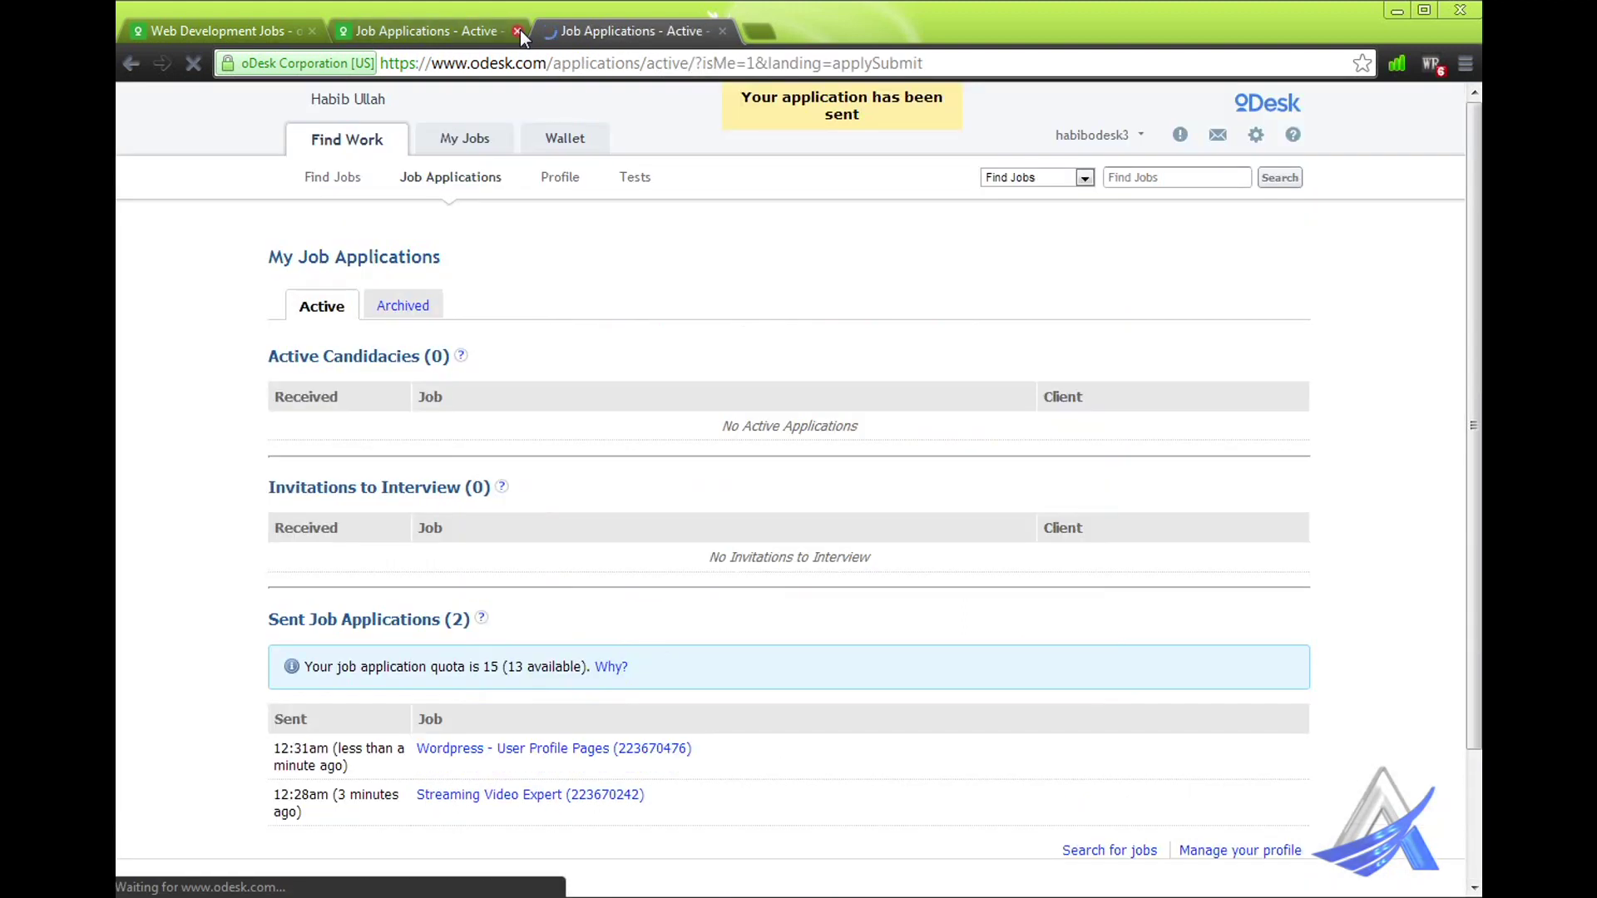
pyautogui.click(518, 31)
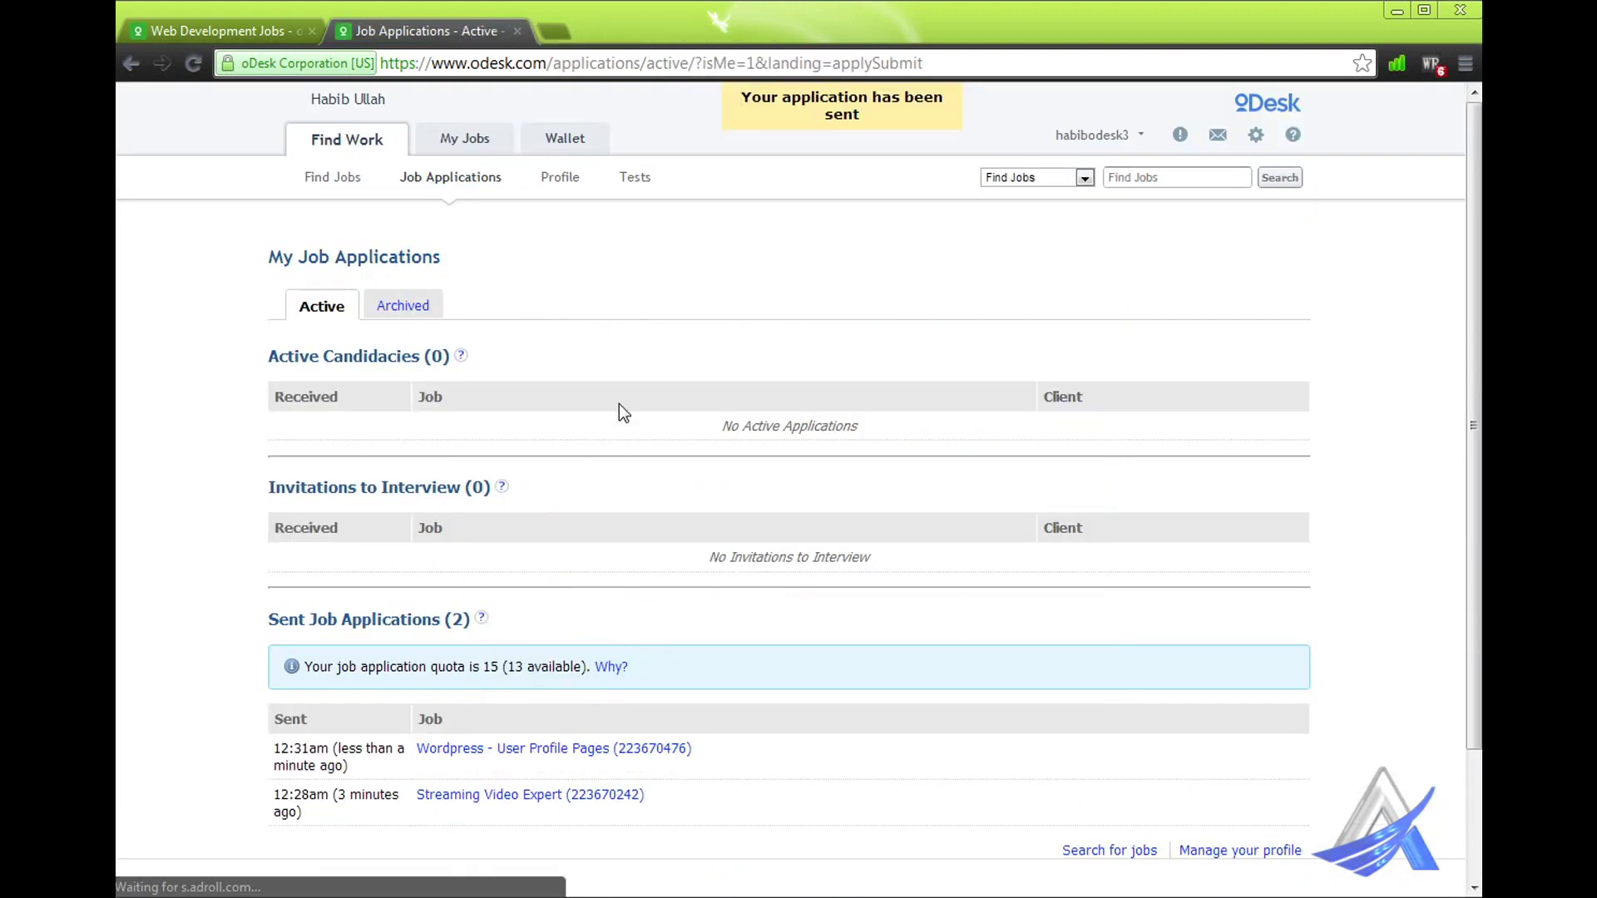
# - Check the sent times of the Wordpress - User Profile Pages and Streaming Video Expert applications
pyautogui.scroll(-2, 621, 418)
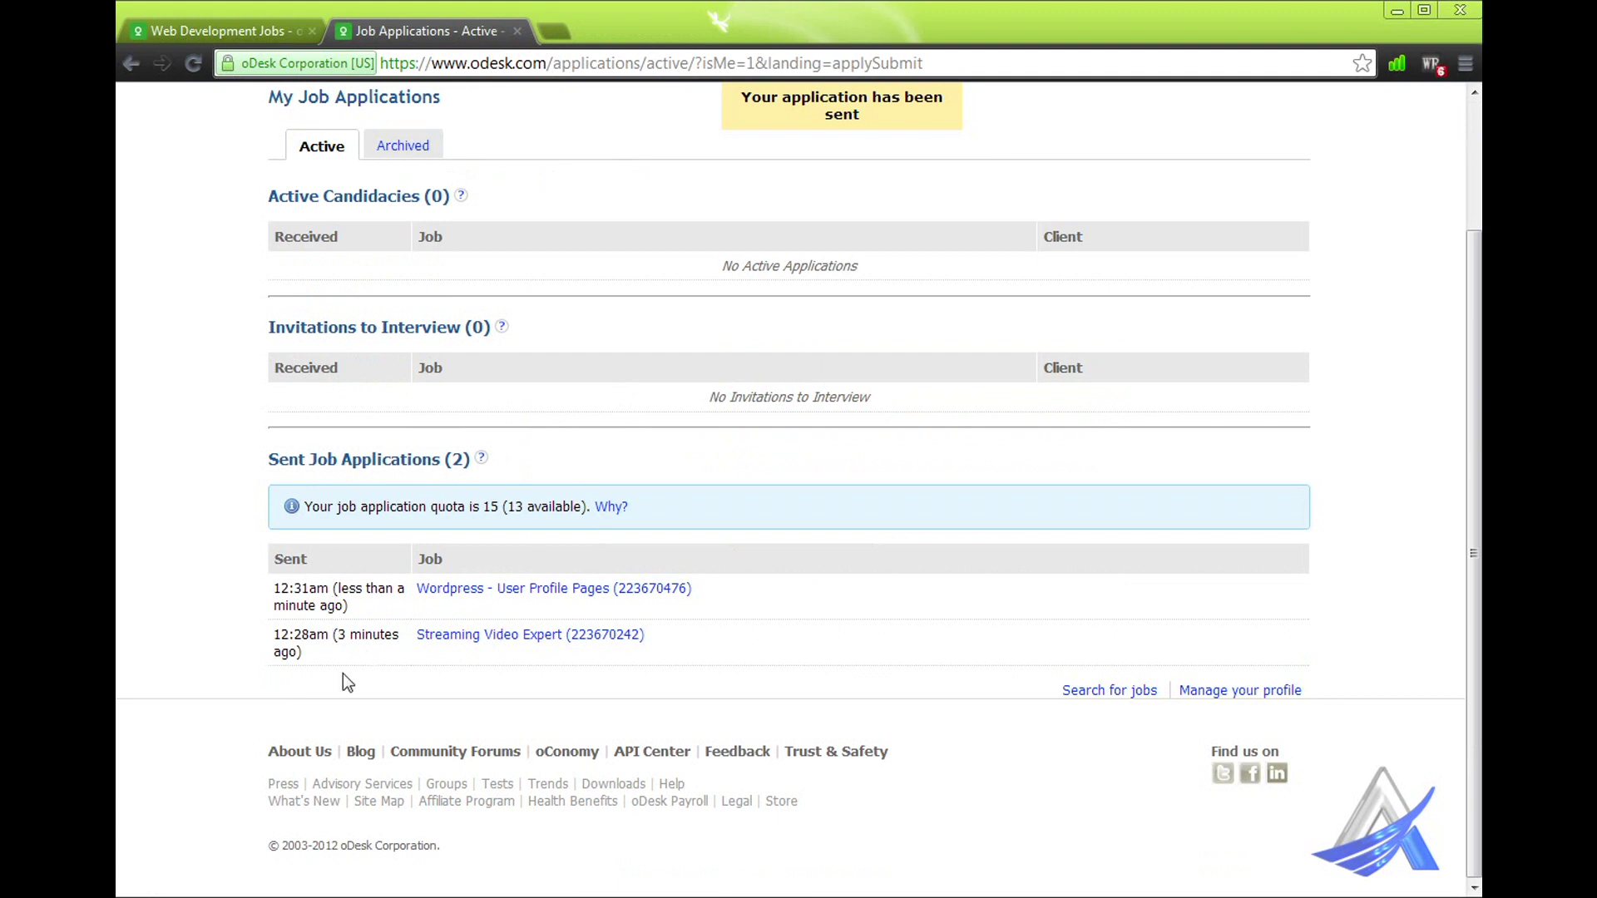
pyautogui.moveTo(367, 589); pyautogui.dragTo(402, 589)
pyautogui.click(366, 595)
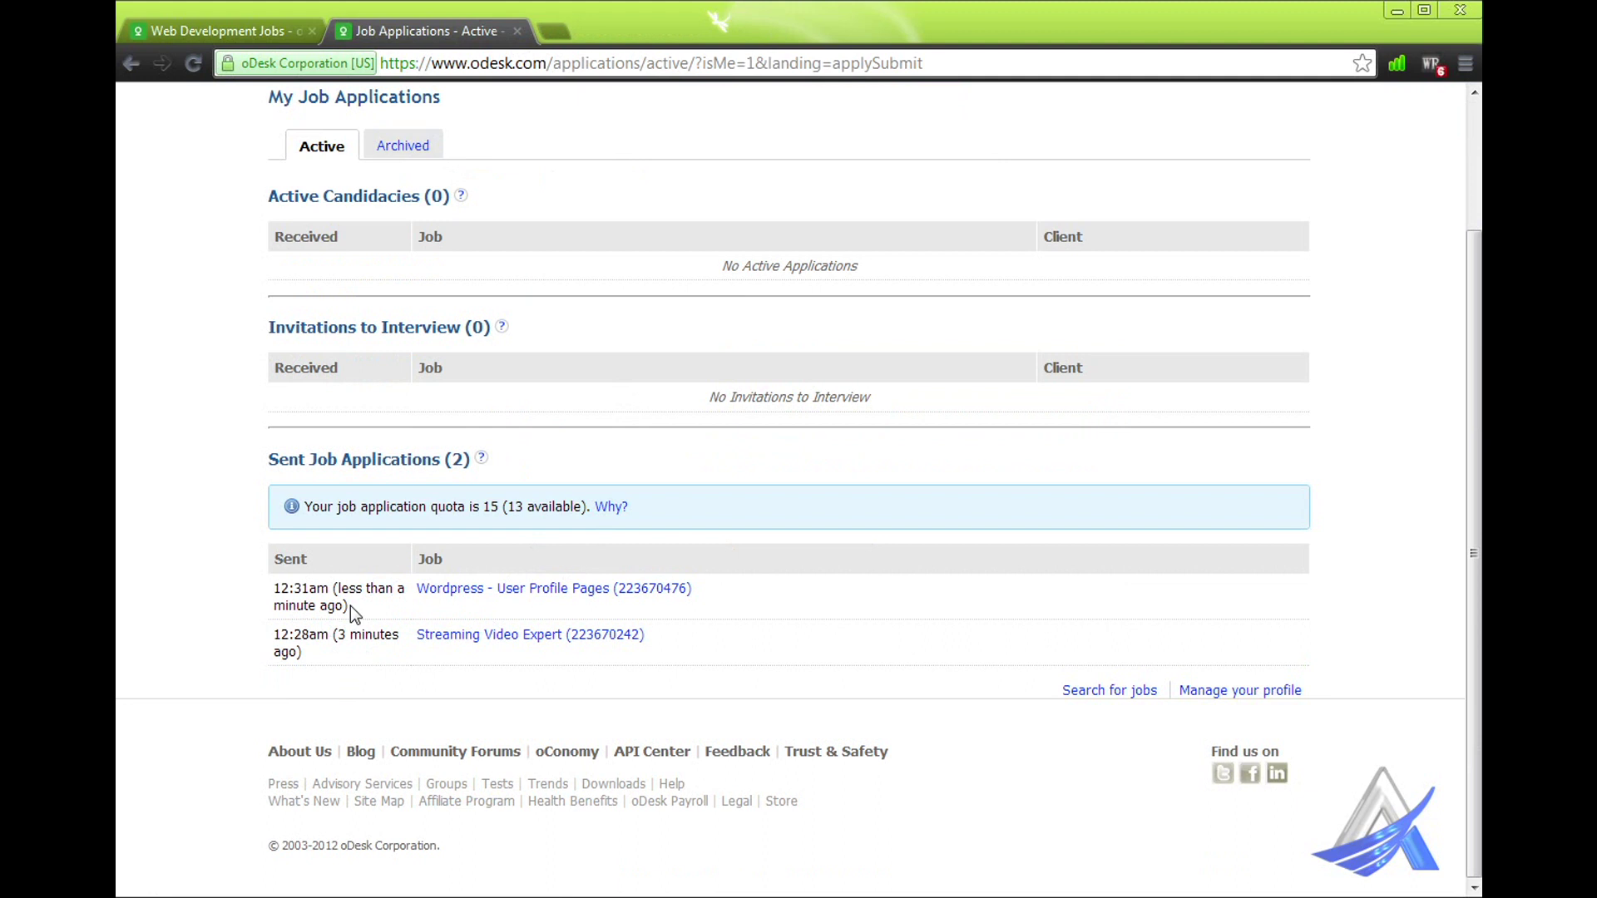
pyautogui.moveTo(336, 636); pyautogui.dragTo(366, 635)
pyautogui.scroll(1, 632, 601)
pyautogui.scroll(1, 622, 601)
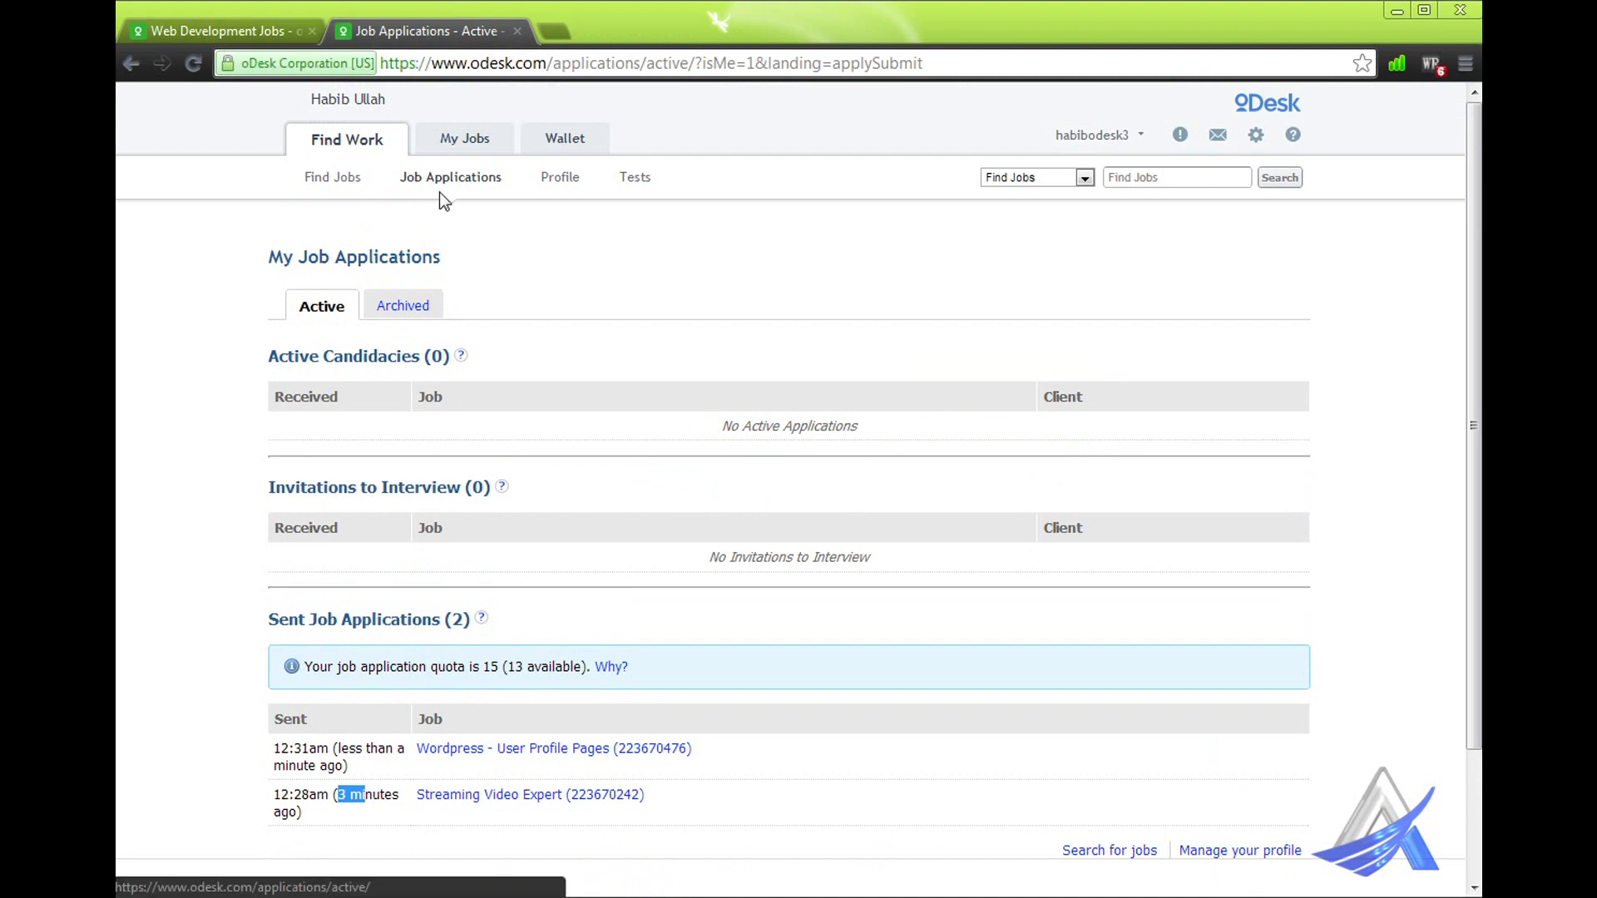
# - Look back at the Web Development Jobs listing and close the remaining Job Applications tab
pyautogui.click(241, 31)
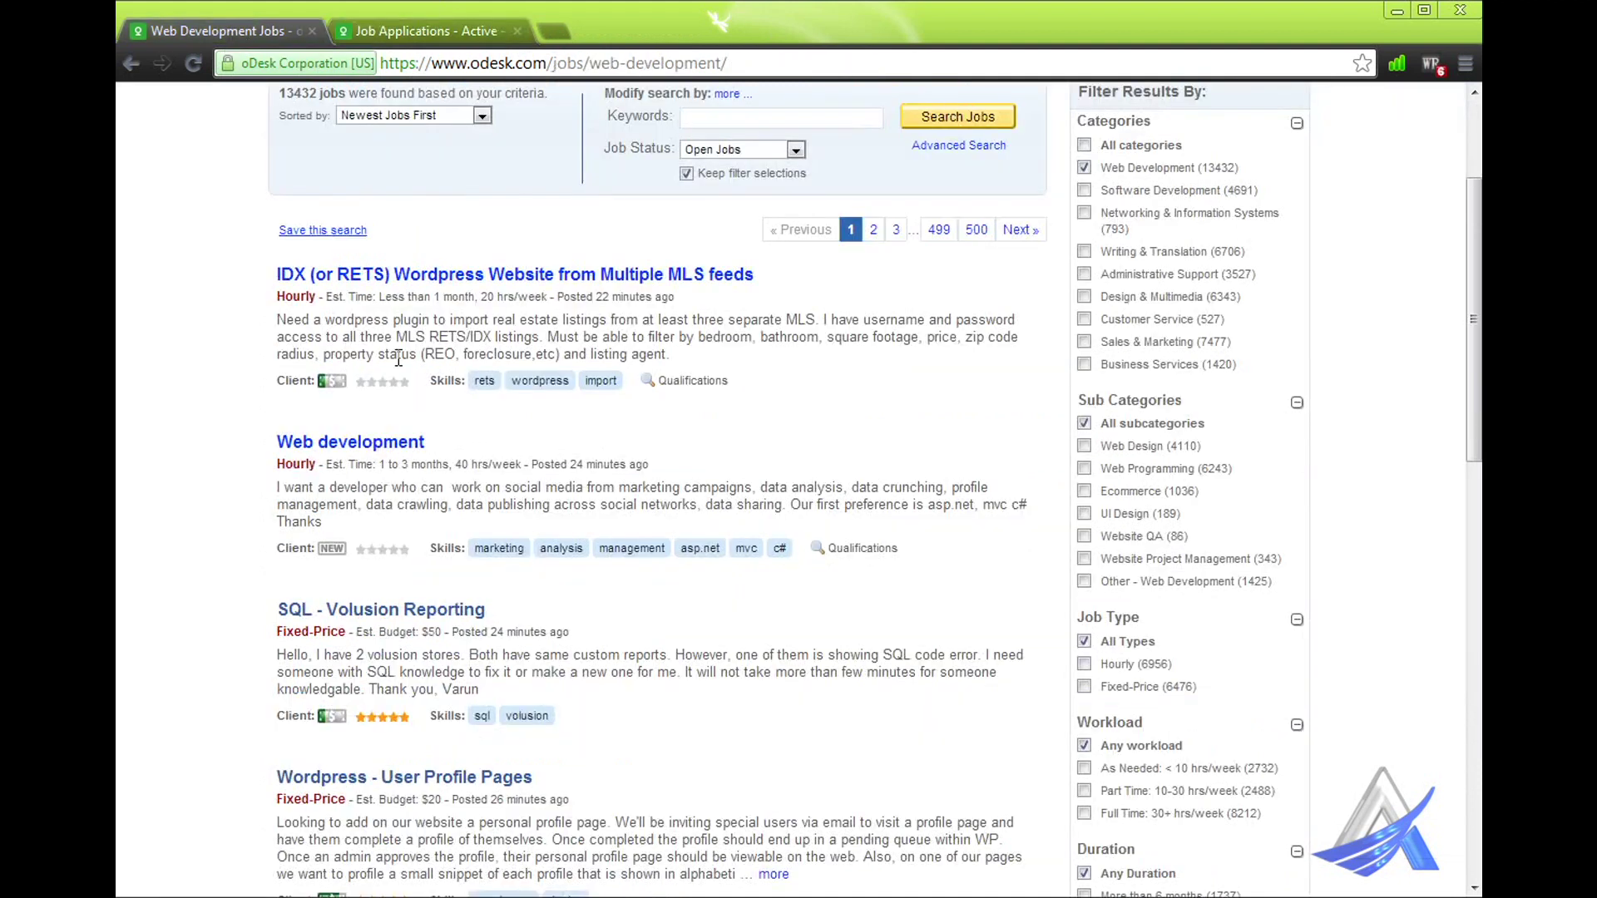
pyautogui.scroll(3, 398, 358)
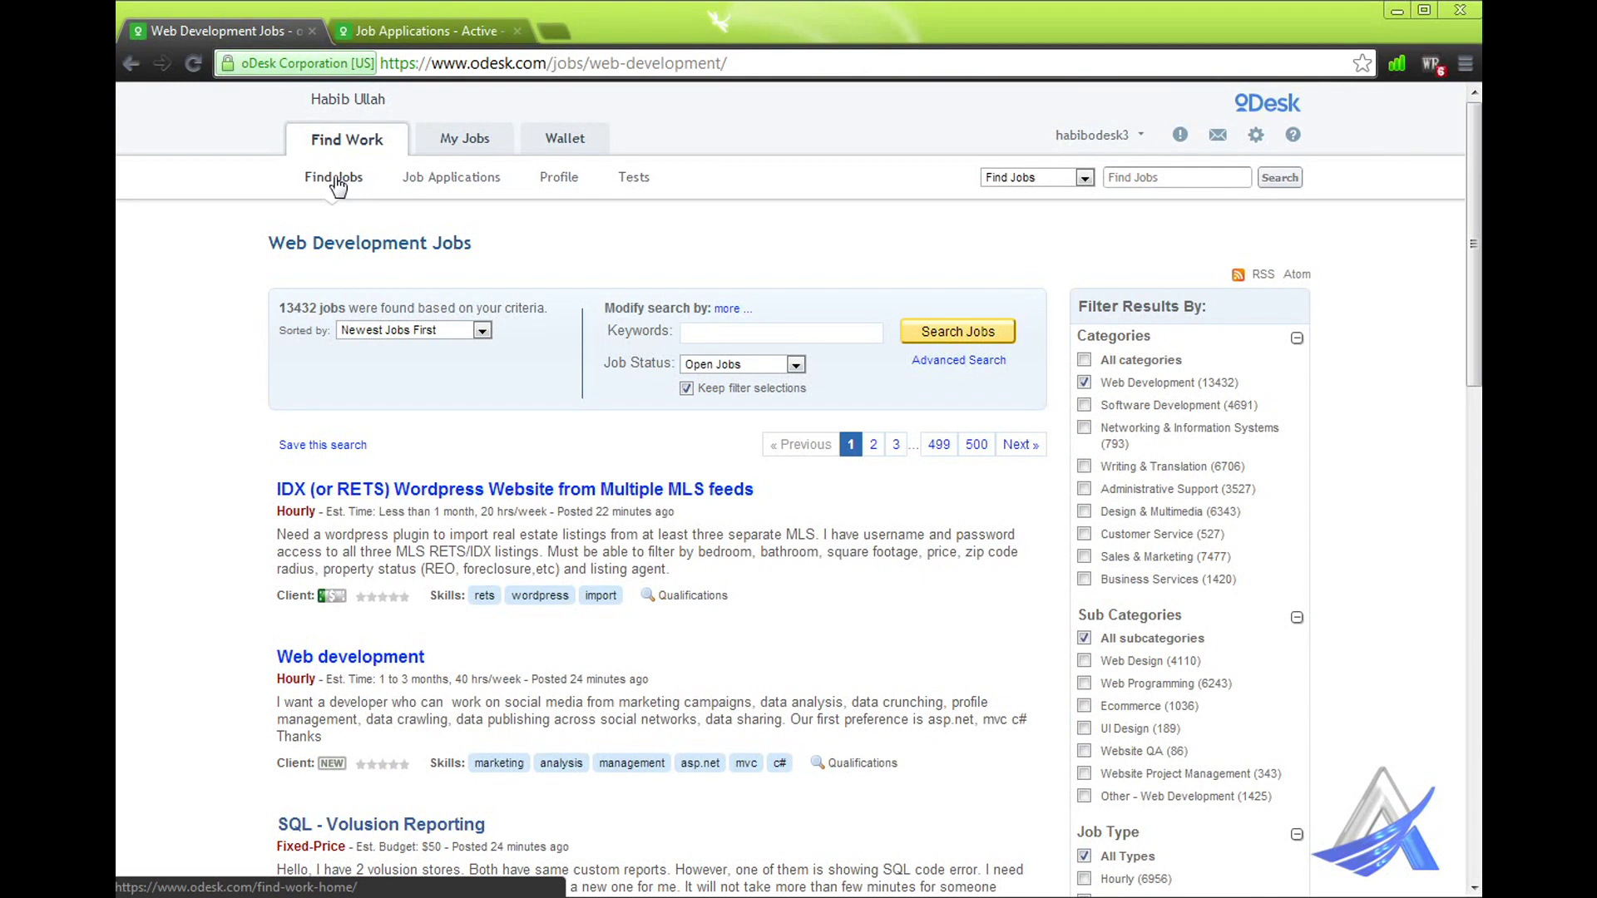
pyautogui.click(398, 30)
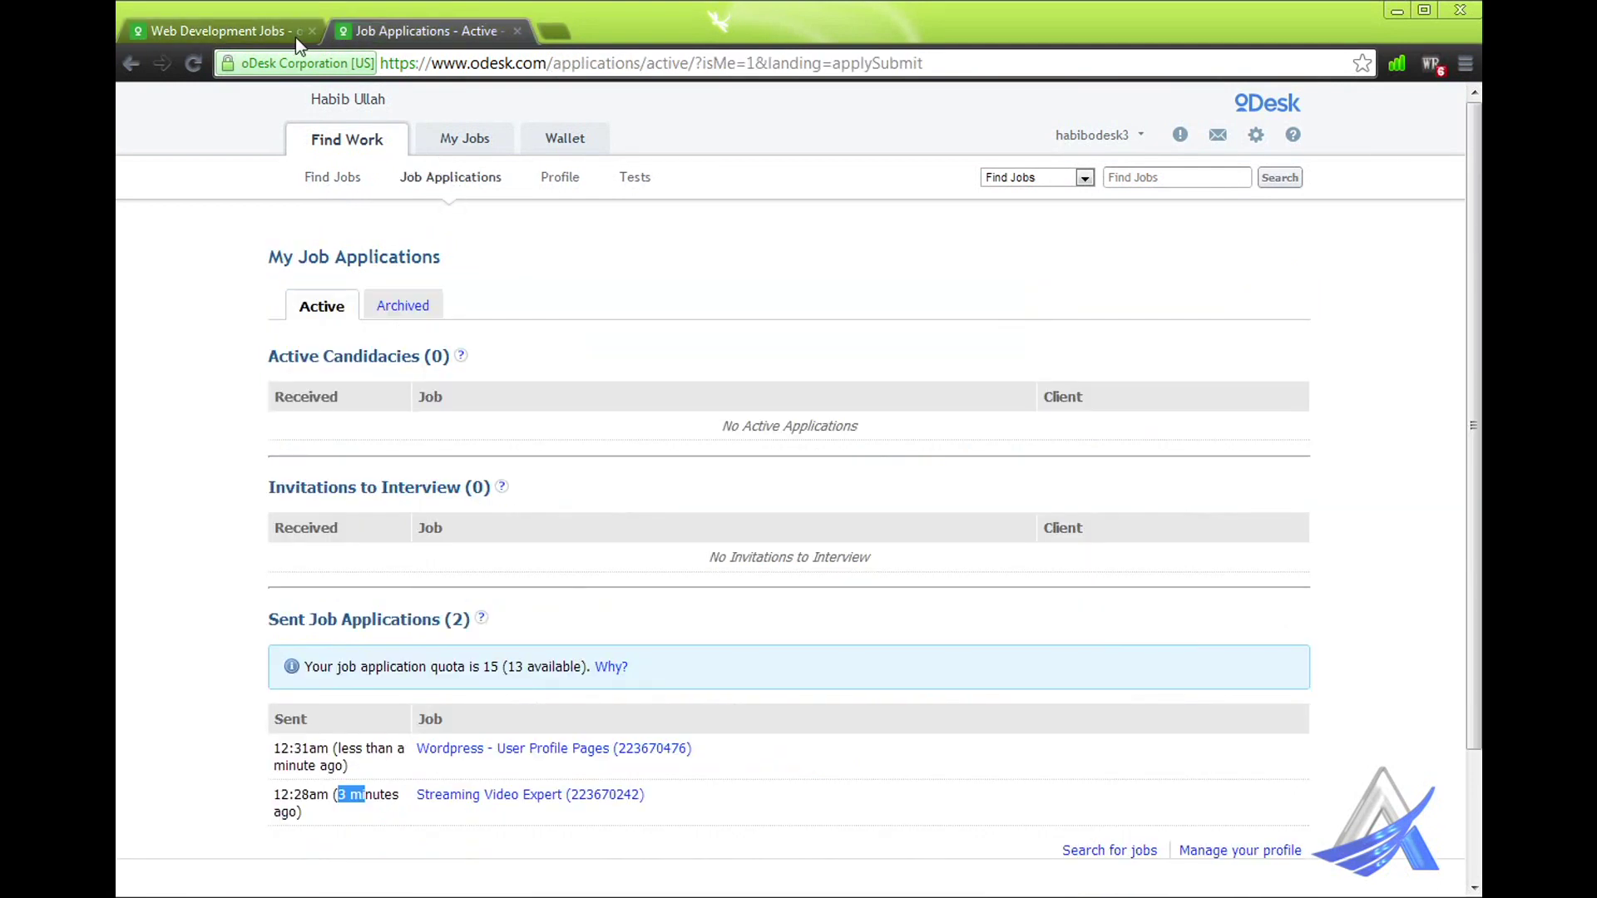
pyautogui.click(517, 31)
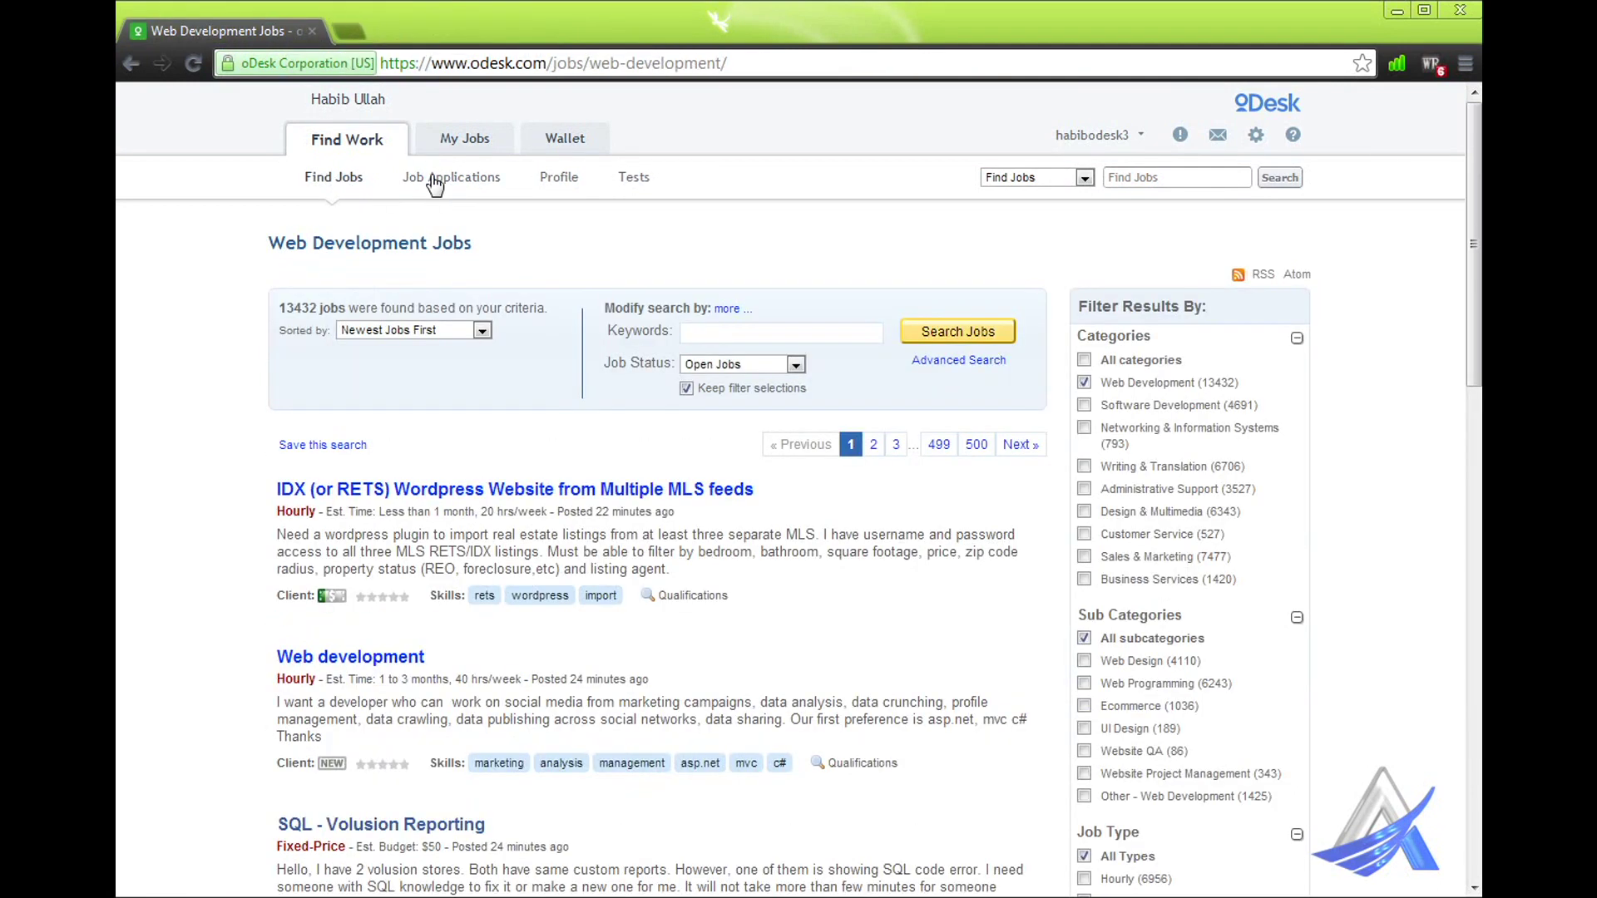
# - Open the Job Applications page in a new tab and switch to it
pyautogui.rightClick(435, 178)
pyautogui.click(465, 188)
pyautogui.click(424, 33)
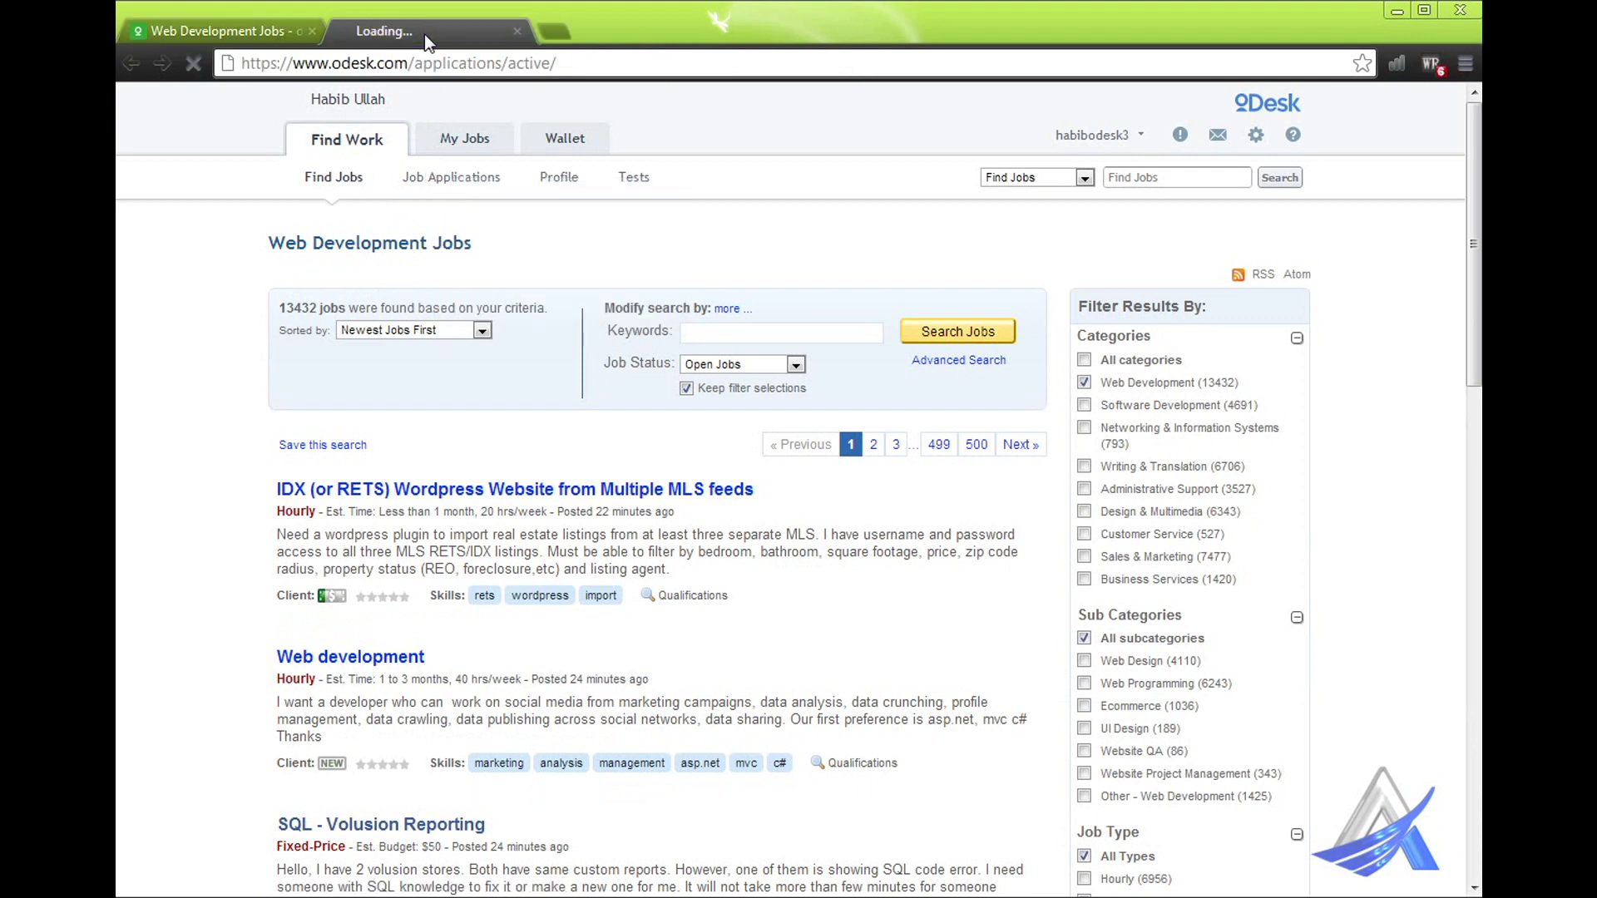
# - Examine the Sent Job Applications table with its Sent and Job columns
pyautogui.scroll(-2, 519, 401)
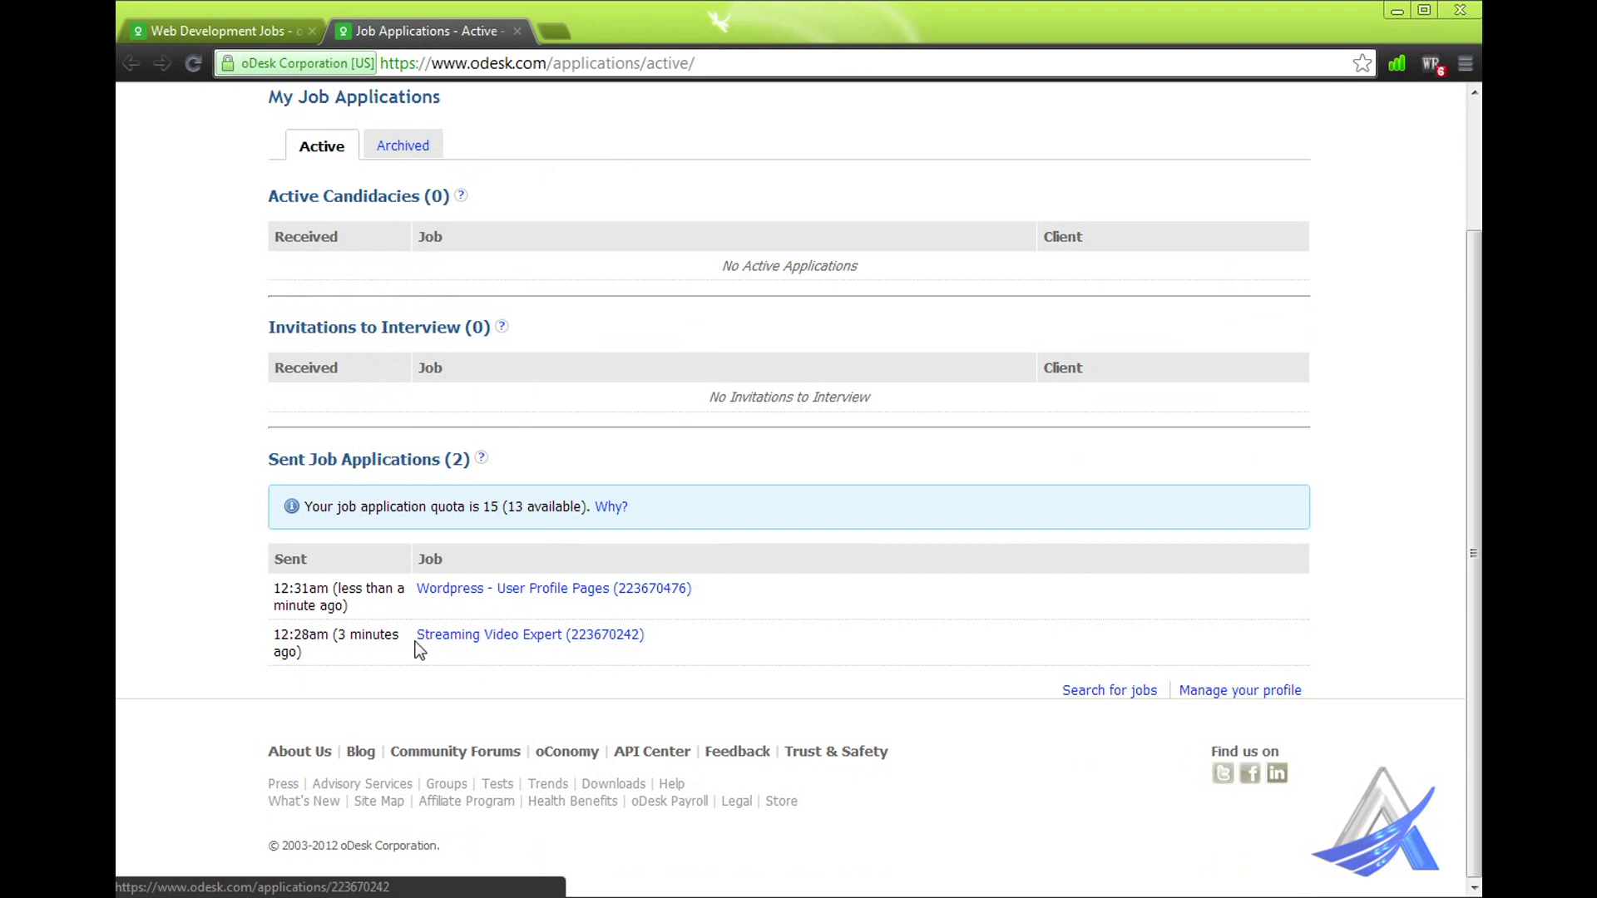
pyautogui.scroll(2, 416, 641)
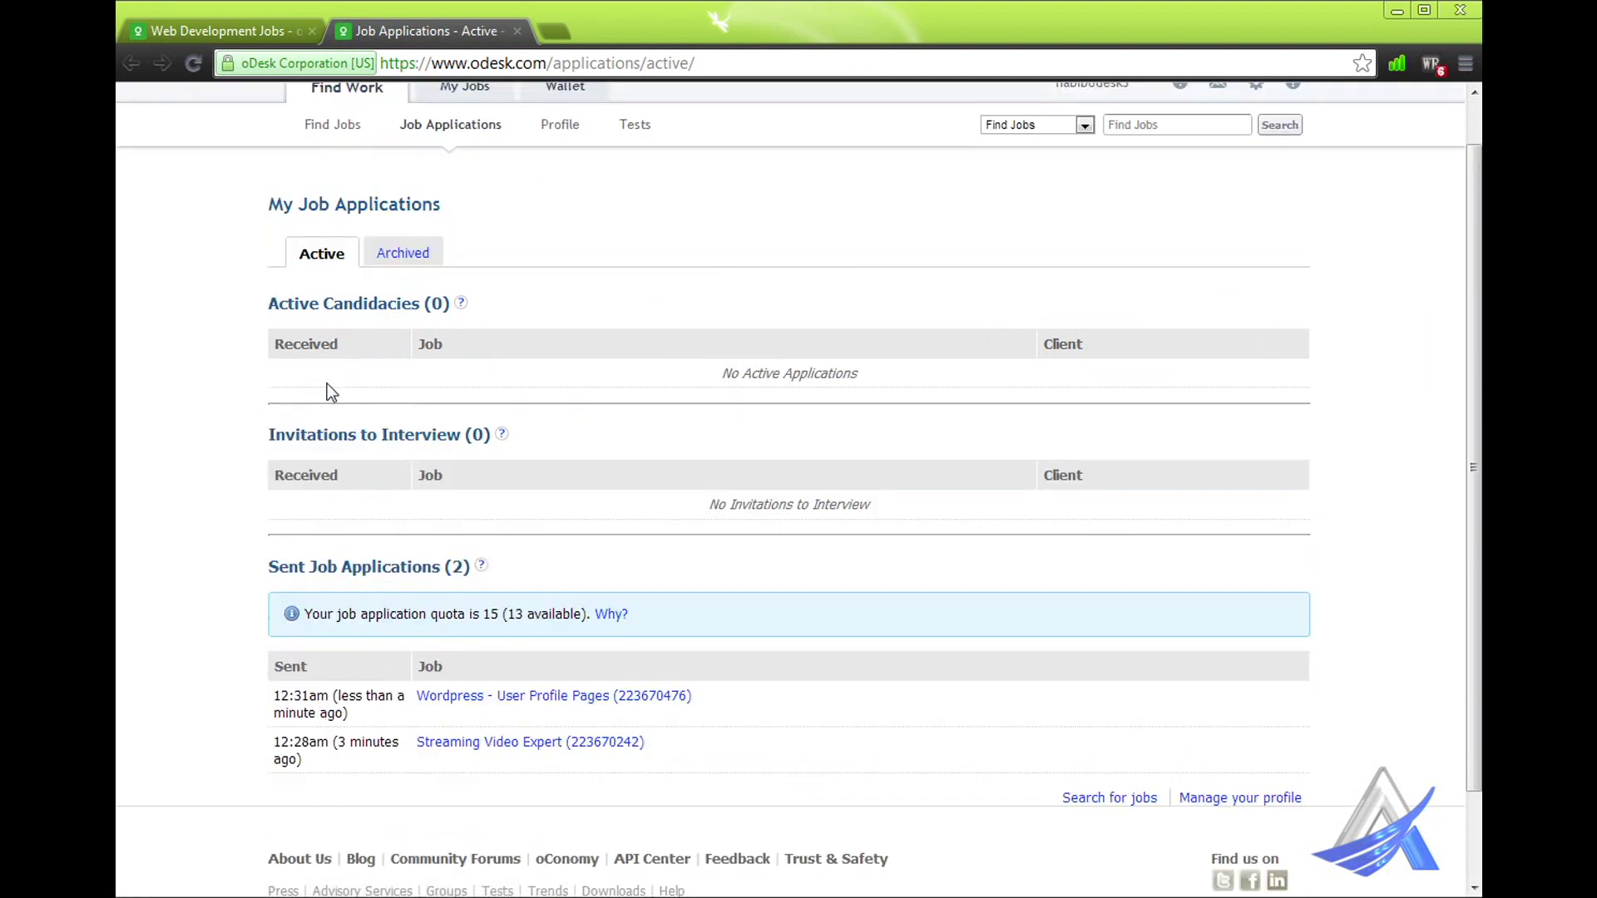
pyautogui.scroll(-2, 283, 599)
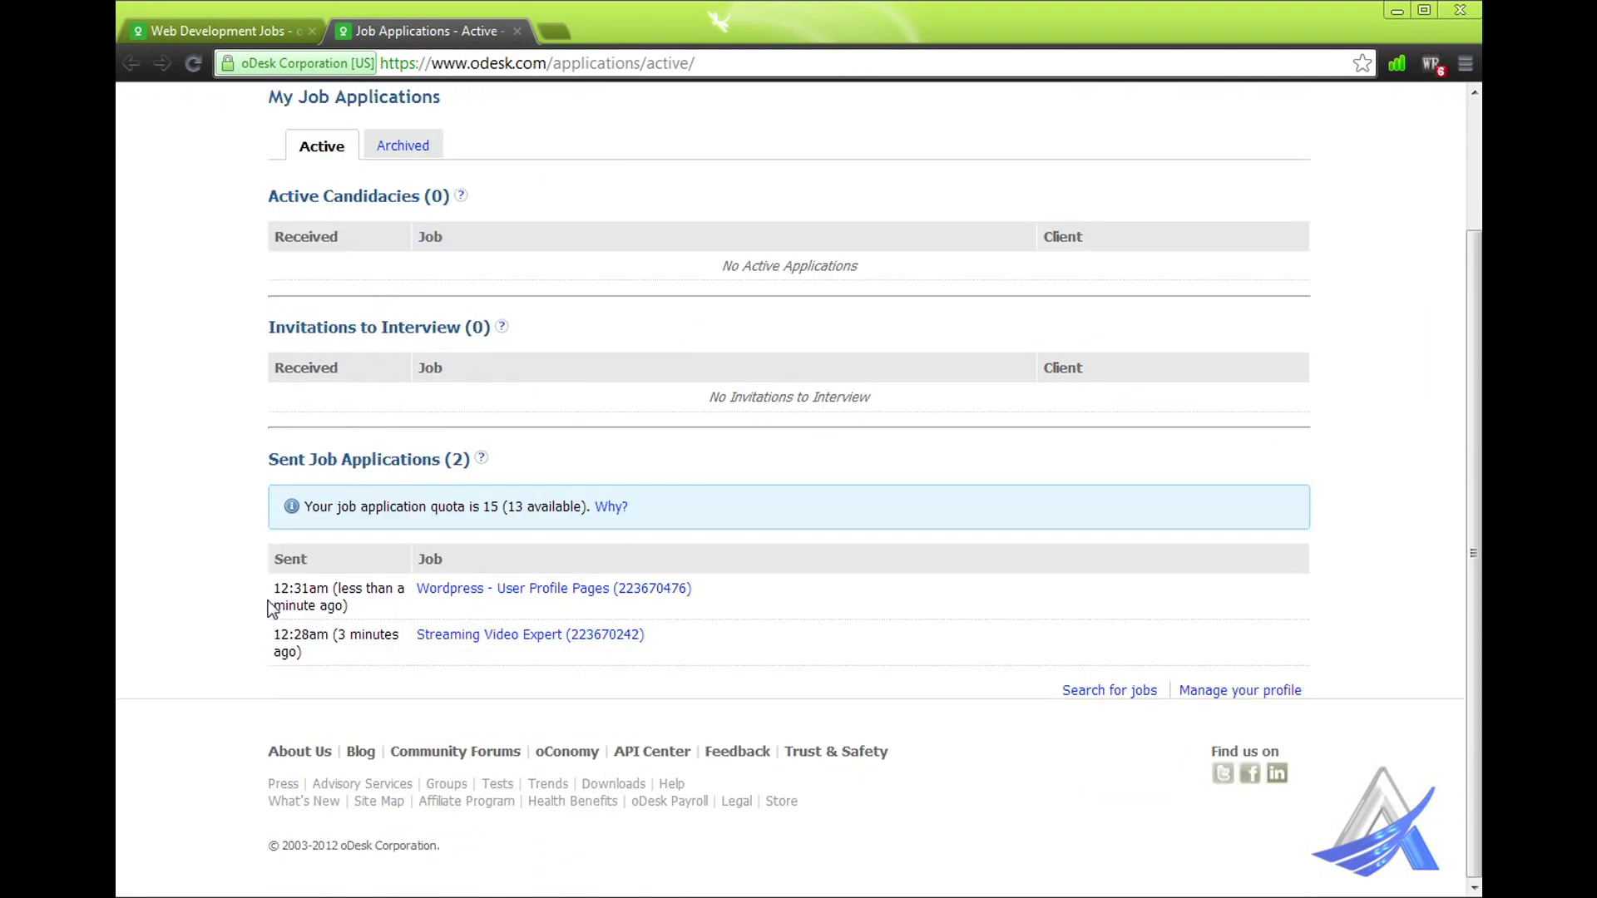
pyautogui.moveTo(284, 559); pyautogui.dragTo(308, 560)
pyautogui.moveTo(424, 560); pyautogui.dragTo(443, 560)
pyautogui.scroll(1, 493, 399)
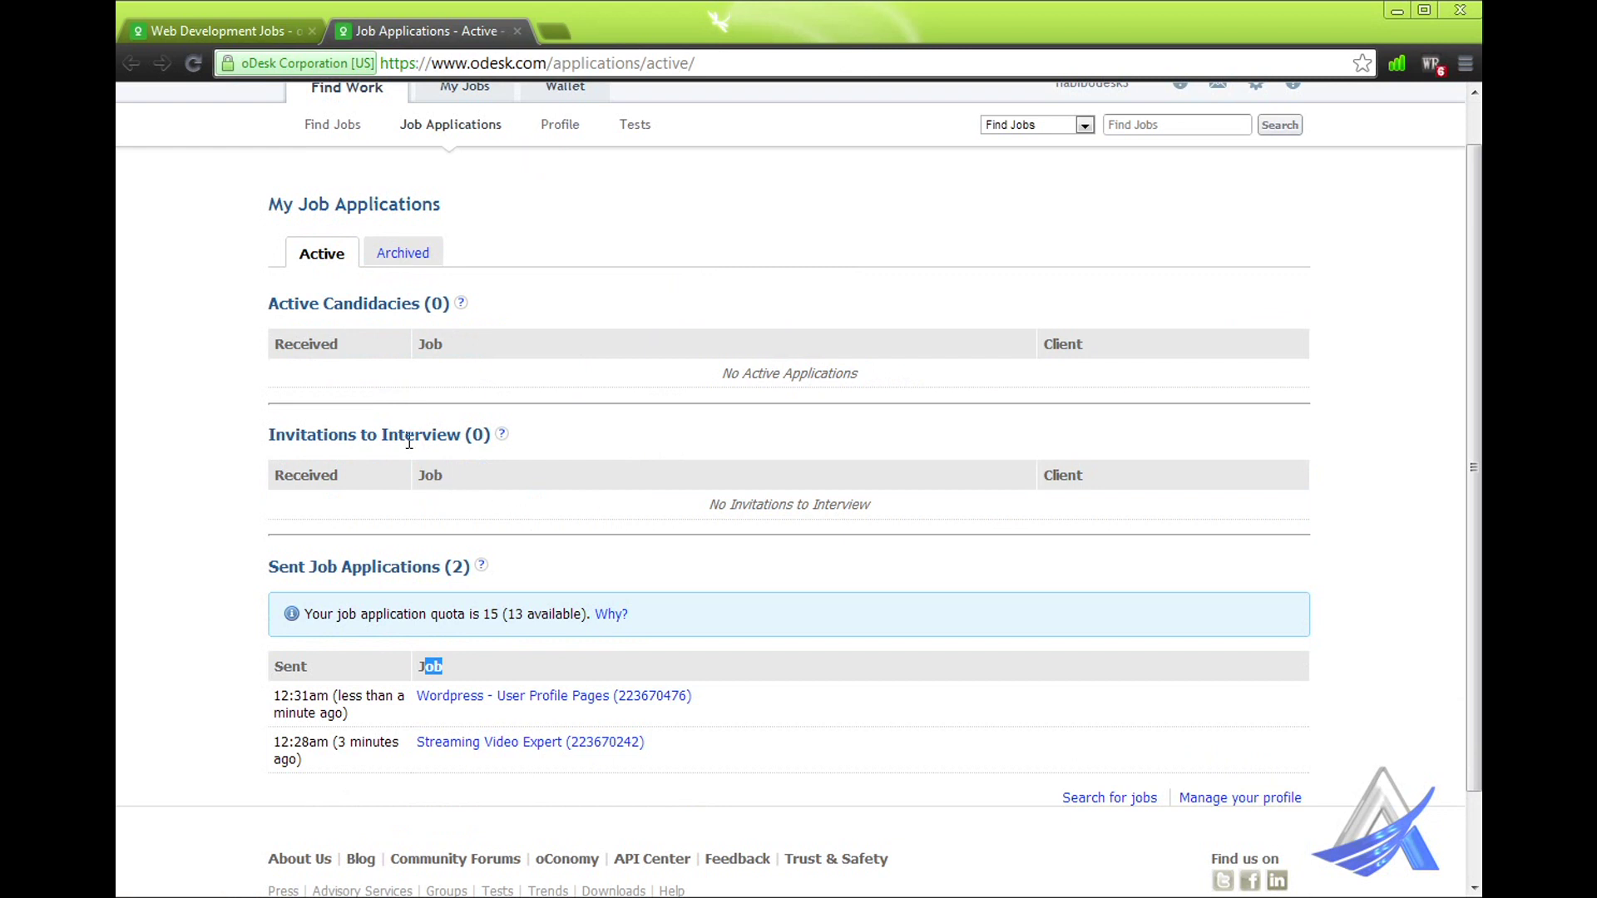
# - Examine the Invitations to Interview section of the job applications page
pyautogui.moveTo(711, 506); pyautogui.dragTo(926, 499)
pyautogui.click(820, 507)
pyautogui.moveTo(708, 507); pyautogui.dragTo(845, 507)
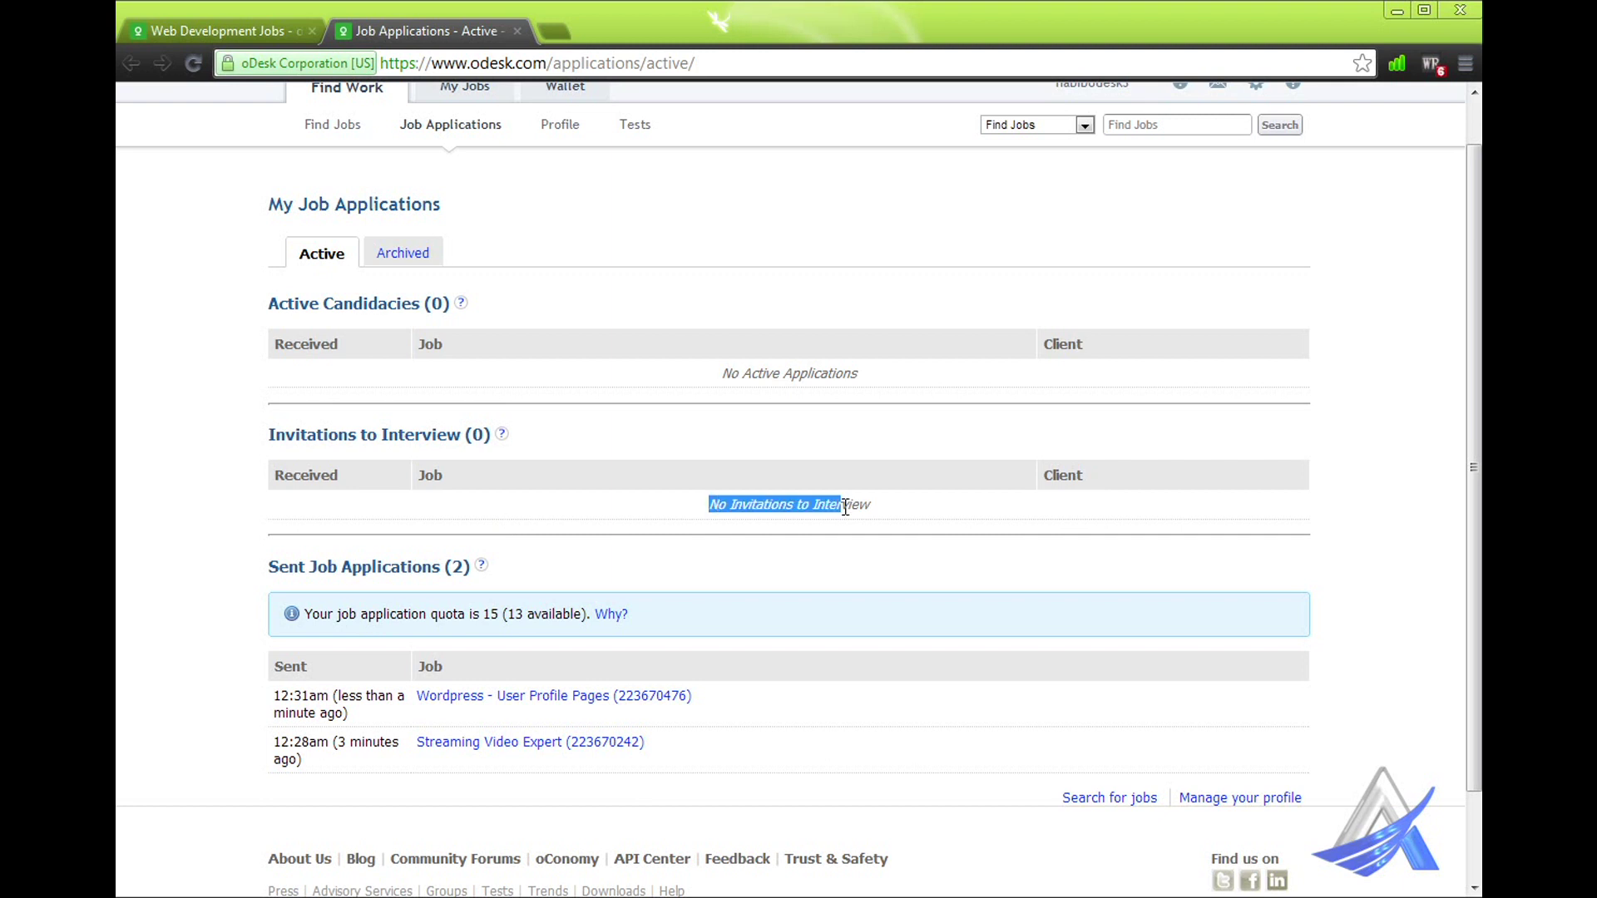
pyautogui.click(845, 506)
pyautogui.moveTo(712, 510); pyautogui.dragTo(909, 510)
pyautogui.click(846, 511)
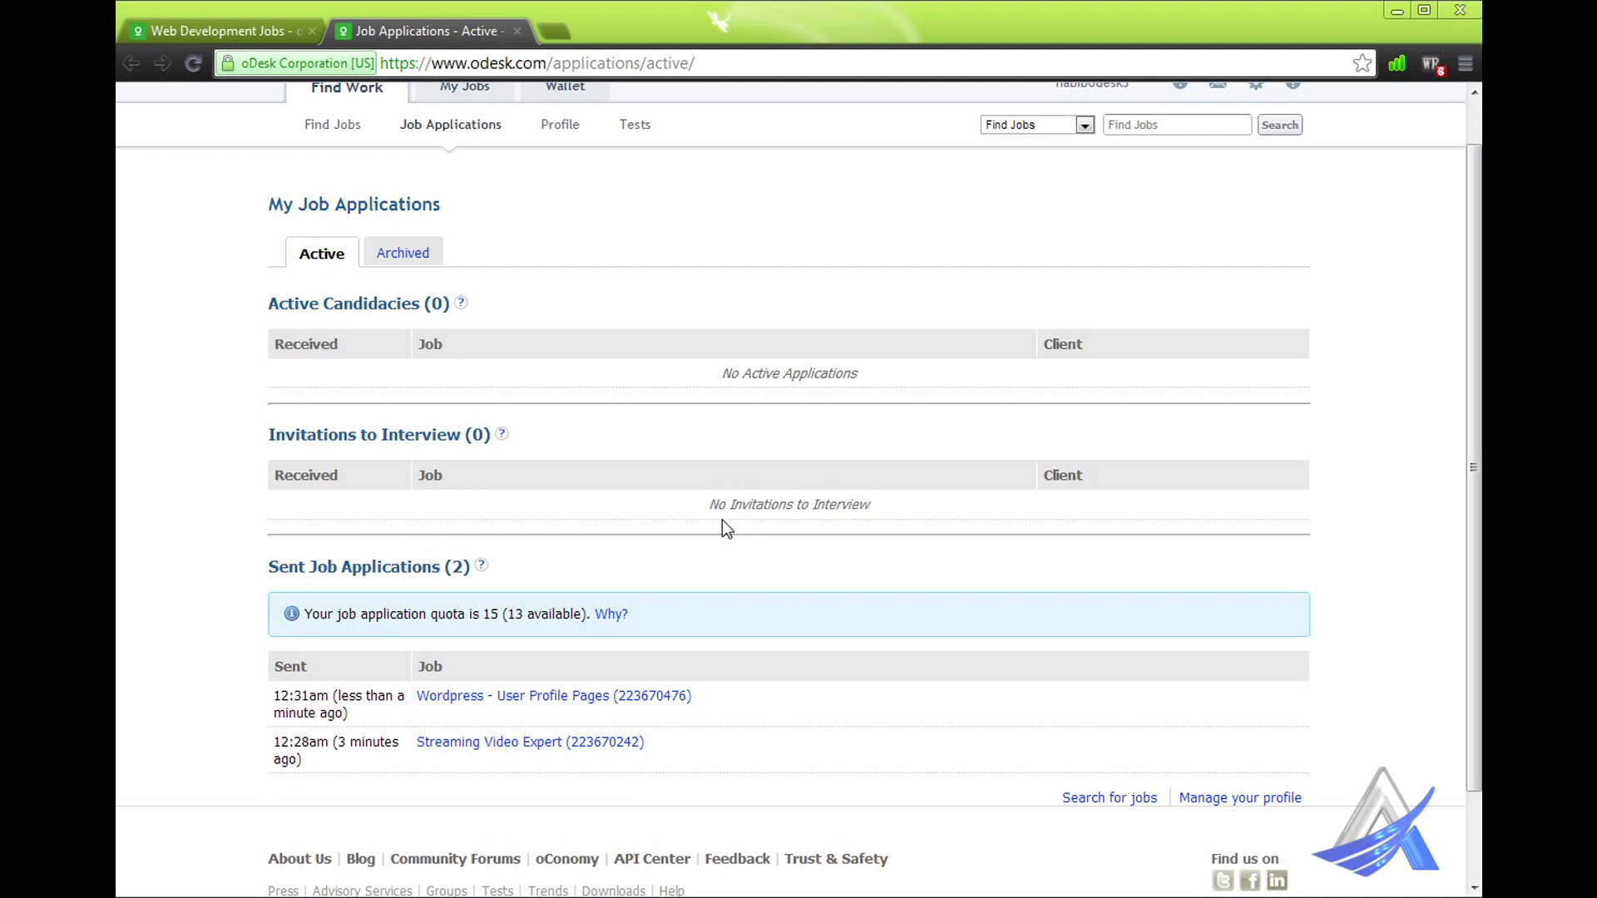
pyautogui.moveTo(711, 504); pyautogui.dragTo(915, 509)
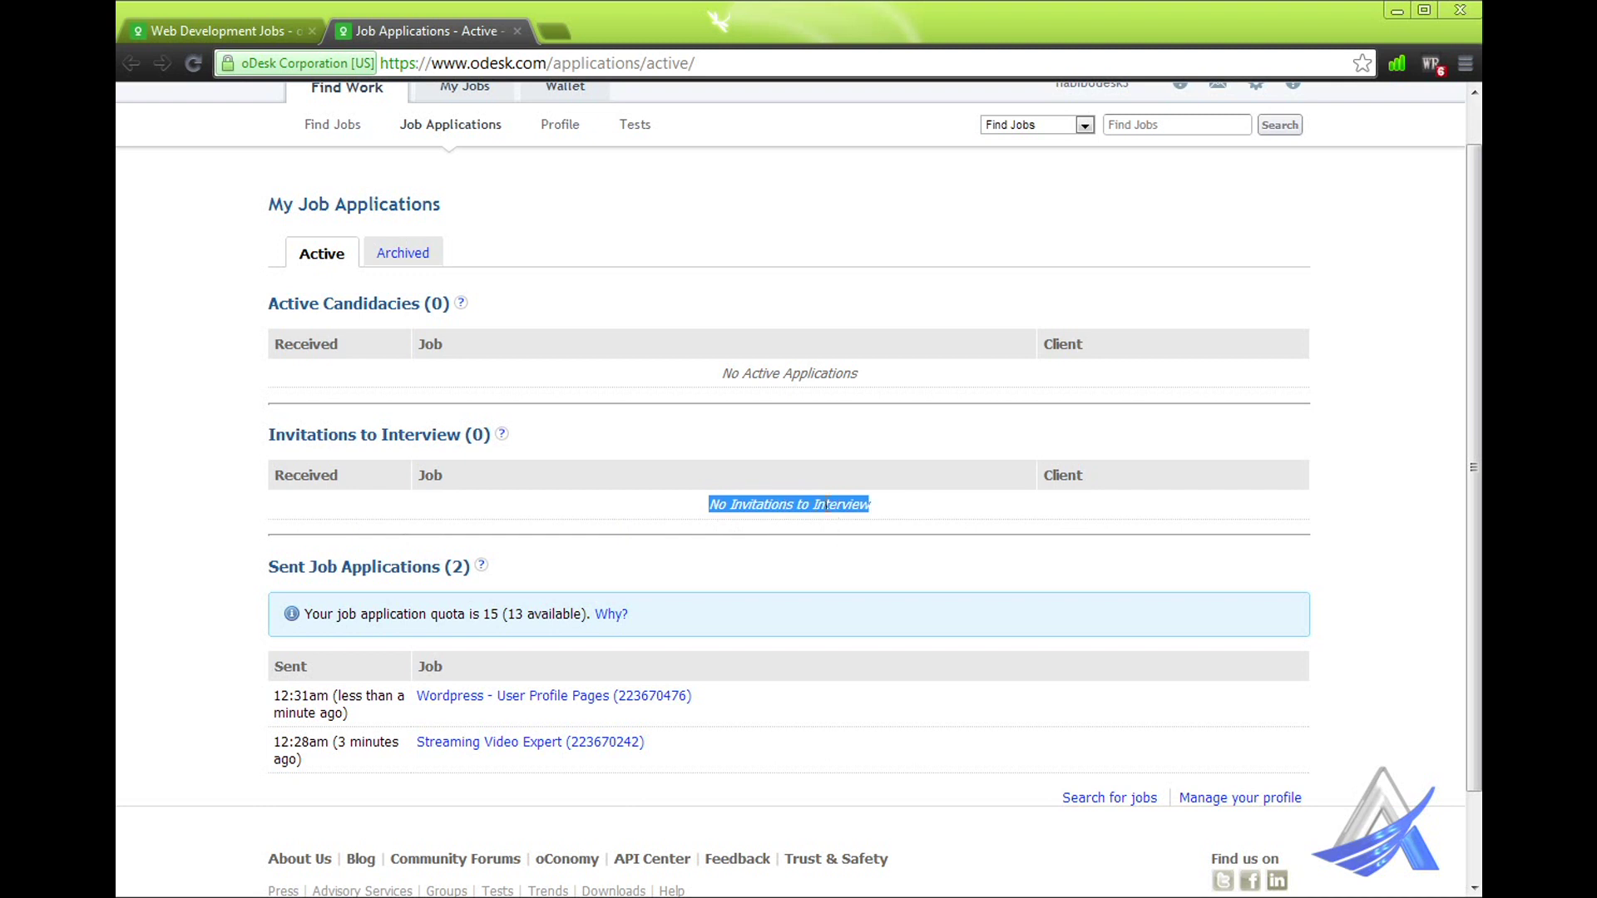
# - Examine the Active Candidacies section of the job applications page
pyautogui.moveTo(721, 373); pyautogui.dragTo(862, 375)
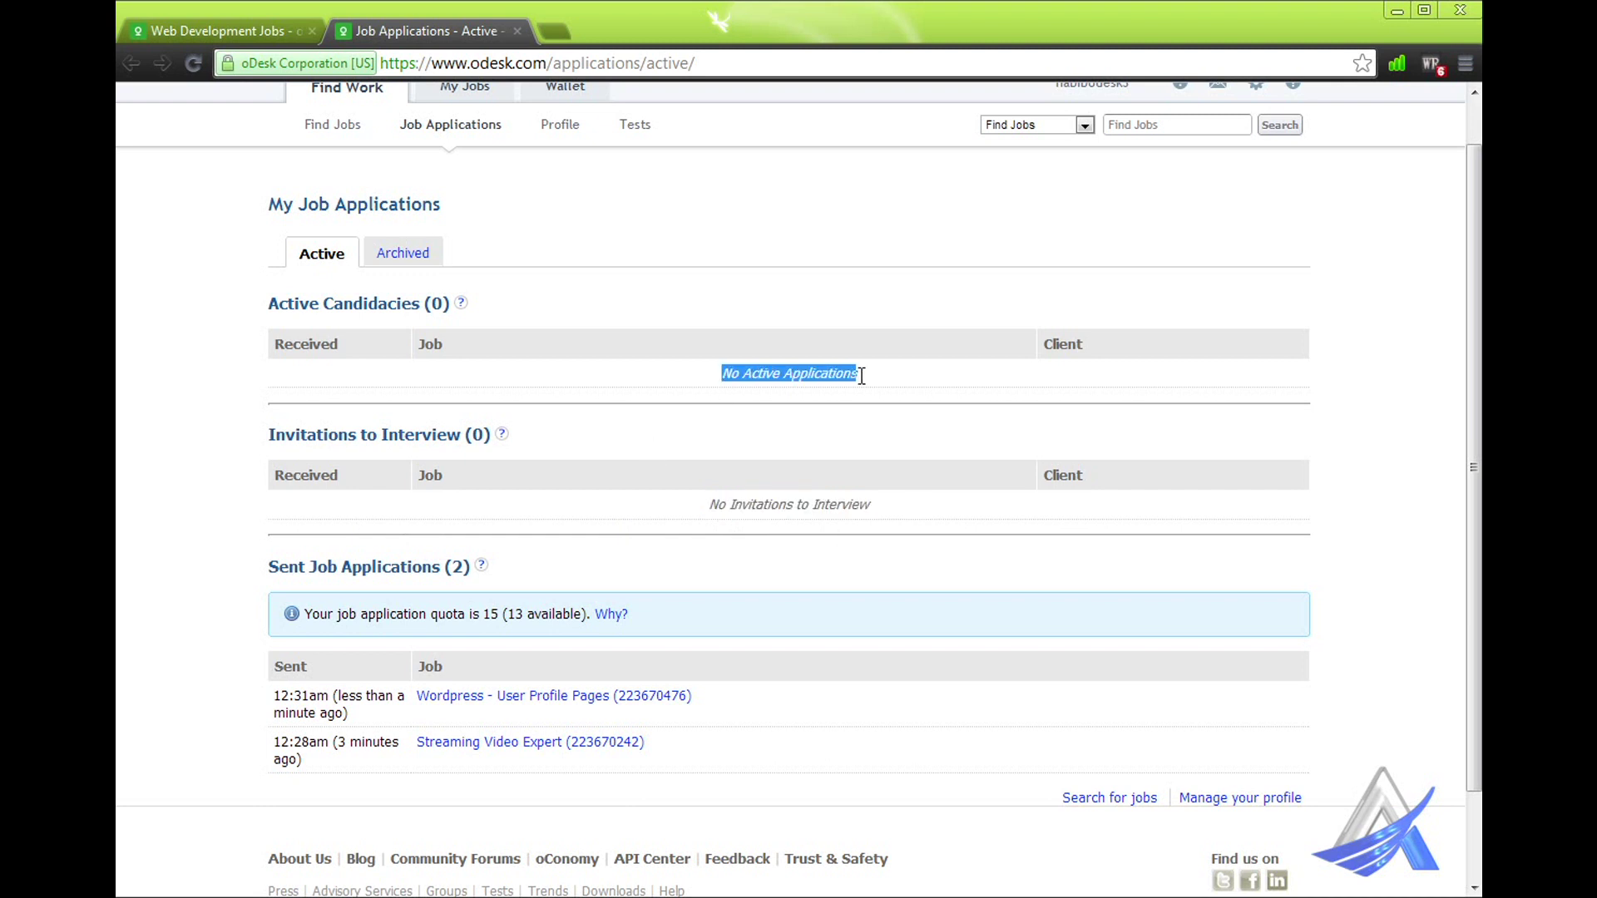
pyautogui.click(774, 387)
pyautogui.moveTo(266, 305); pyautogui.dragTo(423, 302)
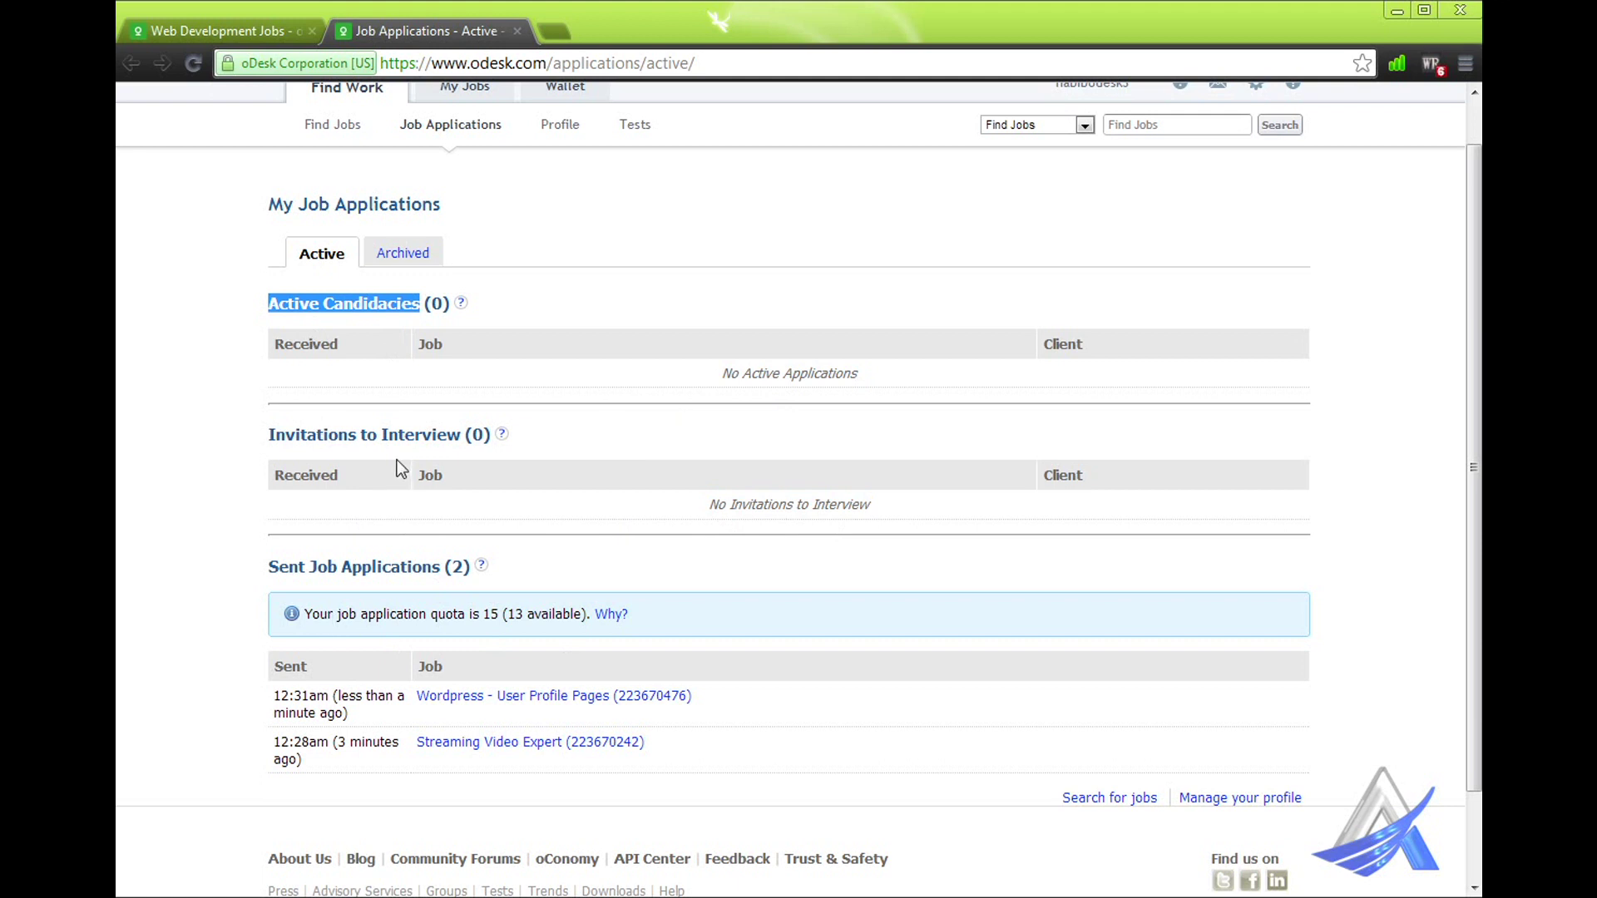
pyautogui.click(364, 308)
pyautogui.doubleClick(362, 306)
pyautogui.moveTo(730, 375); pyautogui.dragTo(783, 376)
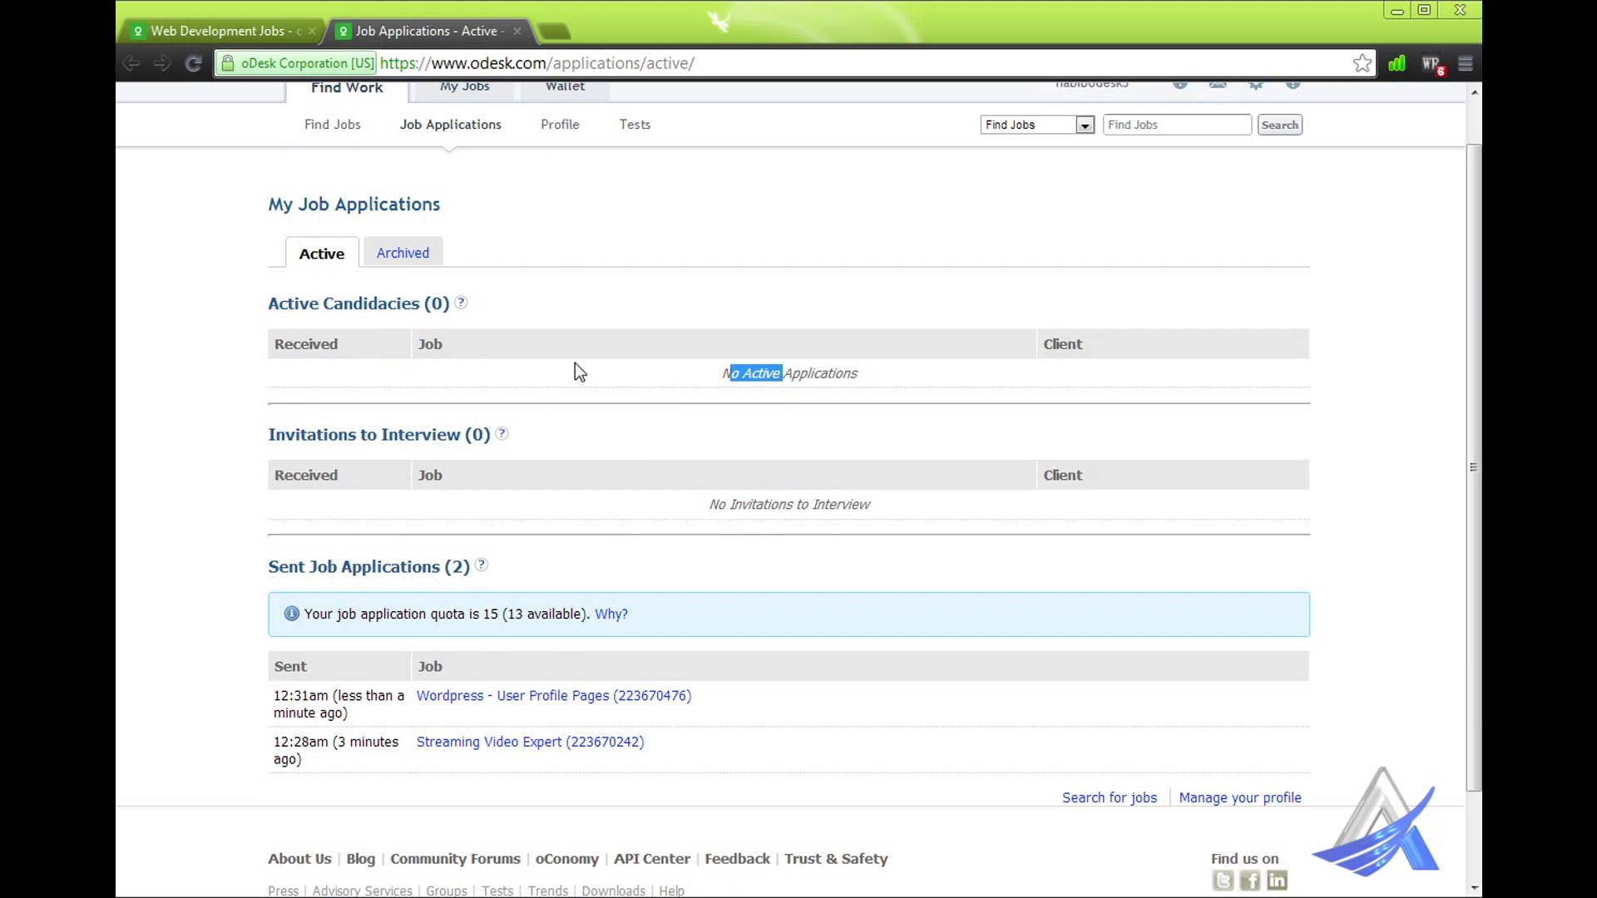
pyautogui.scroll(1, 526, 405)
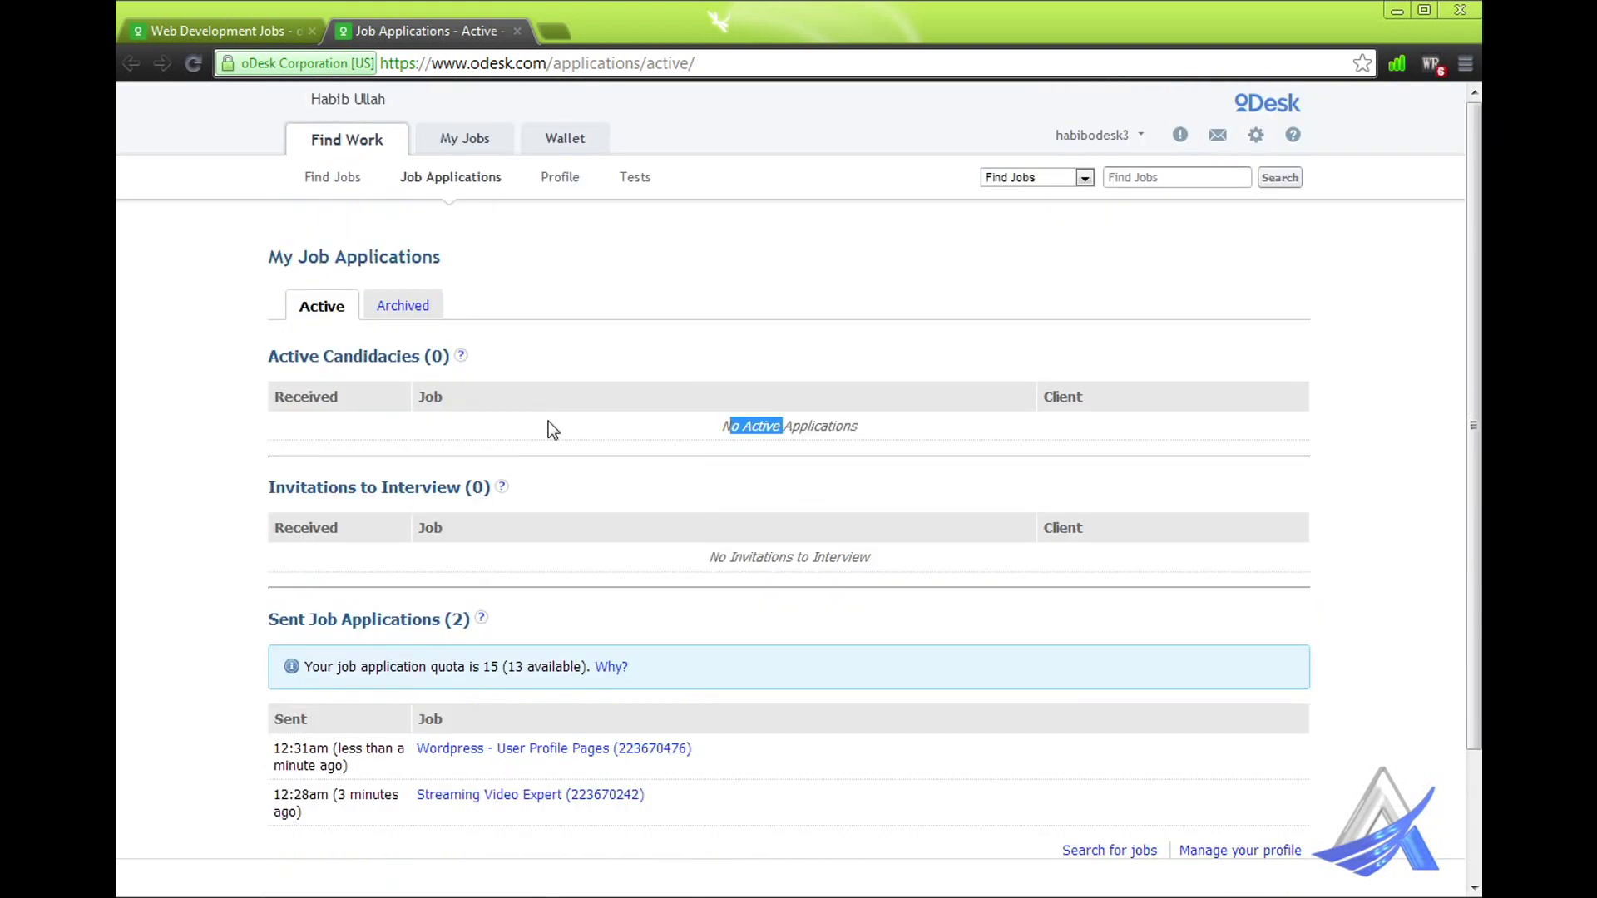
# - View the archived job applications, then return to the active ones and check the sent list
pyautogui.click(409, 309)
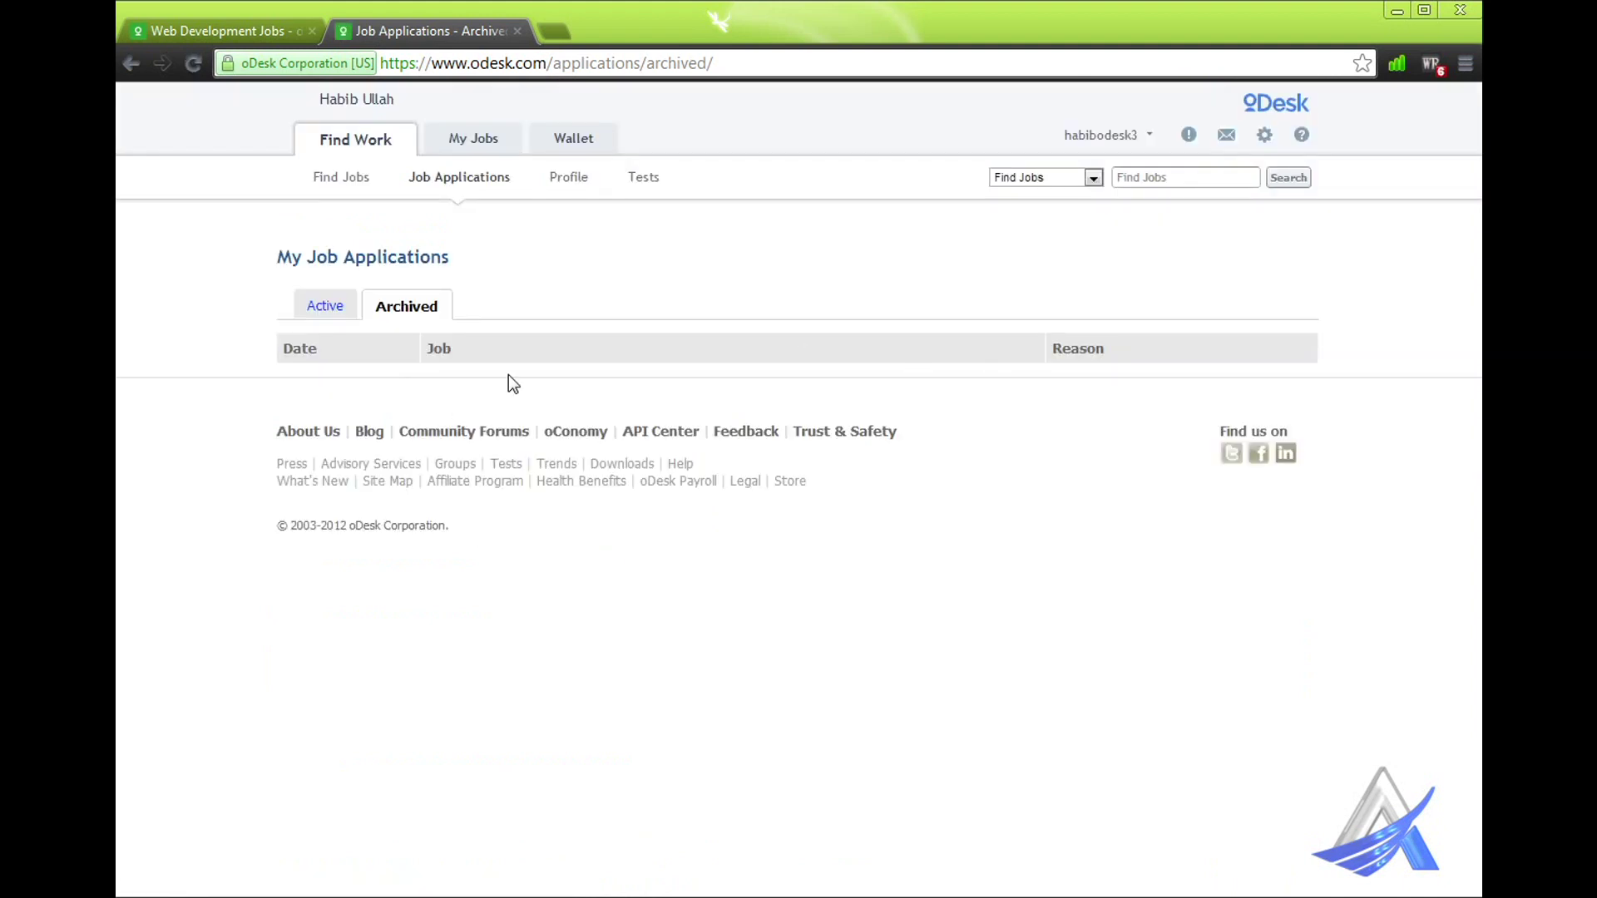
pyautogui.click(331, 314)
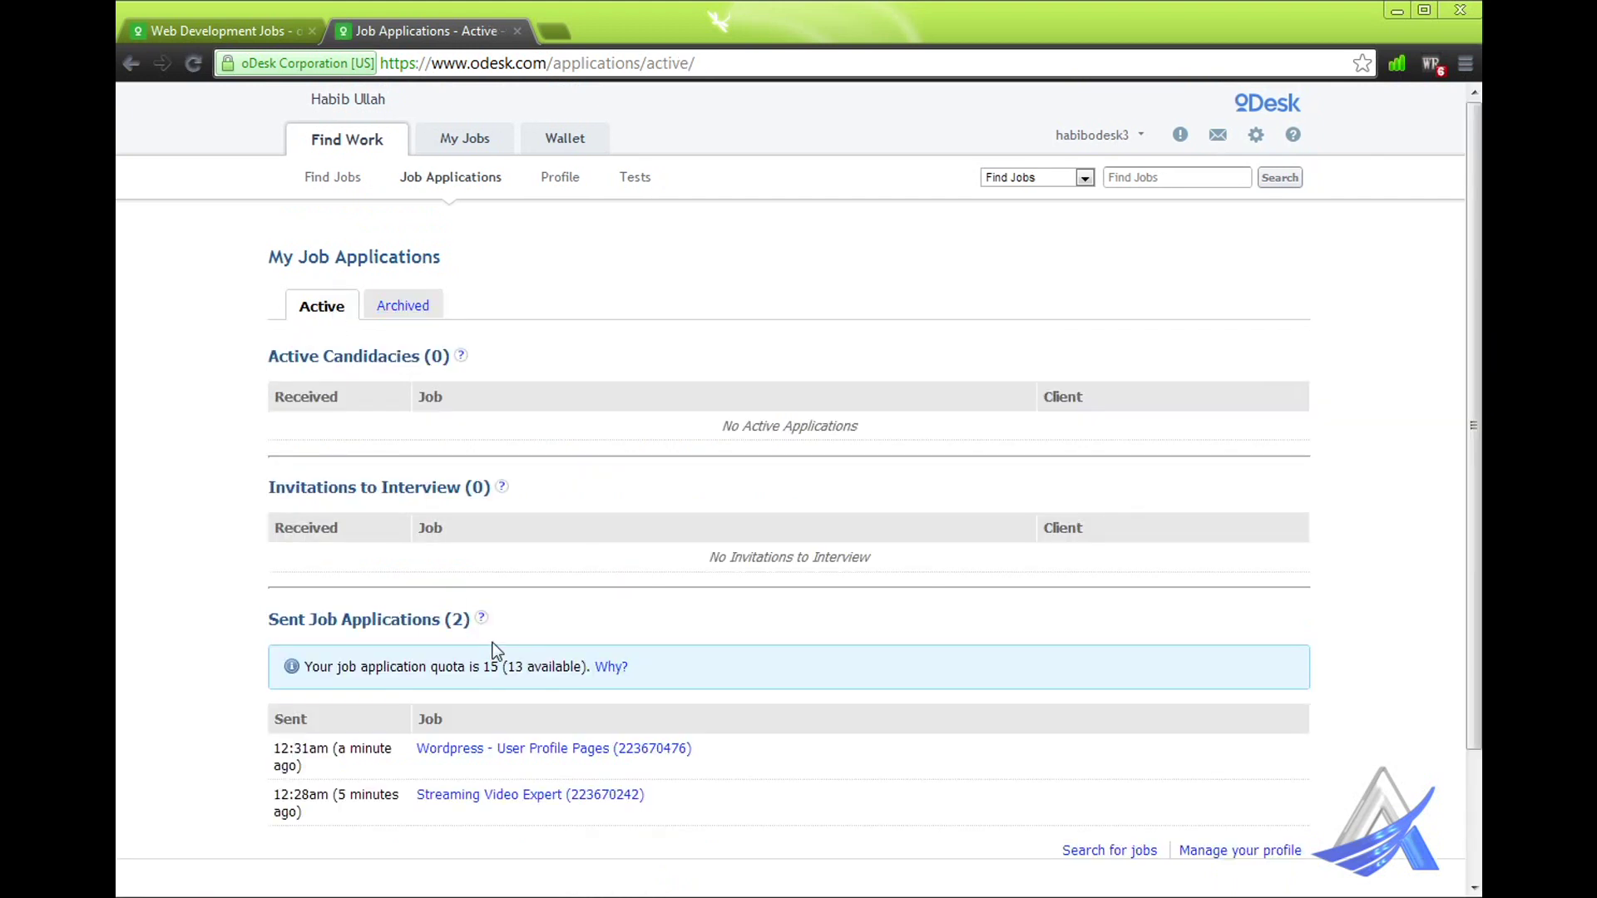
pyautogui.scroll(-3, 517, 551)
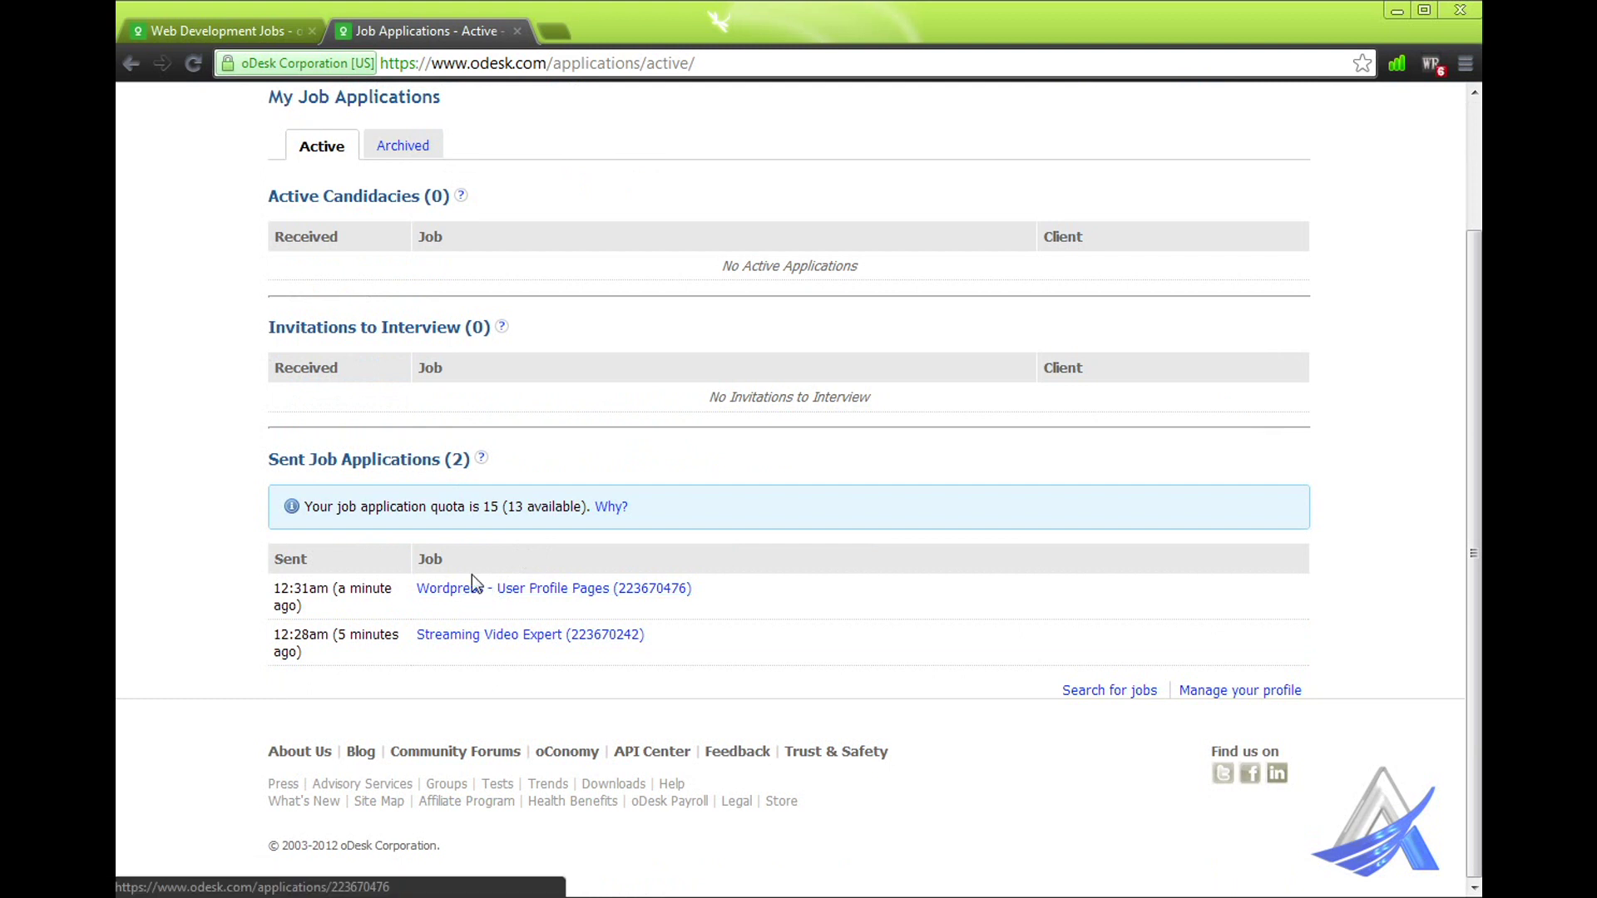
# - Open the Wordpress - User Profile Pages and Streaming Video Expert sent applications, each in its own new tab
pyautogui.rightClick(510, 593)
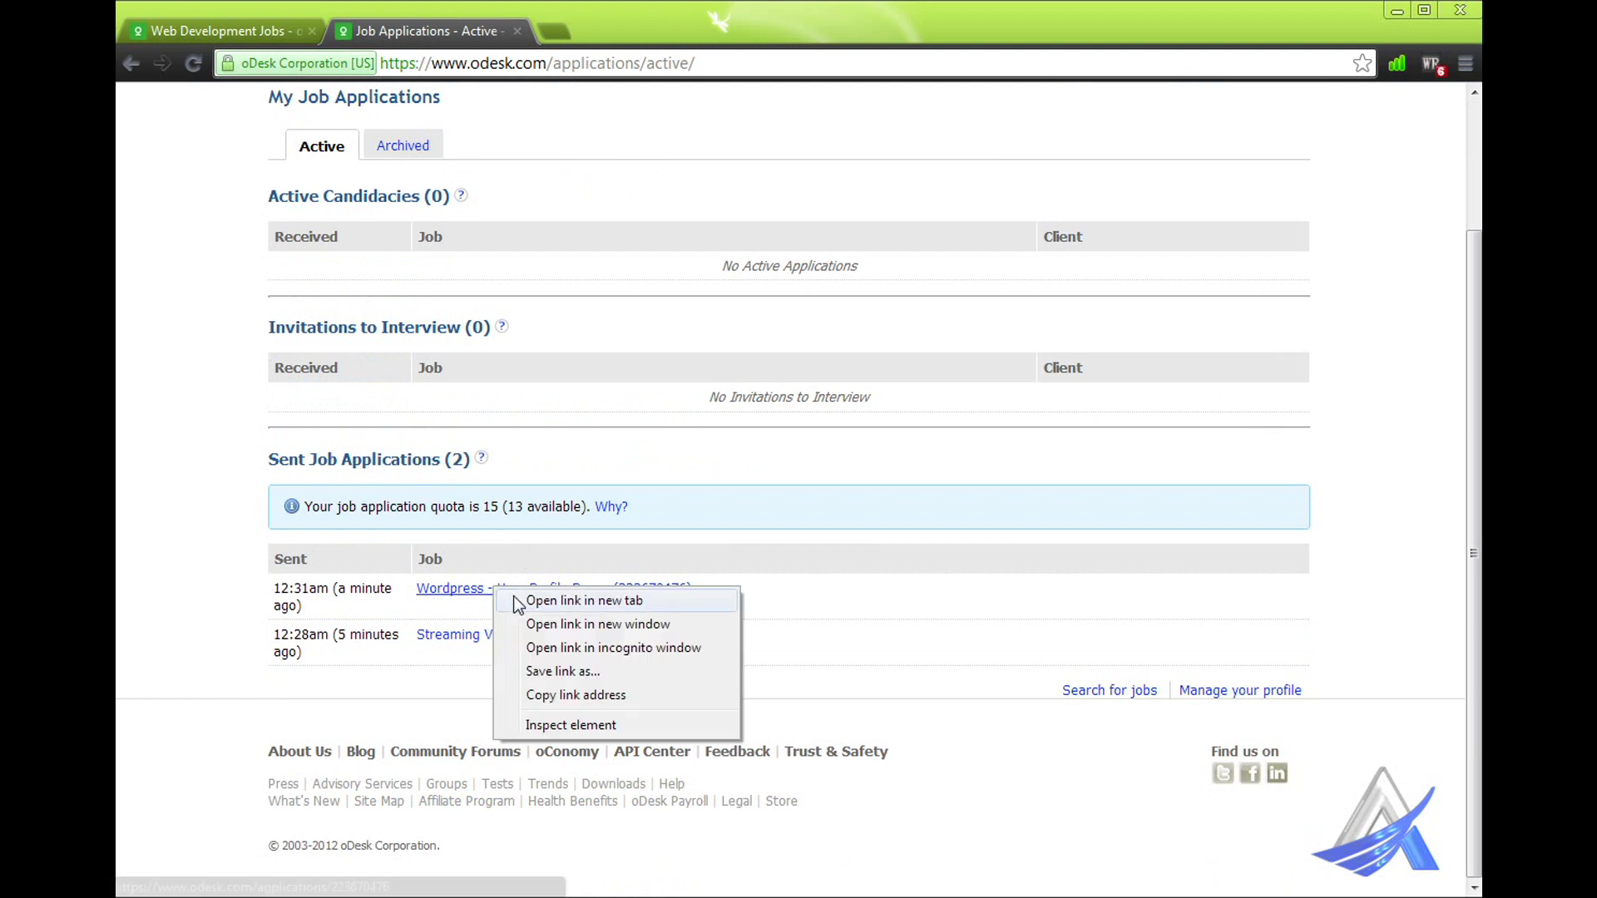
pyautogui.click(449, 612)
pyautogui.rightClick(557, 598)
pyautogui.click(562, 606)
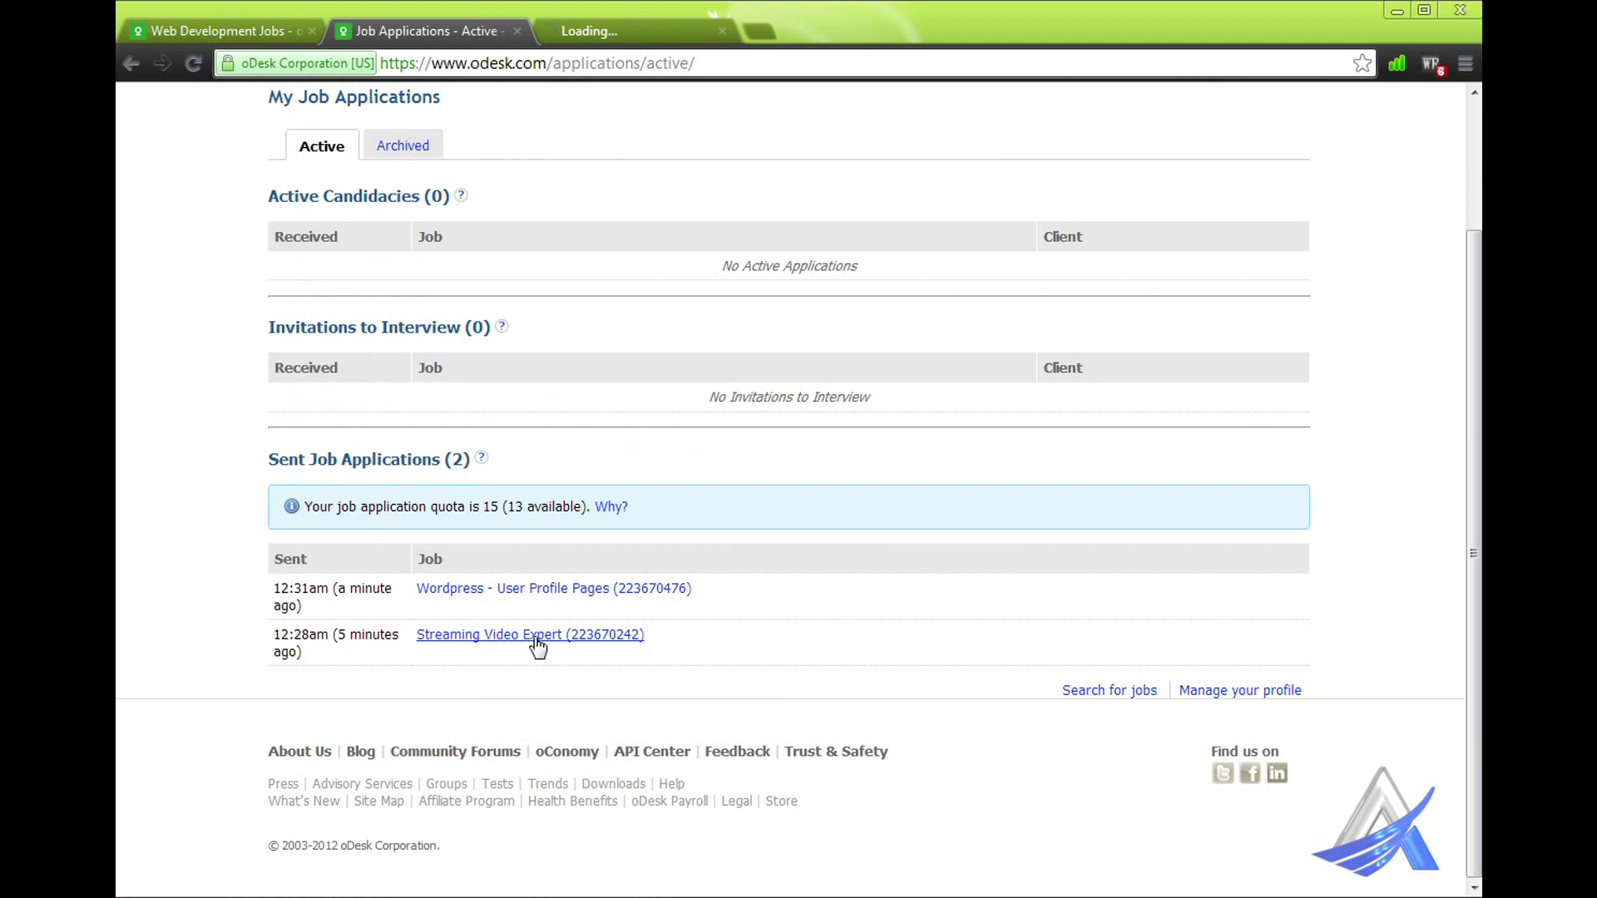
pyautogui.rightClick(526, 641)
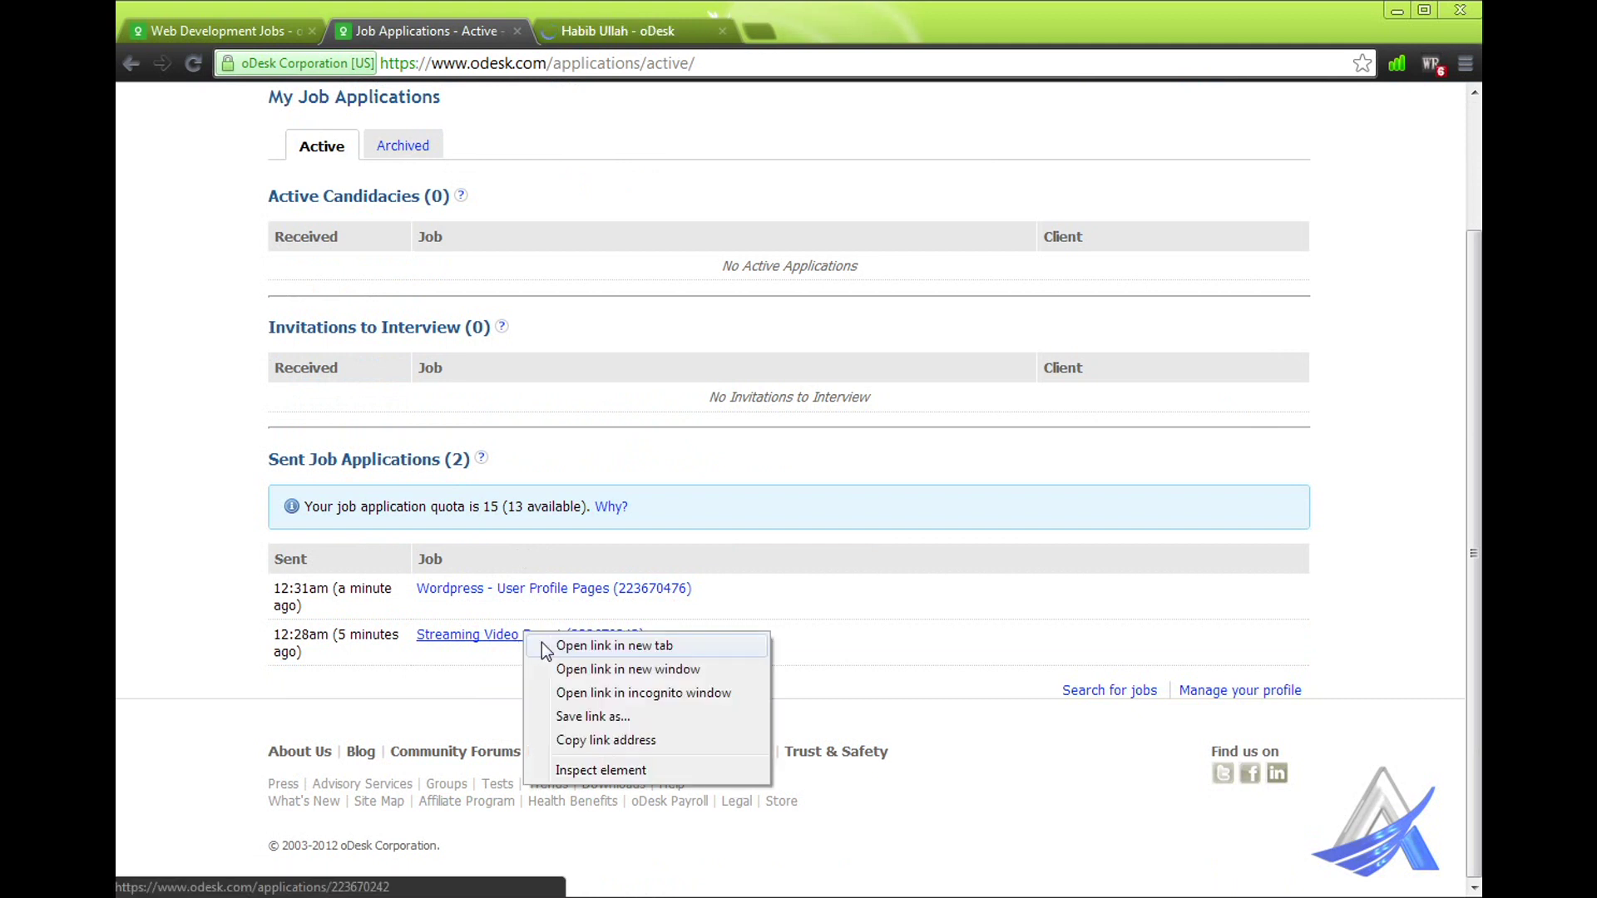
pyautogui.click(553, 652)
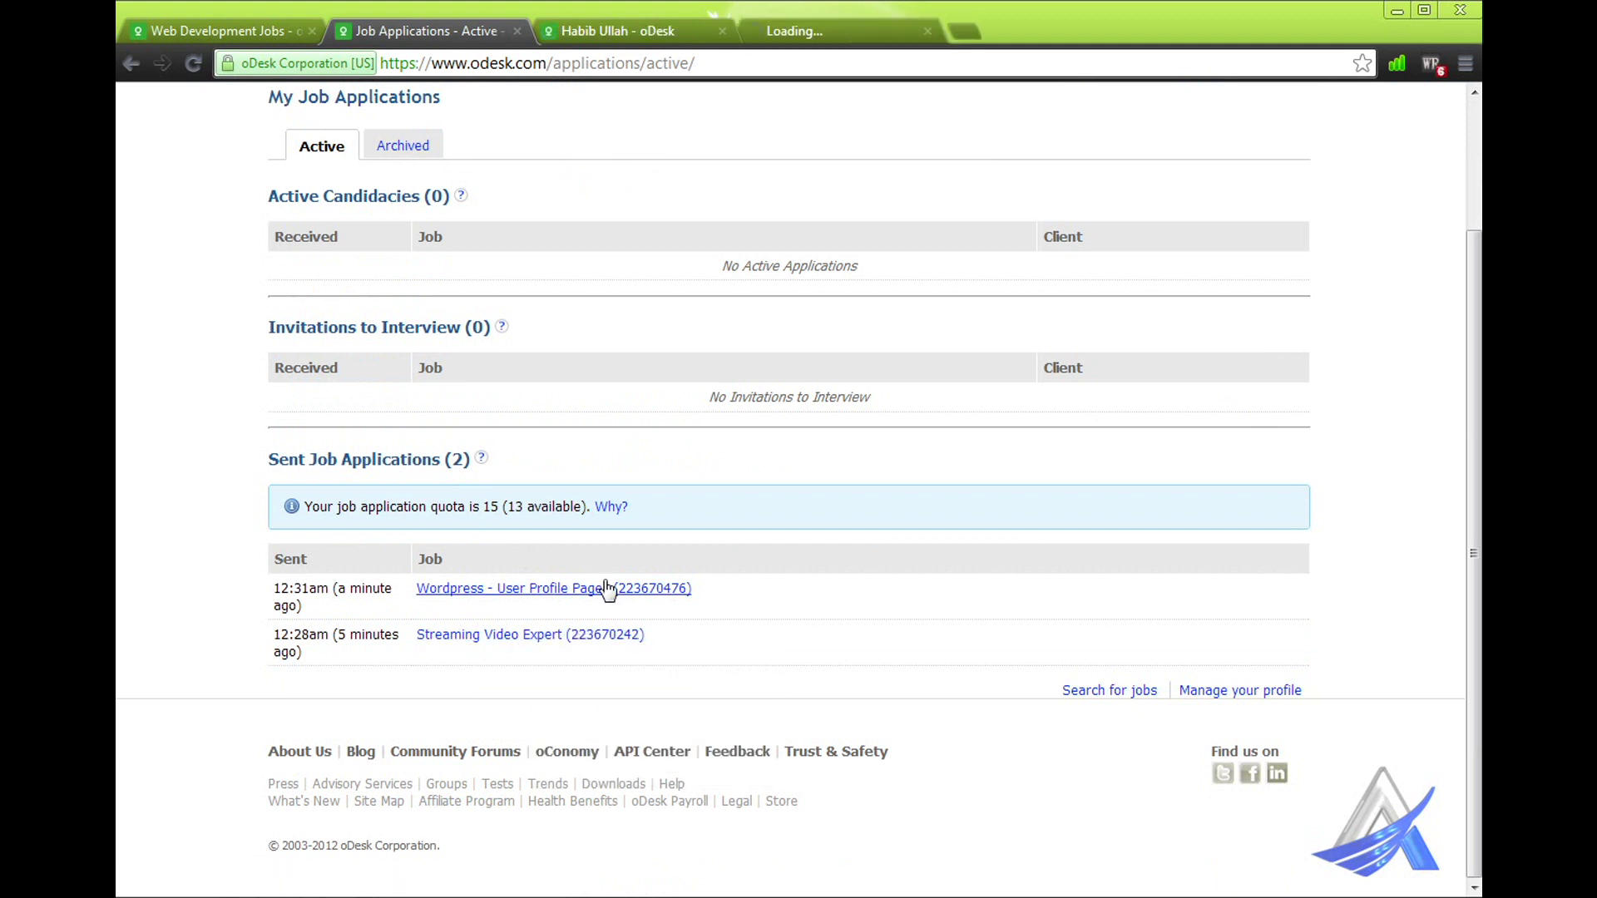
# - Examine the budget, cover letter and job activity in the Wordpress - User Profile Pages application
pyautogui.click(621, 37)
pyautogui.scroll(-3, 582, 566)
pyautogui.scroll(3, 580, 569)
pyautogui.moveTo(453, 384); pyautogui.dragTo(499, 383)
pyautogui.scroll(-3, 486, 571)
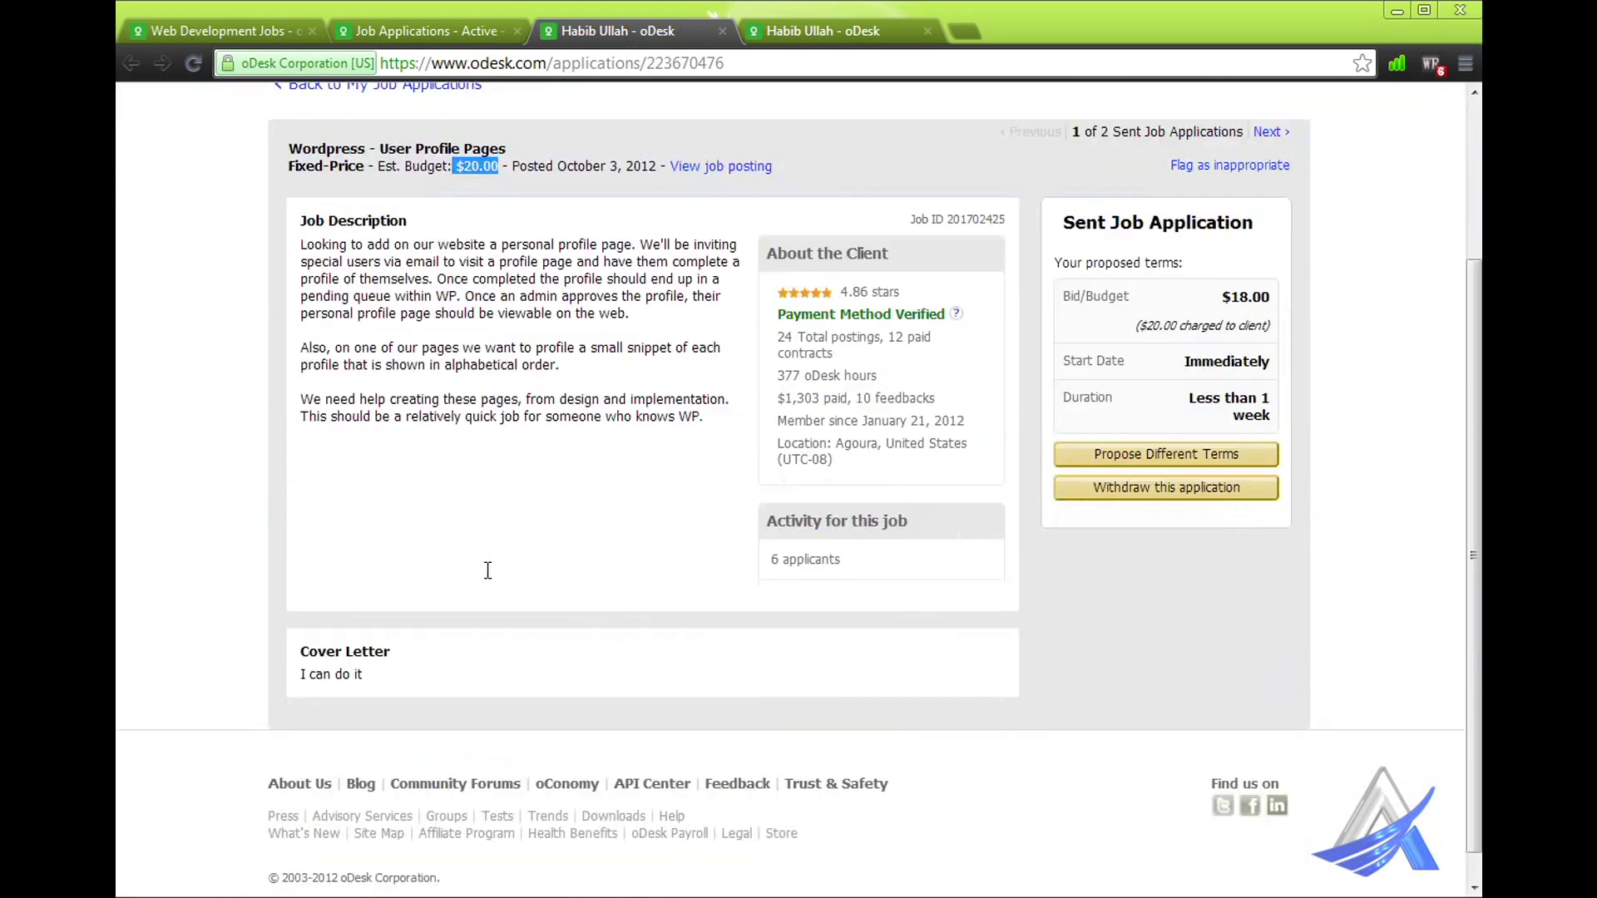
pyautogui.moveTo(301, 675); pyautogui.dragTo(376, 694)
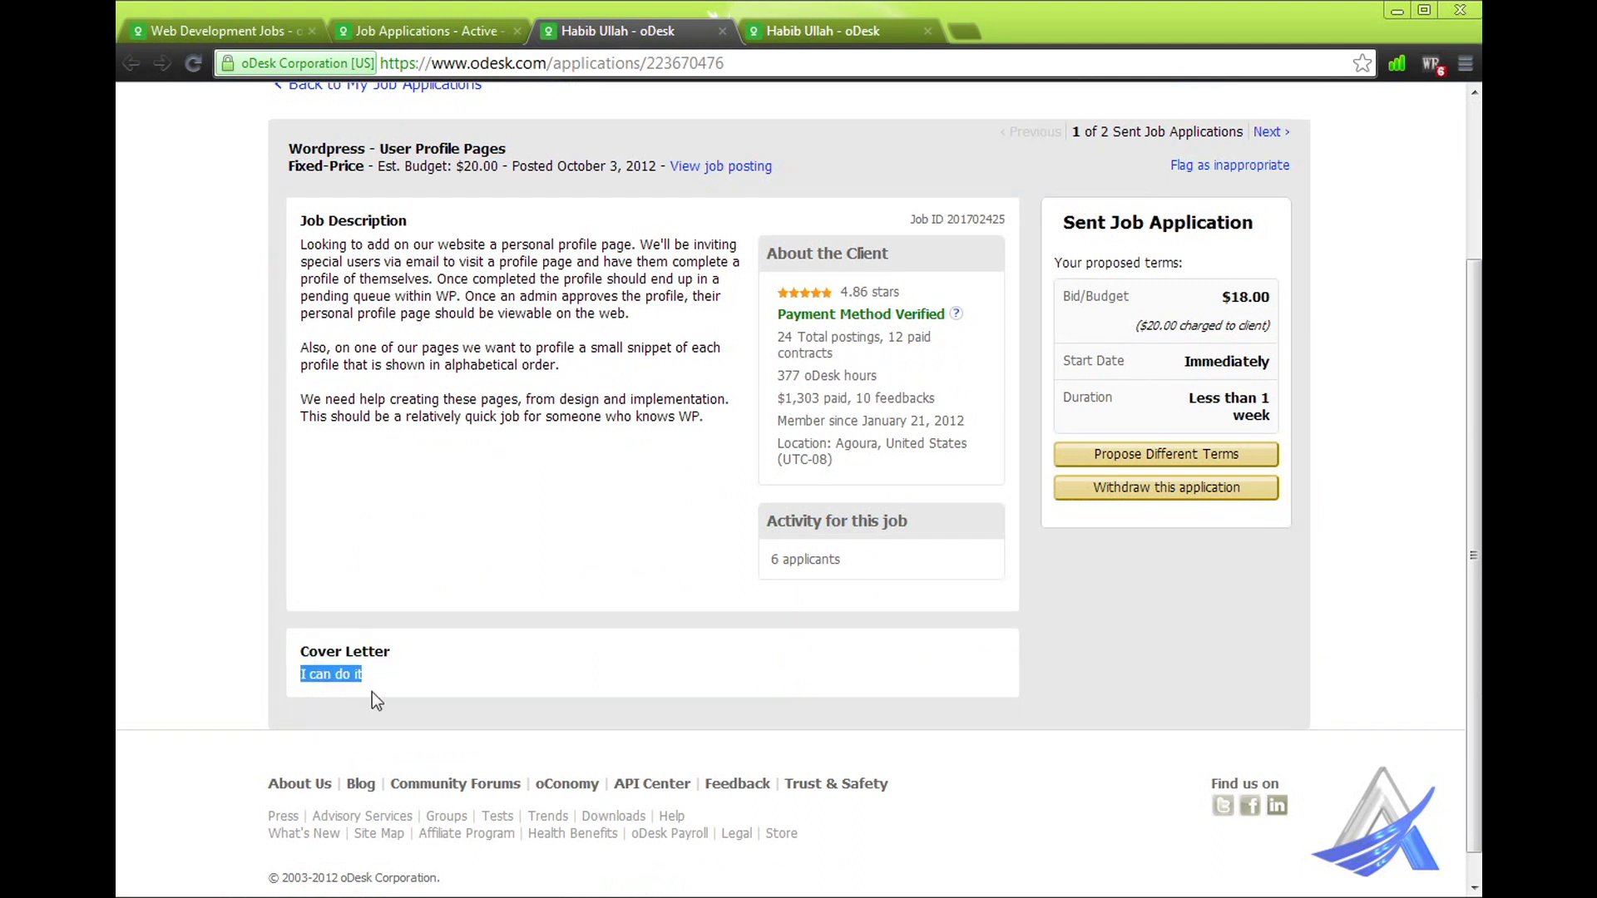
pyautogui.click(574, 580)
pyautogui.moveTo(774, 562); pyautogui.dragTo(829, 561)
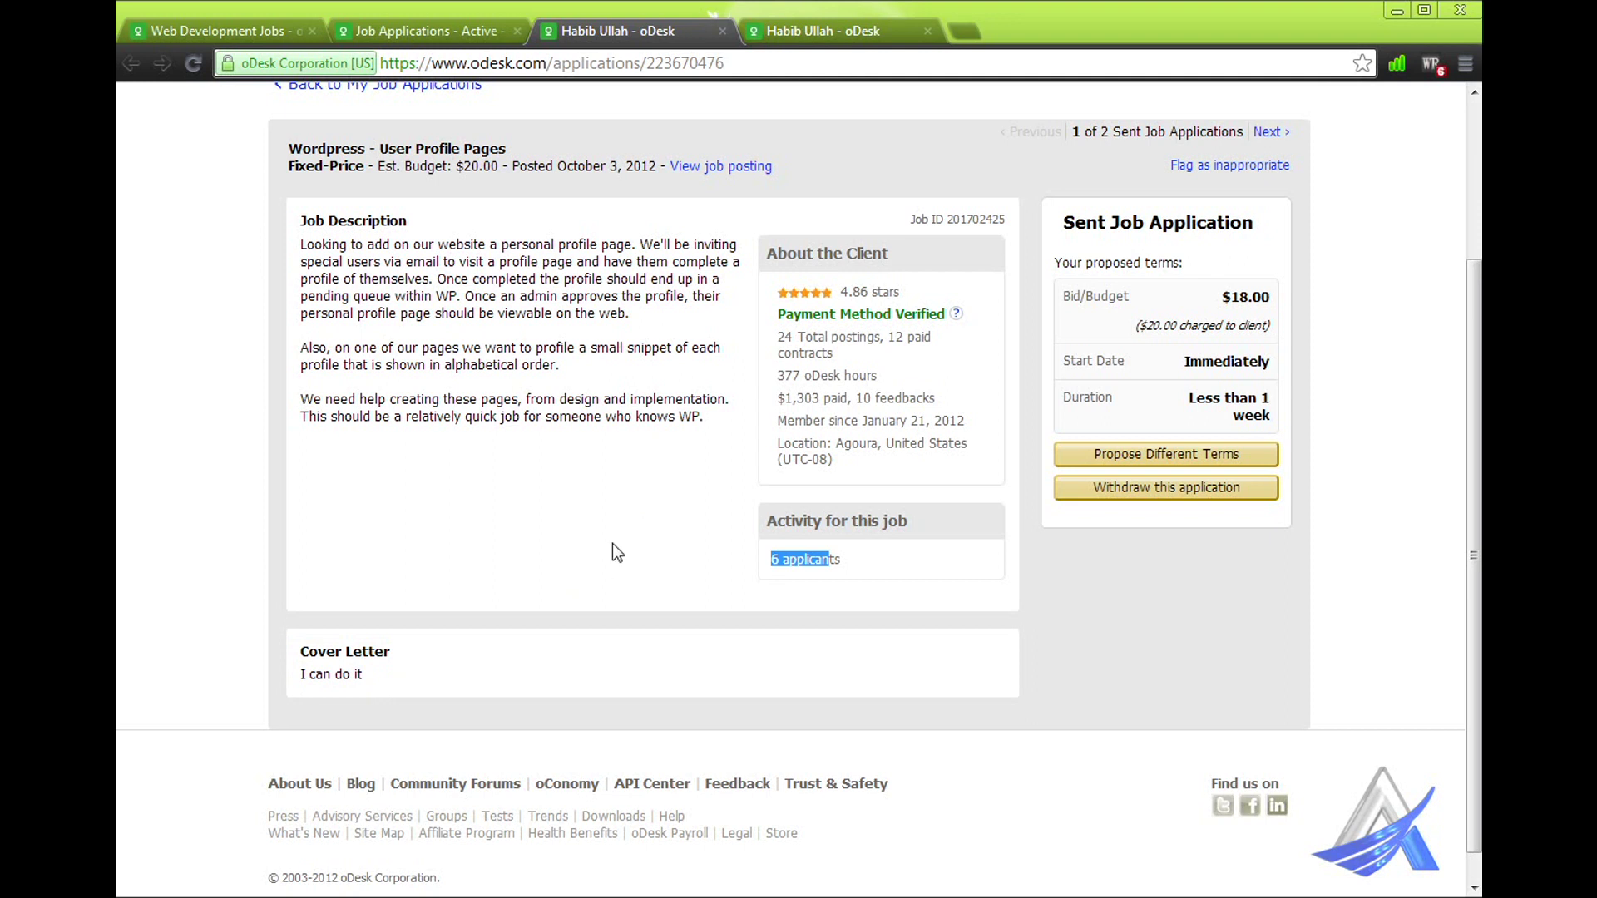
# - Review the job description and proposed bid of the Wordpress - User Profile Pages application
pyautogui.scroll(1, 575, 476)
pyautogui.click(585, 527)
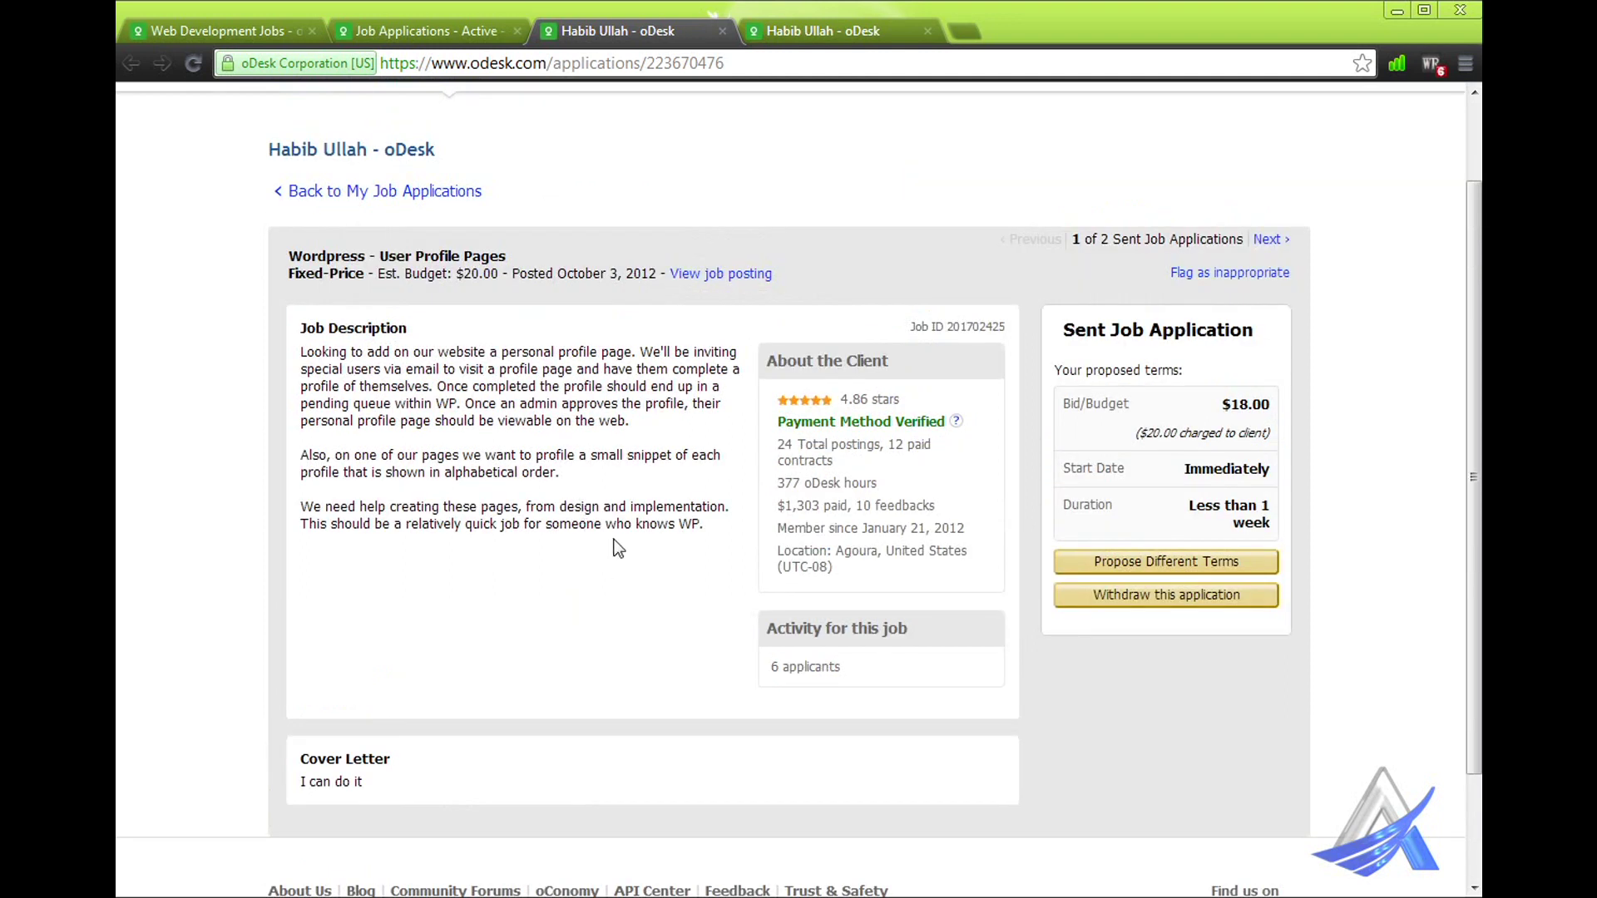
pyautogui.scroll(-2, 617, 548)
pyautogui.moveTo(1262, 264); pyautogui.dragTo(1225, 268)
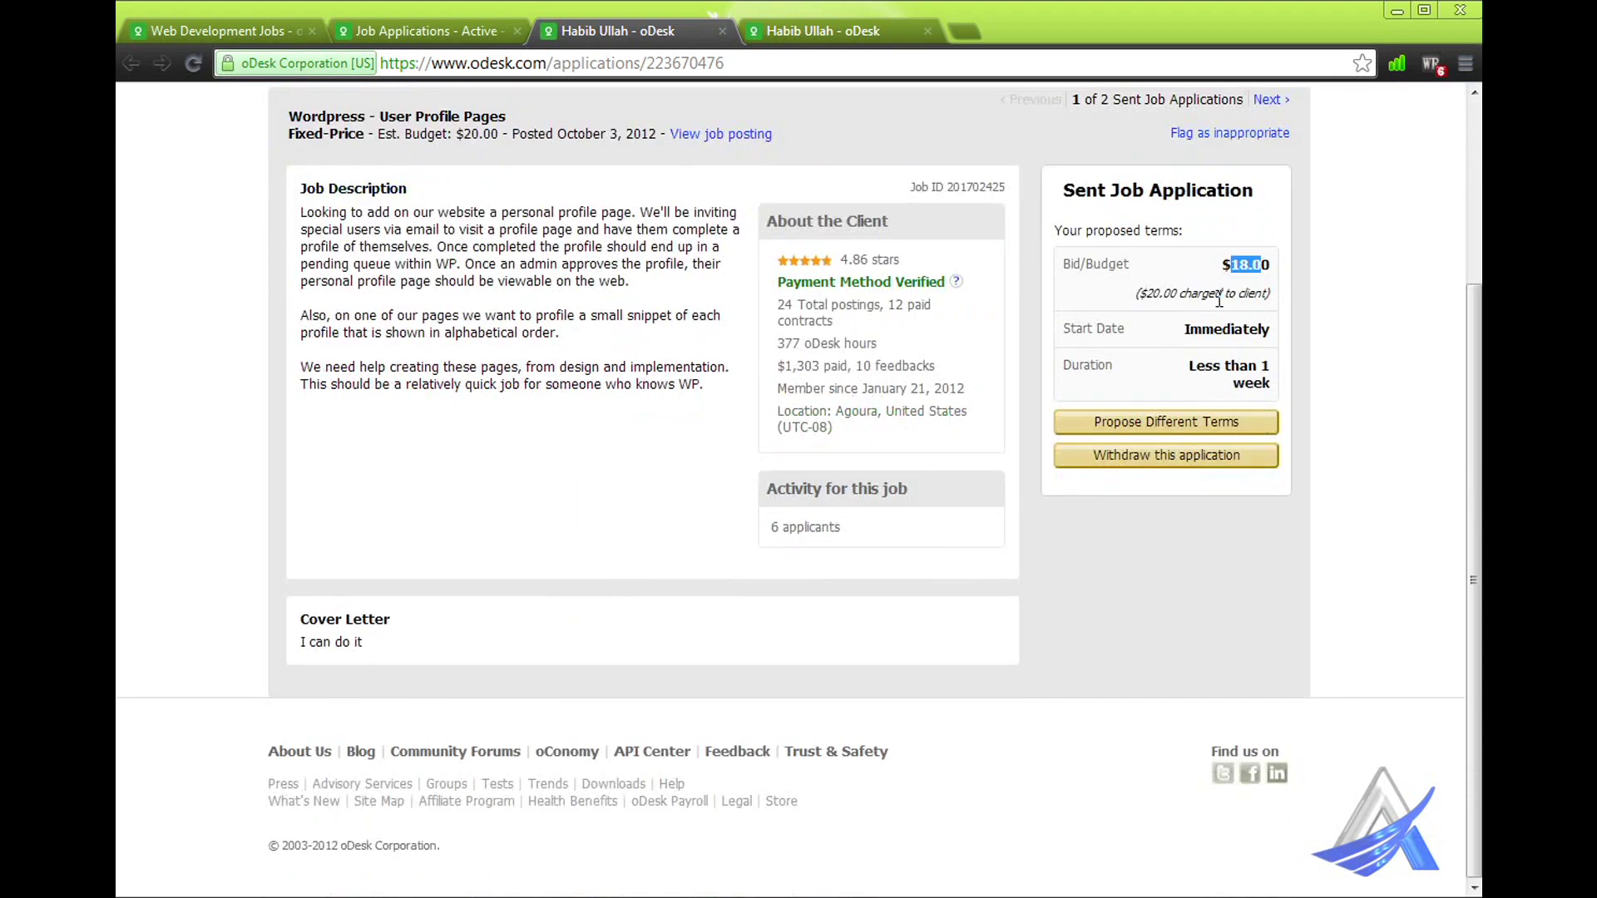
# - Review the bid, upfront payment and estimated duration fields for proposing different terms, then cancel the change
pyautogui.click(1129, 430)
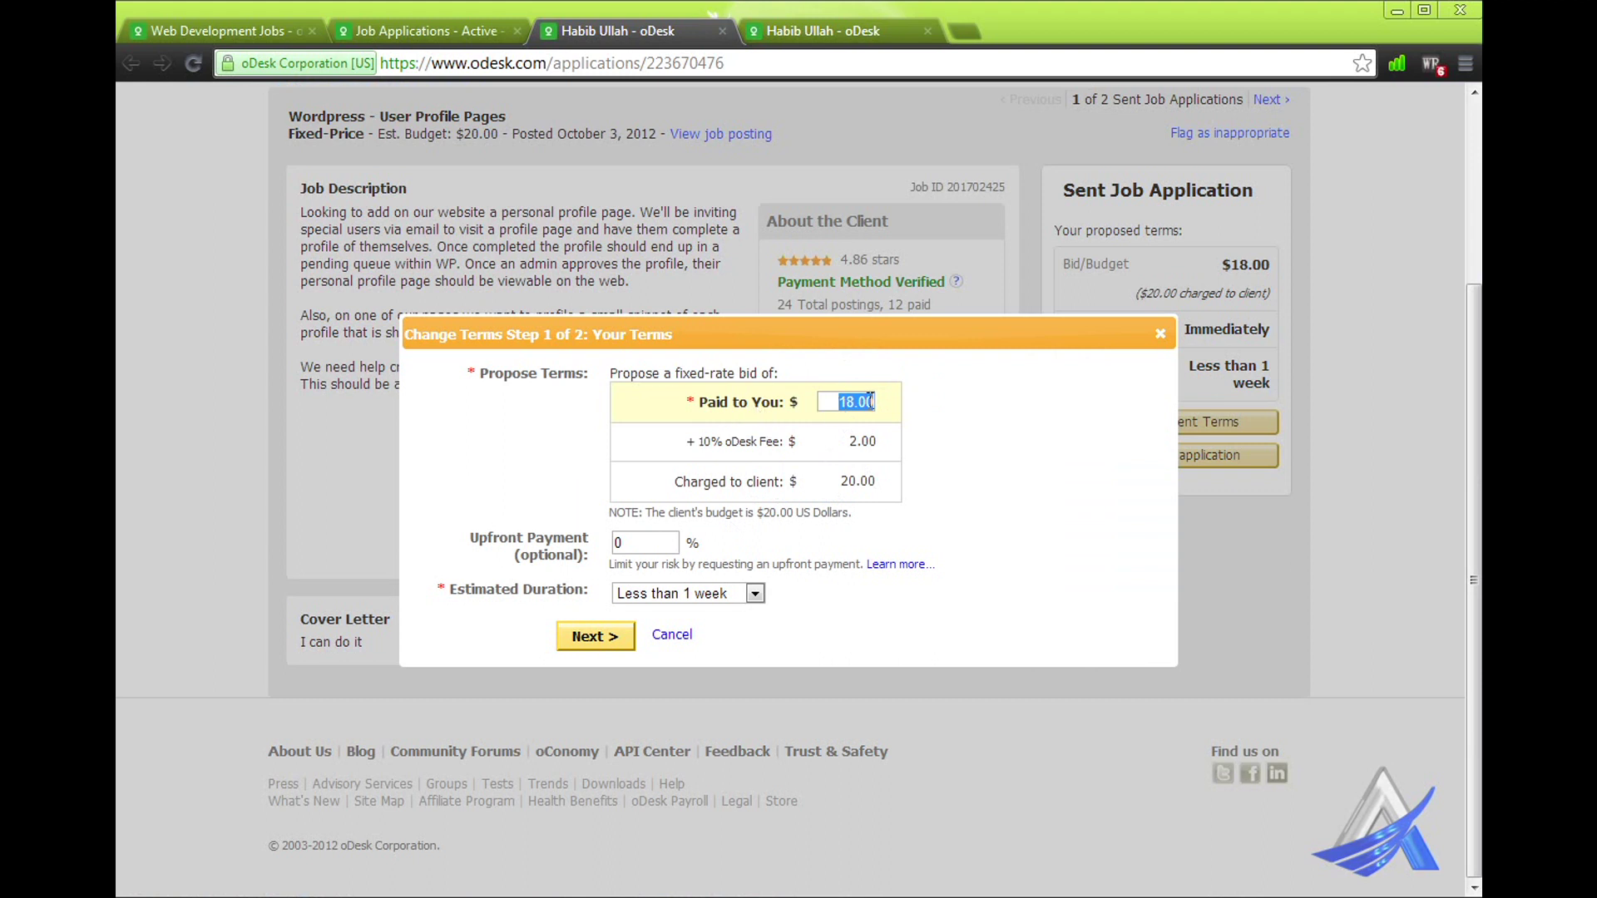
pyautogui.moveTo(840, 398); pyautogui.dragTo(889, 395)
pyautogui.click(577, 543)
pyautogui.click(681, 593)
pyautogui.click(869, 624)
pyautogui.click(672, 634)
# - Reread the cover letter text of the Wordpress - User Profile Pages application
pyautogui.moveTo(302, 647); pyautogui.dragTo(376, 642)
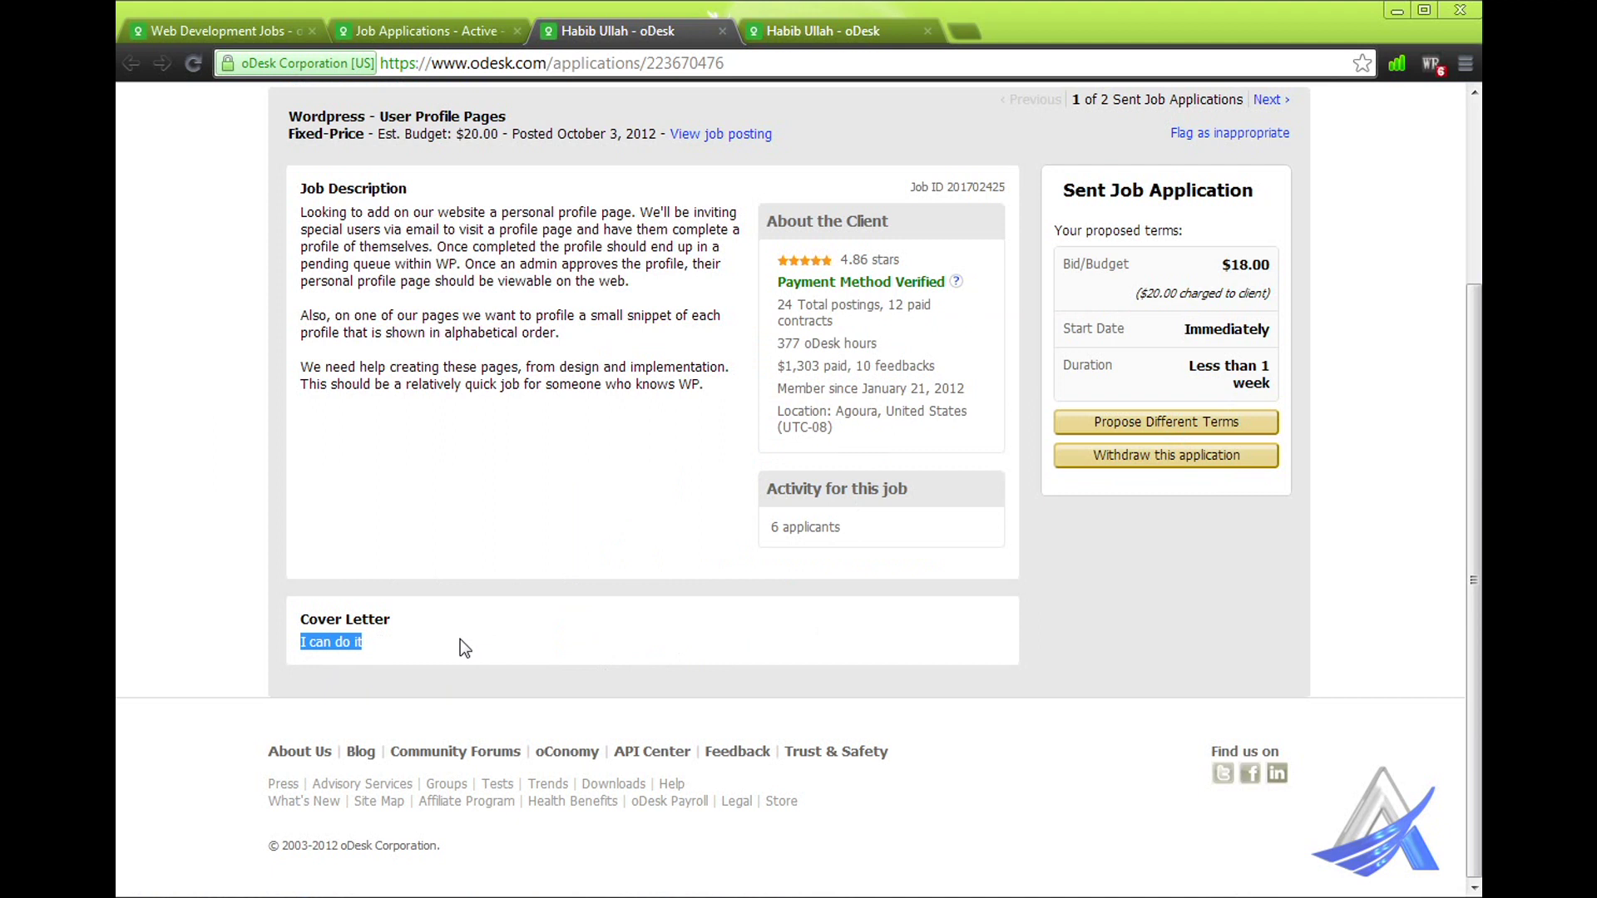
pyautogui.click(356, 648)
pyautogui.moveTo(306, 643); pyautogui.dragTo(368, 646)
# - Examine the applicants and interviews under Activity for this job in the Streaming Video Expert application
pyautogui.click(805, 30)
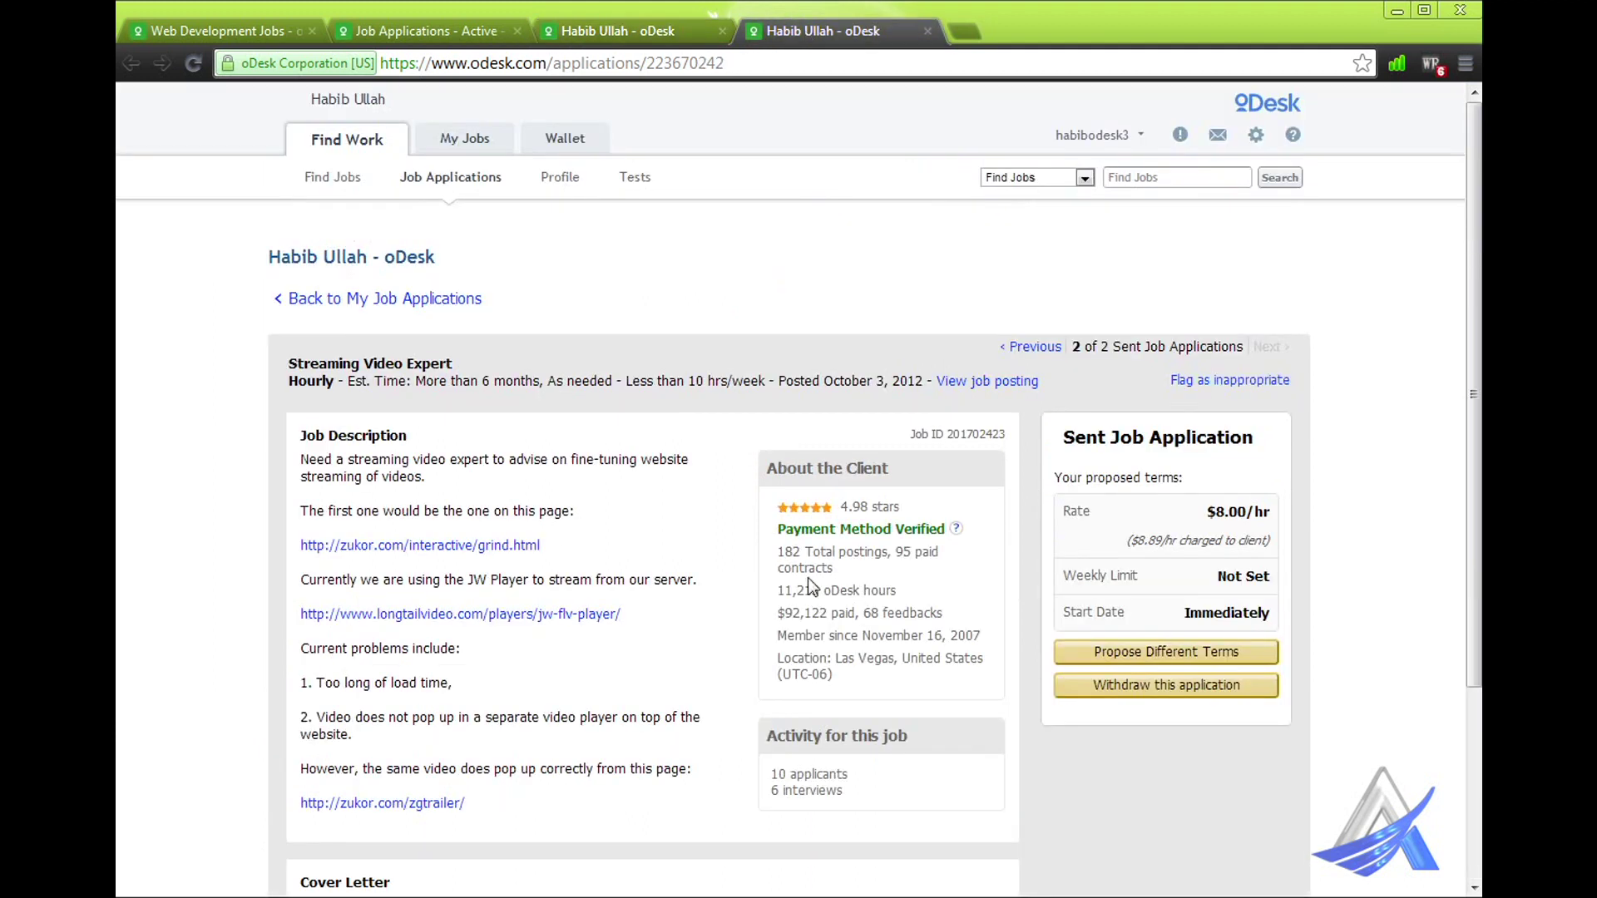
pyautogui.scroll(-3, 811, 587)
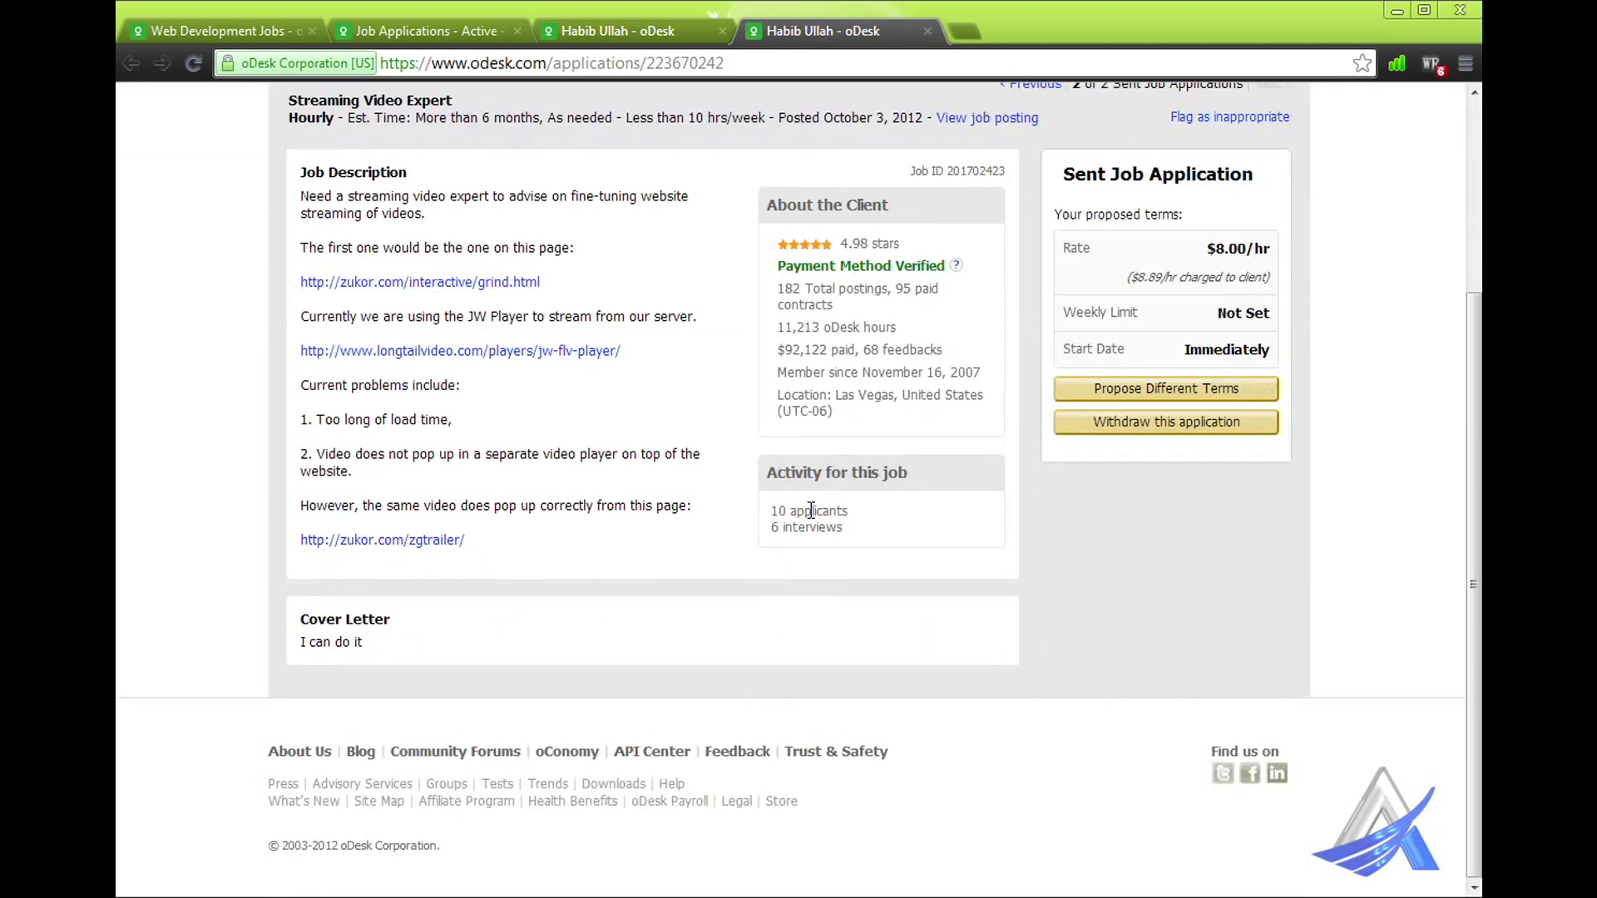
pyautogui.moveTo(770, 511); pyautogui.dragTo(857, 514)
pyautogui.click(770, 527)
pyautogui.scroll(2, 784, 567)
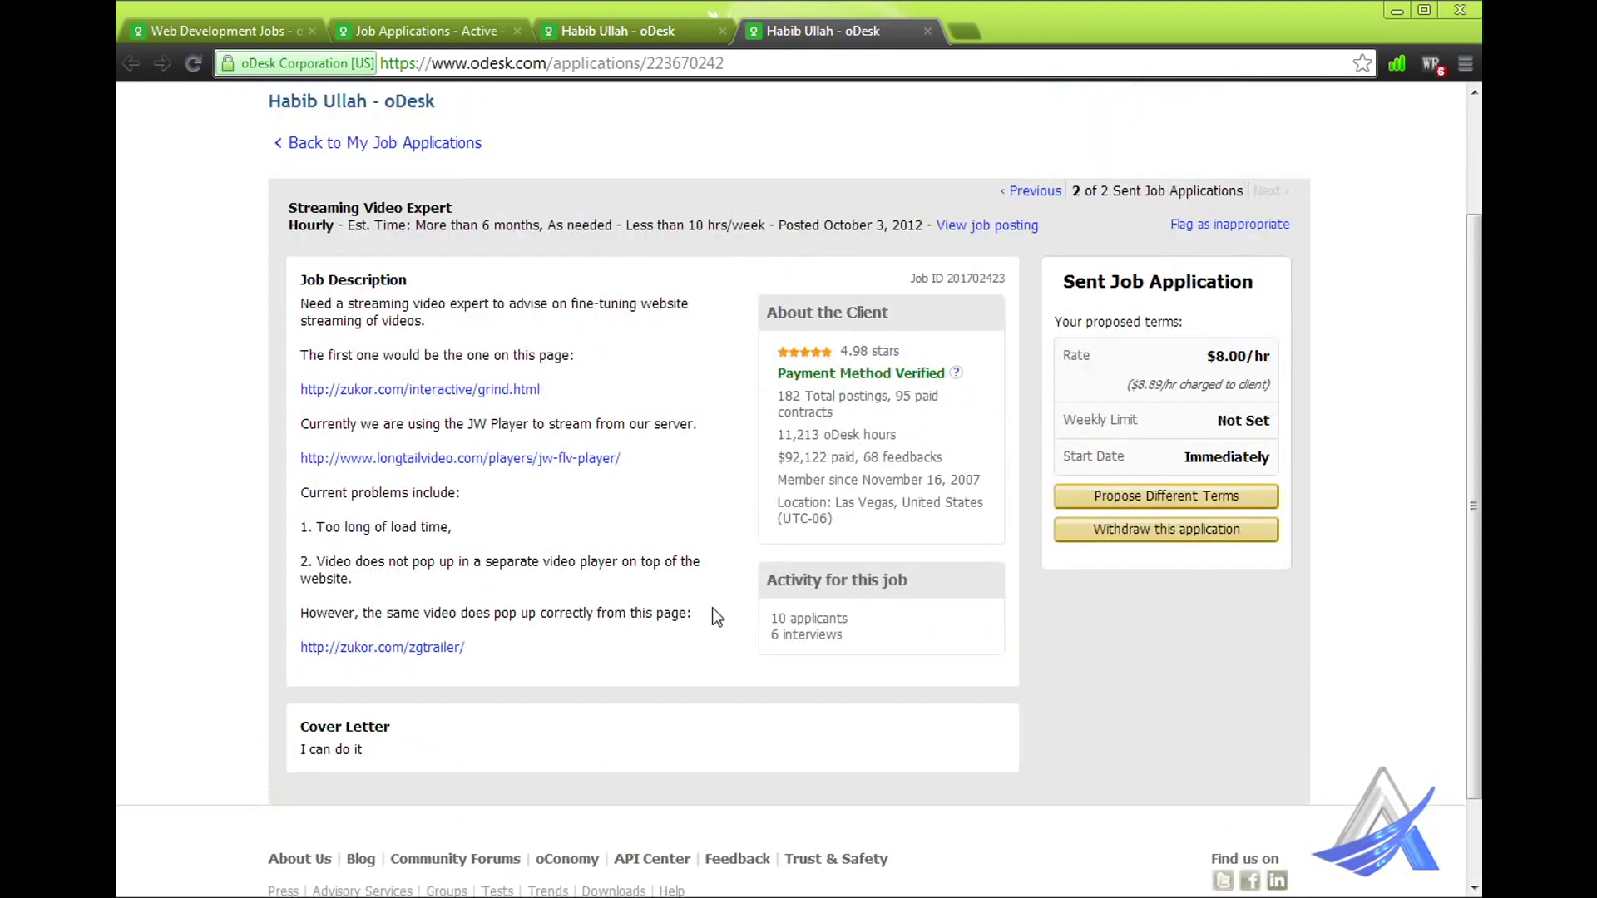
pyautogui.doubleClick(785, 623)
pyautogui.doubleClick(782, 639)
pyautogui.doubleClick(781, 619)
pyautogui.moveTo(772, 637); pyautogui.dragTo(787, 676)
pyautogui.doubleClick(803, 637)
# - Compare both open applications with their entries and sent times in the Sent Job Applications list
pyautogui.click(645, 37)
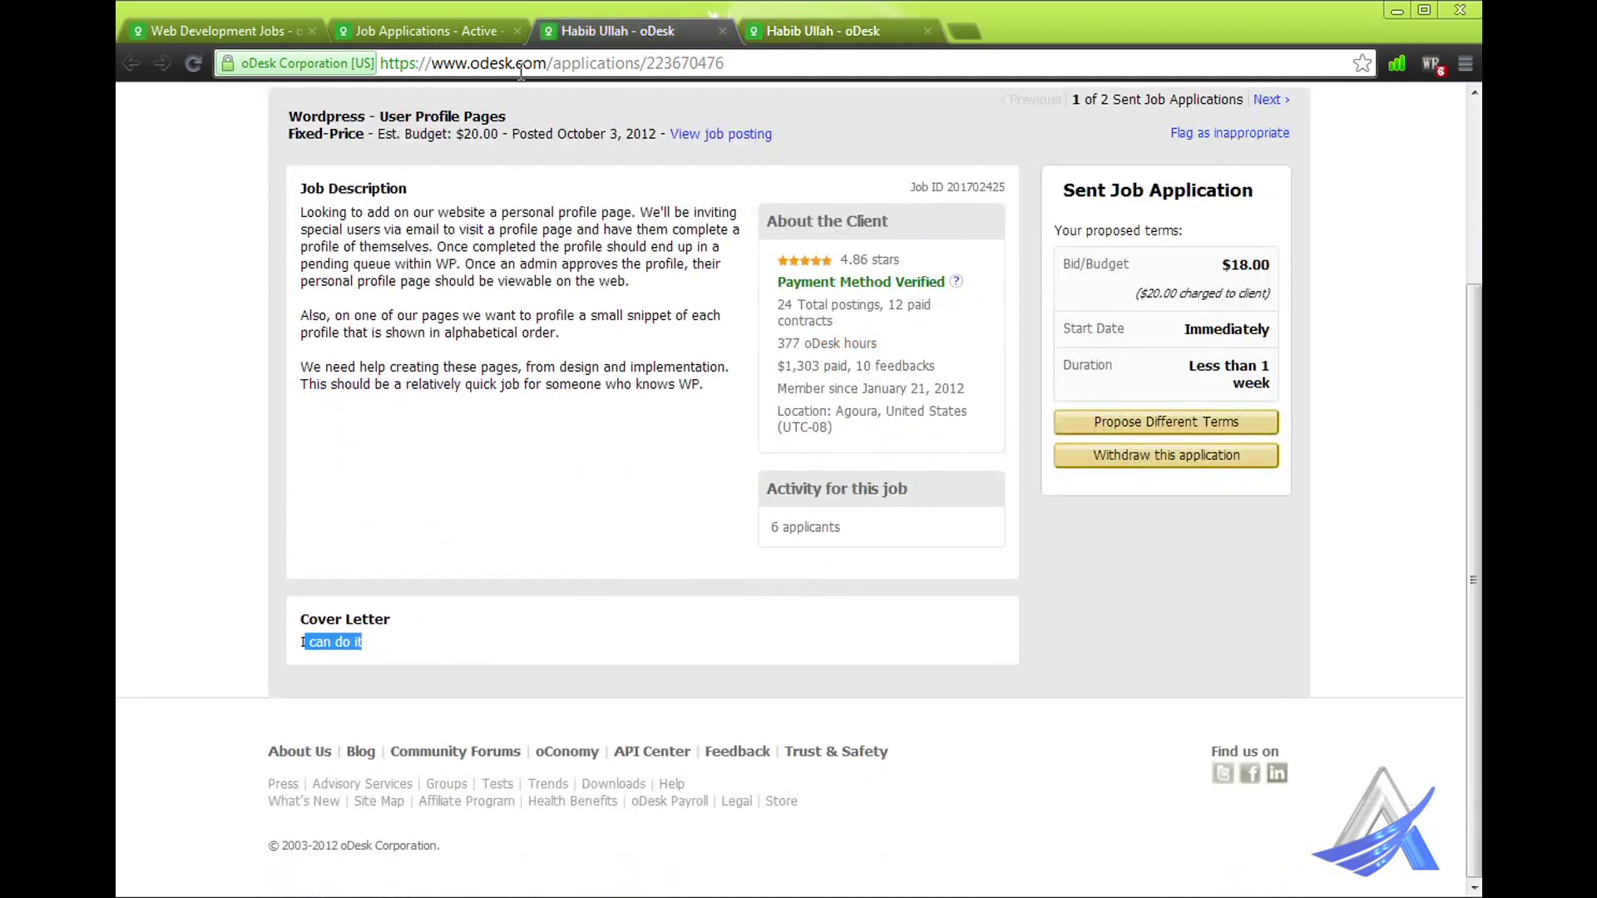
pyautogui.click(473, 37)
pyautogui.moveTo(338, 589); pyautogui.dragTo(365, 635)
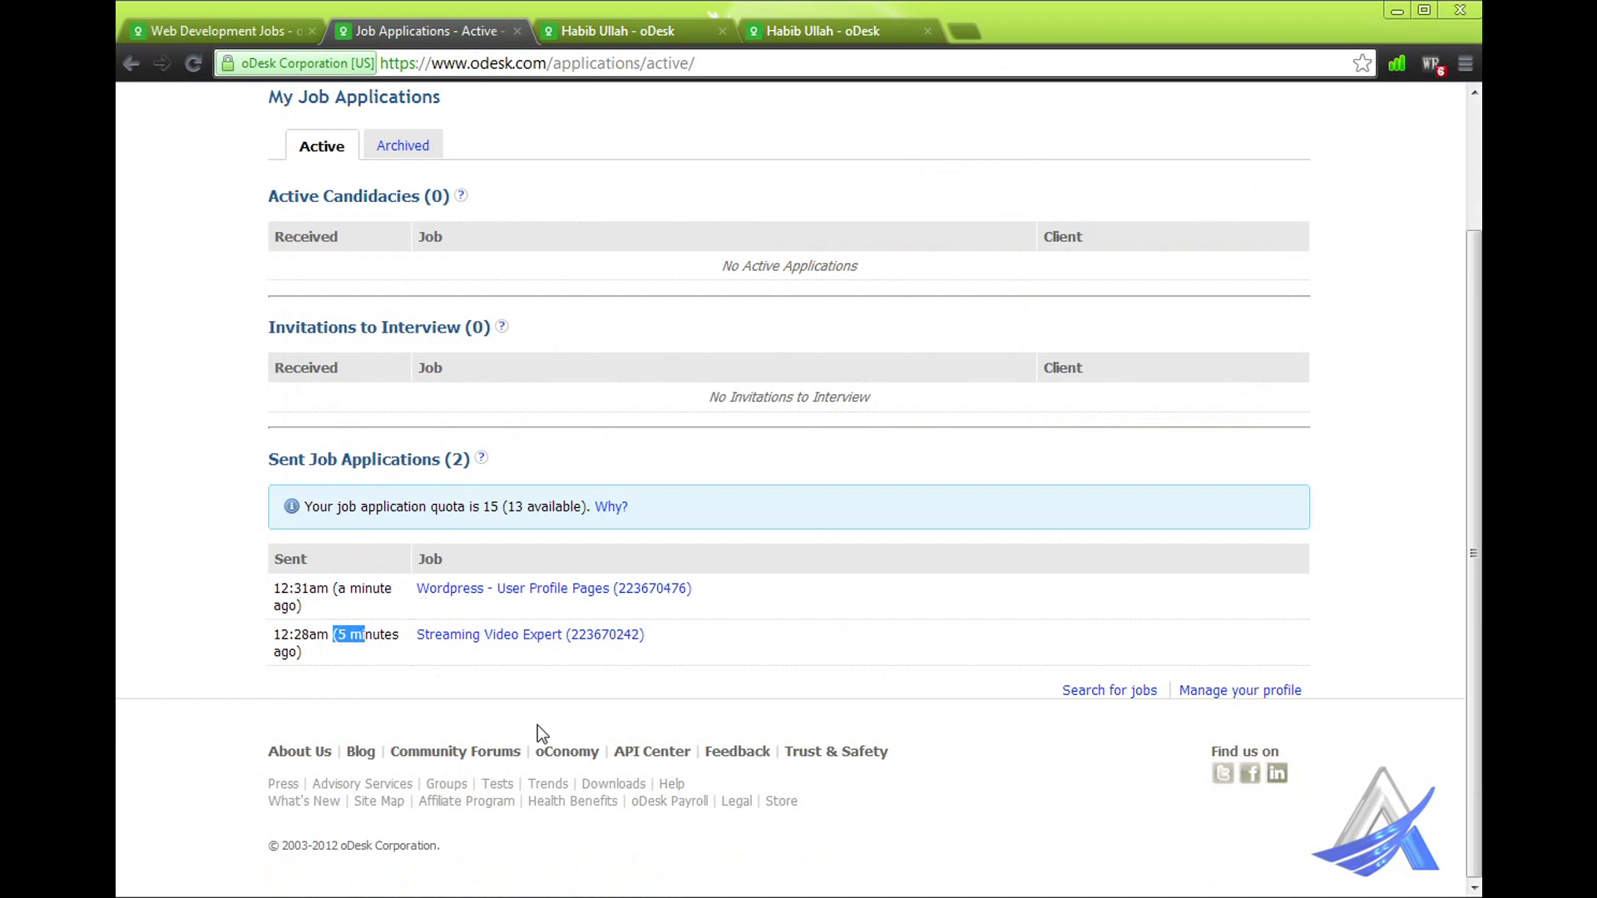
pyautogui.click(664, 33)
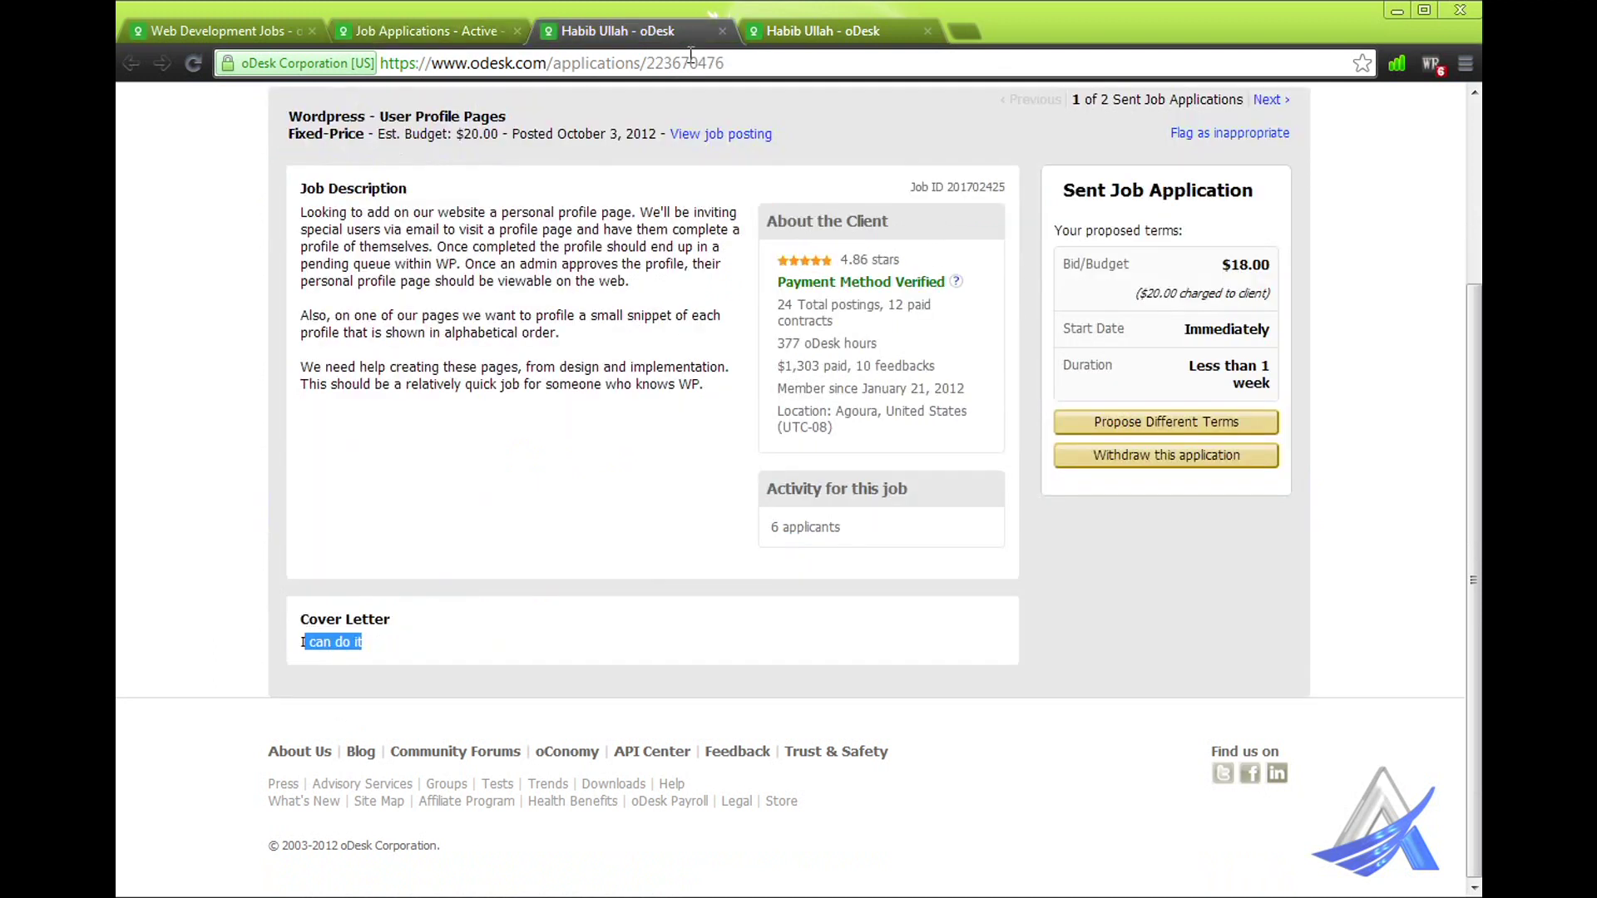
pyautogui.click(795, 37)
pyautogui.click(670, 40)
pyautogui.click(474, 35)
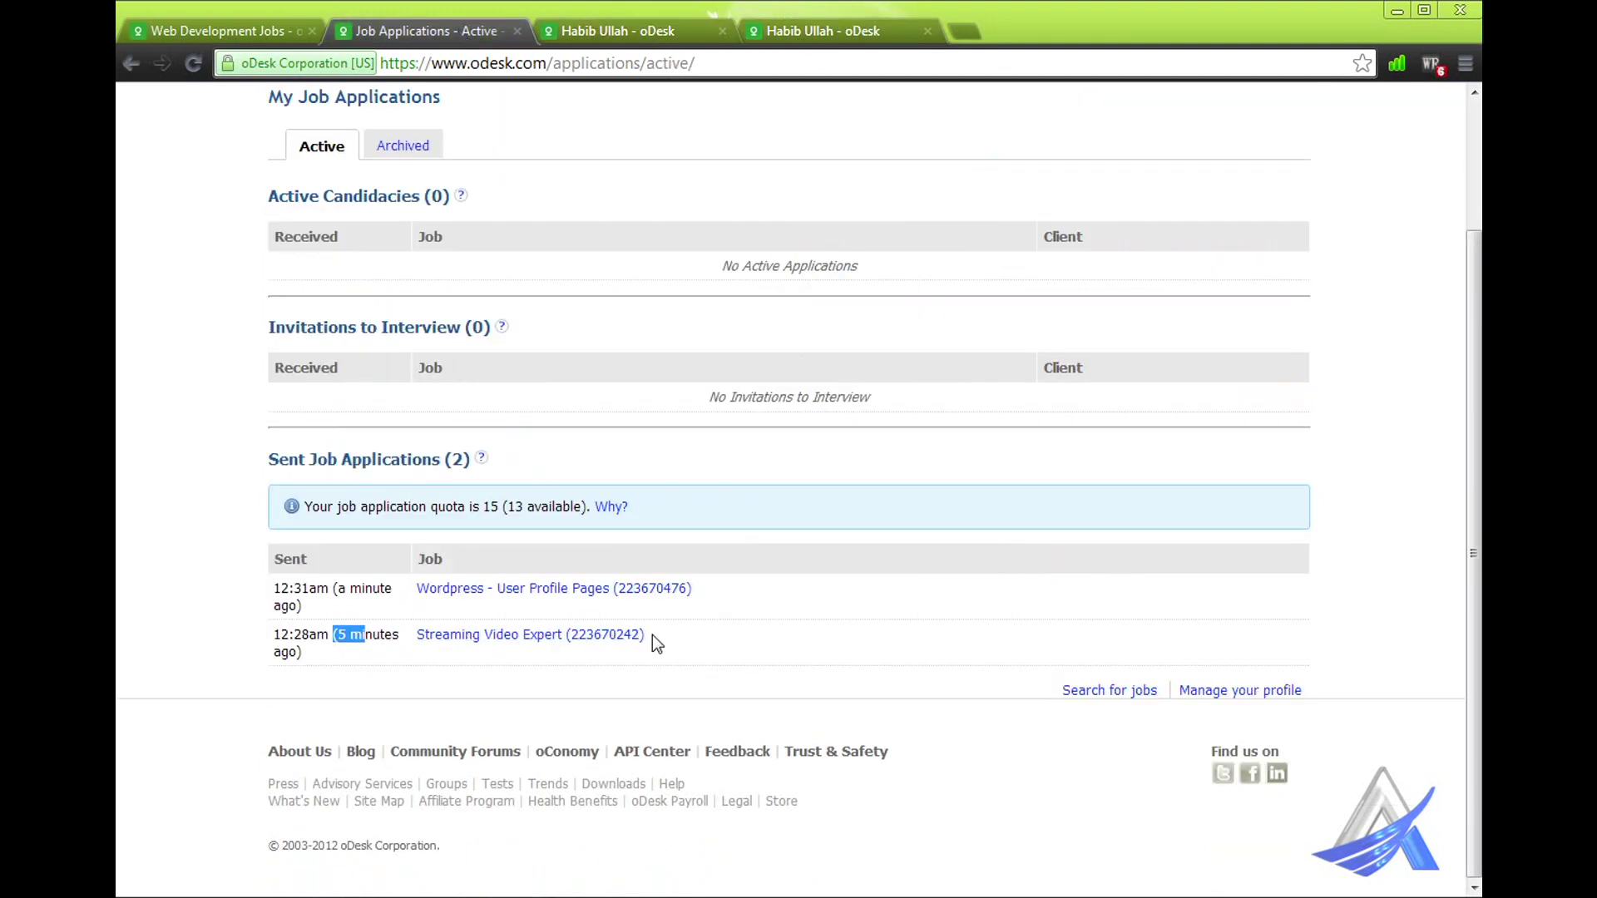
pyautogui.moveTo(653, 636); pyautogui.dragTo(537, 636)
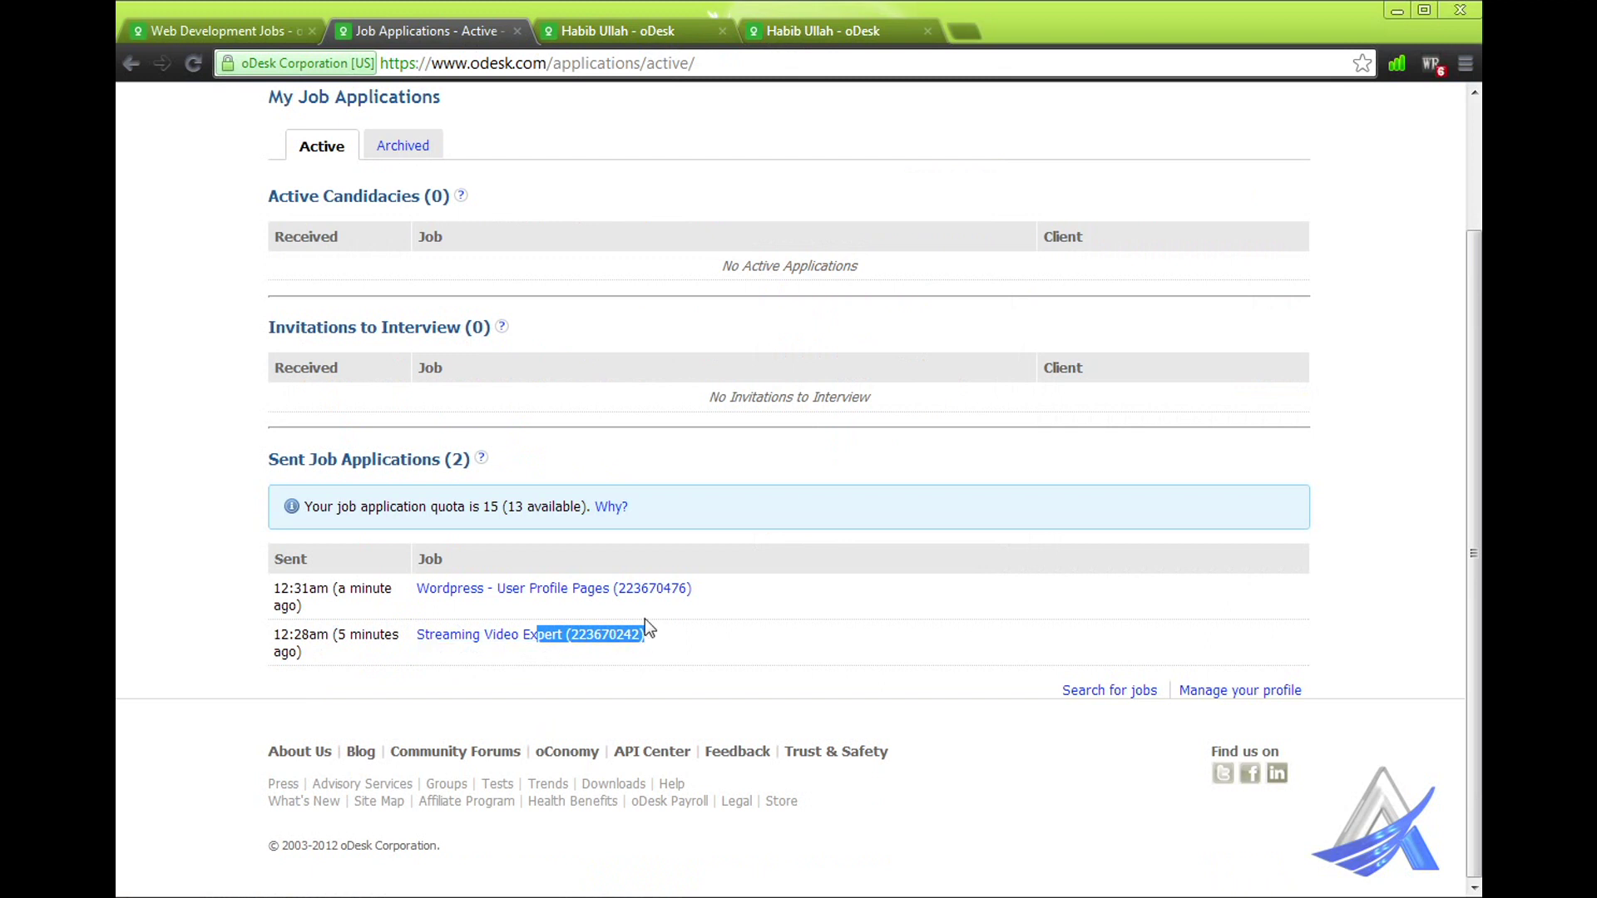
# - Withdraw the Streaming Video Expert application with the reason Unresponsive client
pyautogui.click(802, 28)
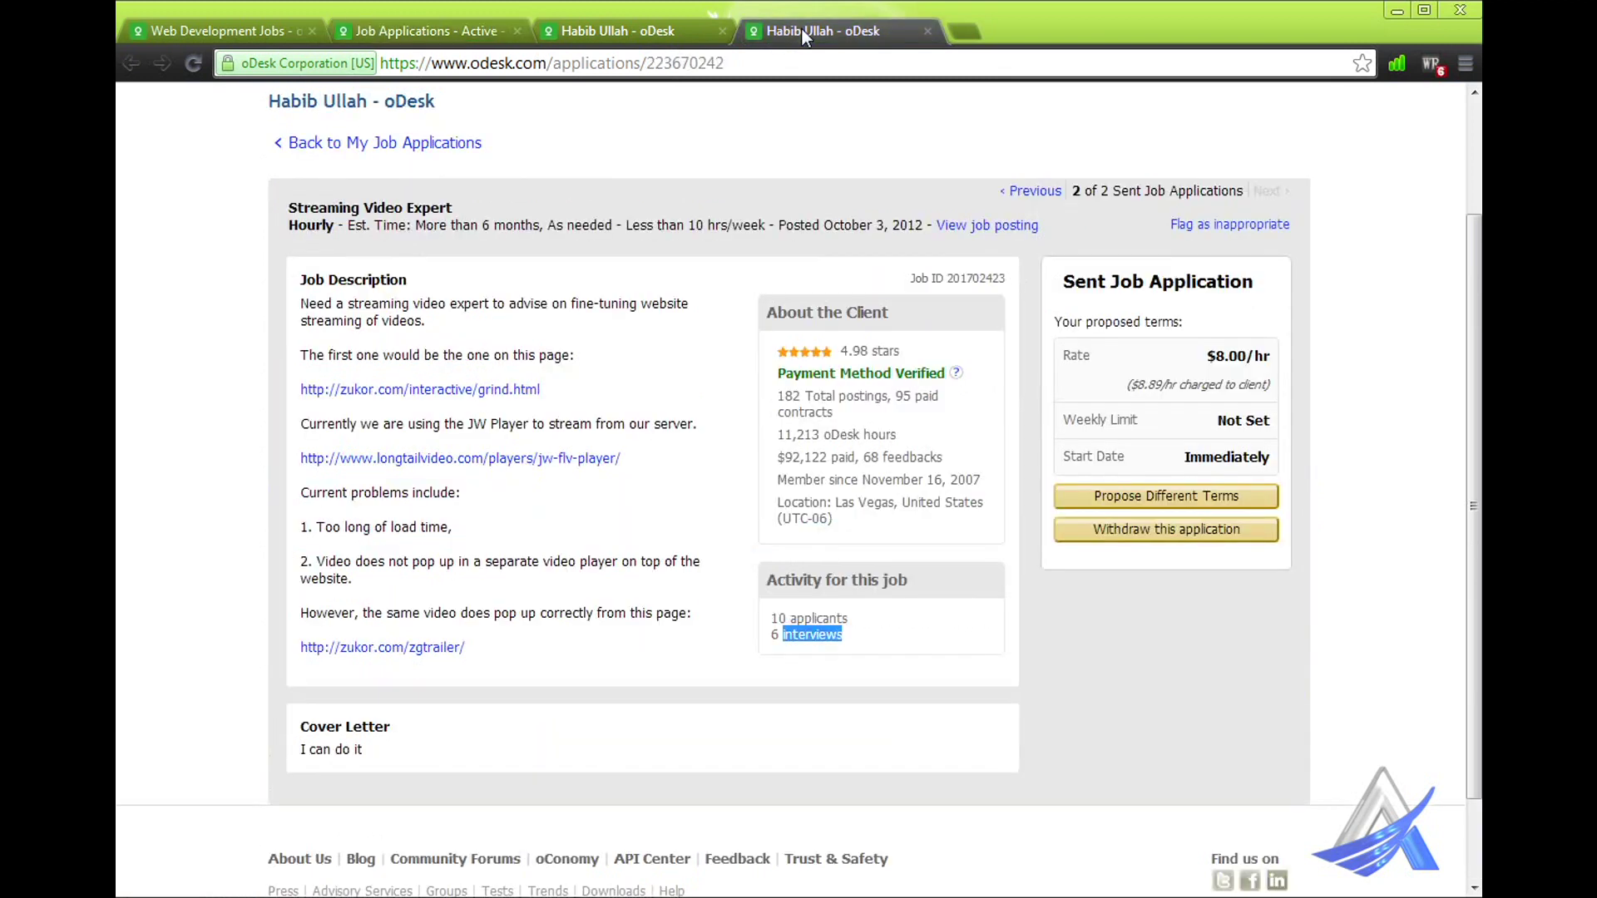
pyautogui.click(1107, 537)
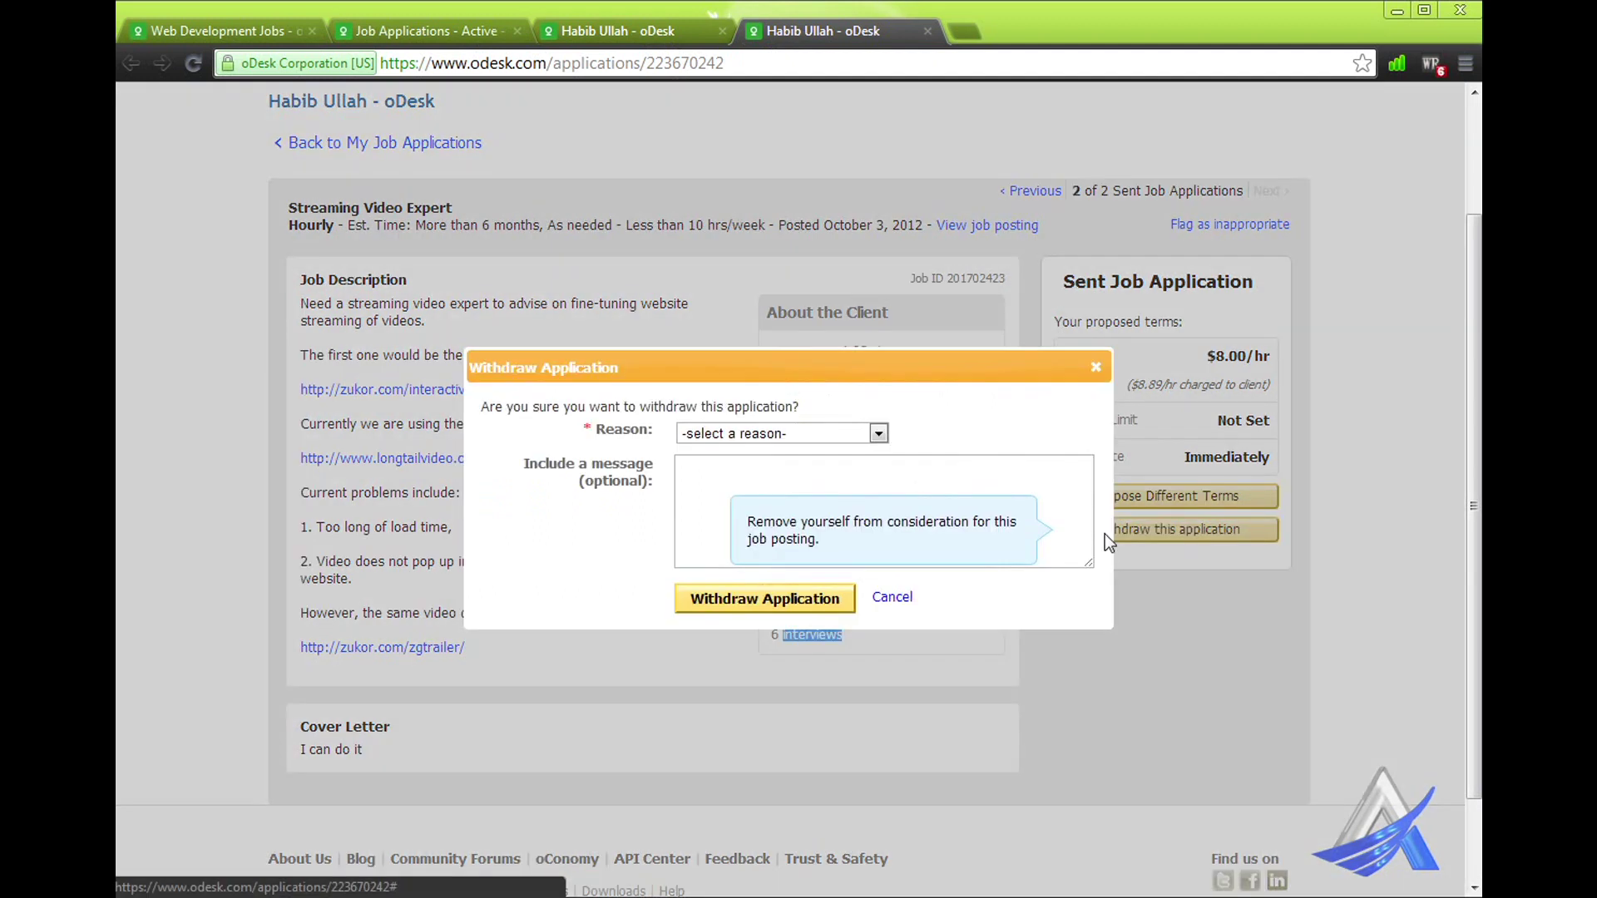
pyautogui.click(697, 436)
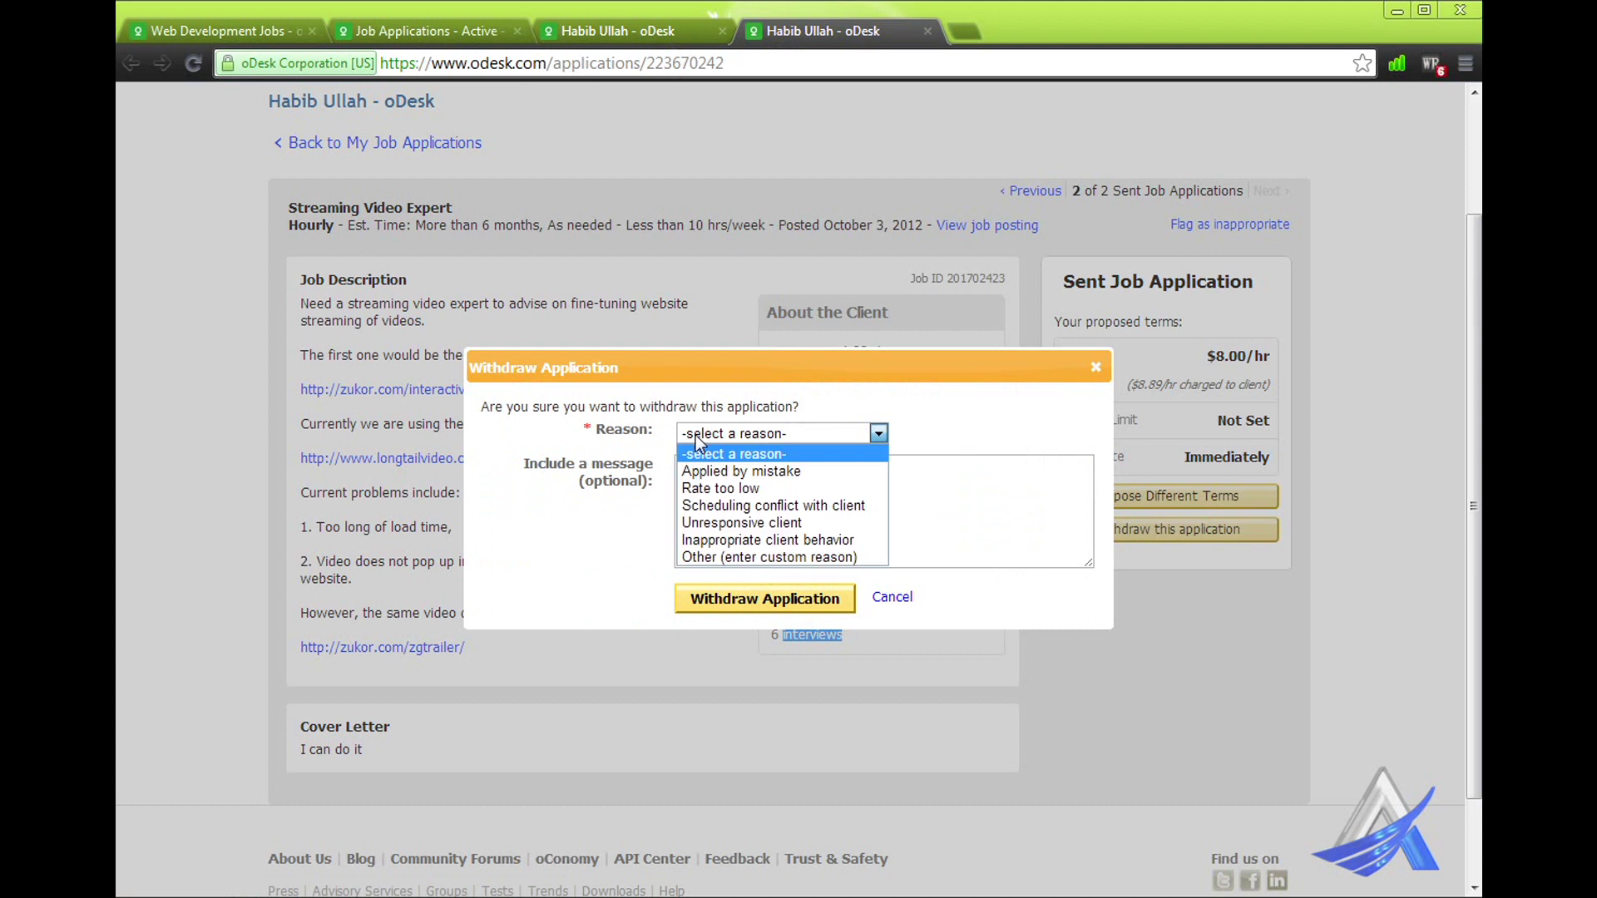
pyautogui.click(772, 525)
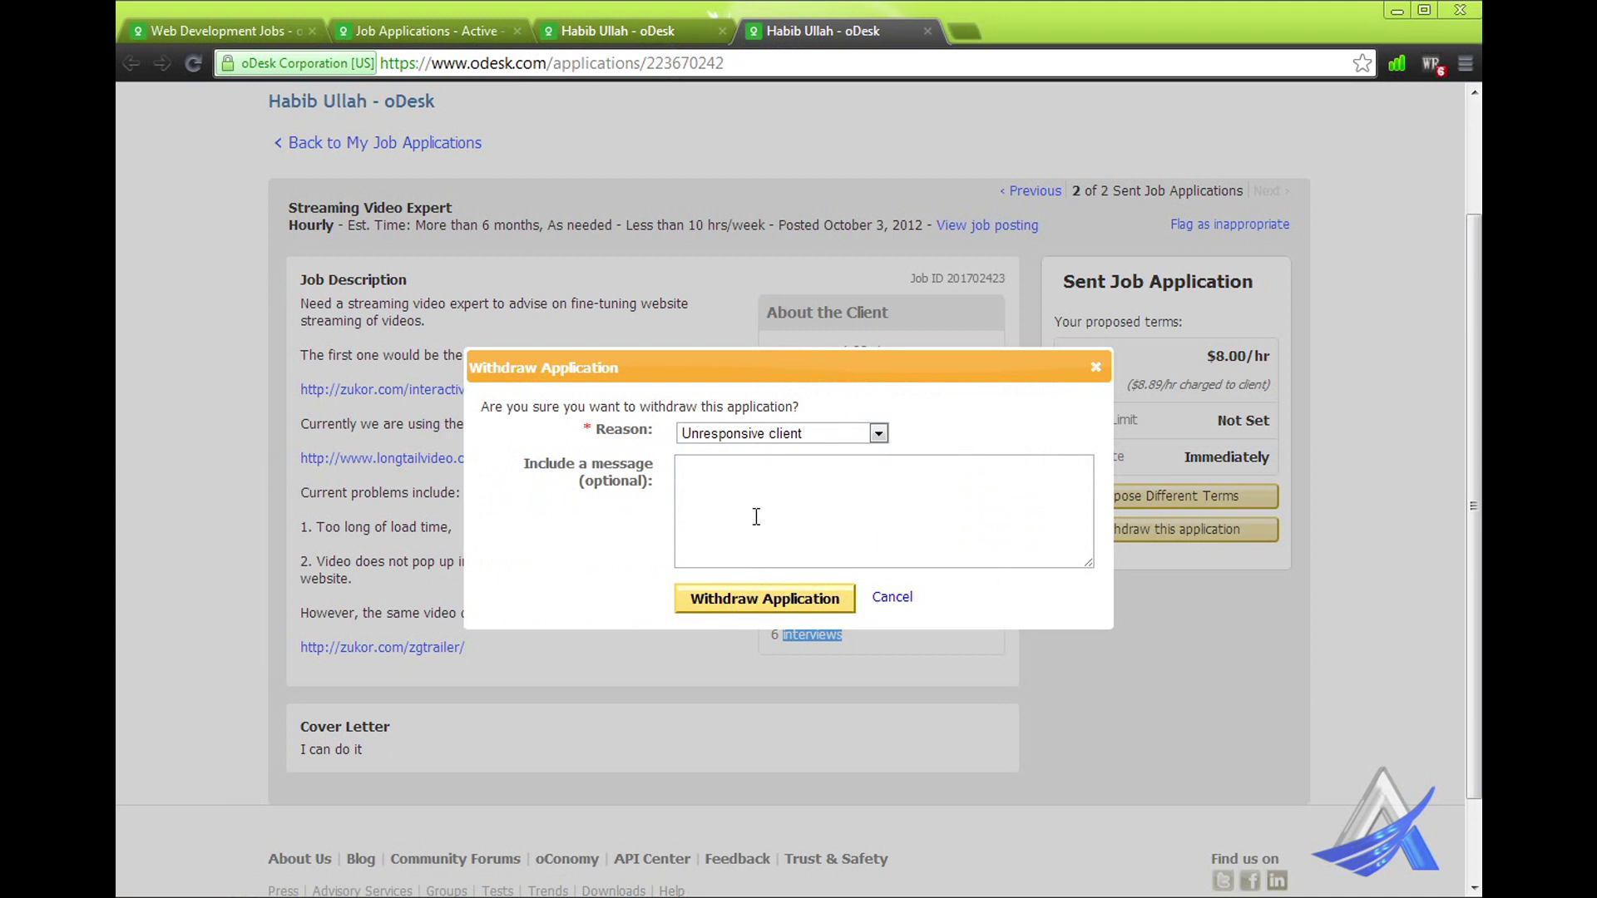
pyautogui.click(745, 611)
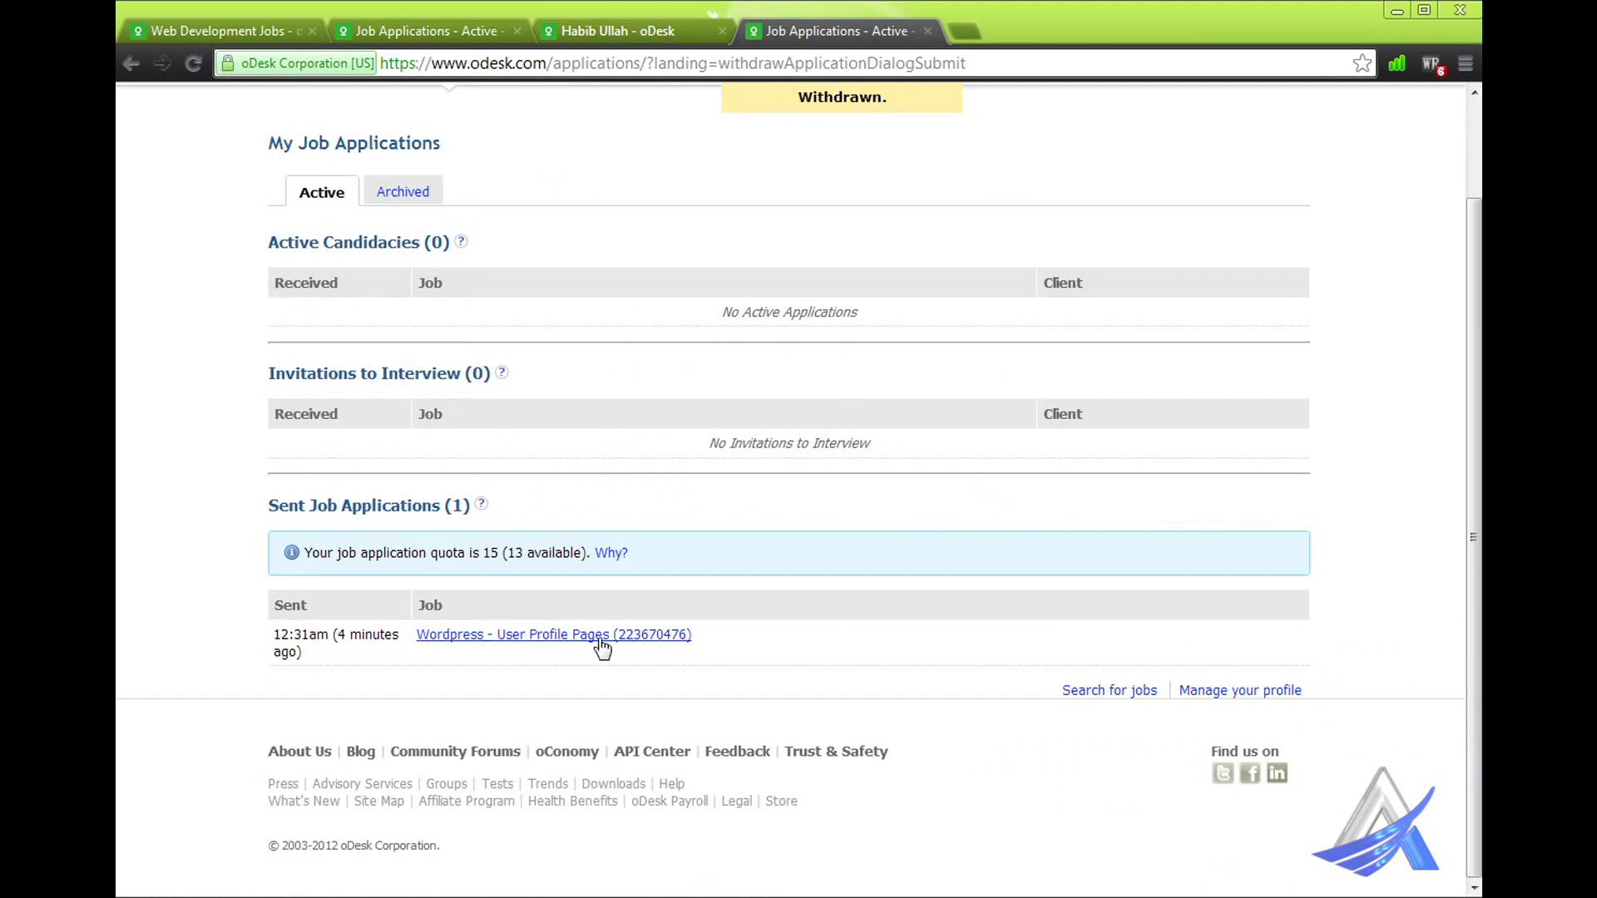
# - Close both Job Applications list tabs and withdraw the Wordpress - User Profile Pages application with the reason Unresponsive client
pyautogui.click(518, 30)
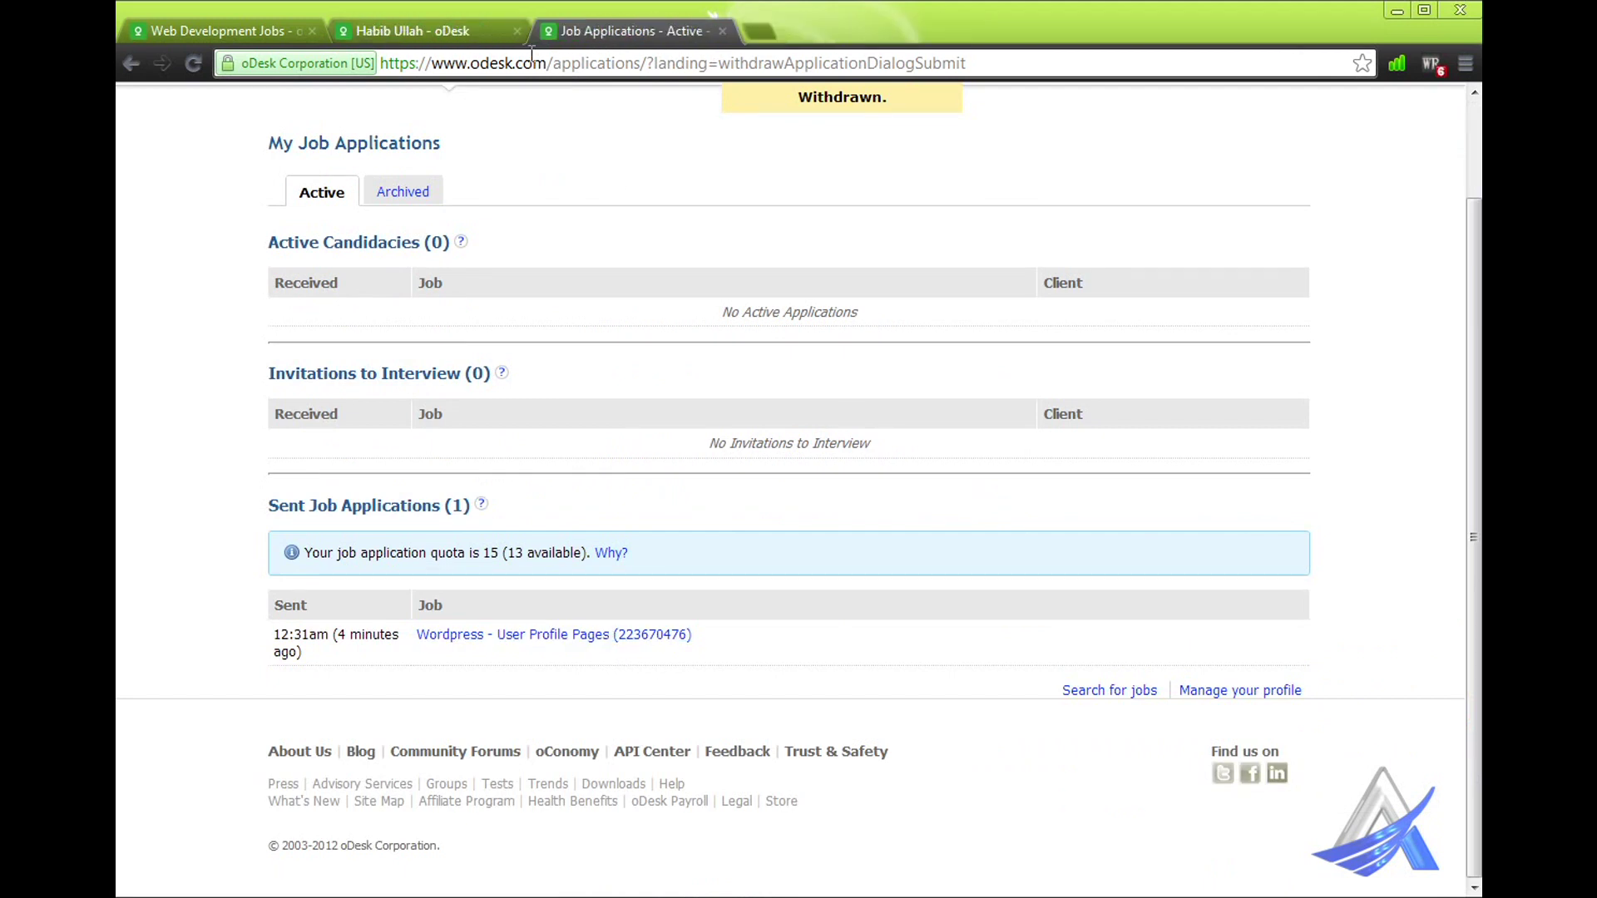
pyautogui.click(722, 31)
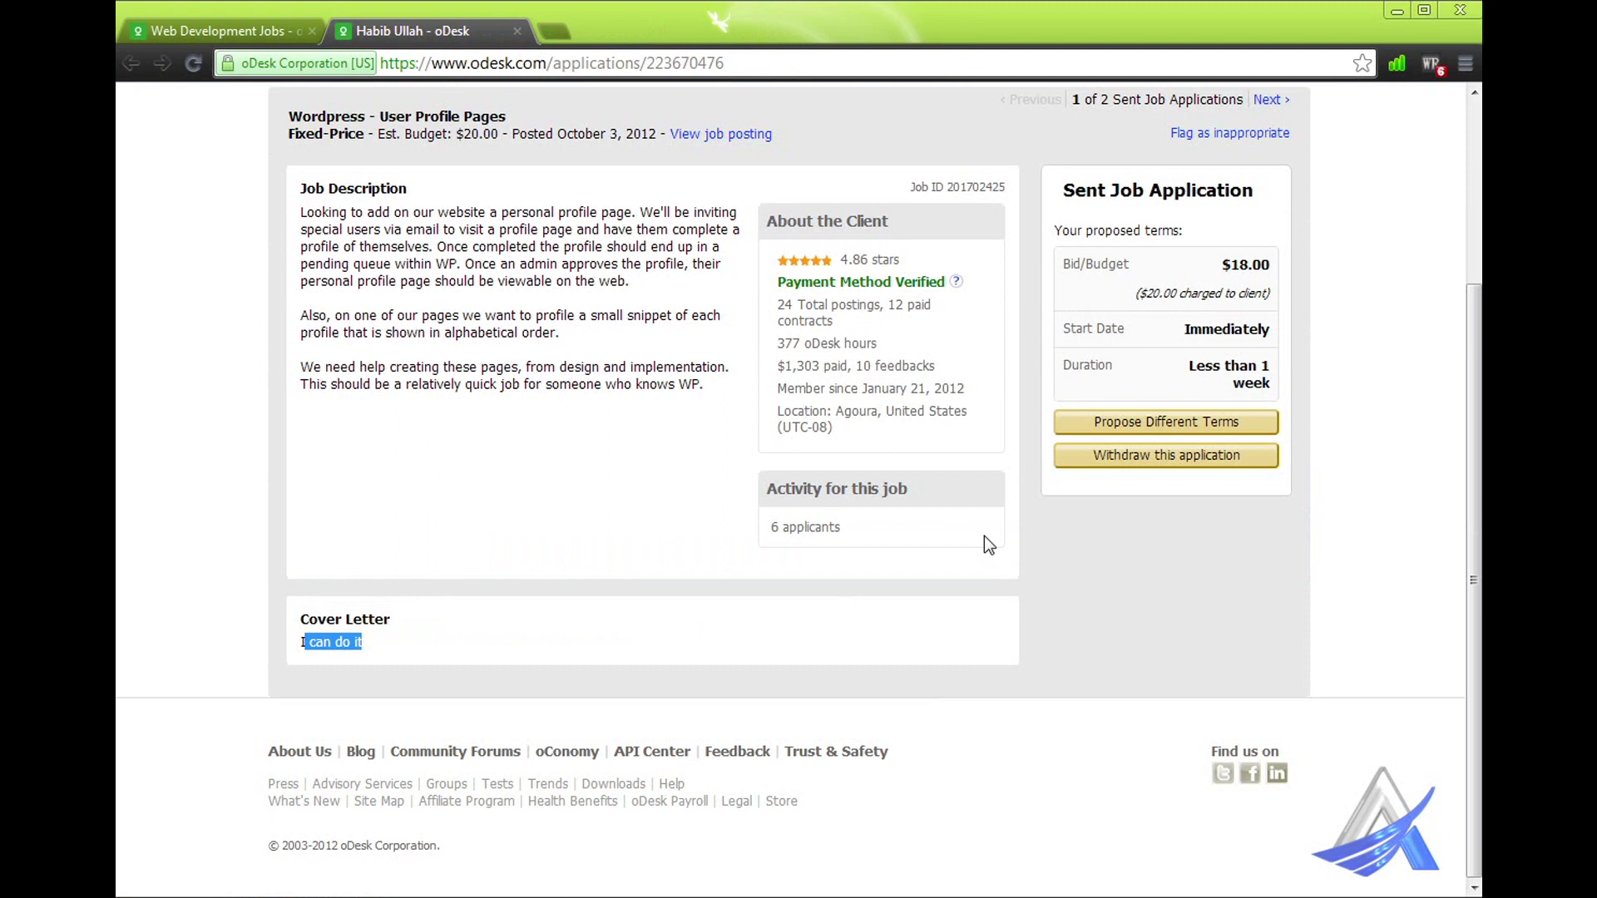
pyautogui.click(1095, 456)
pyautogui.click(766, 436)
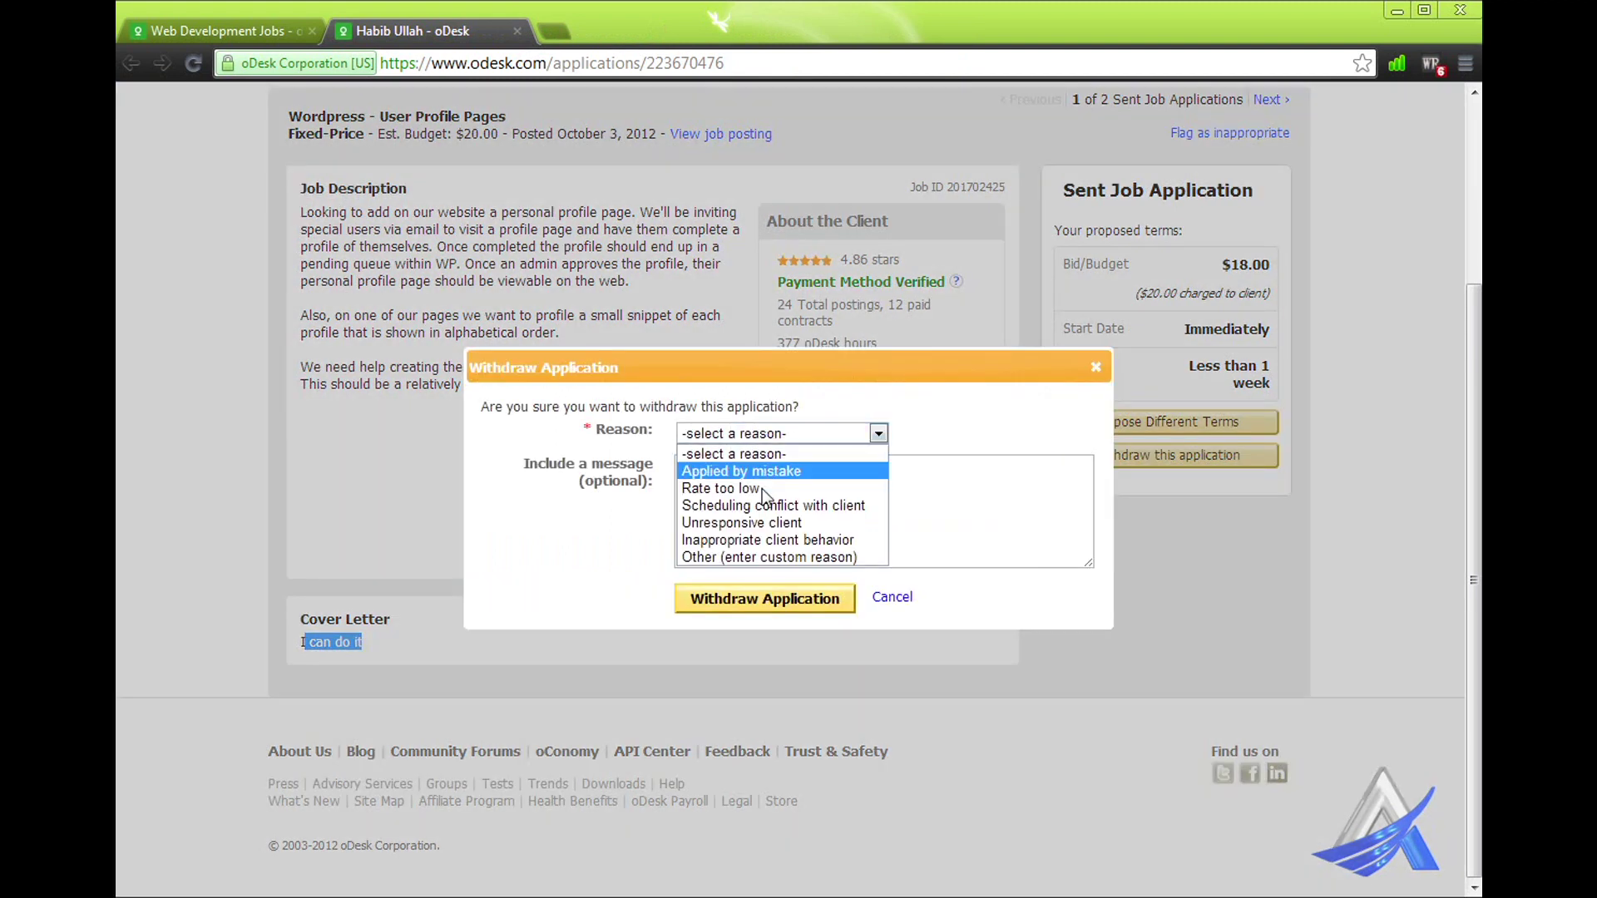
pyautogui.click(756, 523)
pyautogui.click(730, 593)
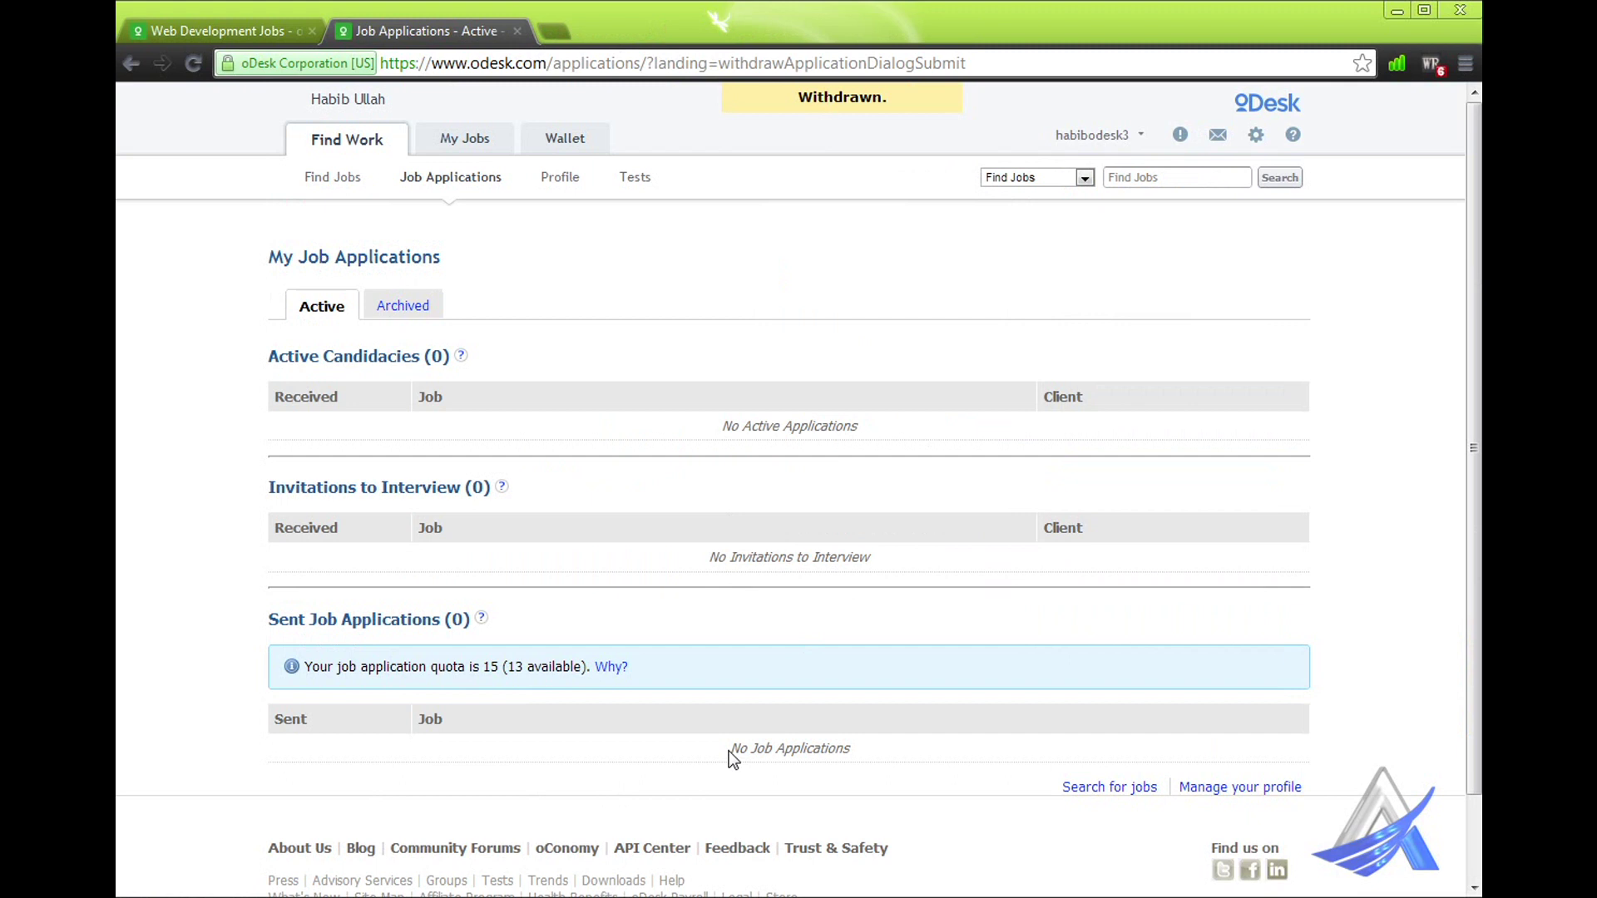
# - Check the Sent Job Applications, Invitations to Interview and Active Candidacies sections following the withdrawals
pyautogui.moveTo(728, 752); pyautogui.dragTo(828, 745)
pyautogui.moveTo(710, 555); pyautogui.dragTo(823, 556)
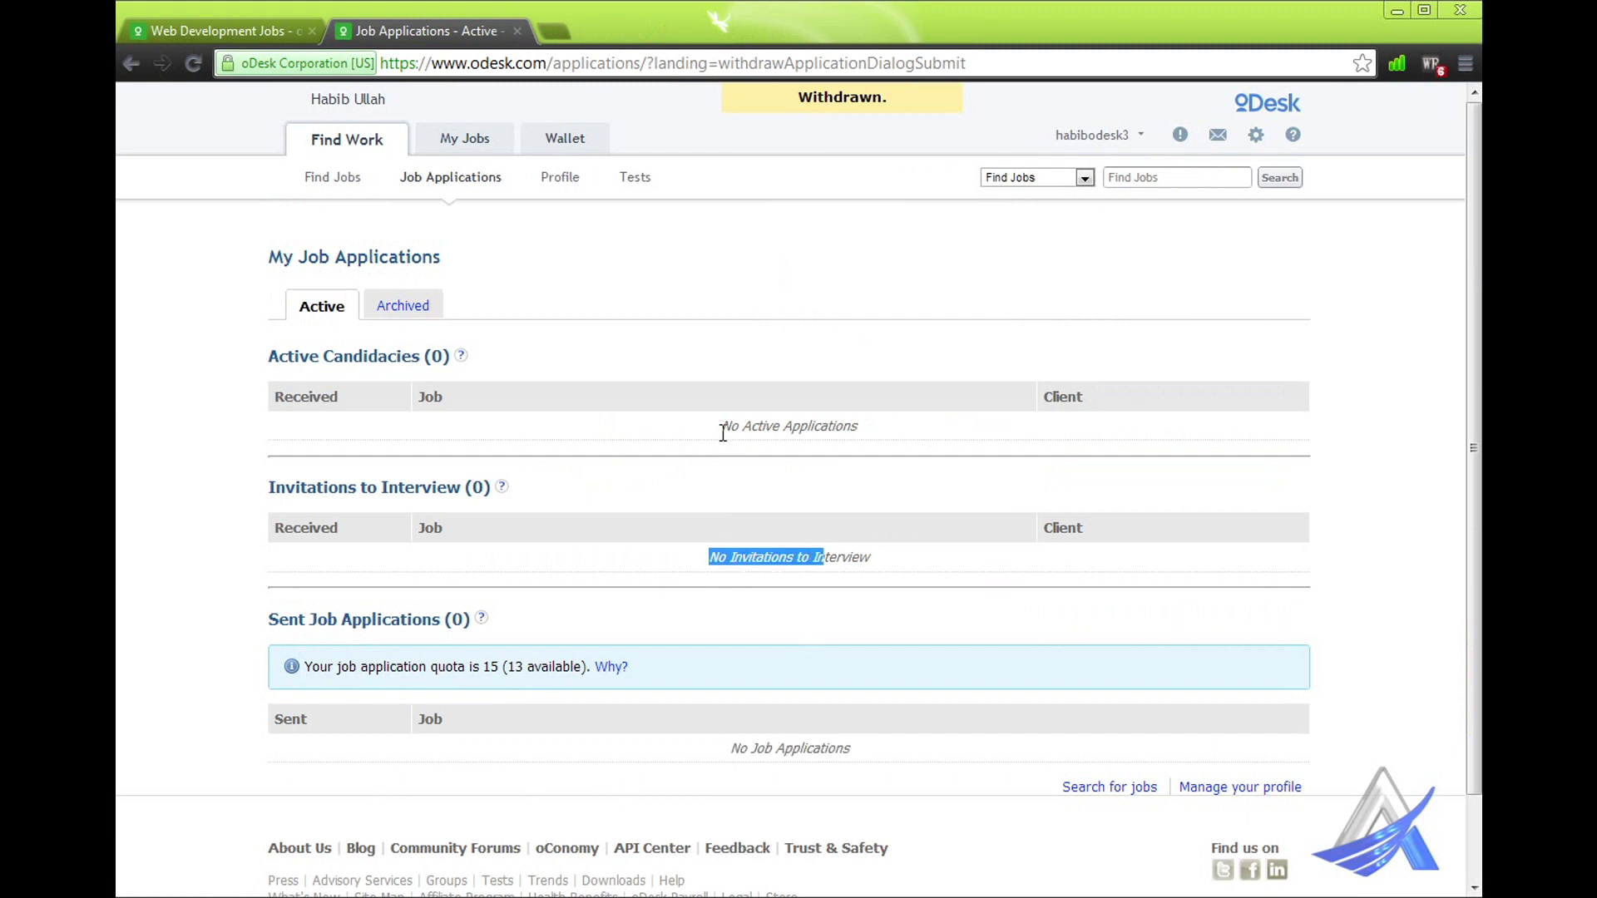
pyautogui.moveTo(723, 429); pyautogui.dragTo(820, 427)
pyautogui.click(726, 639)
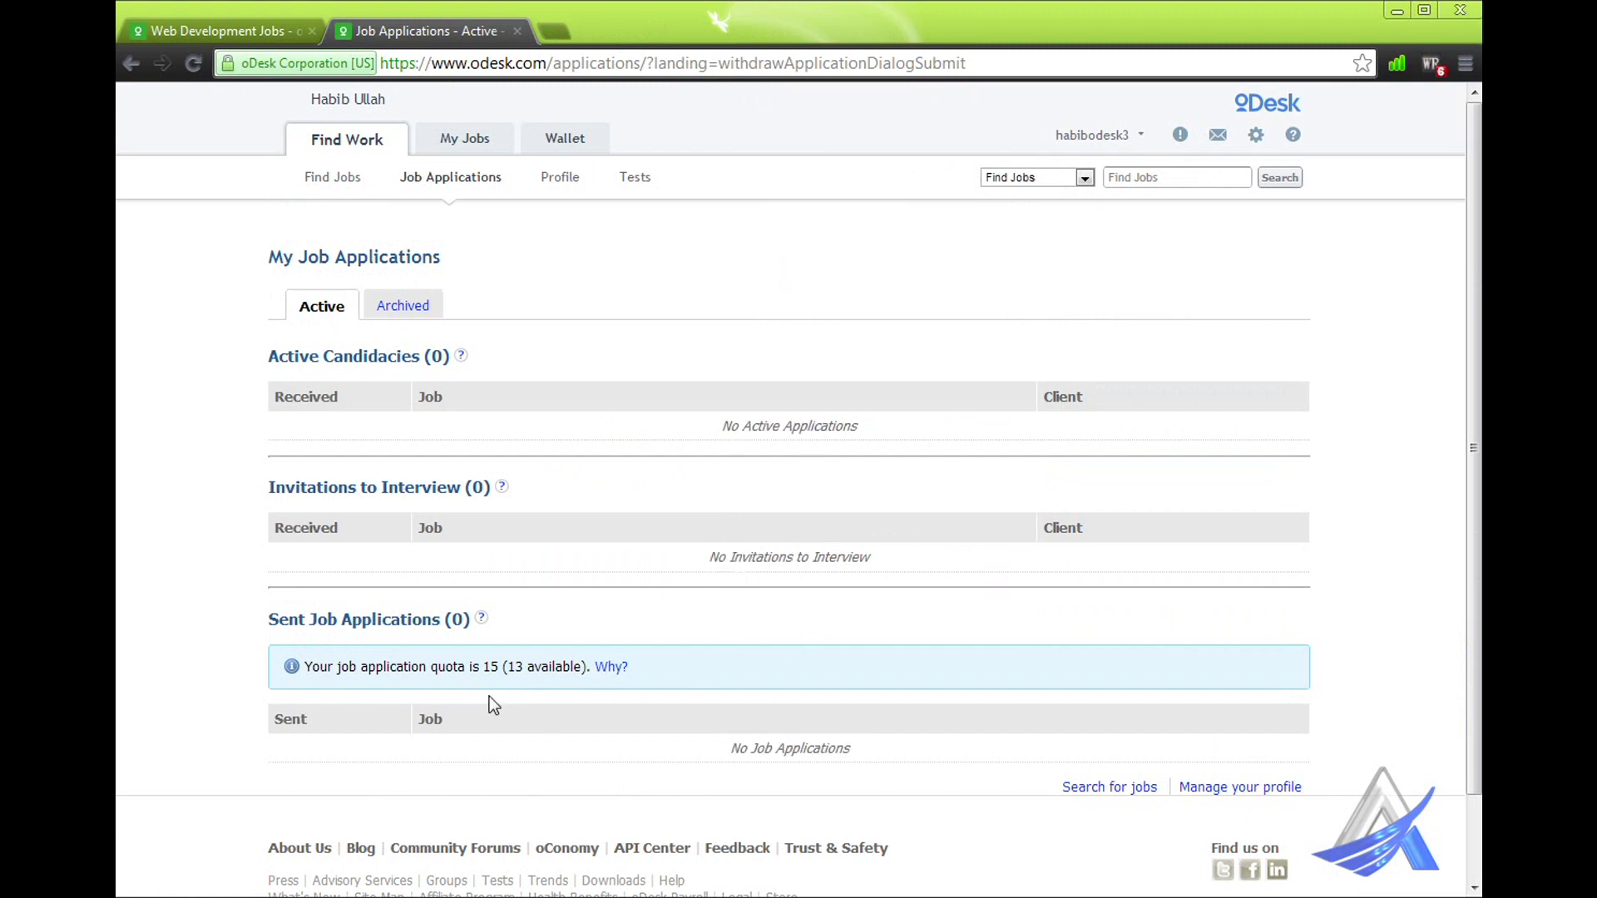
# - Examine the job application quota and the number of applications still available
pyautogui.doubleClick(490, 666)
pyautogui.moveTo(507, 668); pyautogui.dragTo(559, 674)
pyautogui.moveTo(507, 667); pyautogui.dragTo(533, 669)
pyautogui.click(546, 671)
pyautogui.moveTo(508, 668); pyautogui.dragTo(529, 671)
pyautogui.doubleClick(490, 668)
pyautogui.doubleClick(516, 668)
pyautogui.moveTo(483, 668); pyautogui.dragTo(533, 670)
# - Close the Job Applications tab and look through the Web Development Jobs listings
pyautogui.click(517, 30)
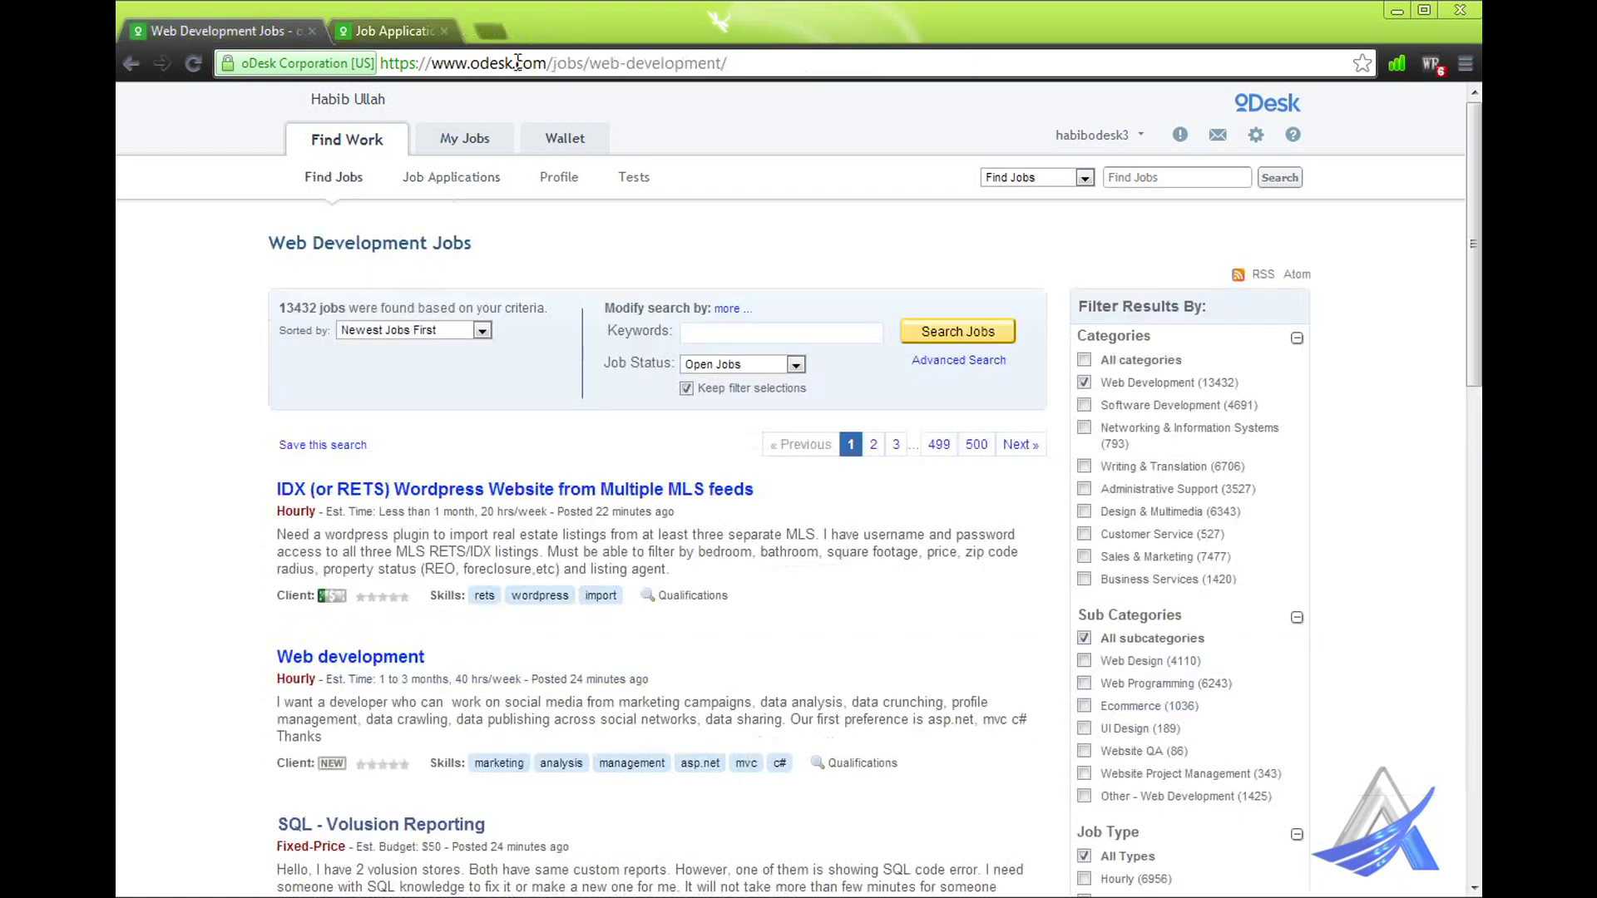
pyautogui.scroll(-10, 566, 544)
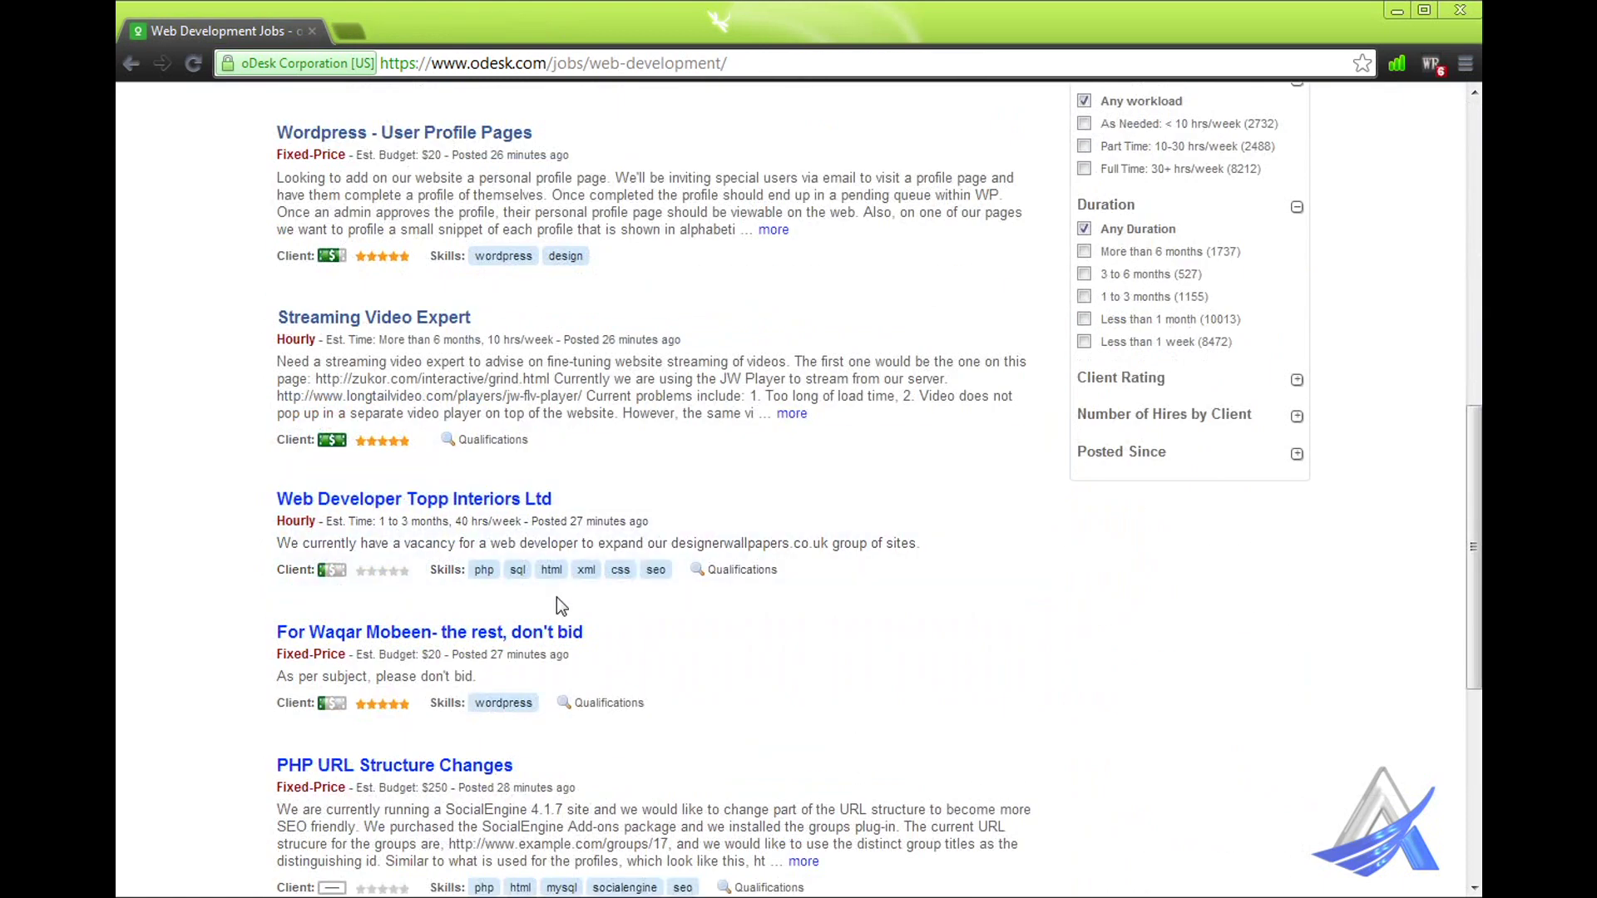
pyautogui.scroll(-5, 557, 598)
pyautogui.scroll(5, 524, 666)
pyautogui.scroll(10, 522, 667)
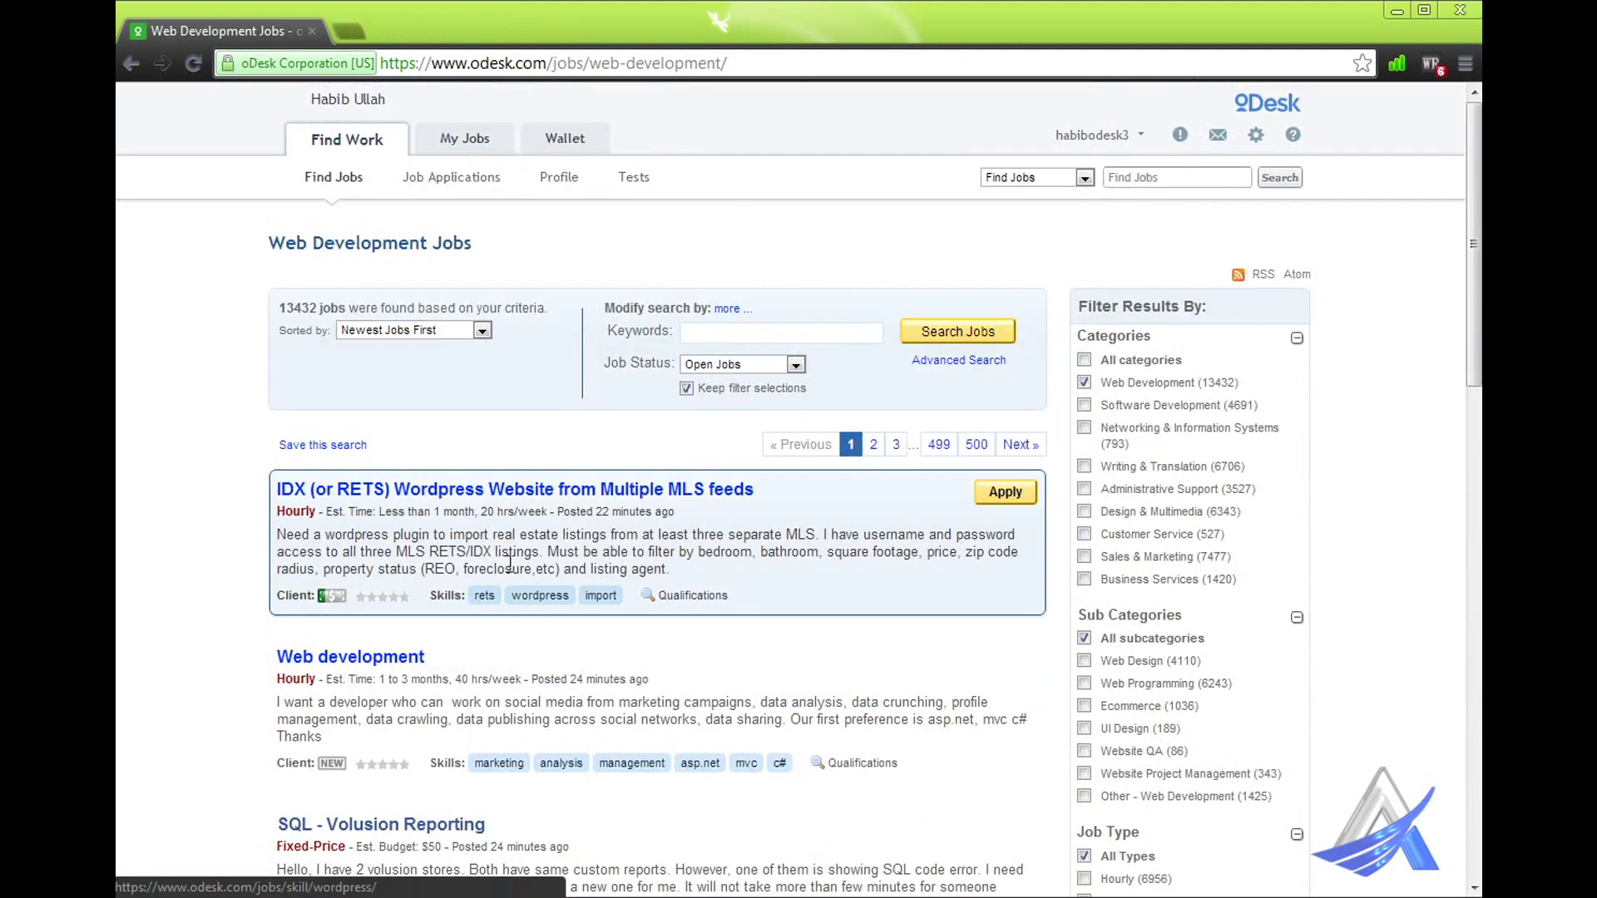
pyautogui.moveTo(523, 555); pyautogui.dragTo(559, 555)
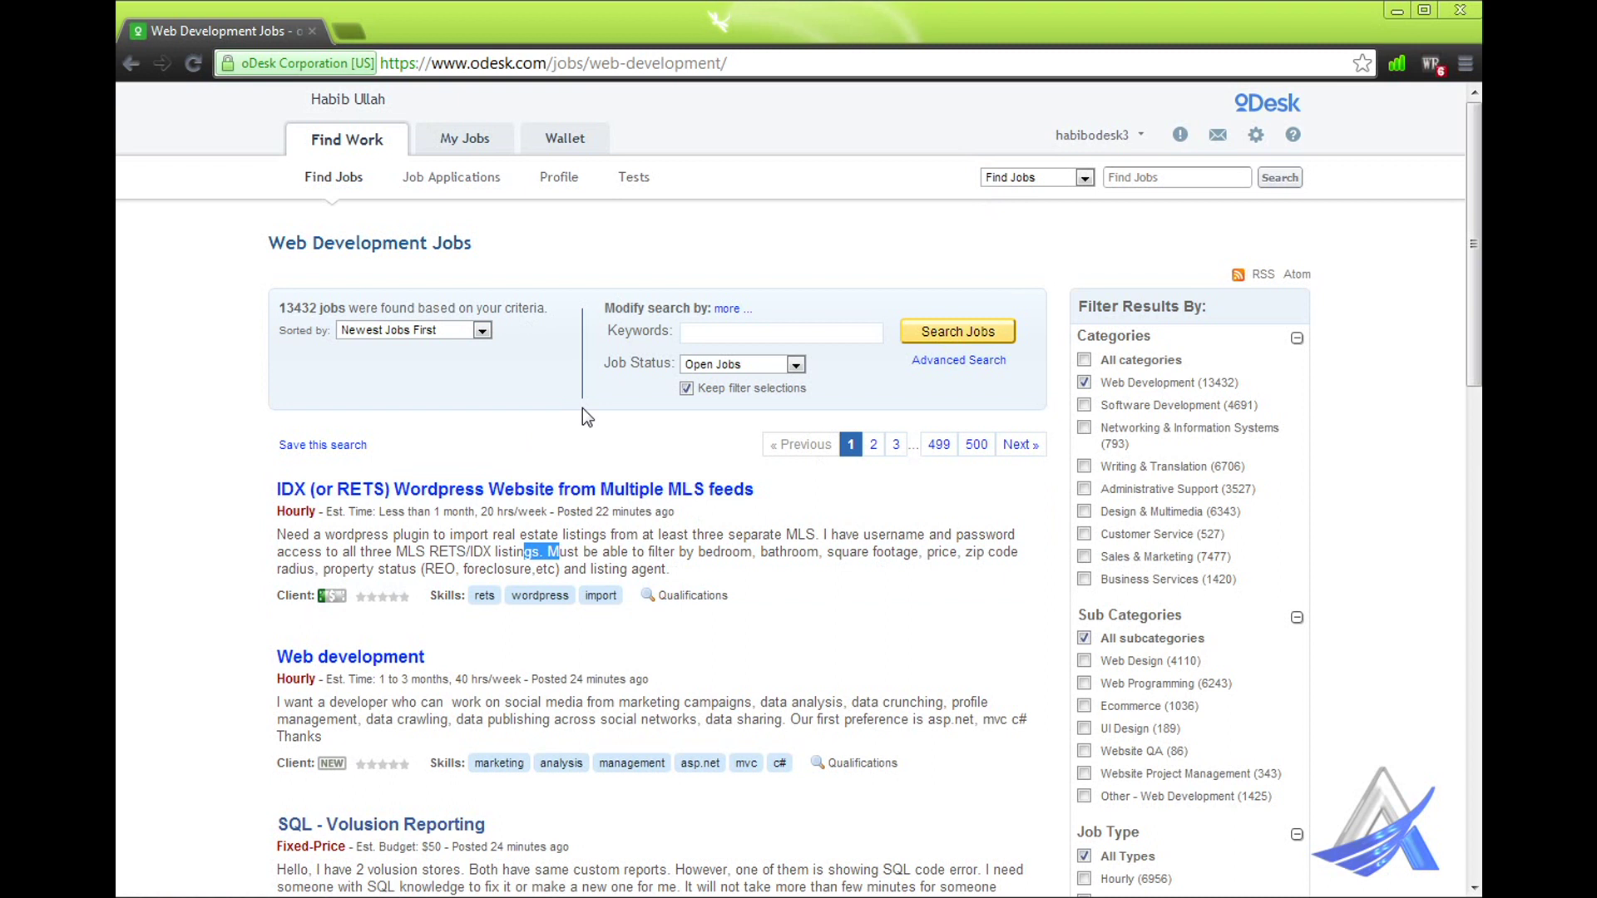
pyautogui.doubleClick(534, 314)
pyautogui.moveTo(539, 537); pyautogui.dragTo(595, 545)
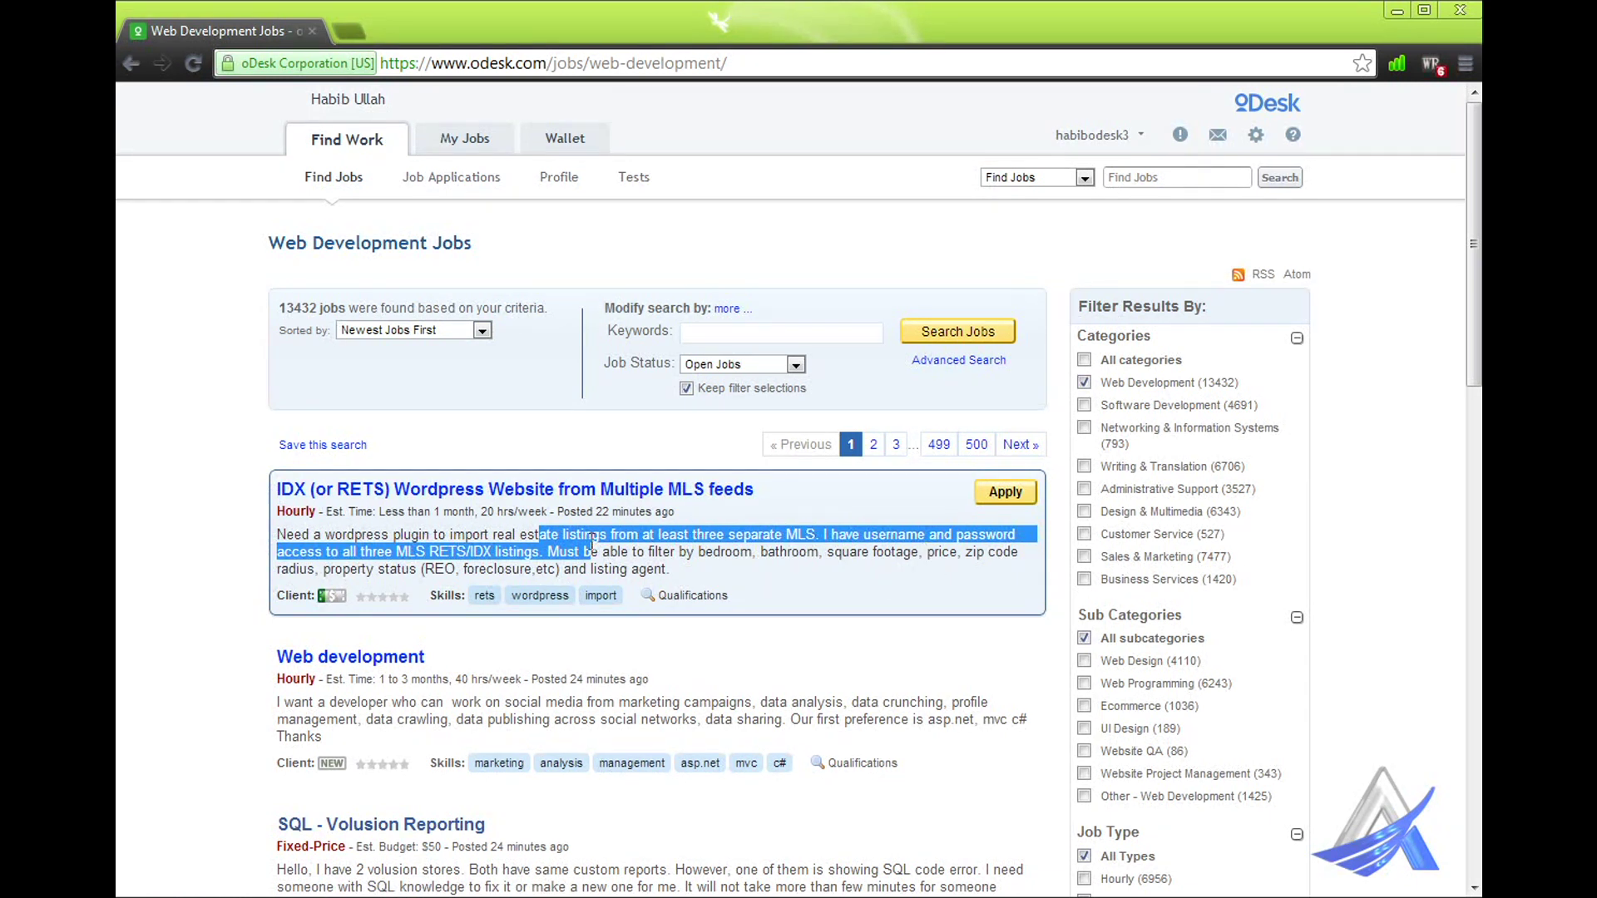
pyautogui.click(597, 546)
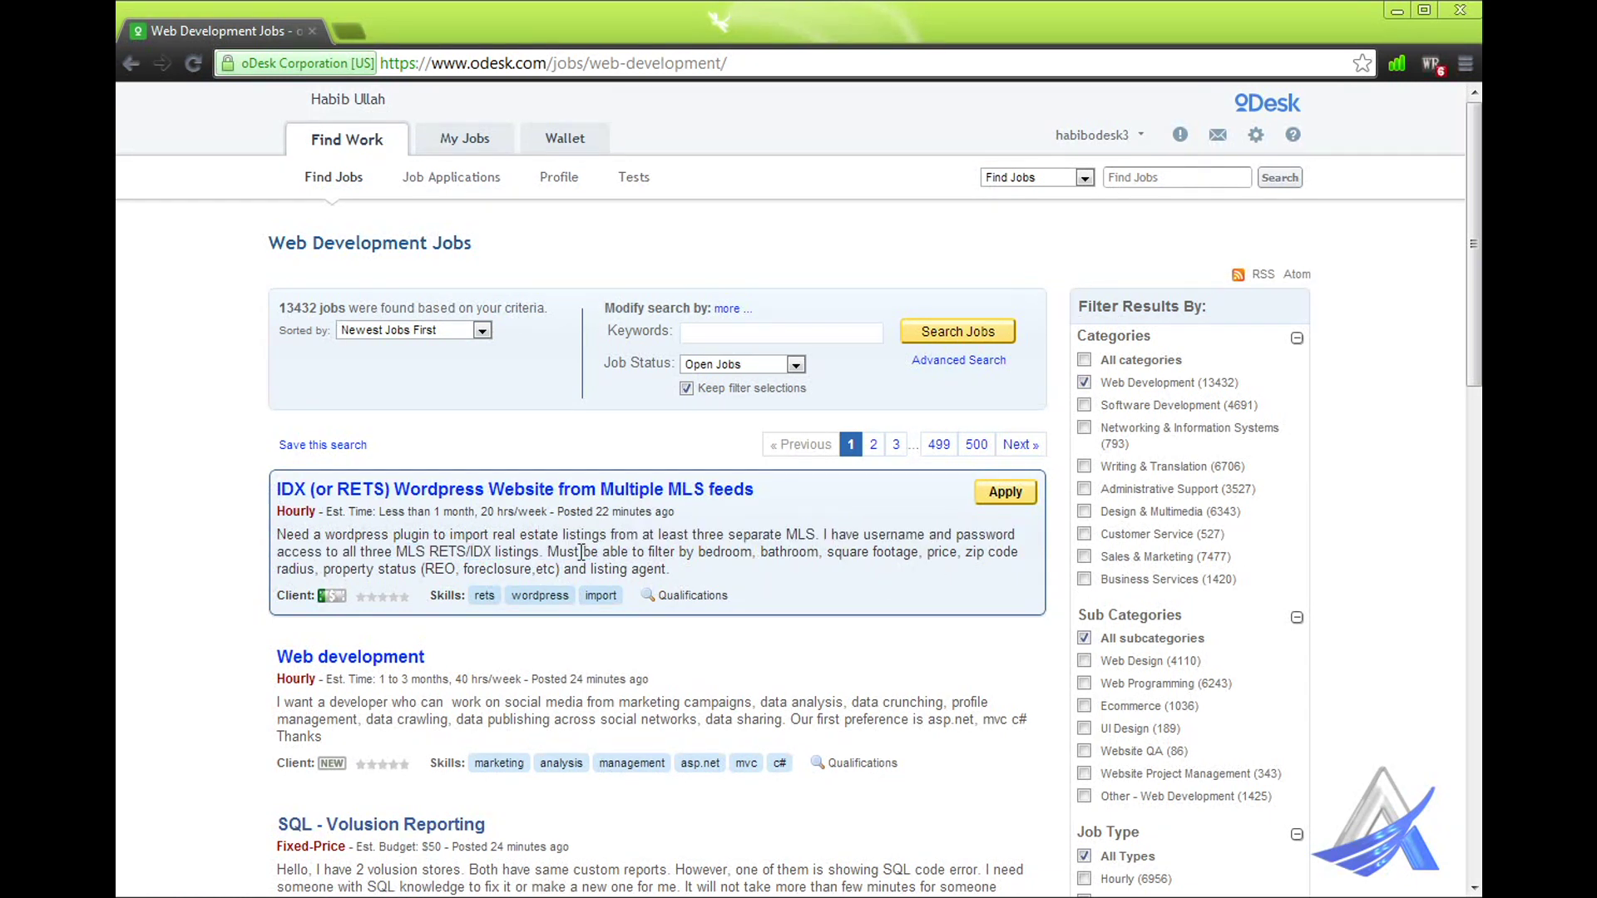